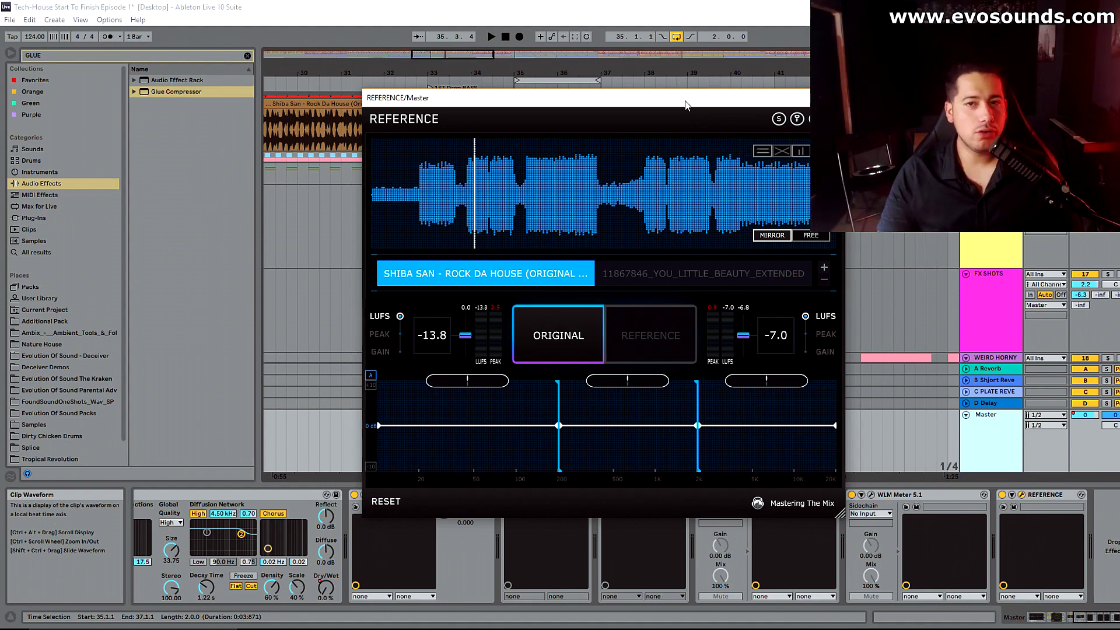
Step: Switch the REFERENCE plugin between the Shiba San and YOU_LITTLE_BEAUTY tracks, leaving the Shiba San track selected
mouse_move(478, 105)
mouse_down()
mouse_move(471, 139)
mouse_move(464, 86)
mouse_move(464, 99)
mouse_up()
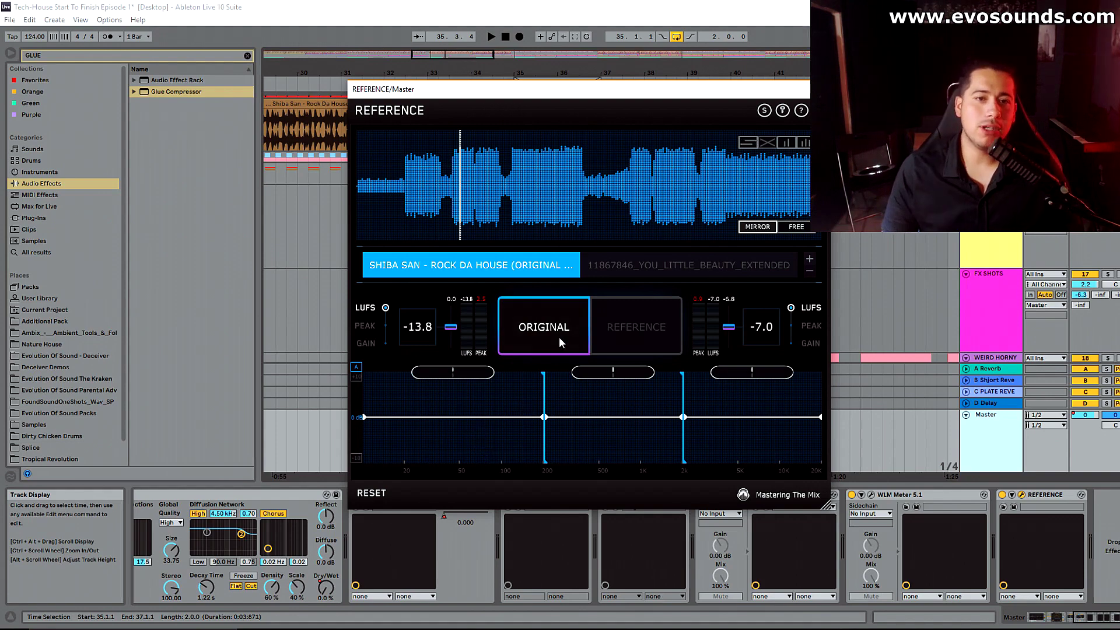
click(621, 269)
click(551, 267)
drag(525, 88, 552, 38)
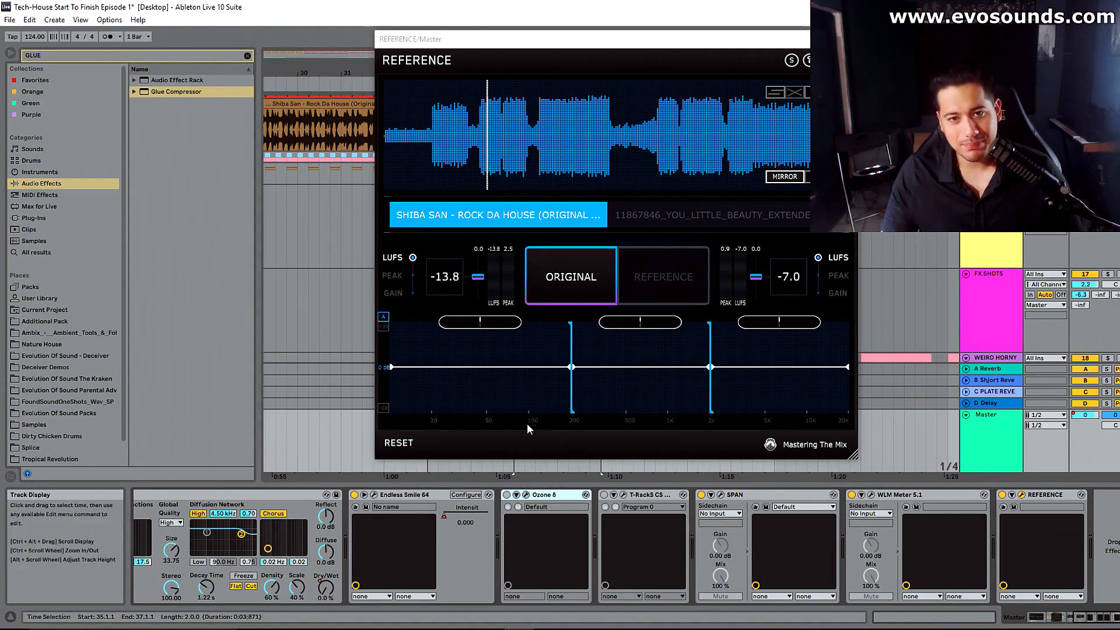
click(687, 215)
click(539, 217)
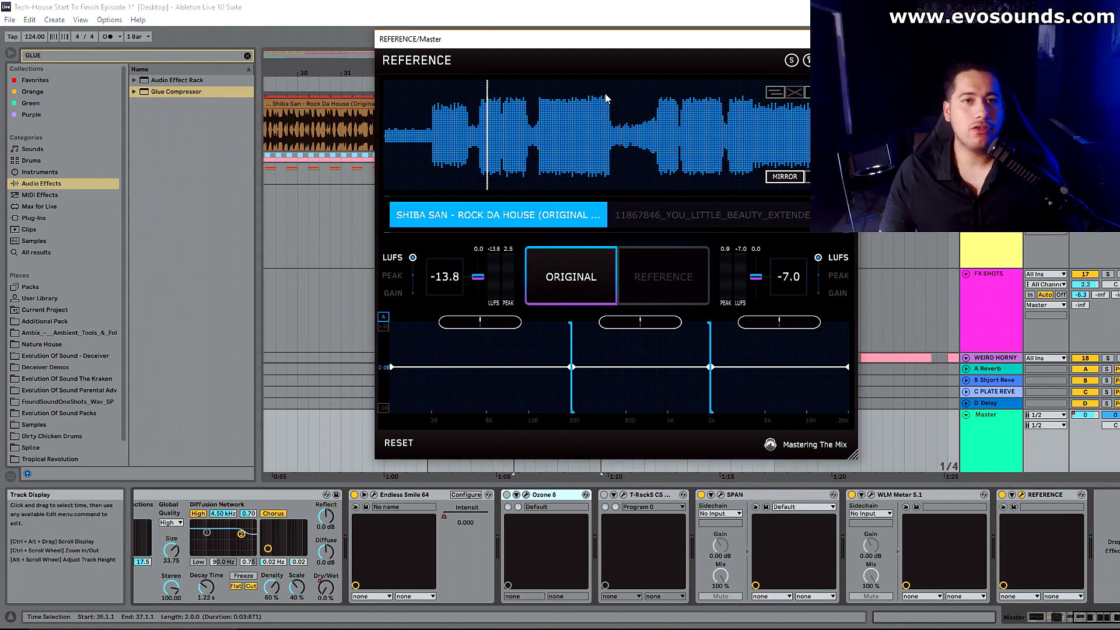
Step: Move the REFERENCE window aside to view the looped section in the arrangement, and bring the window back up
drag(571, 48, 537, 82)
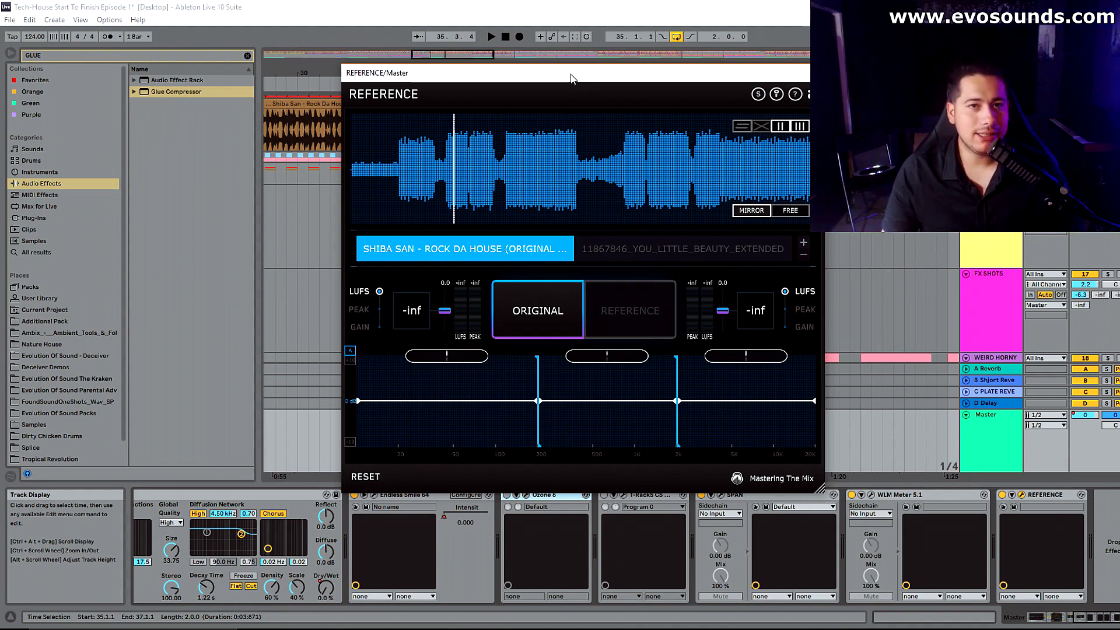
drag(576, 73, 630, 331)
click(545, 85)
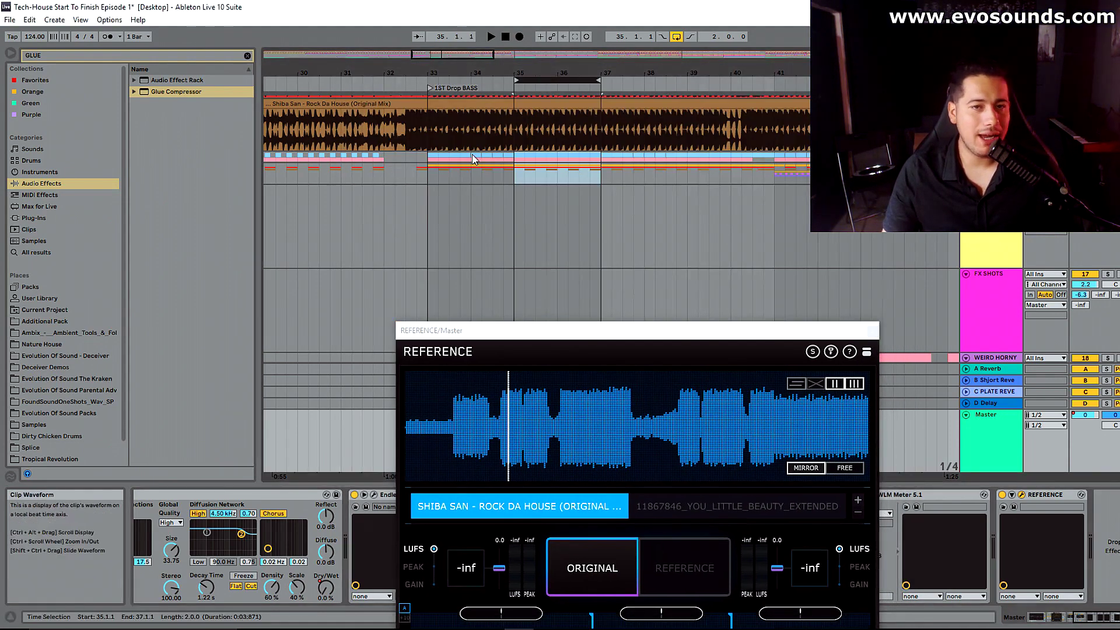
drag(830, 330, 830, 103)
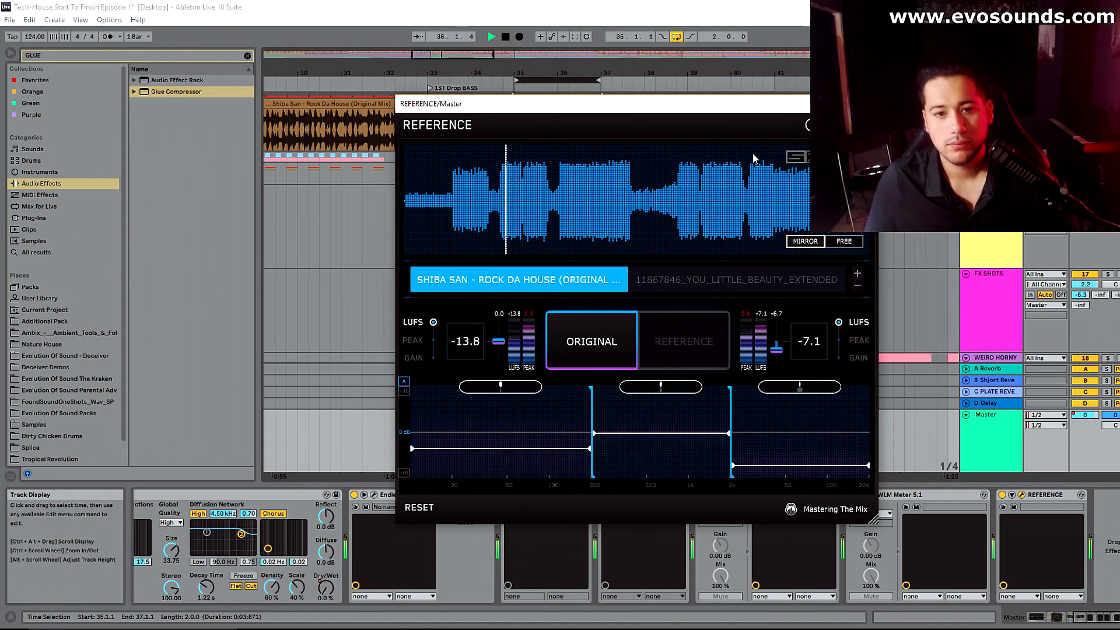
Step: Compare the playing loop's levels and band balance with the YOU_LITTLE_BEAUTY track, stop playback and reselect the Shiba San track
click(656, 281)
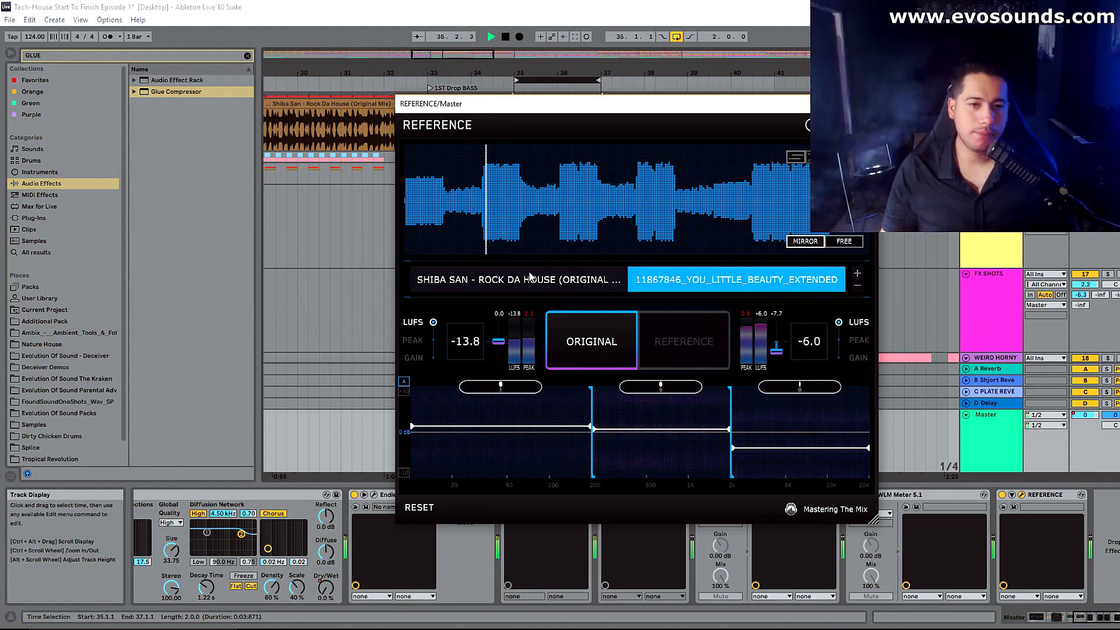
key(space)
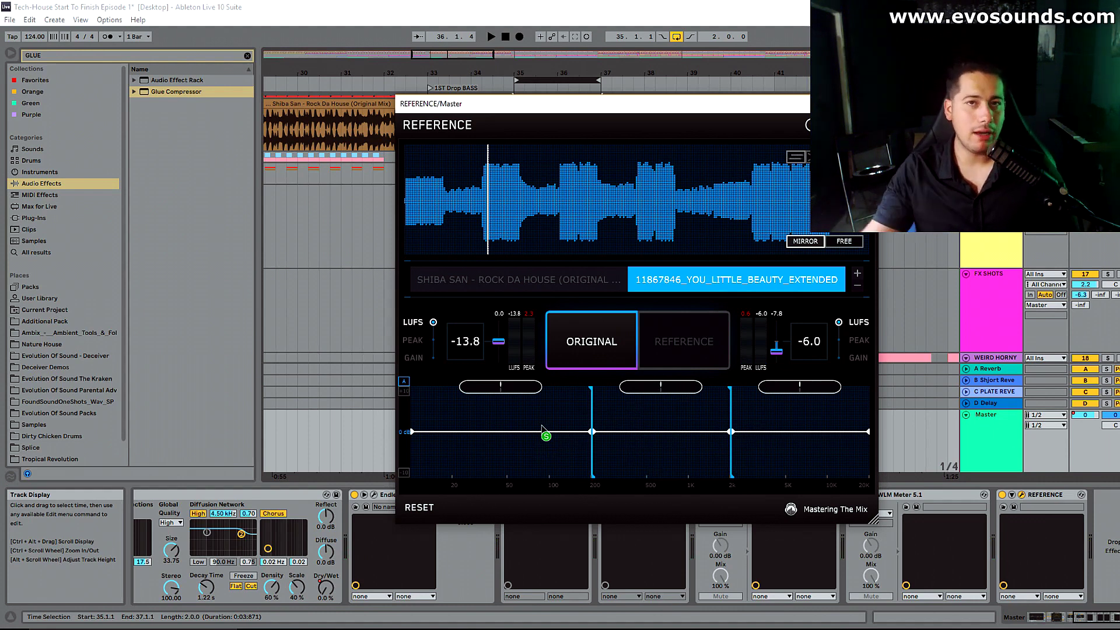
click(554, 284)
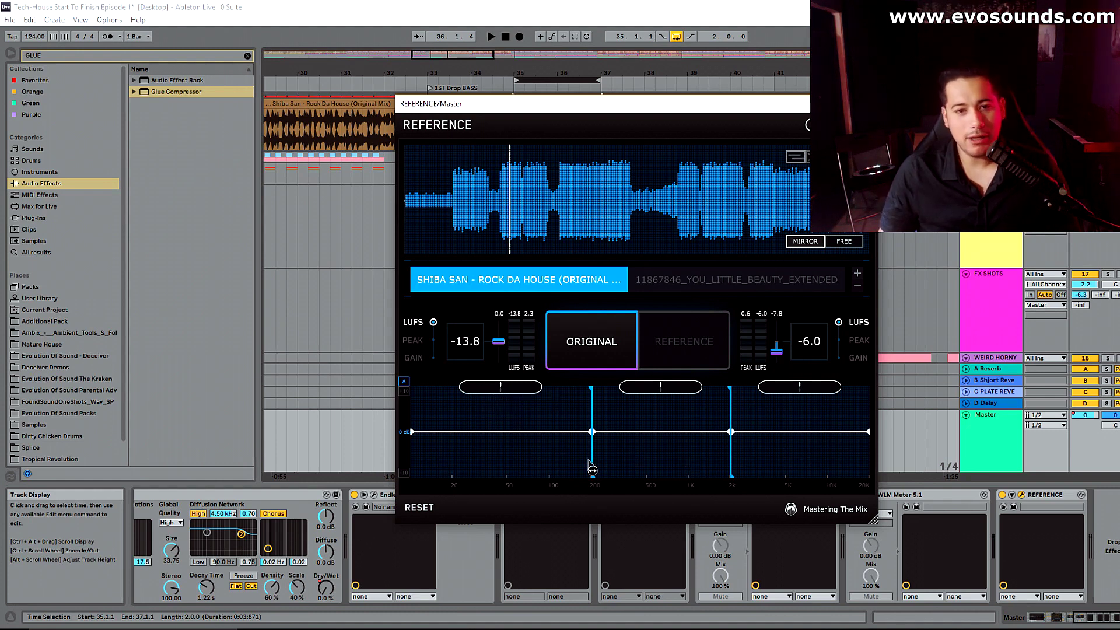
Step: Move REFERENCE's band crossovers to 97 Hz and about 2.9 kHz, and add another crossover near 500 Hz
drag(600, 458, 554, 464)
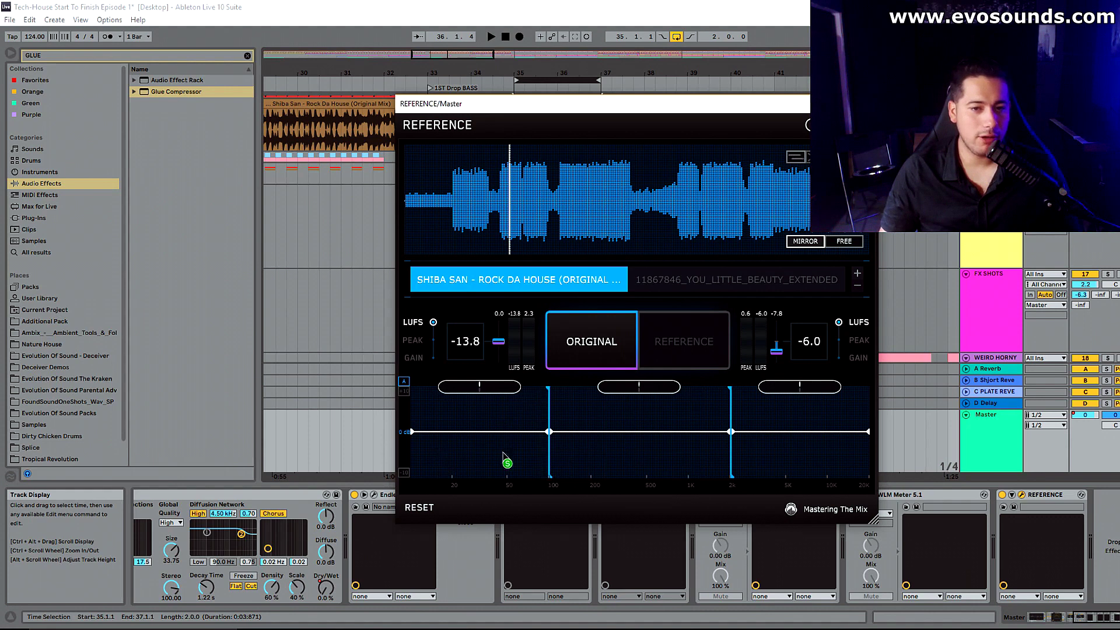
click(638, 441)
drag(639, 441, 648, 457)
click(735, 465)
drag(736, 465, 761, 465)
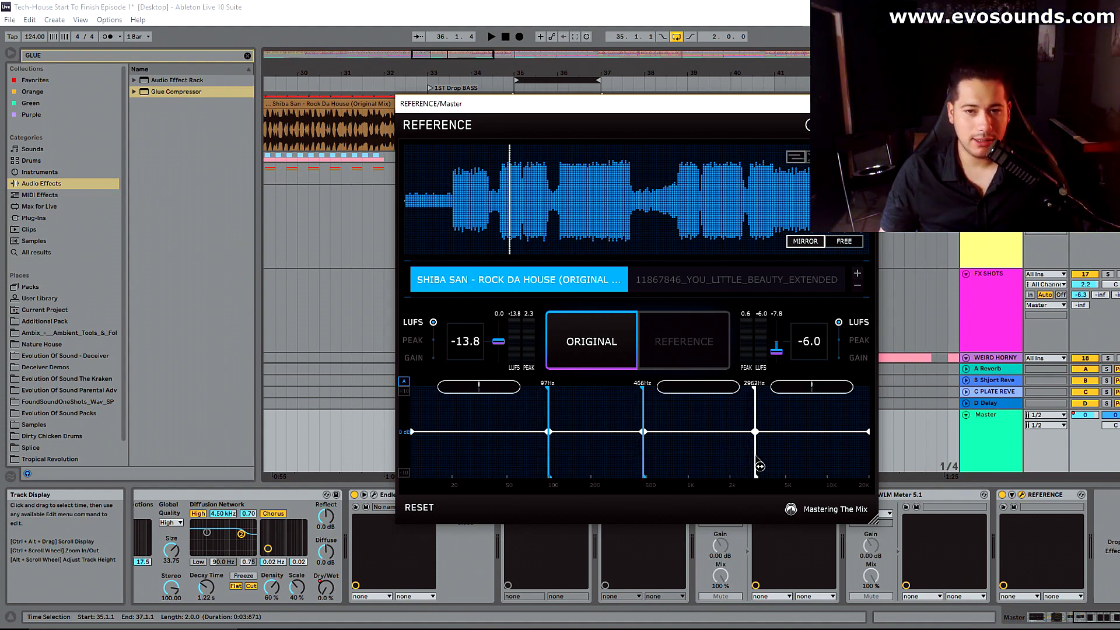
drag(648, 467, 653, 465)
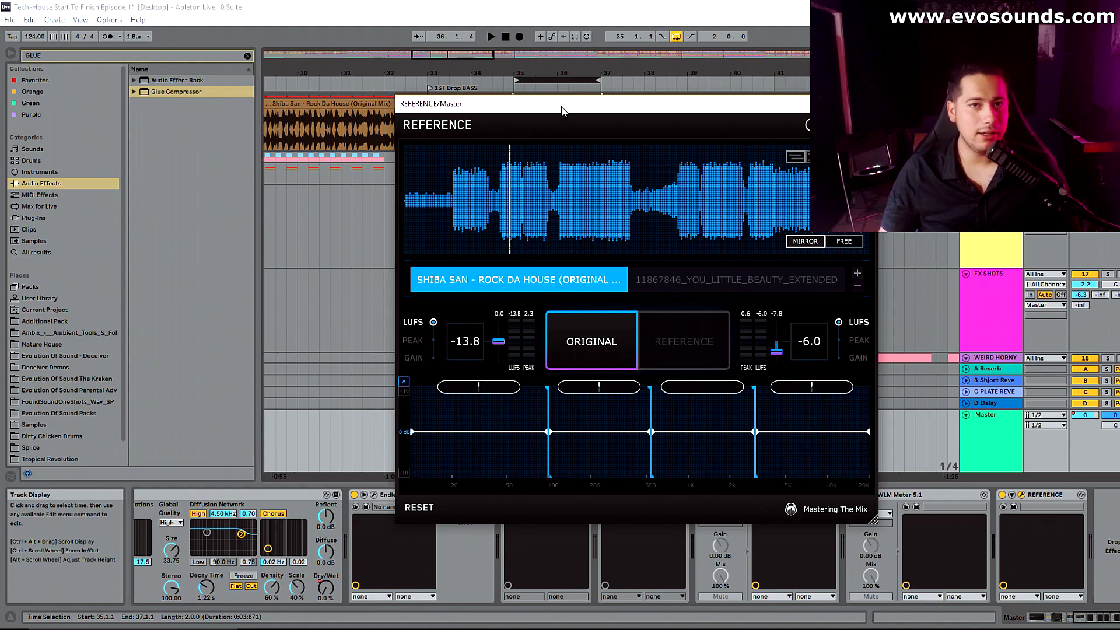
Step: Play the loop and compare its four-band balance with both reference tracks, briefly auditioning the reference audio, and stop playback
drag(561, 105, 594, 144)
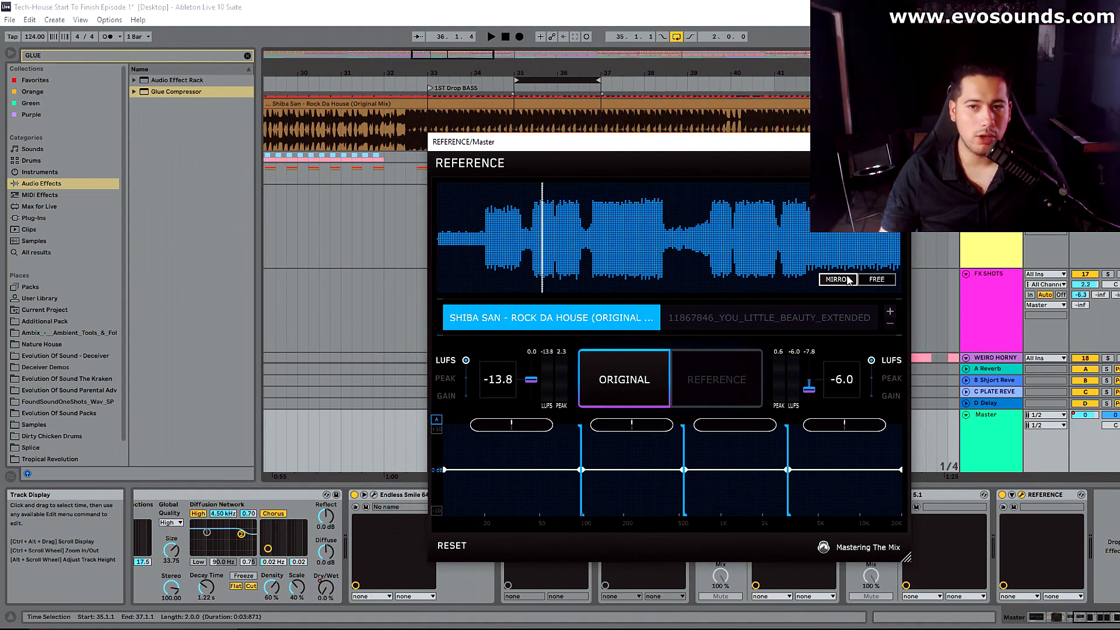
drag(669, 142, 618, 83)
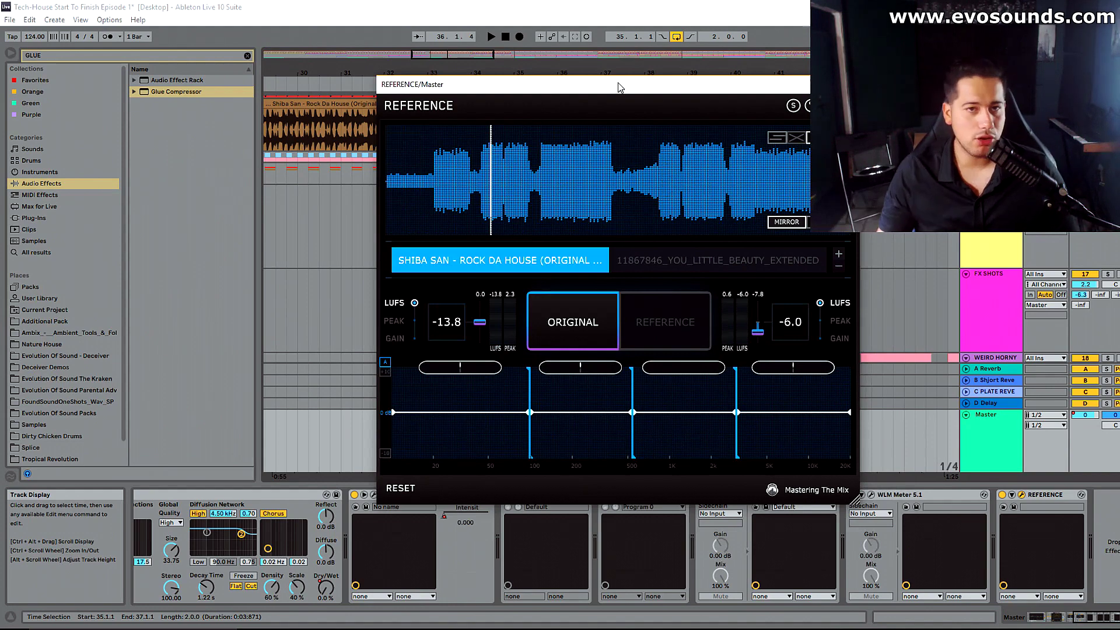
key(space)
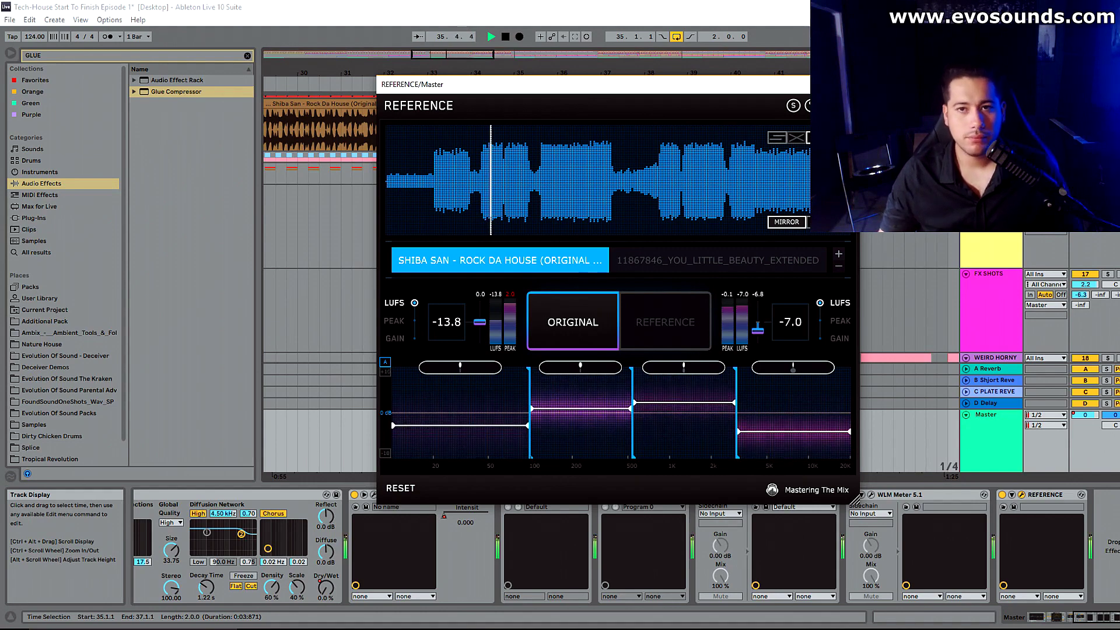
click(659, 327)
click(573, 323)
click(718, 260)
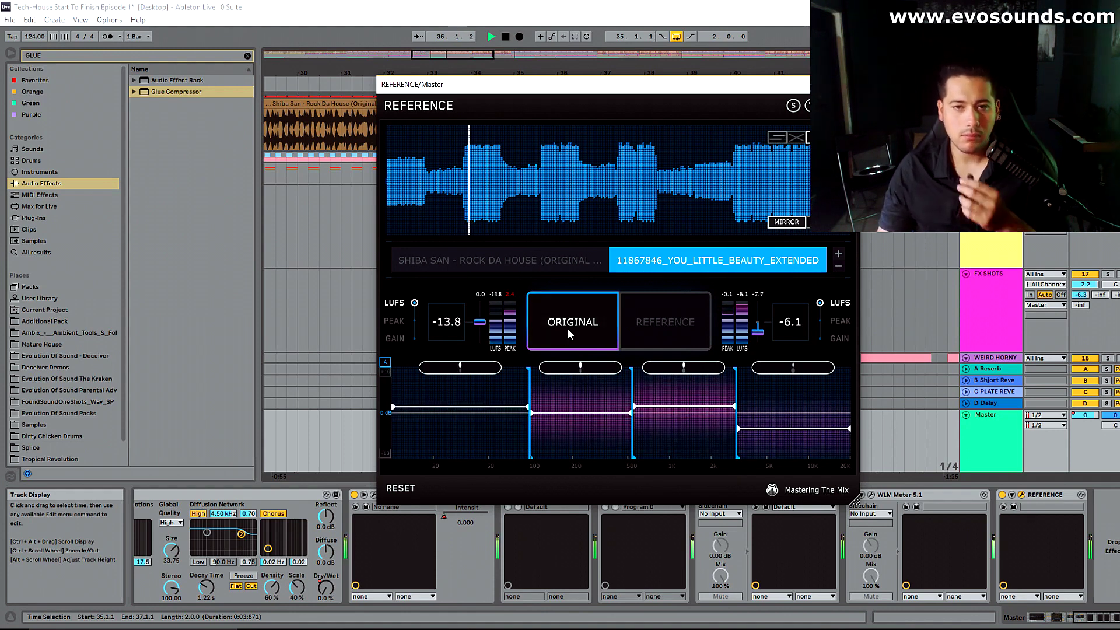
click(535, 262)
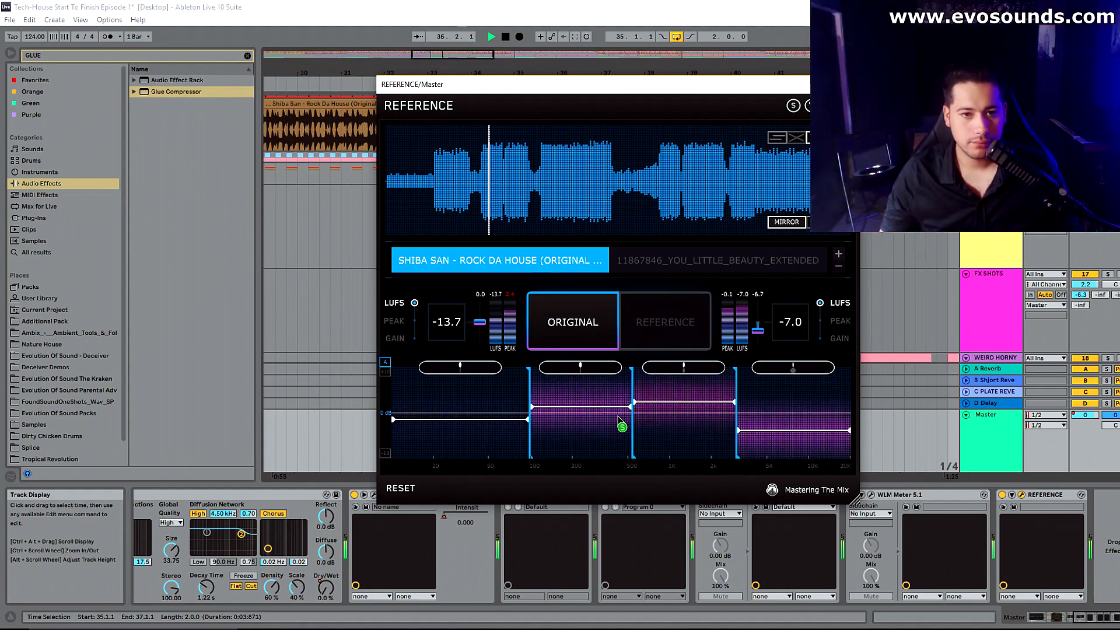
key(space)
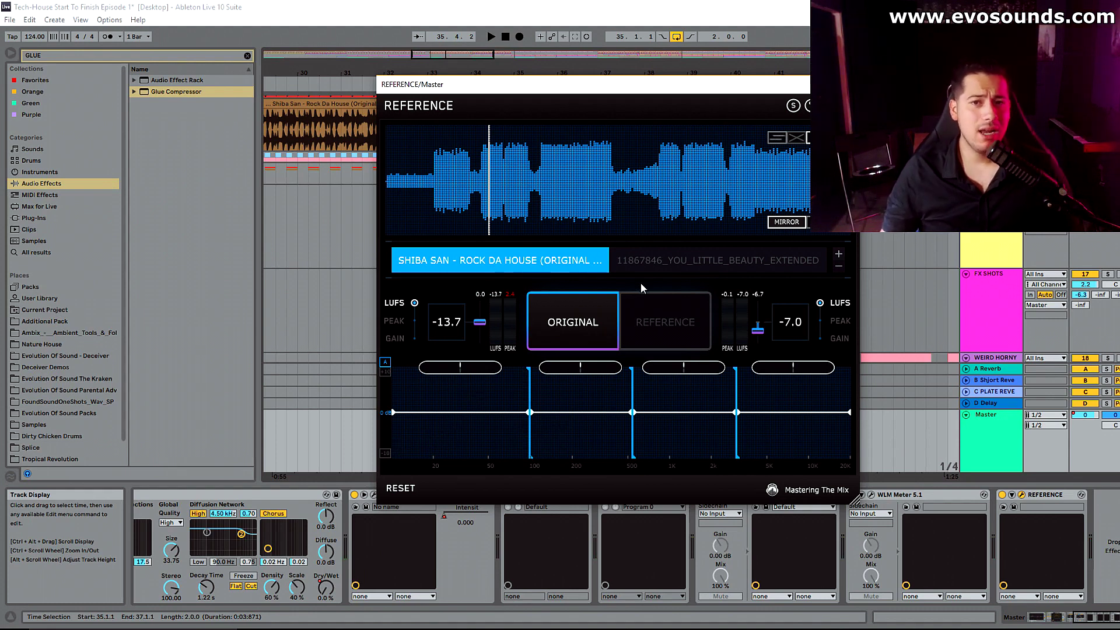
Step: Play the loop against YOU_LITTLE_BEAUTY and Shiba San again, toggling between original and reference audio, and stop playback
click(656, 263)
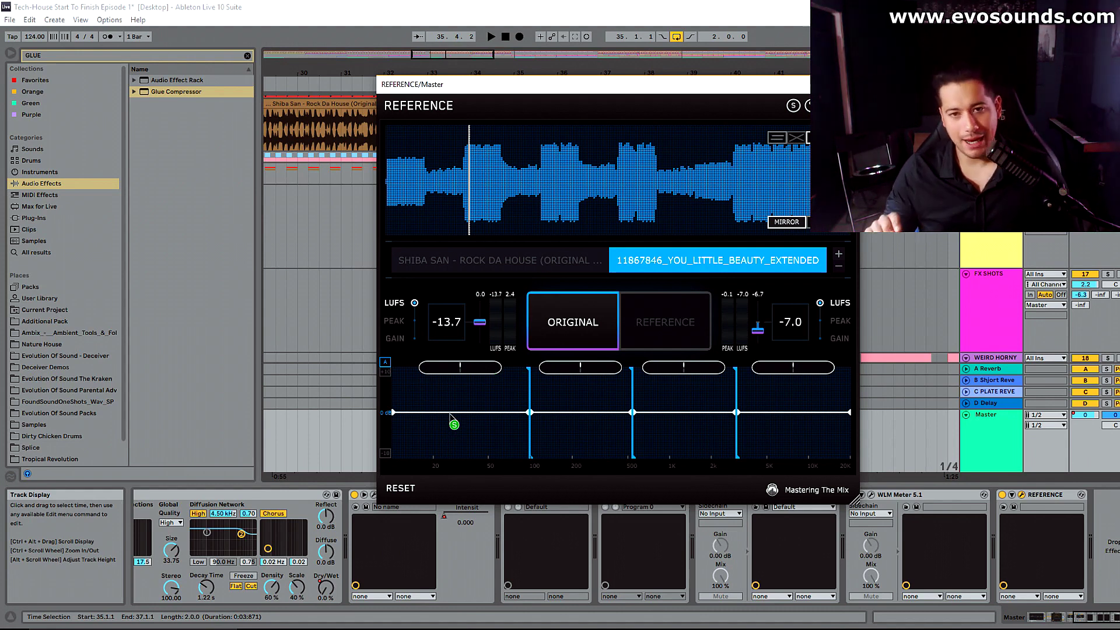
click(492, 263)
click(644, 266)
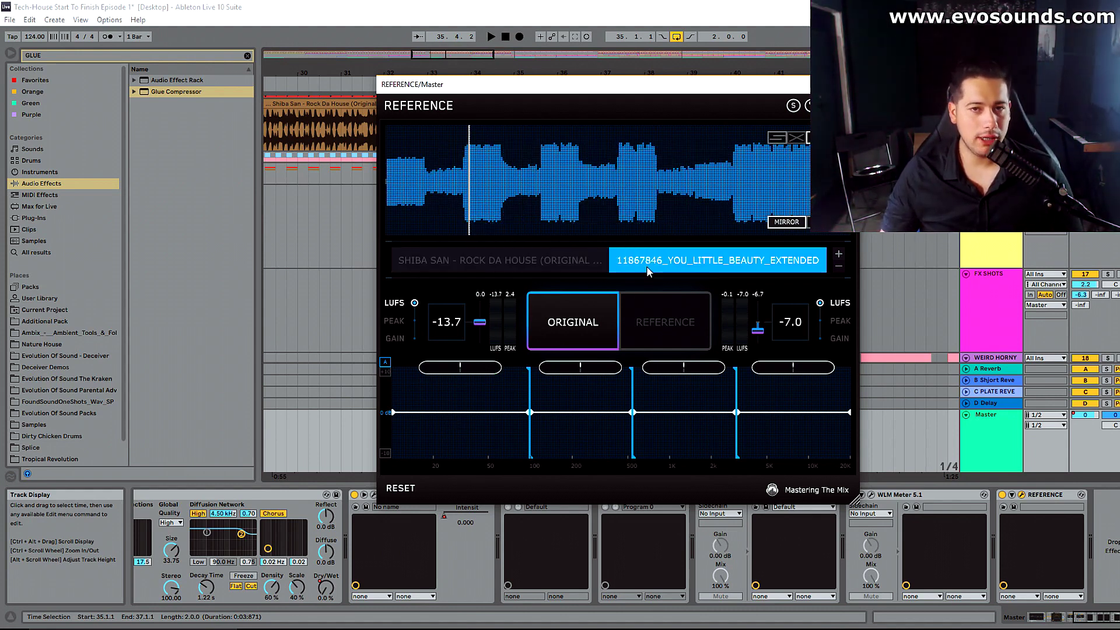
key(space)
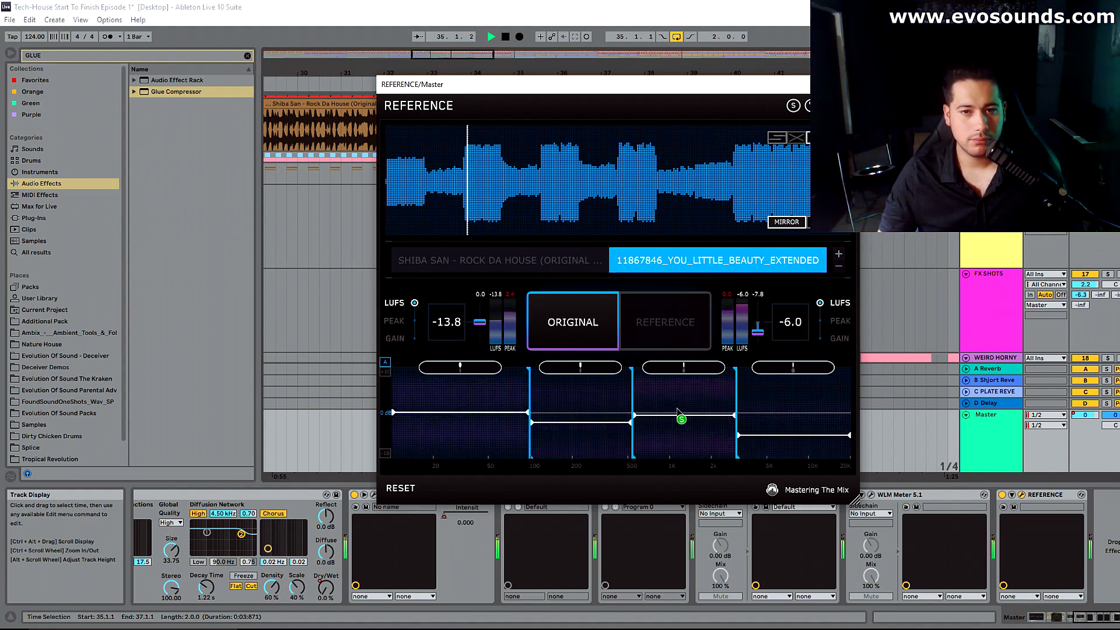
click(490, 267)
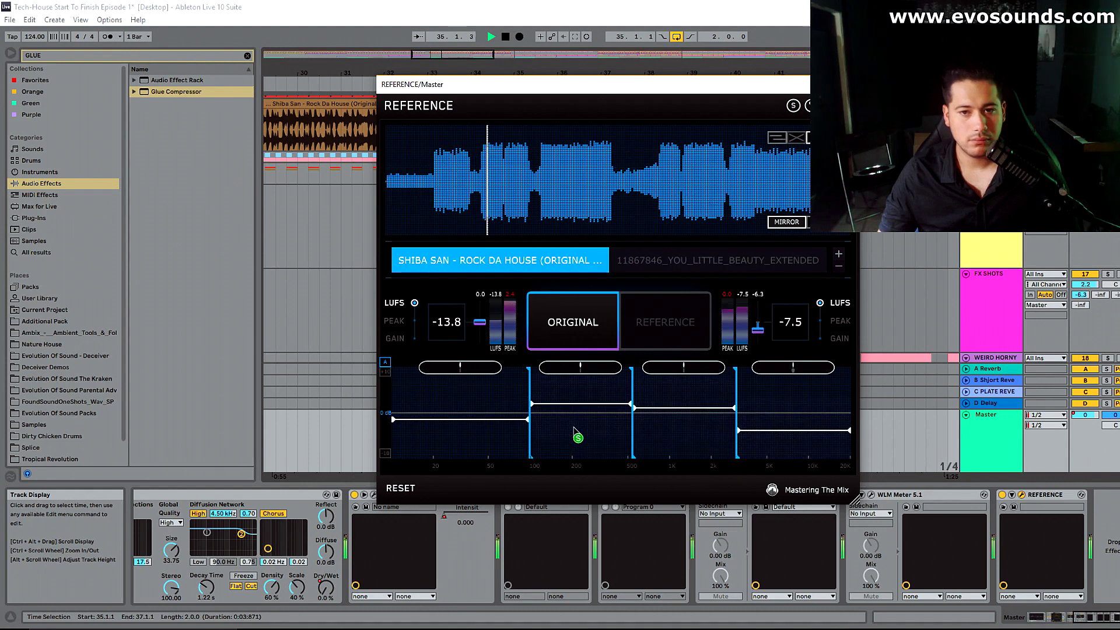
click(637, 323)
click(591, 327)
key(space)
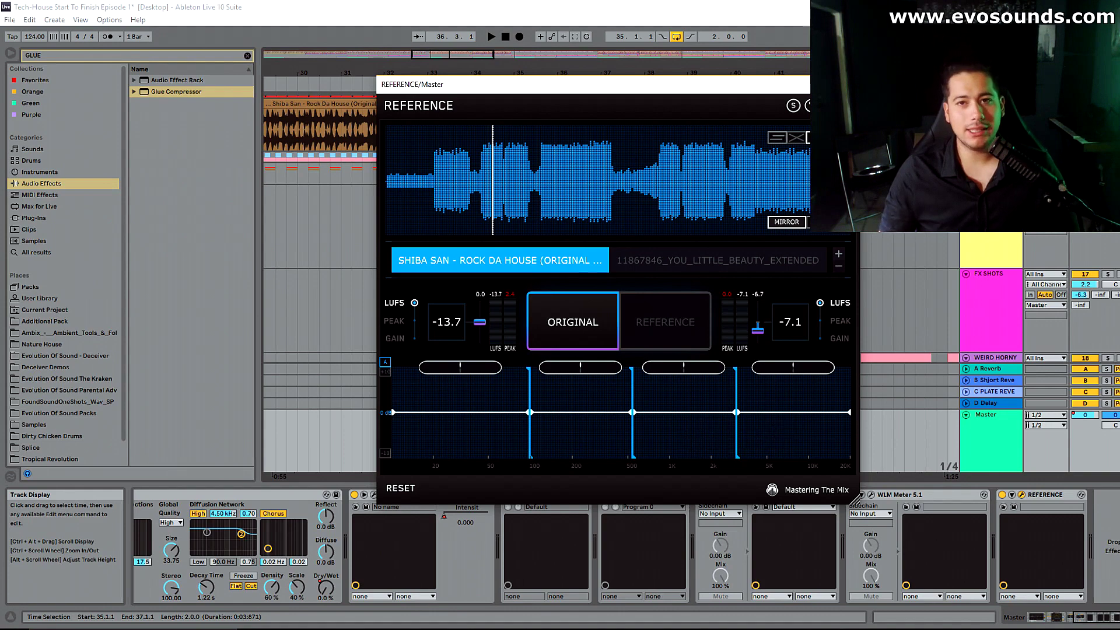
Step: Close the REFERENCE window and examine the Master chain's EQ Eight and the hat, clap and percussion tracks around the looped section
click(846, 84)
scroll(552, 303, down, 3)
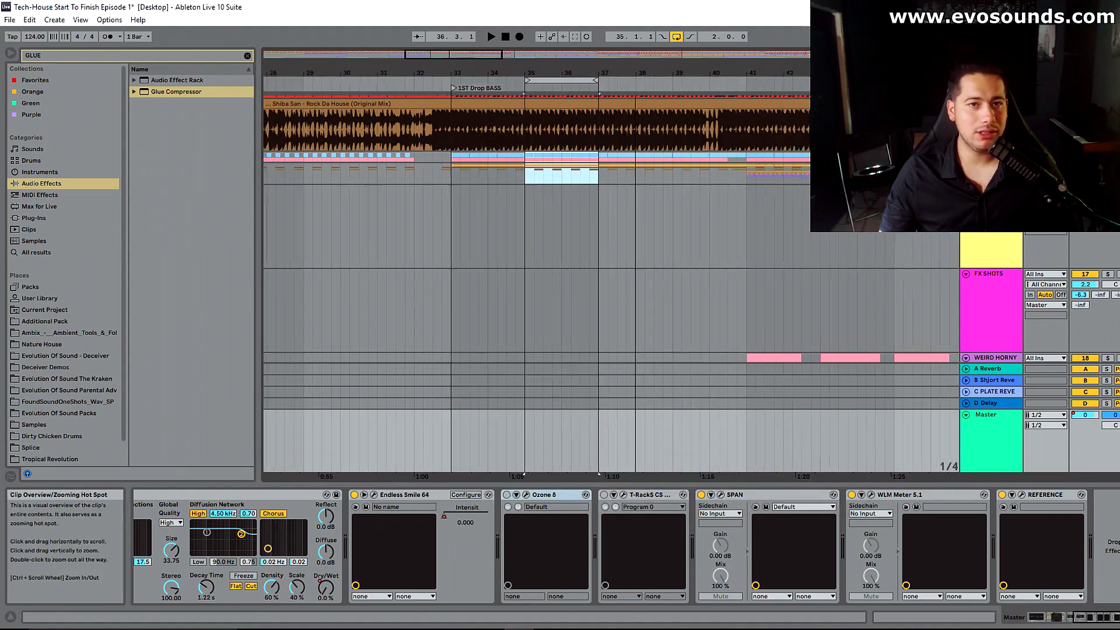
click(998, 430)
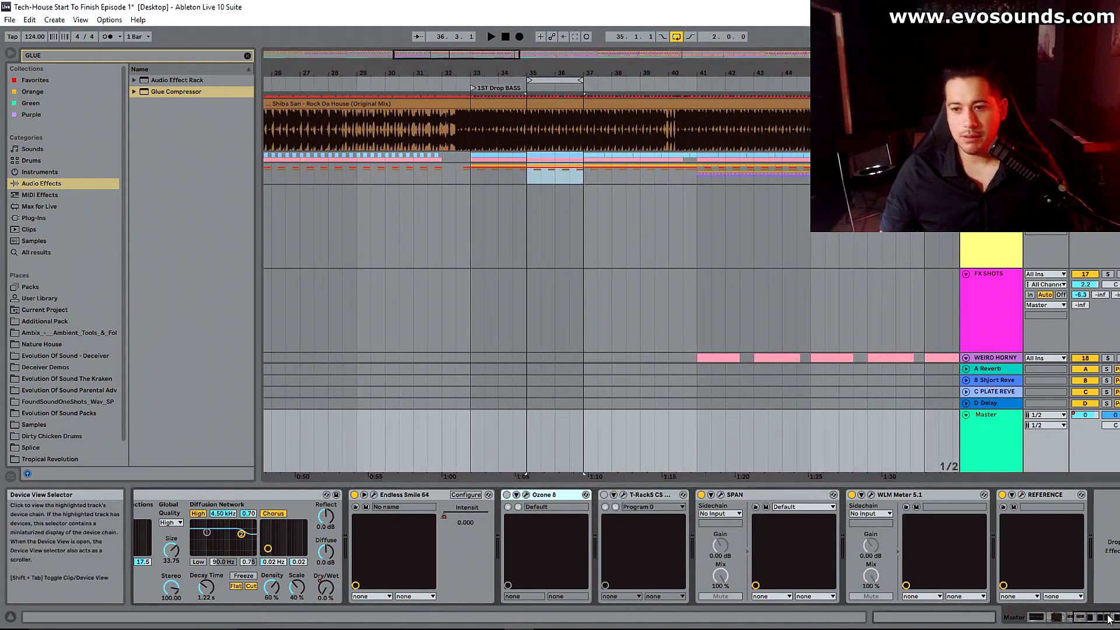
scroll(384, 540, left, 5)
click(183, 495)
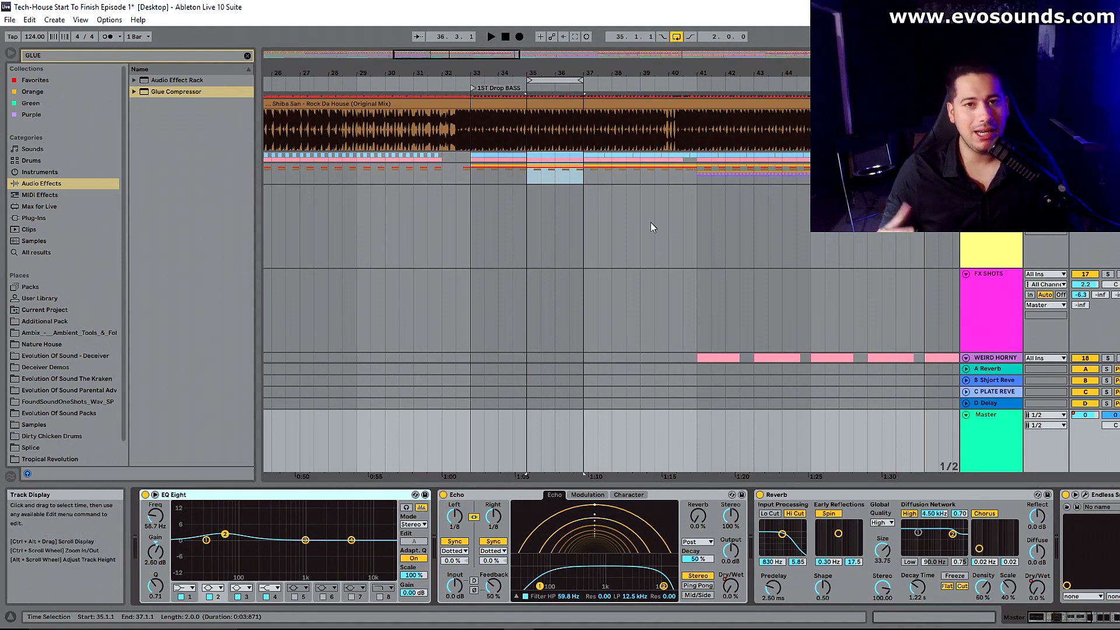
scroll(671, 254, down, 10)
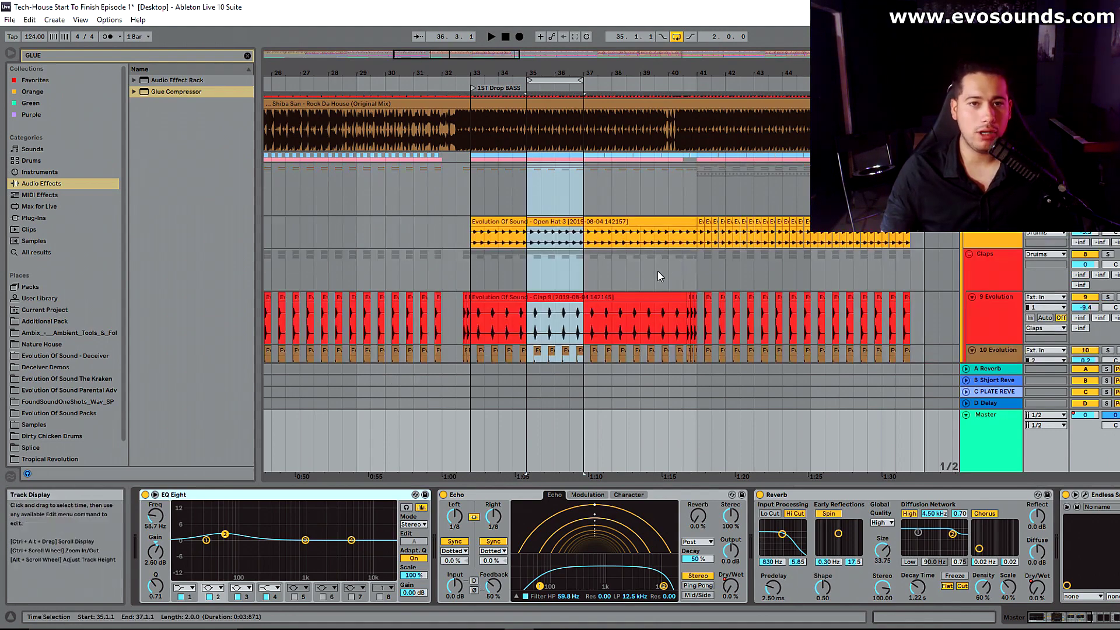
scroll(666, 257, up, 3)
scroll(653, 260, down, 5)
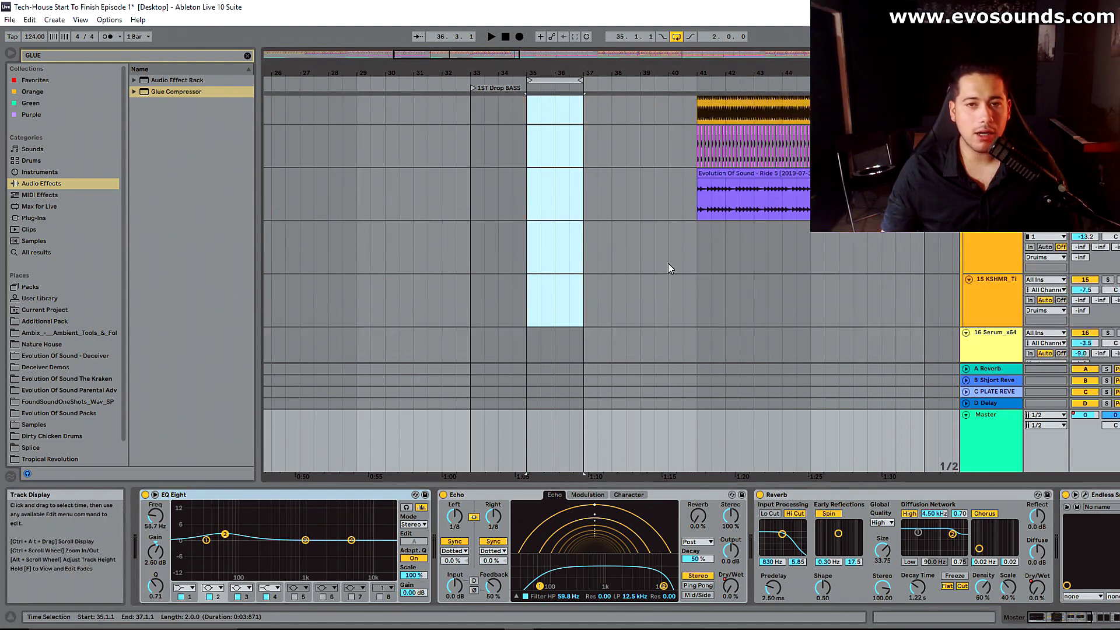
scroll(565, 261, up, 3)
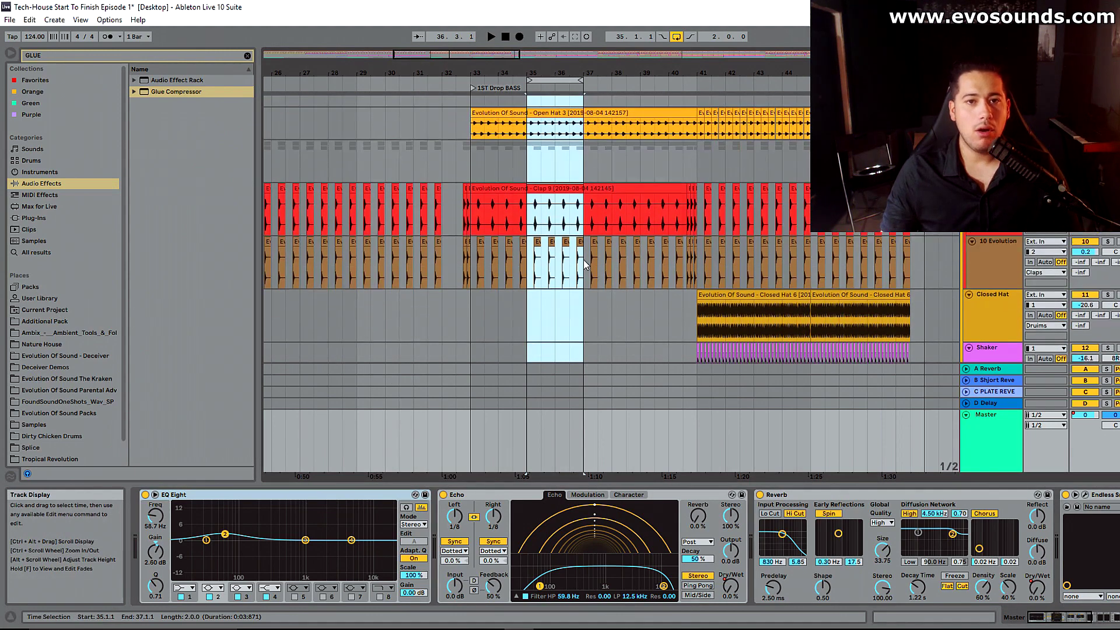
drag(520, 73, 520, 97)
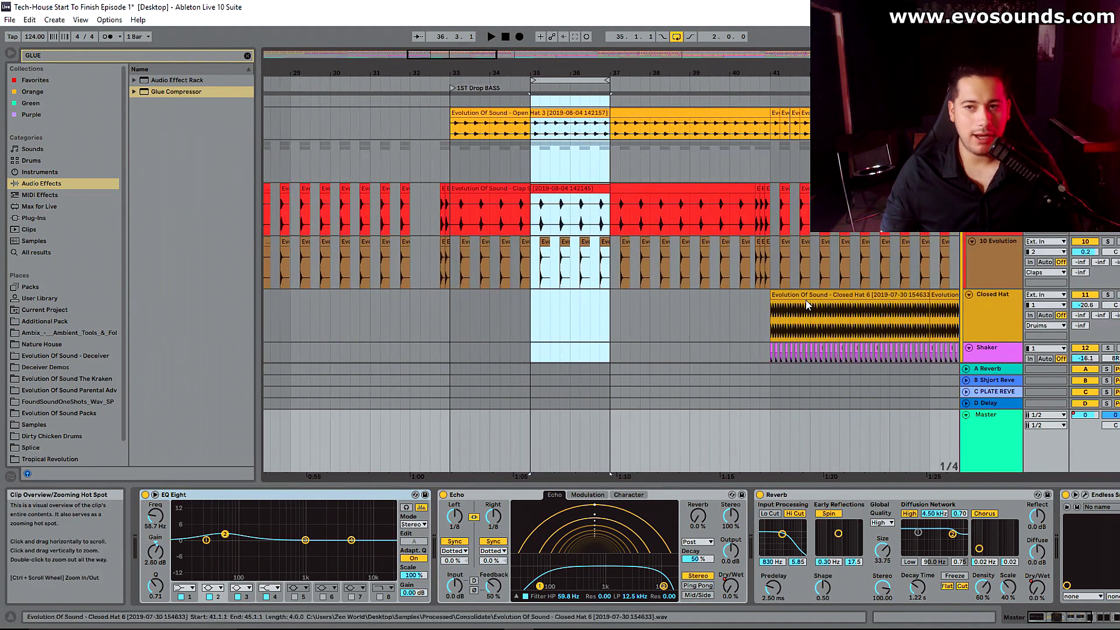
Step: Reopen the REFERENCE plugin window from the Master track's device chain
double_click(1000, 425)
click(1112, 617)
click(1088, 495)
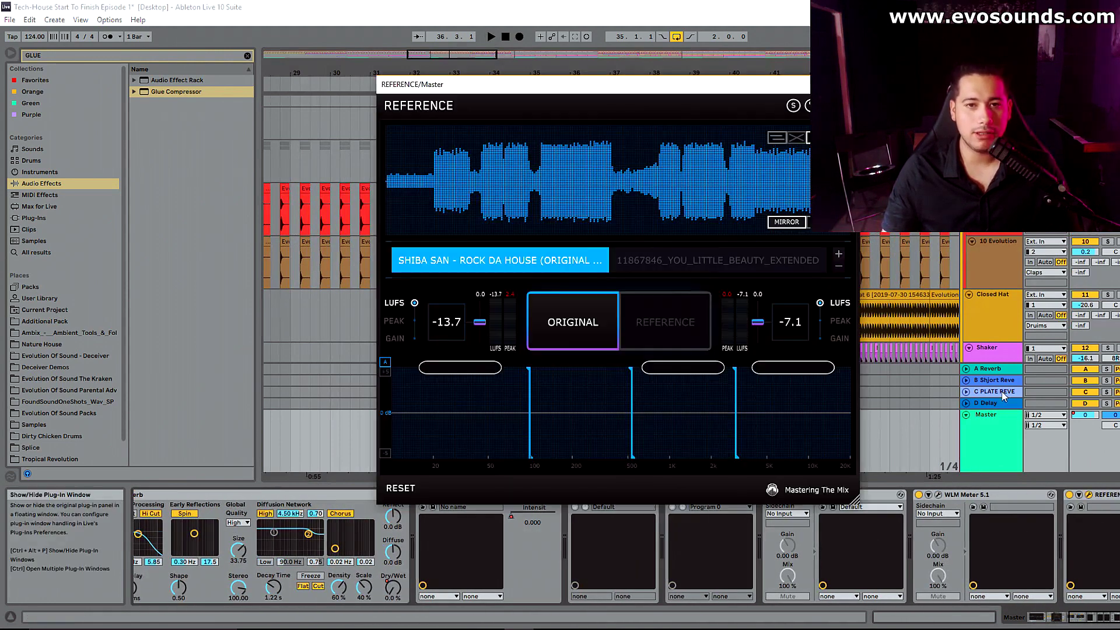
Step: Play the loop with only REFERENCE's highest band soloed, toggling between the original and the Shiba San reference
click(663, 322)
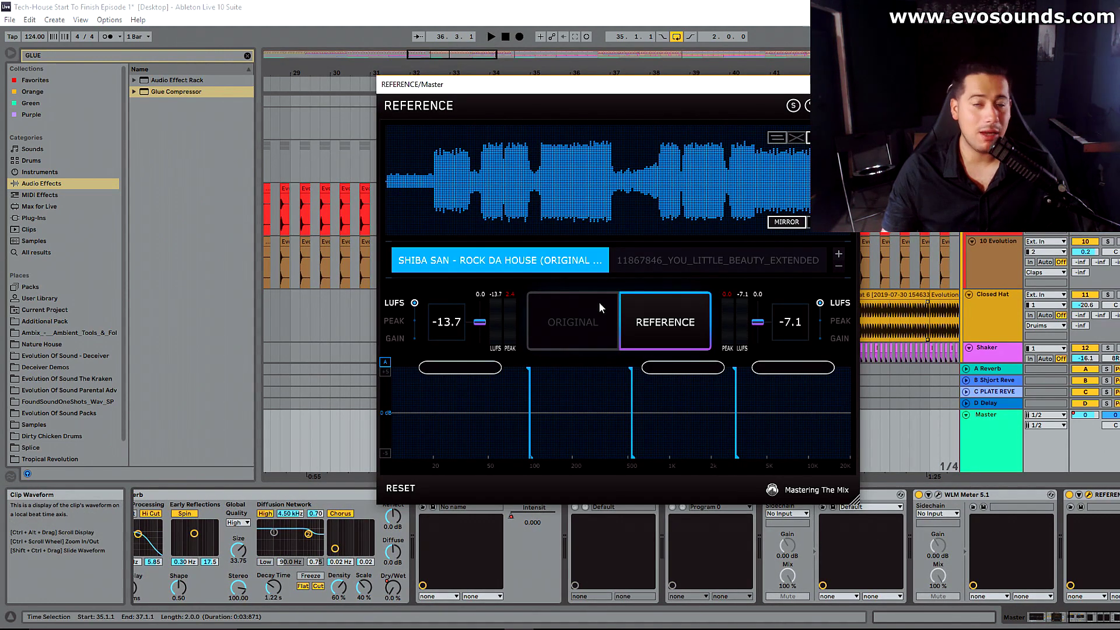
click(661, 345)
key(space)
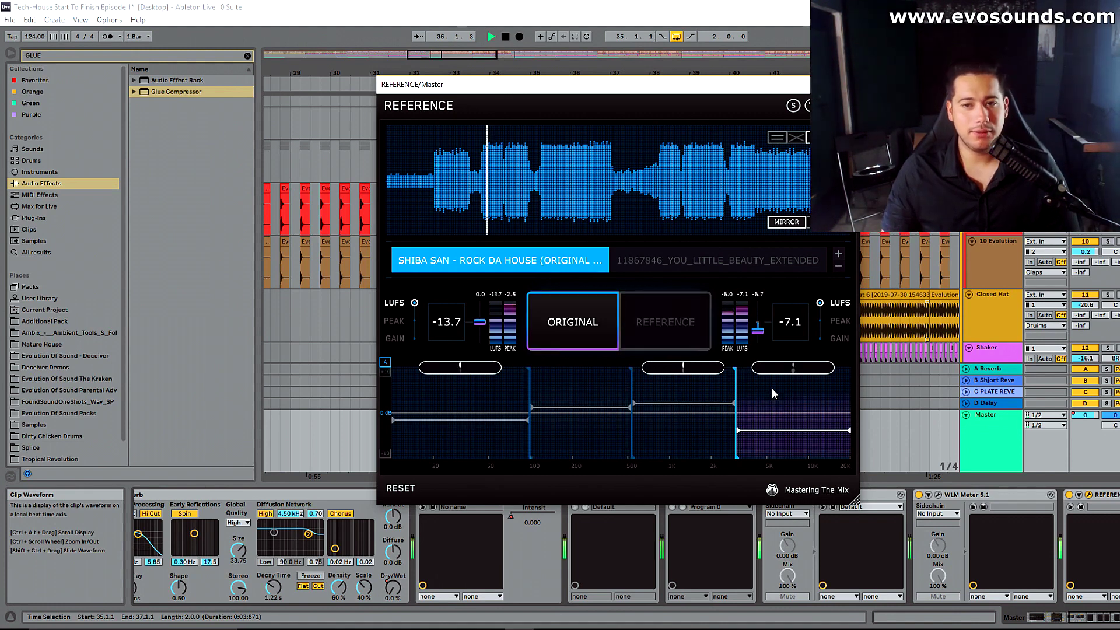
click(656, 325)
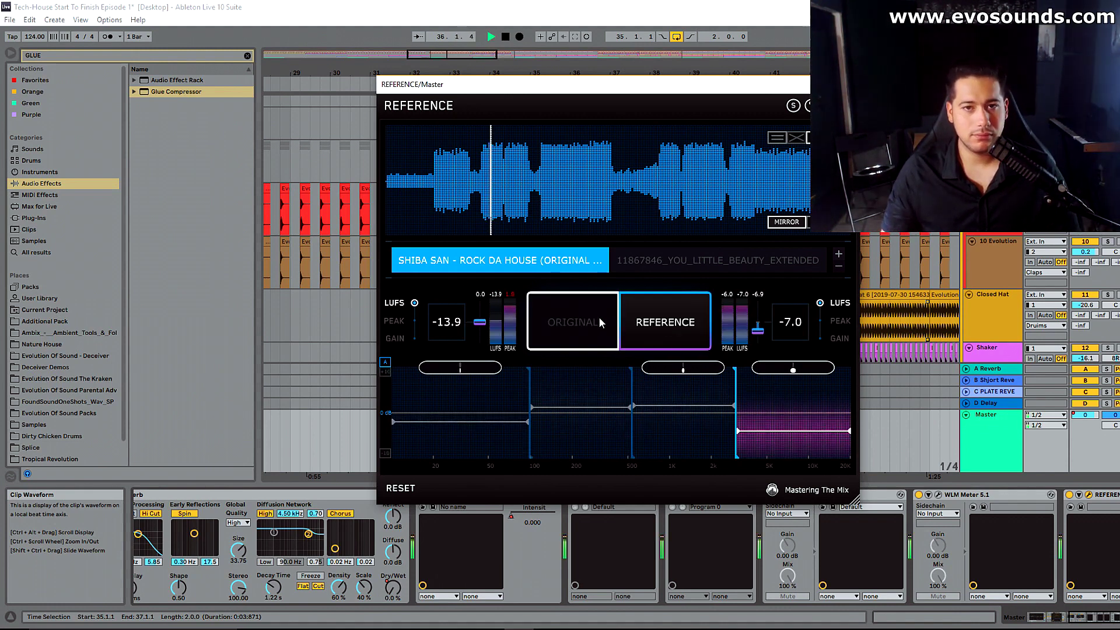
click(665, 261)
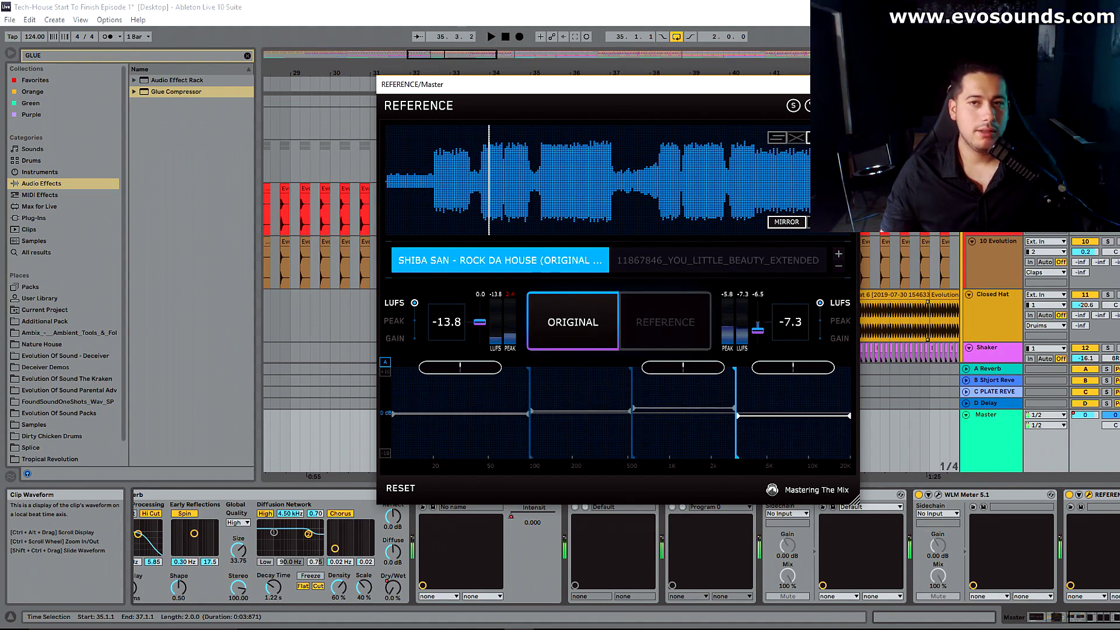
Step: Stop playback and close the REFERENCE window to get back to the arrangement
key(space)
click(846, 84)
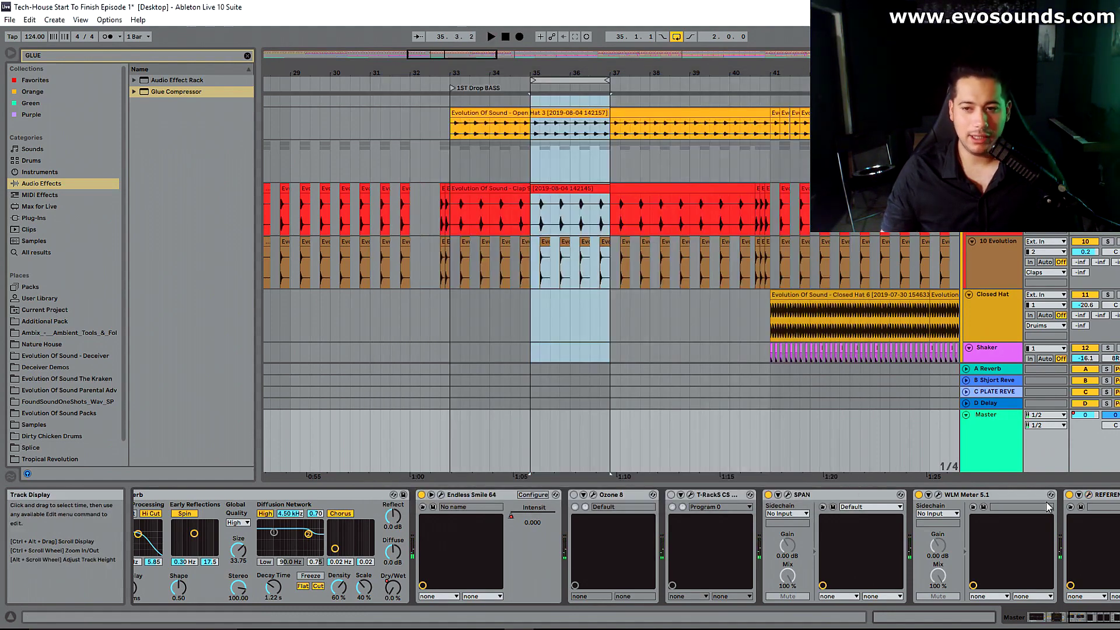
click(1088, 495)
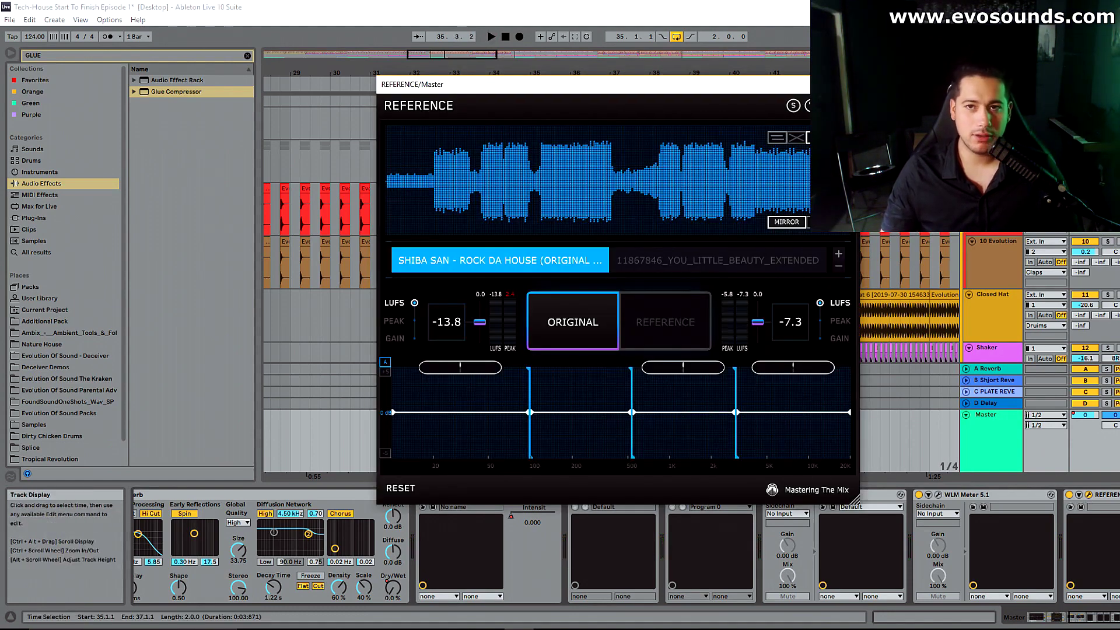
click(845, 84)
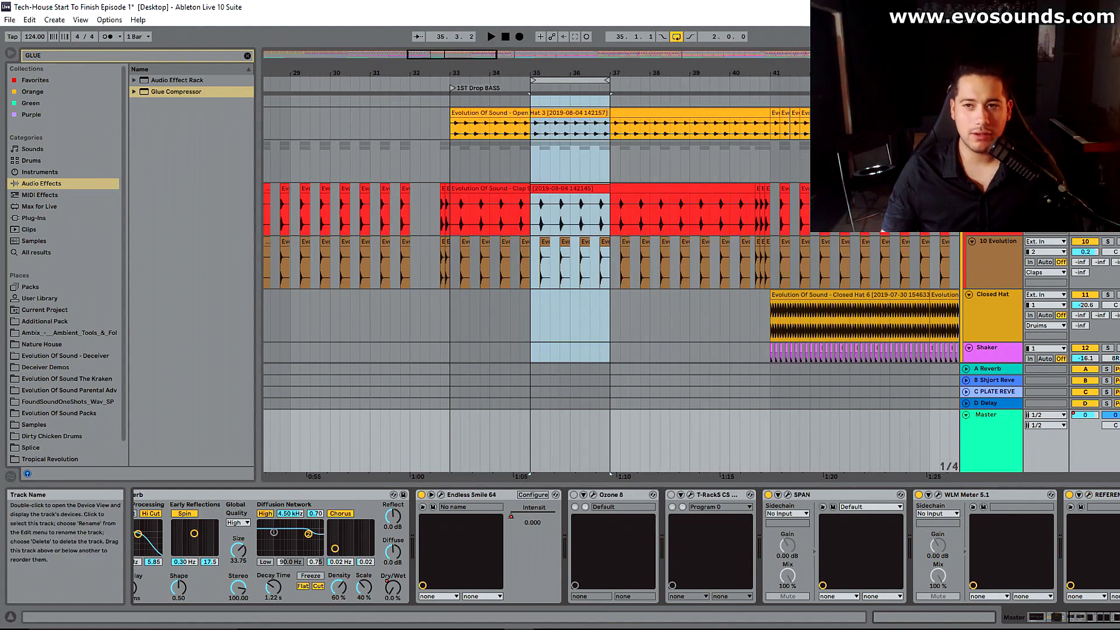
Step: Solo the Open Hat track, audition it in the looped section at bars 35 to 37, and stop playback
click(994, 146)
scroll(994, 152, up, 2)
click(994, 162)
click(1107, 162)
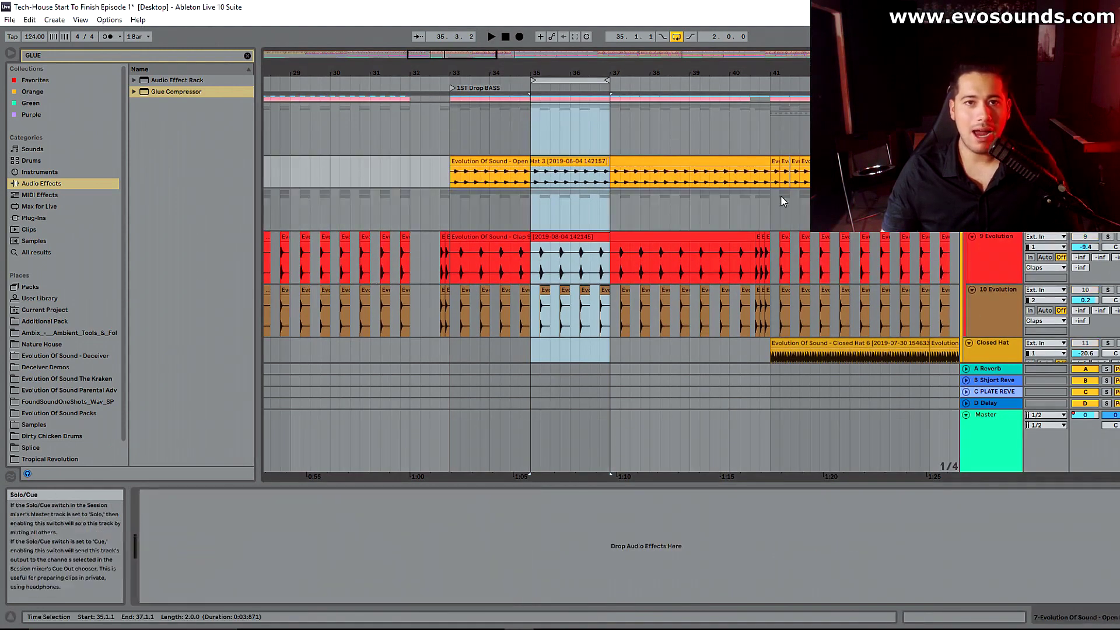
scroll(735, 207, up, 3)
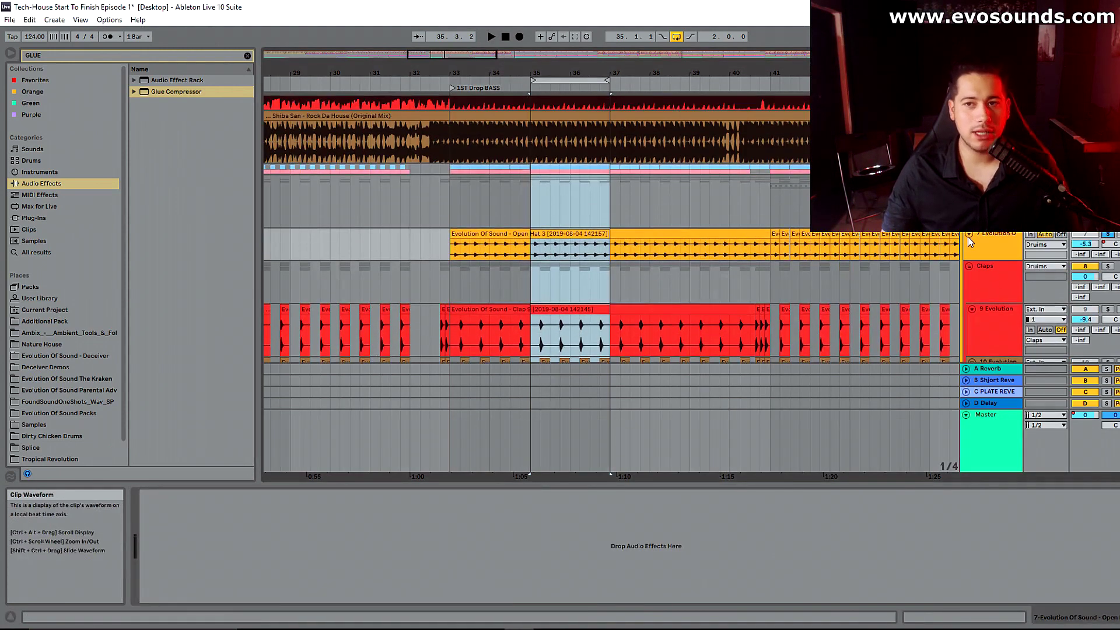
click(989, 243)
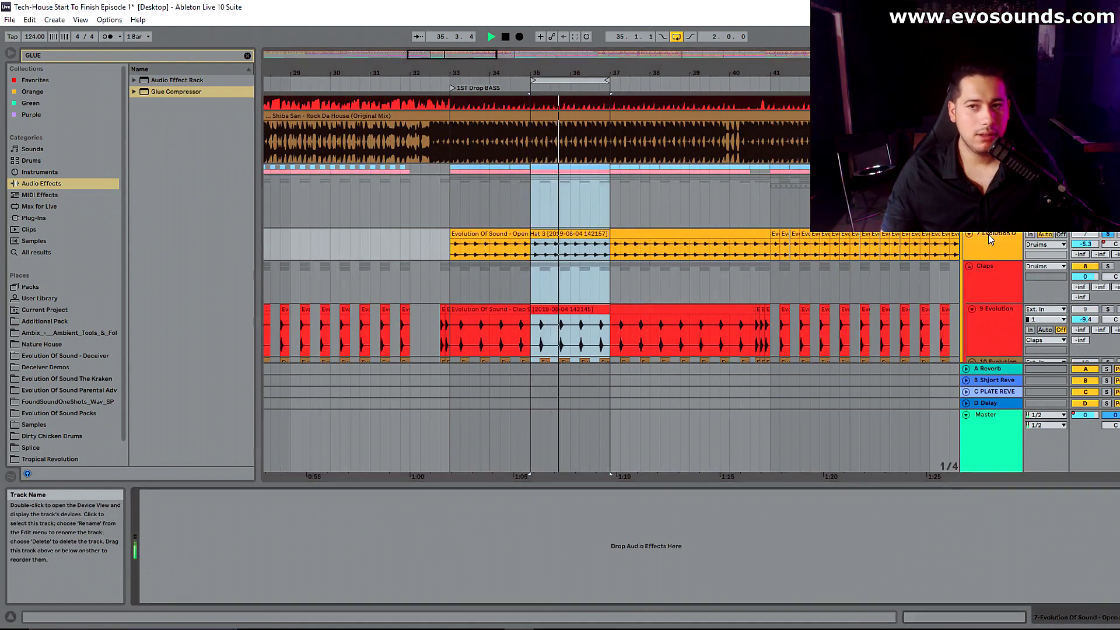
key(space)
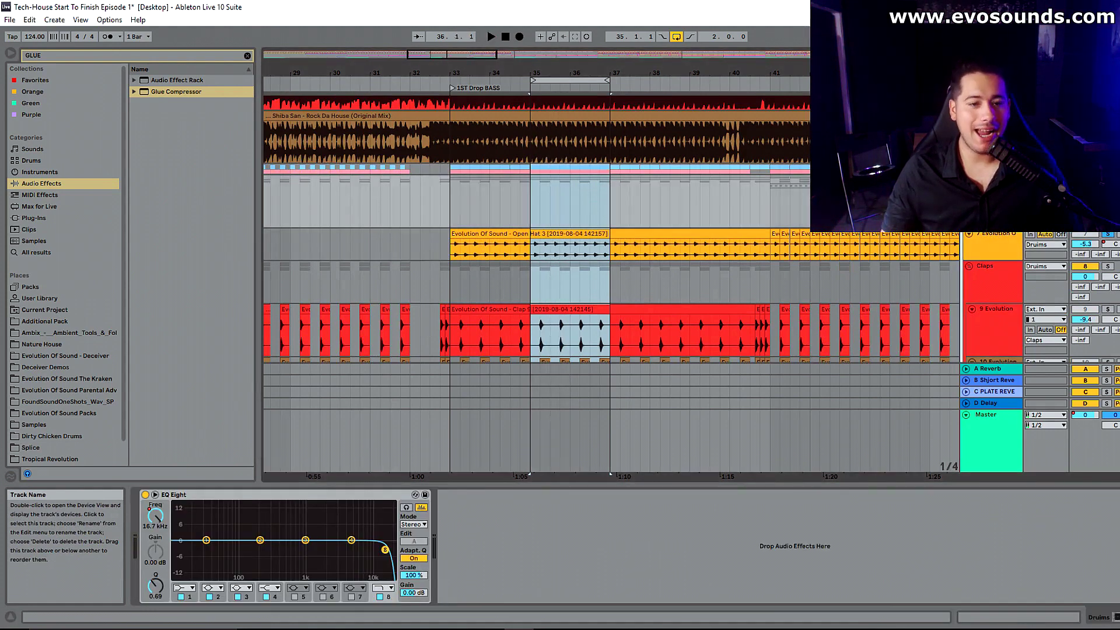
Step: Add an EQ Eight to the Open Hat track and boost band 3 by nearly 3 dB at about 7.91 kHz
click(563, 234)
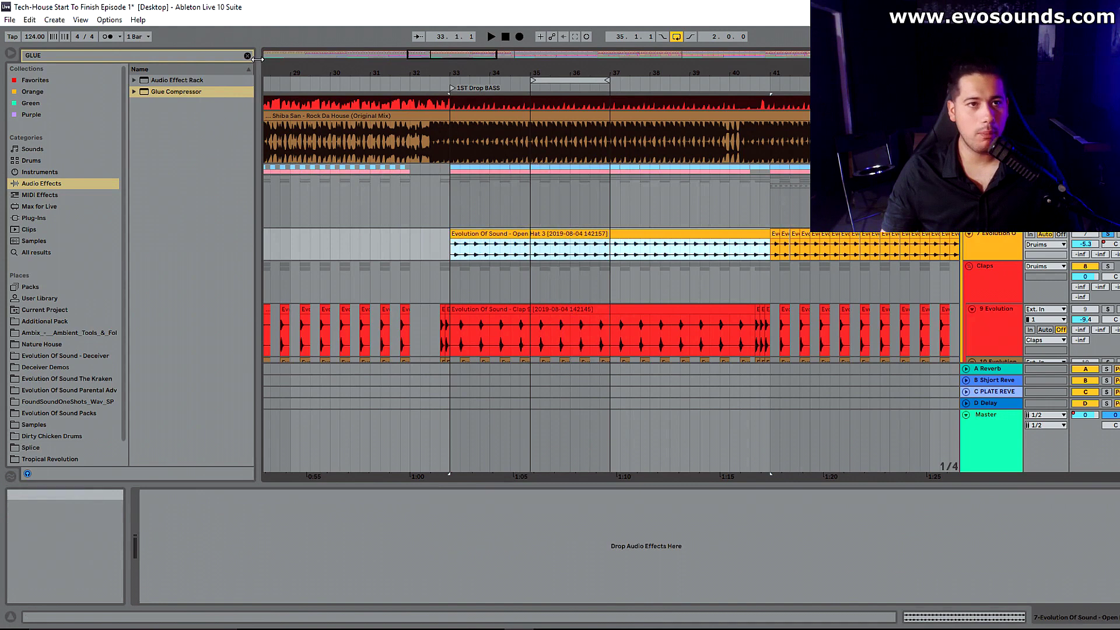
key(ctrl+f)
text(eq)
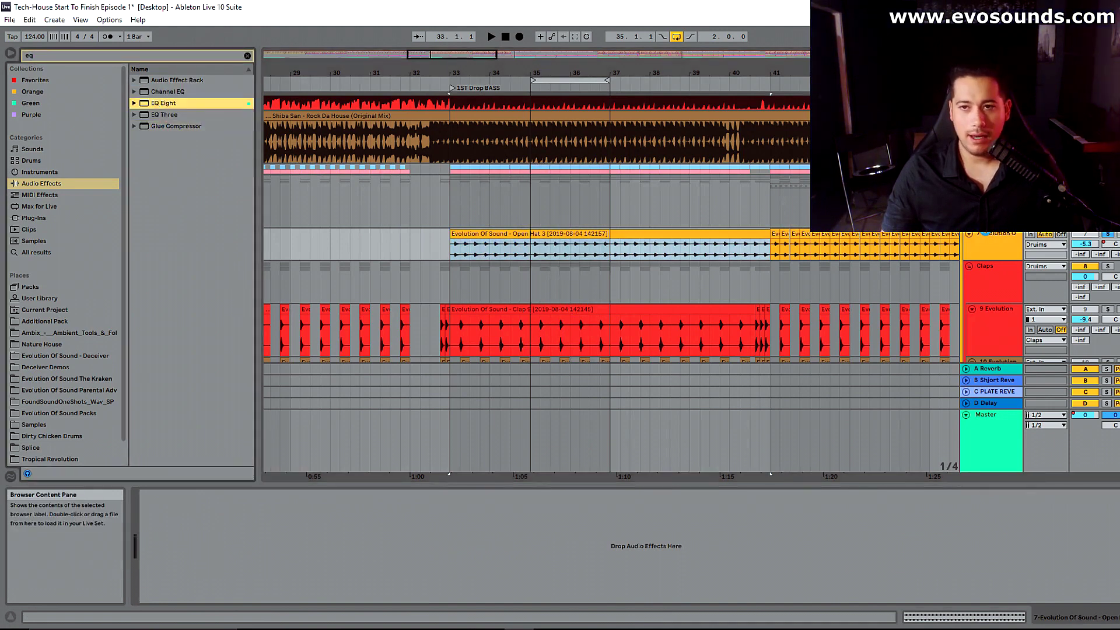
key(Return)
key(space)
drag(305, 540, 364, 533)
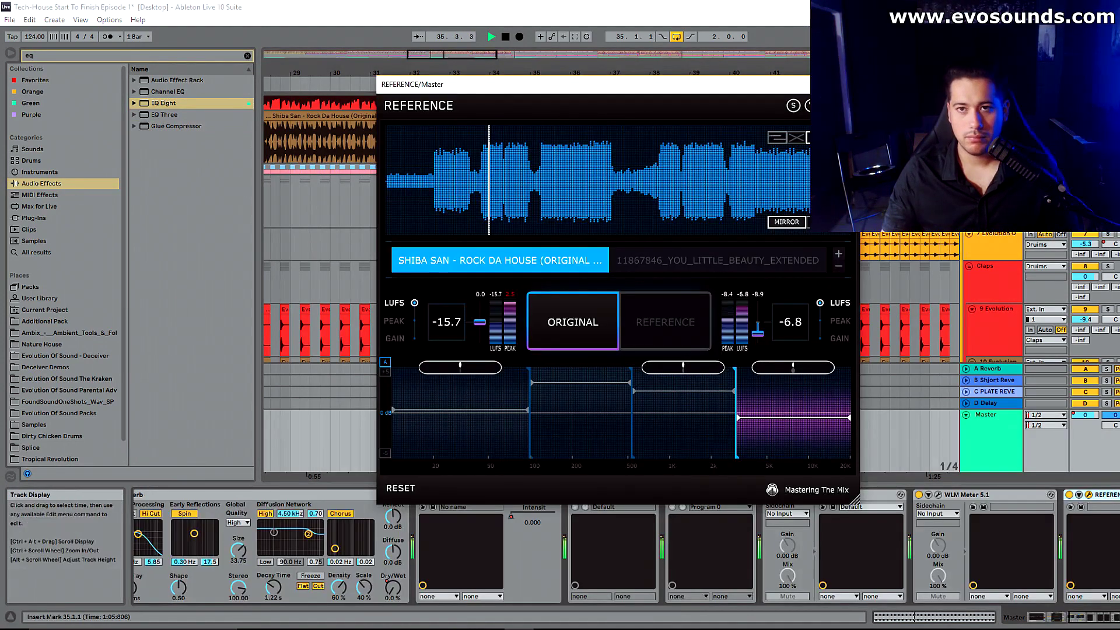
Step: Close the REFERENCE window and set the Open Hat track's volume to -3.0 dB in the mixer
click(841, 82)
click(994, 236)
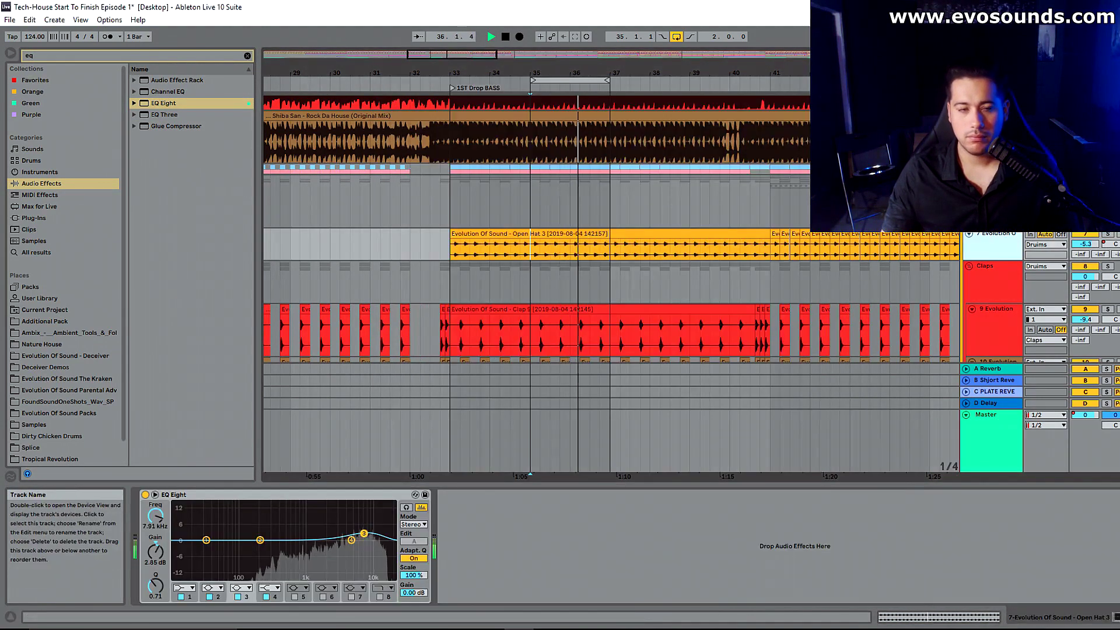
key(Tab)
drag(535, 332, 535, 331)
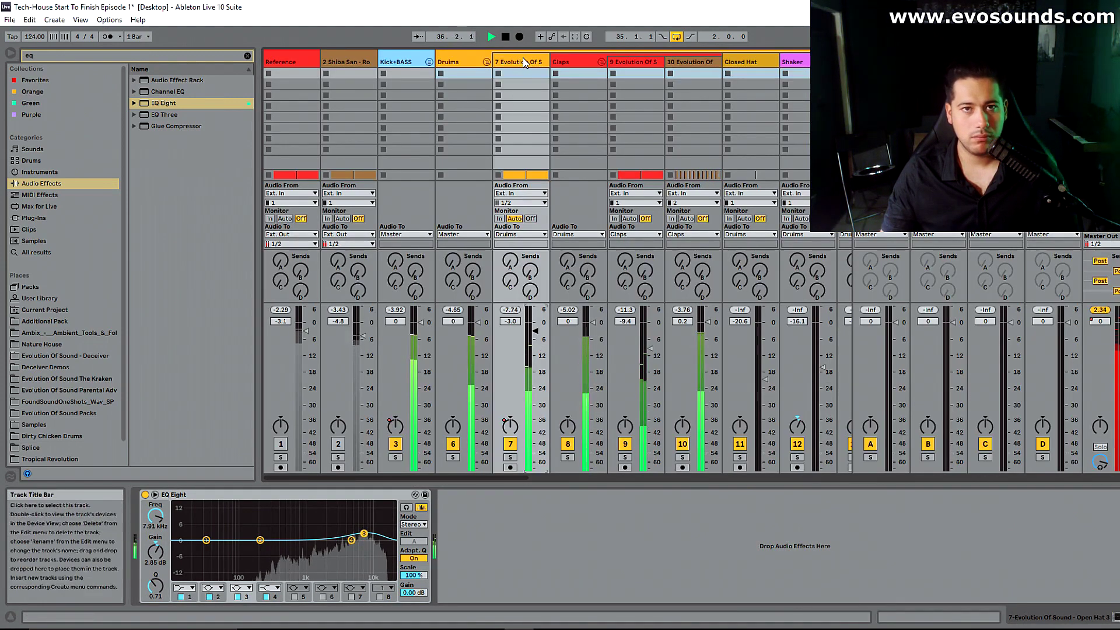
Step: Reopen REFERENCE from the Master and compare the playing loop with the Shiba San and YOU_LITTLE_BEAUTY tracks
click(1099, 362)
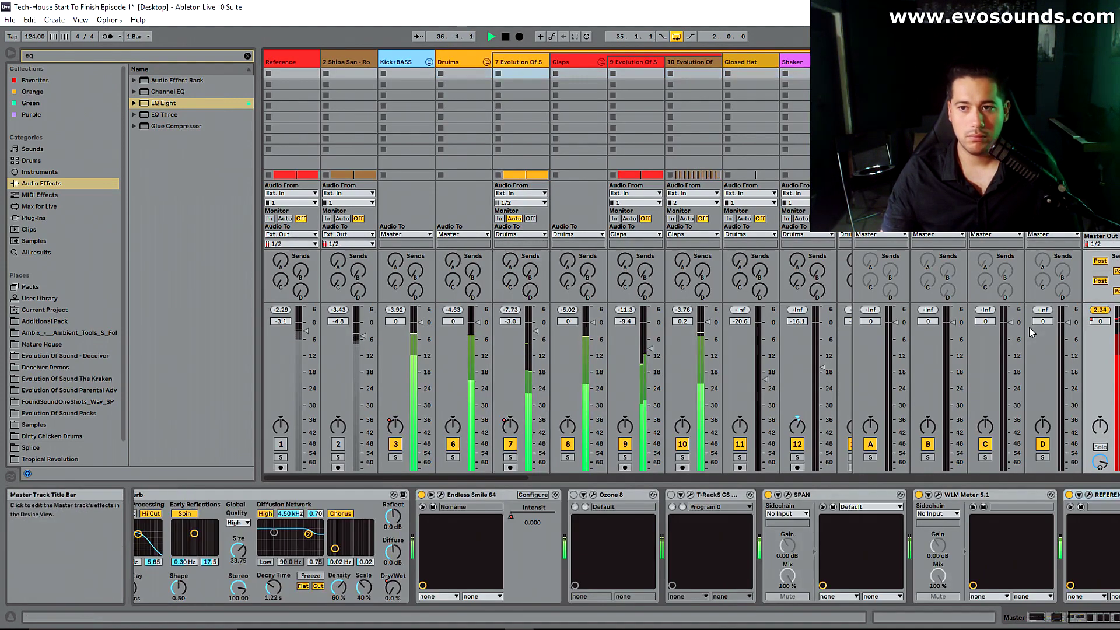
click(1088, 496)
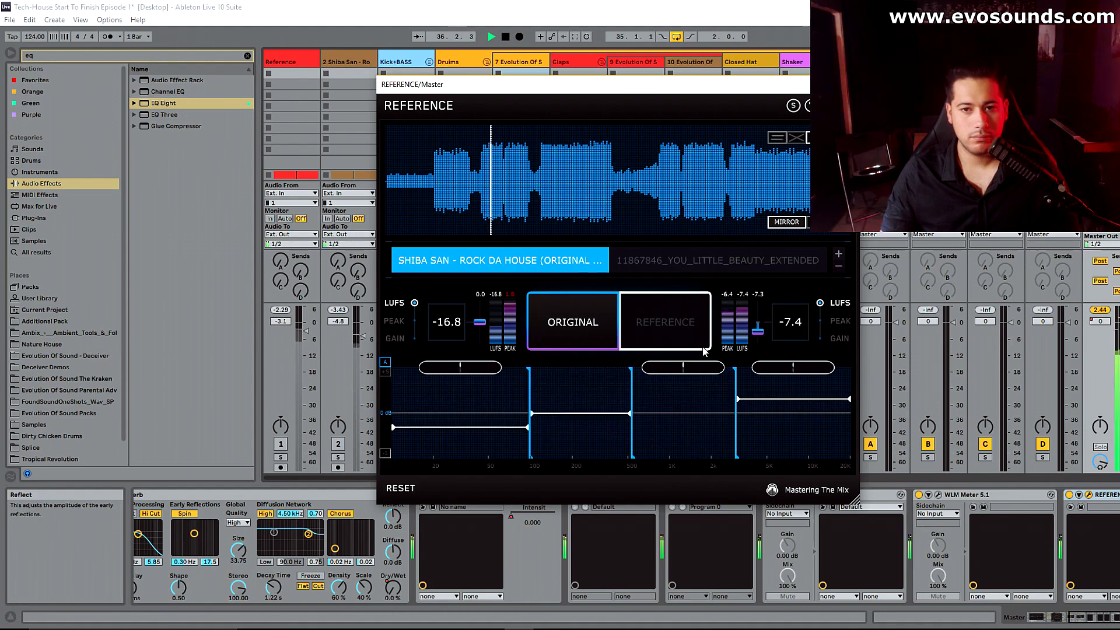
click(669, 316)
click(641, 340)
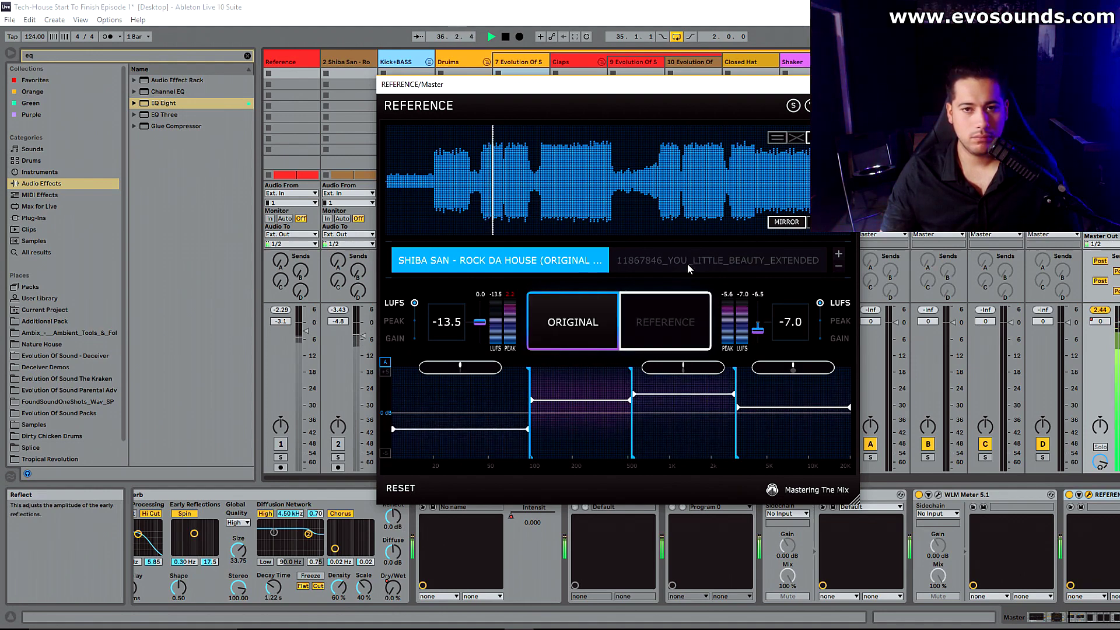
click(700, 262)
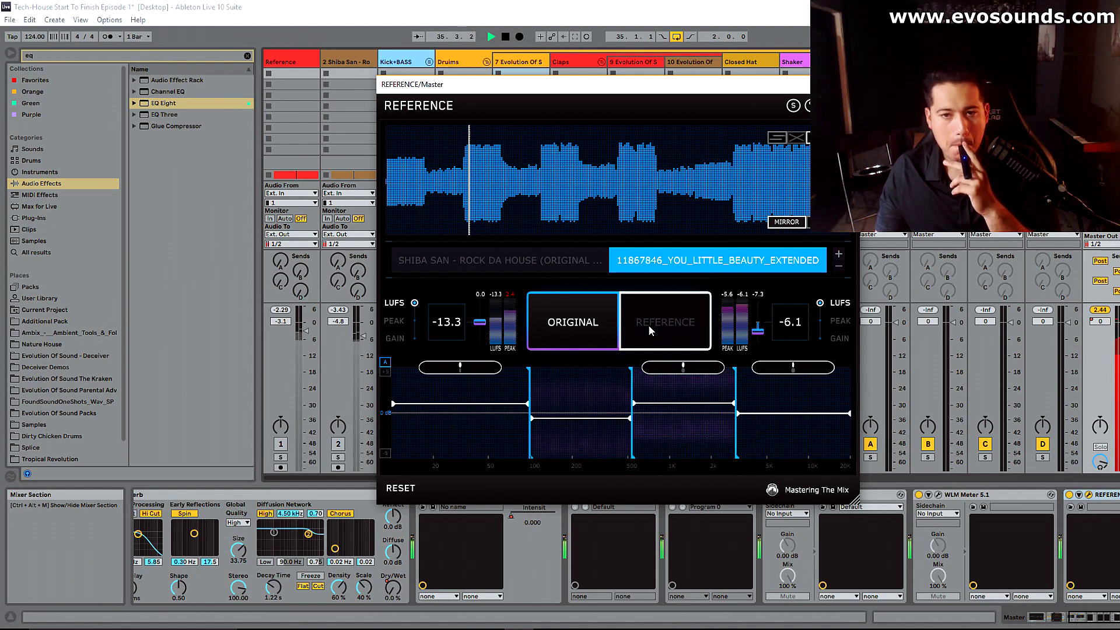
click(539, 266)
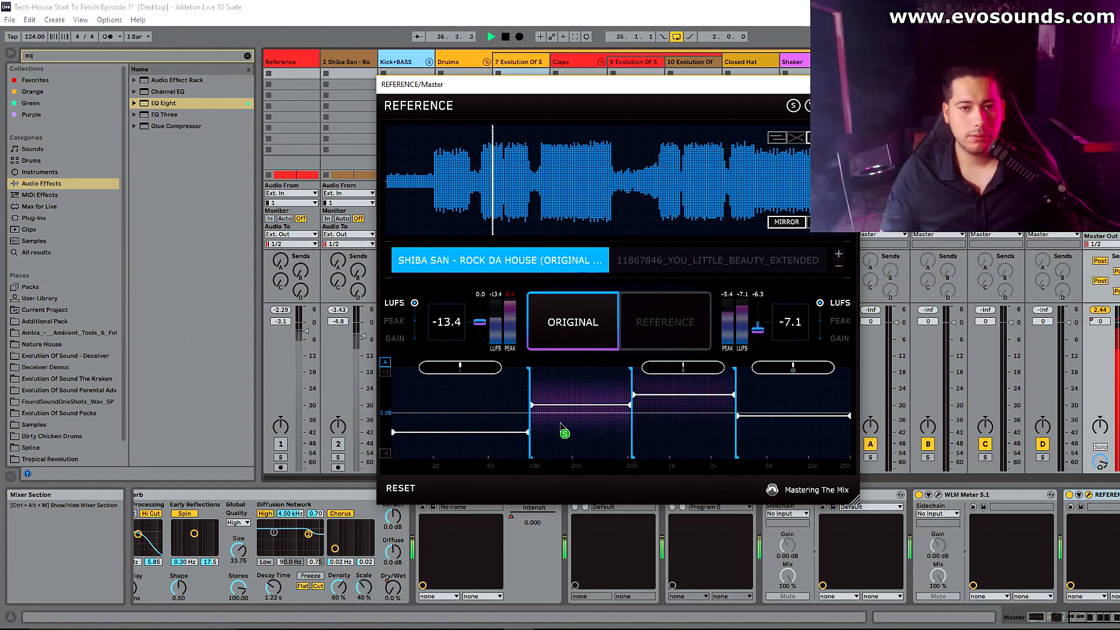
Step: Toggle between original and reference audio, solo REFERENCE's upper-mid band, and stop playback
click(658, 324)
click(587, 330)
click(678, 267)
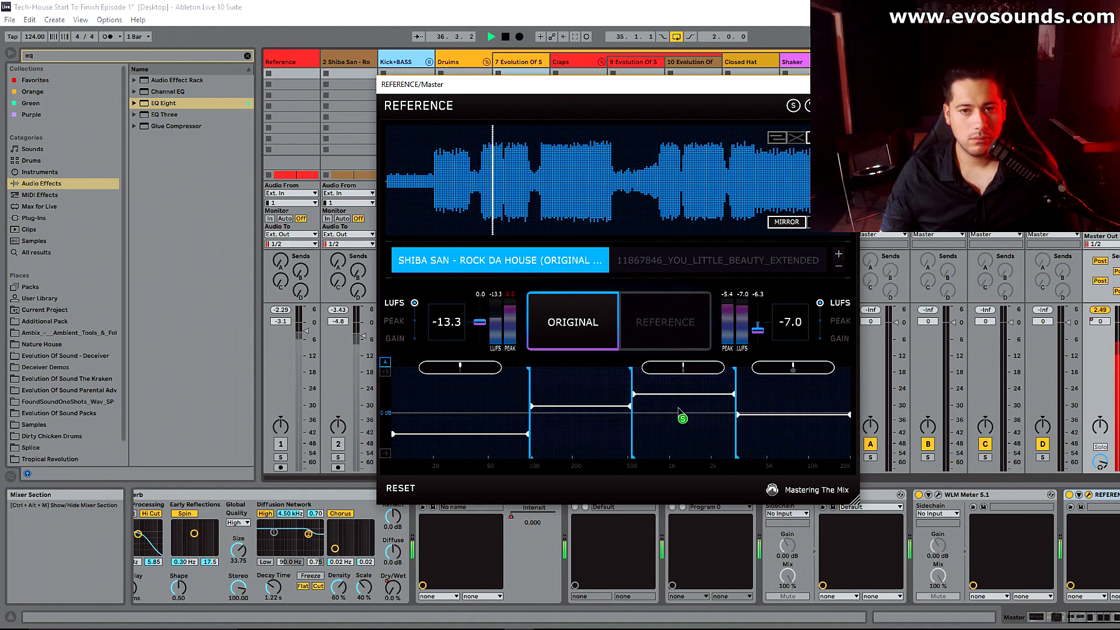
key(space)
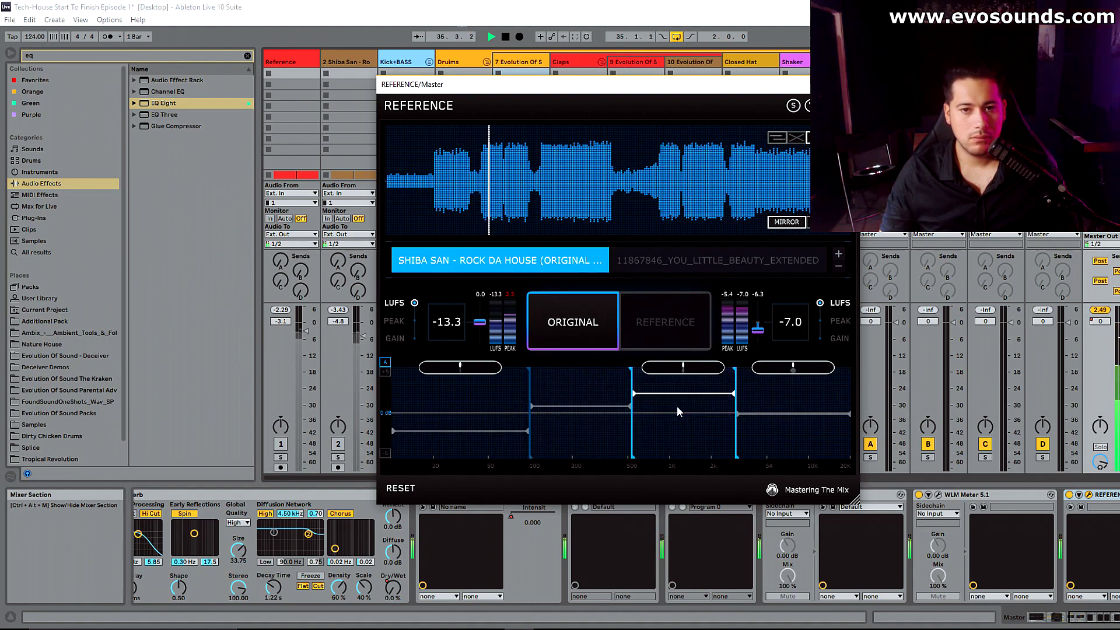
Step: Move the REFERENCE window aside and collapse the Drums group in the mixer
drag(685, 88, 969, 118)
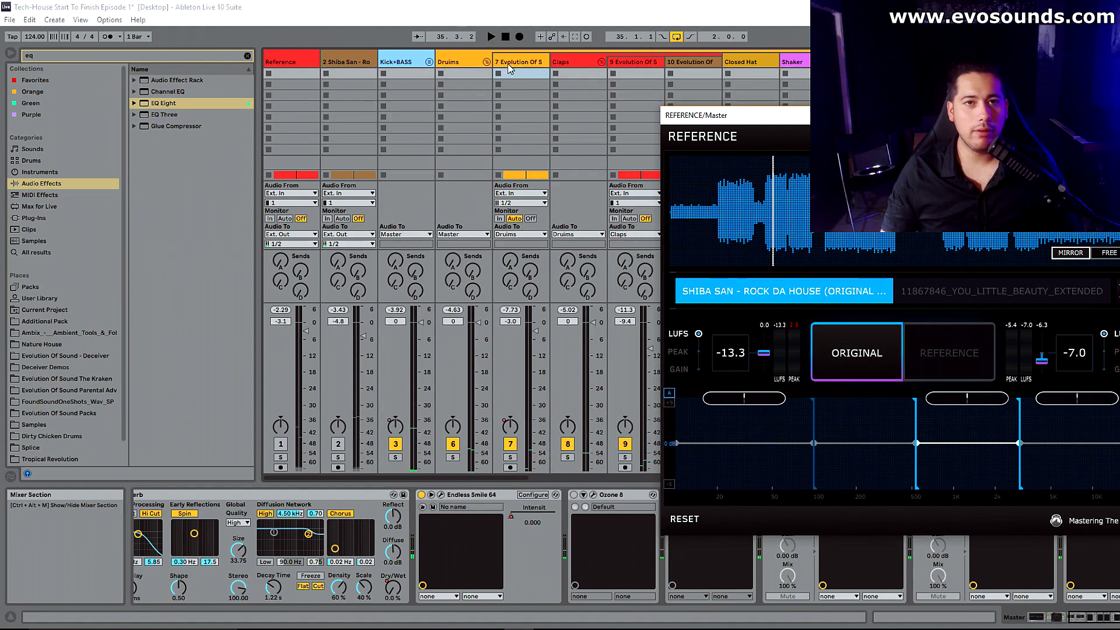
click(488, 63)
drag(750, 112, 813, 96)
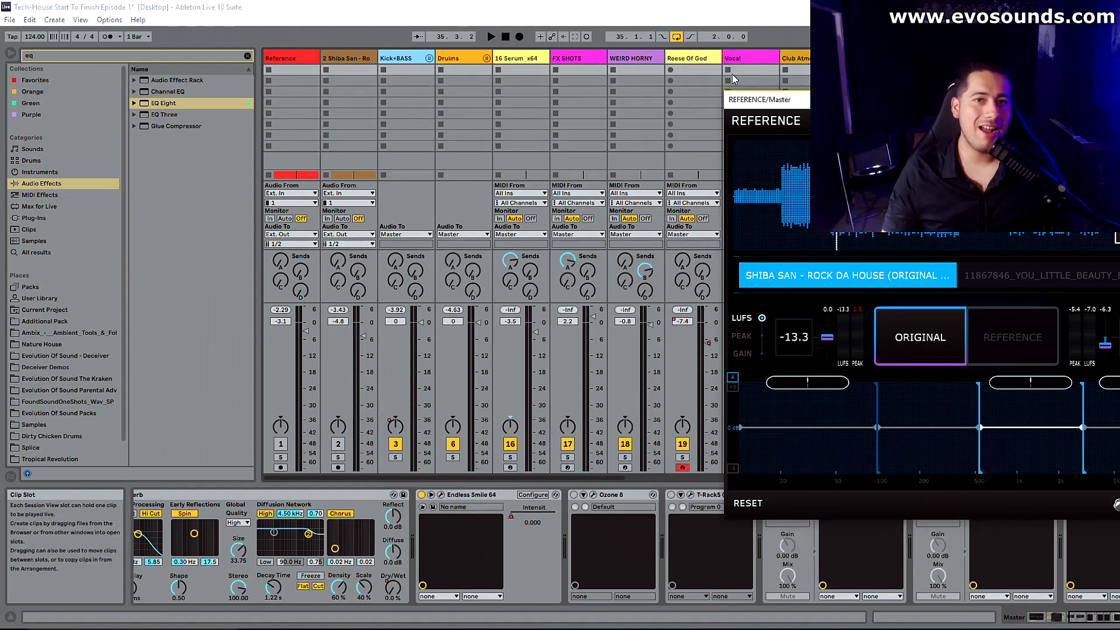
Step: Return to the arrangement and deactivate the Vocal track's short clip just before bar 37, placing the start position at bar 35
key(Tab)
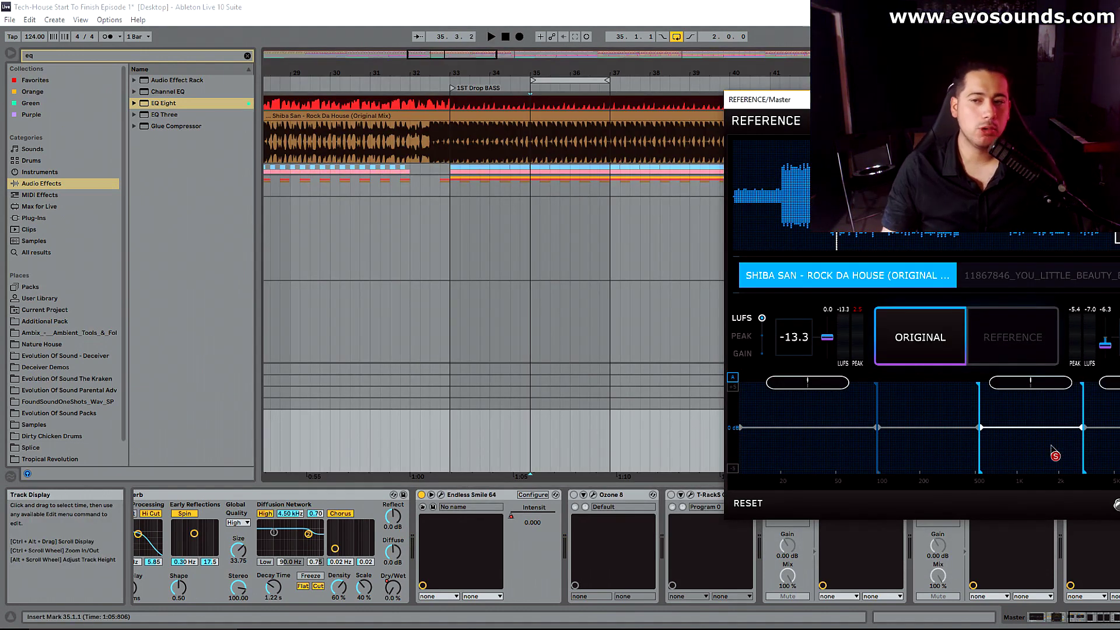
drag(795, 107, 764, 403)
scroll(698, 277, down, 10)
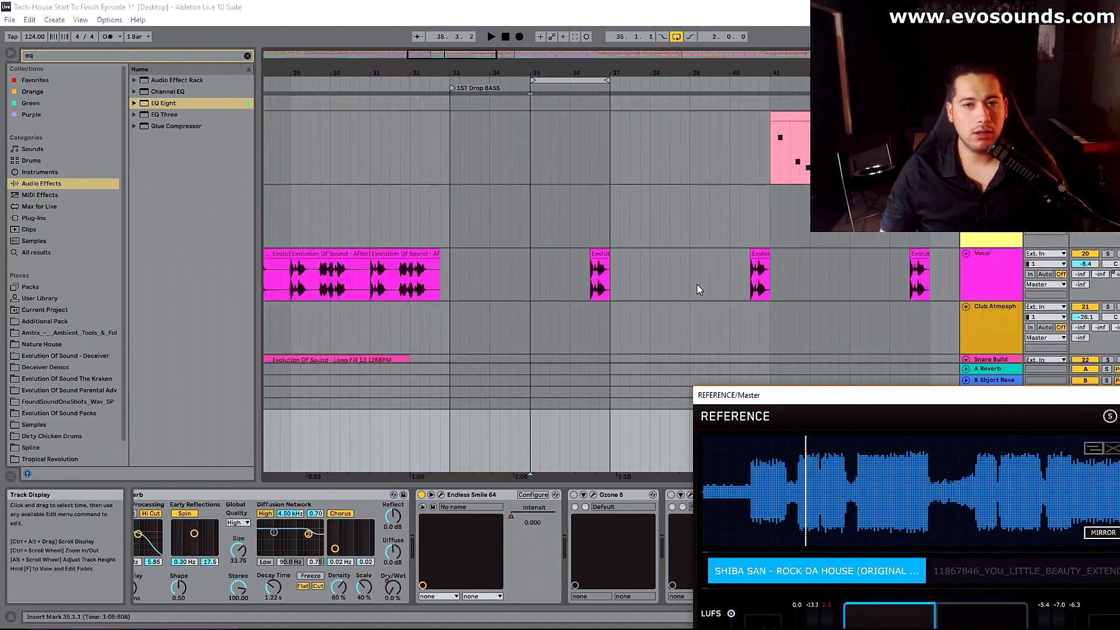
scroll(697, 283, up, 10)
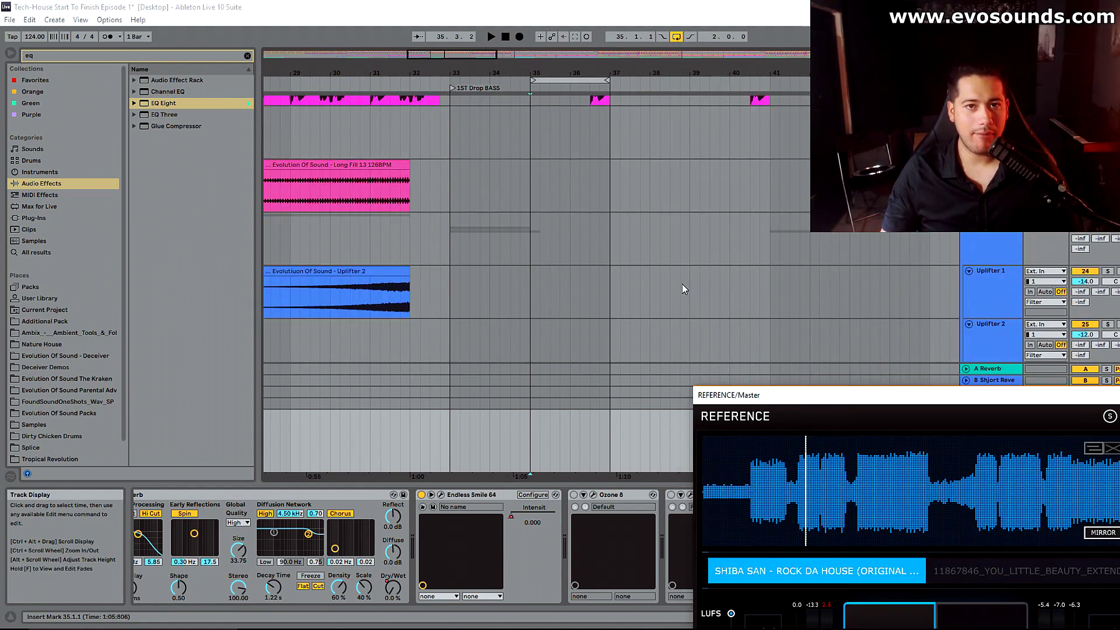
scroll(685, 287, down, 3)
click(599, 229)
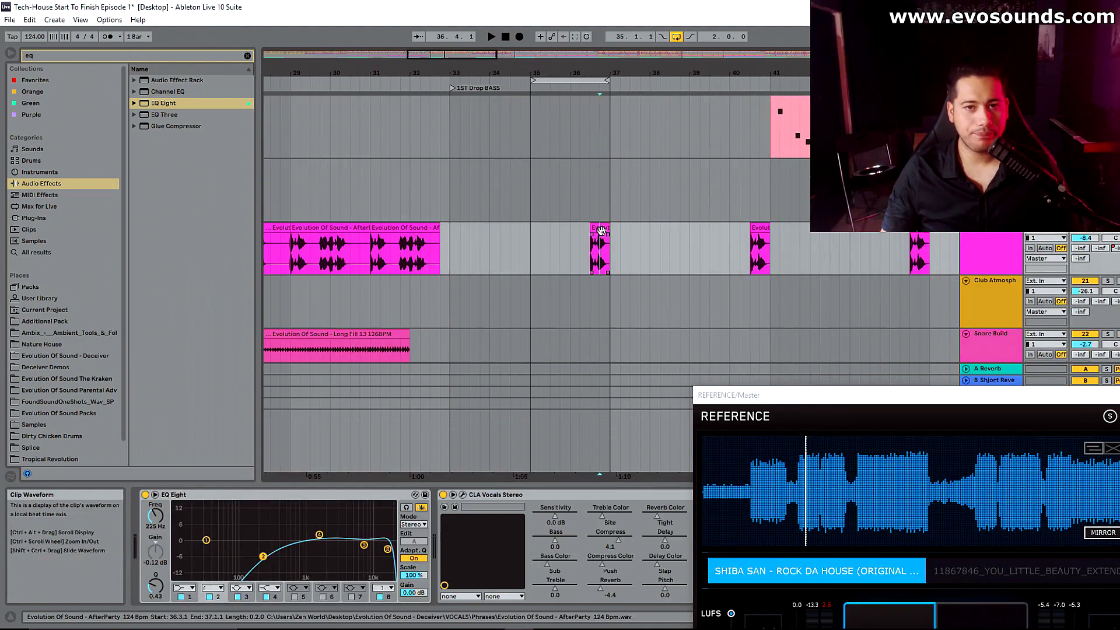
click(531, 247)
Step: Play the loop and compare its band balance with Shiba San and YOU_LITTLE_BEAUTY in REFERENCE, ending on Shiba San, and stop playback
key(space)
drag(853, 398, 550, 86)
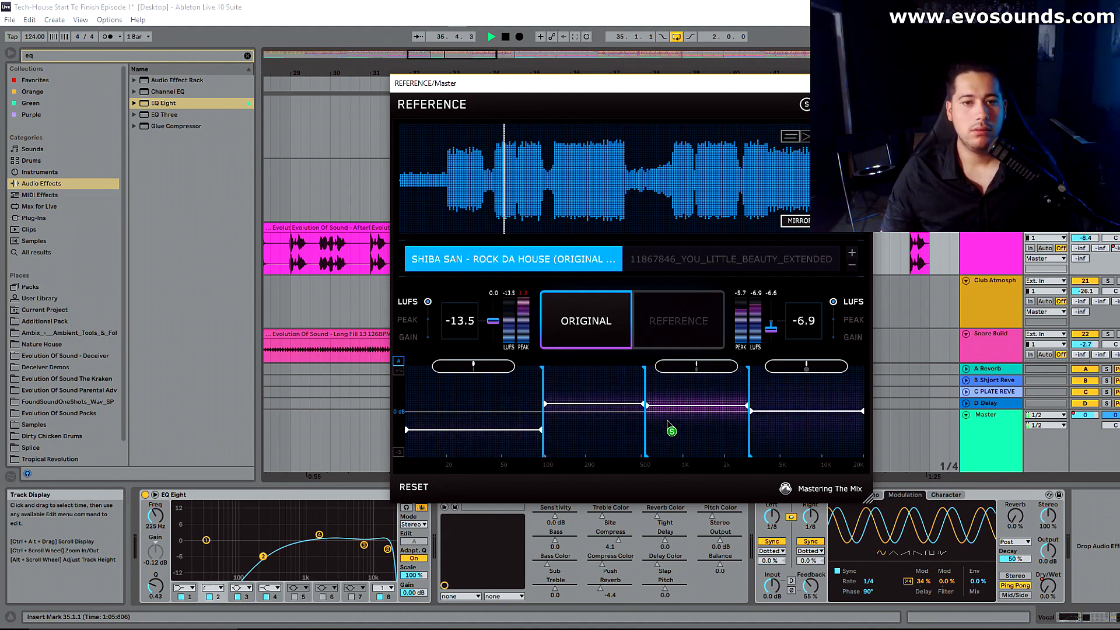
click(690, 264)
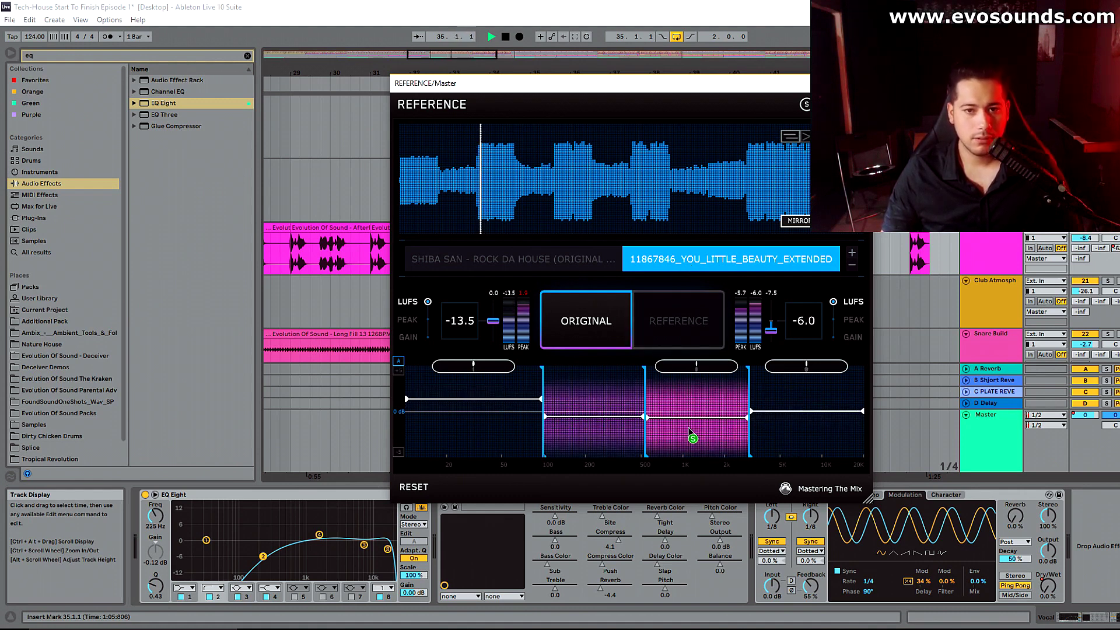
click(562, 259)
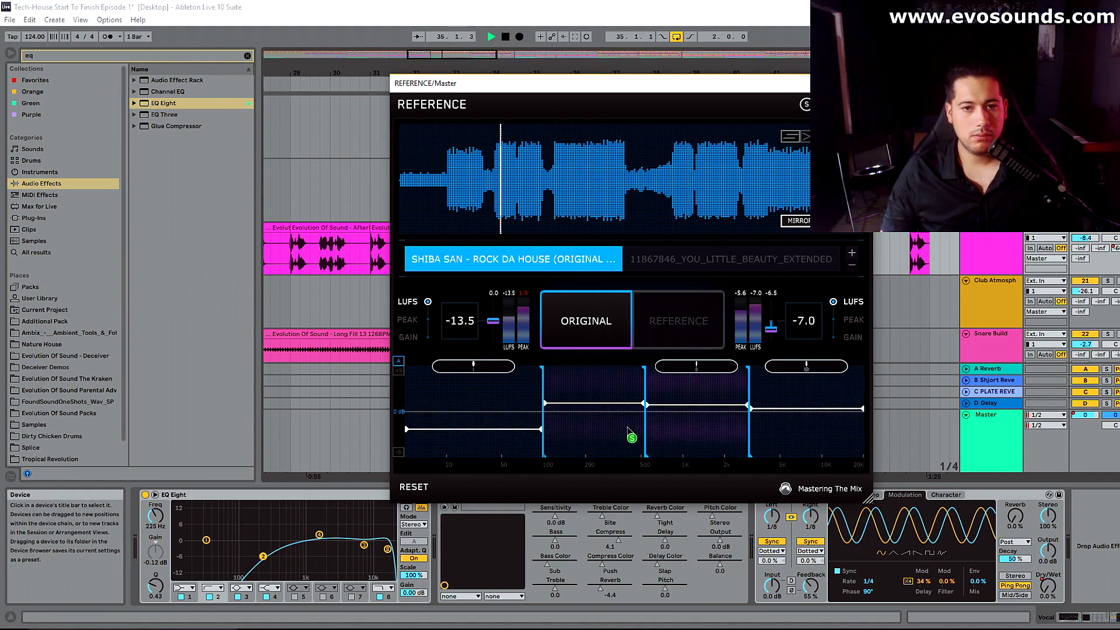
key(space)
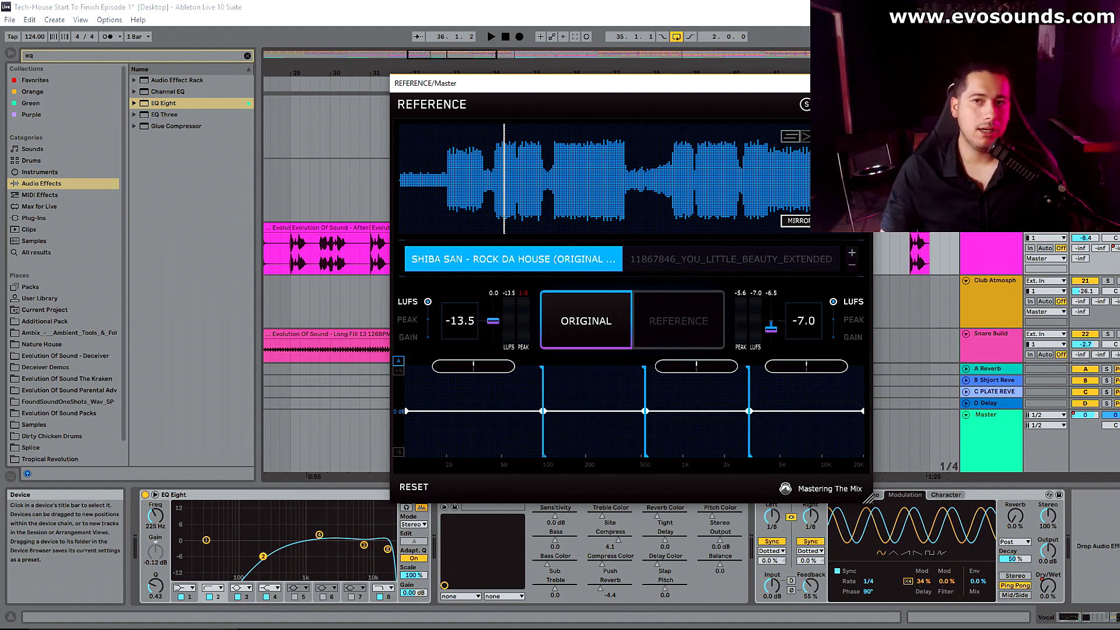
Step: Close the REFERENCE window, select the Drums group, and expand its tracks while the loop plays
click(860, 83)
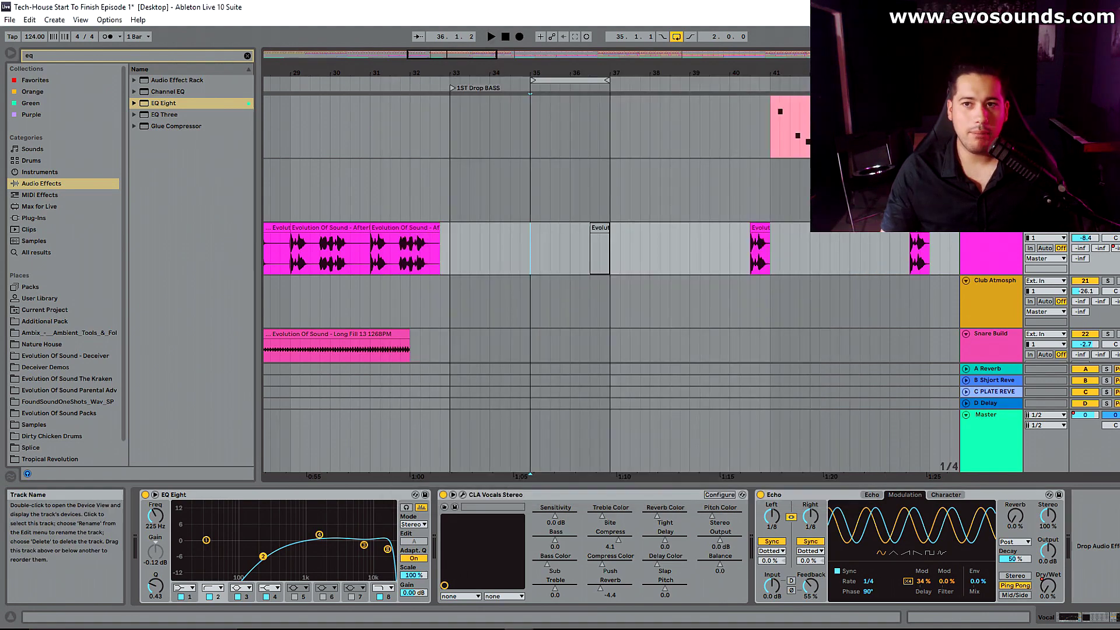
scroll(984, 245, up, 6)
click(548, 212)
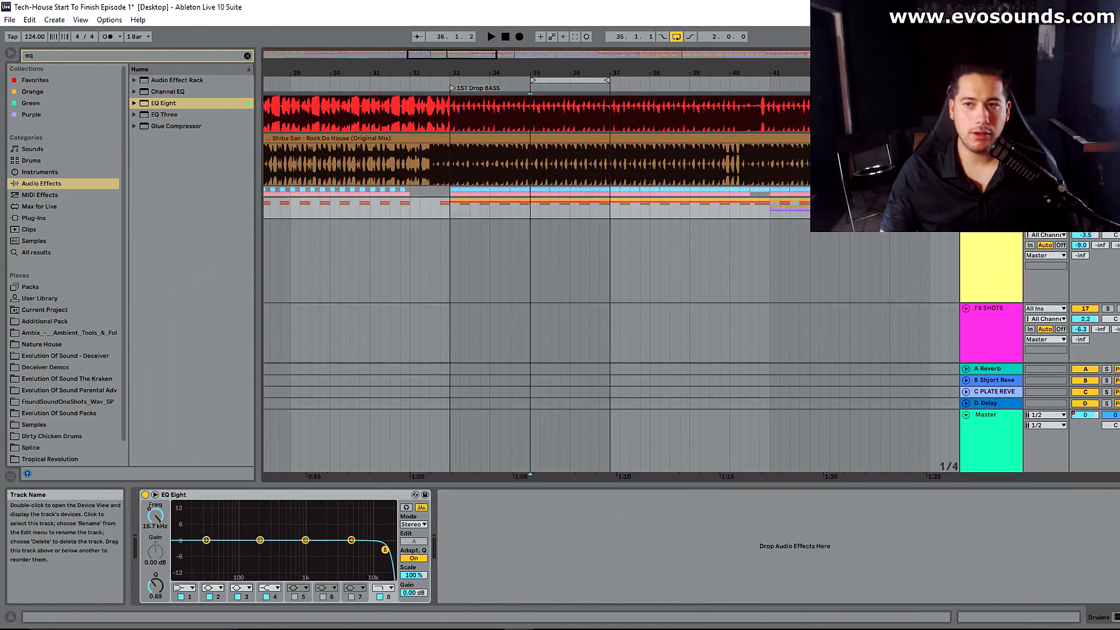
key(space)
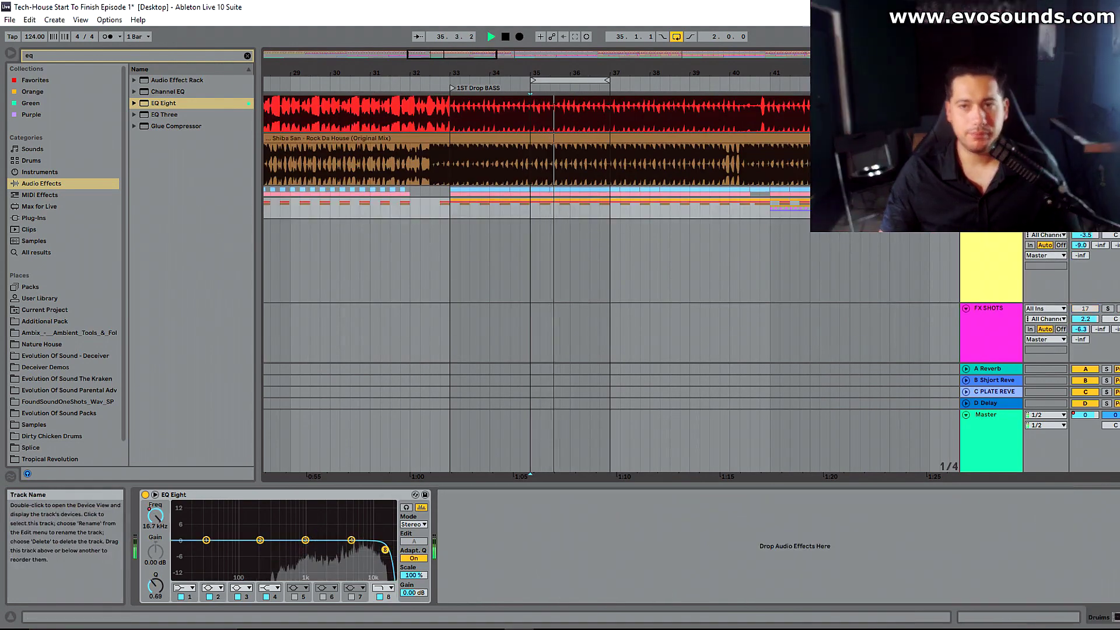
click(967, 203)
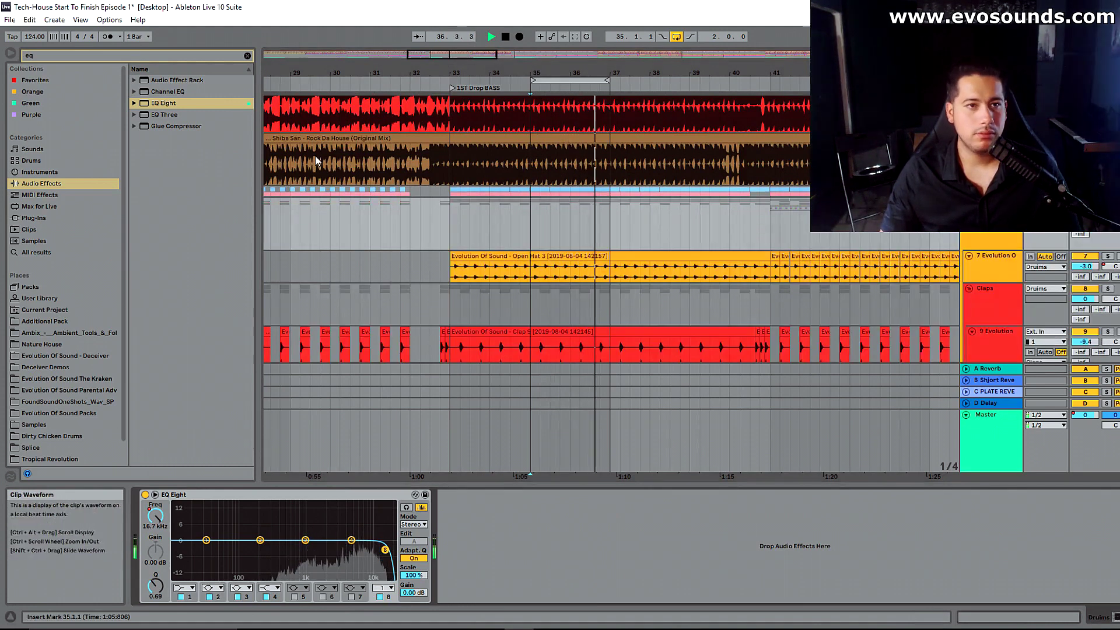
Step: Add a Glue Compressor with -14.9 dB threshold and 3.49 dB makeup to the Drums group and low-cut its EQ Eight at 235 Hz
click(247, 56)
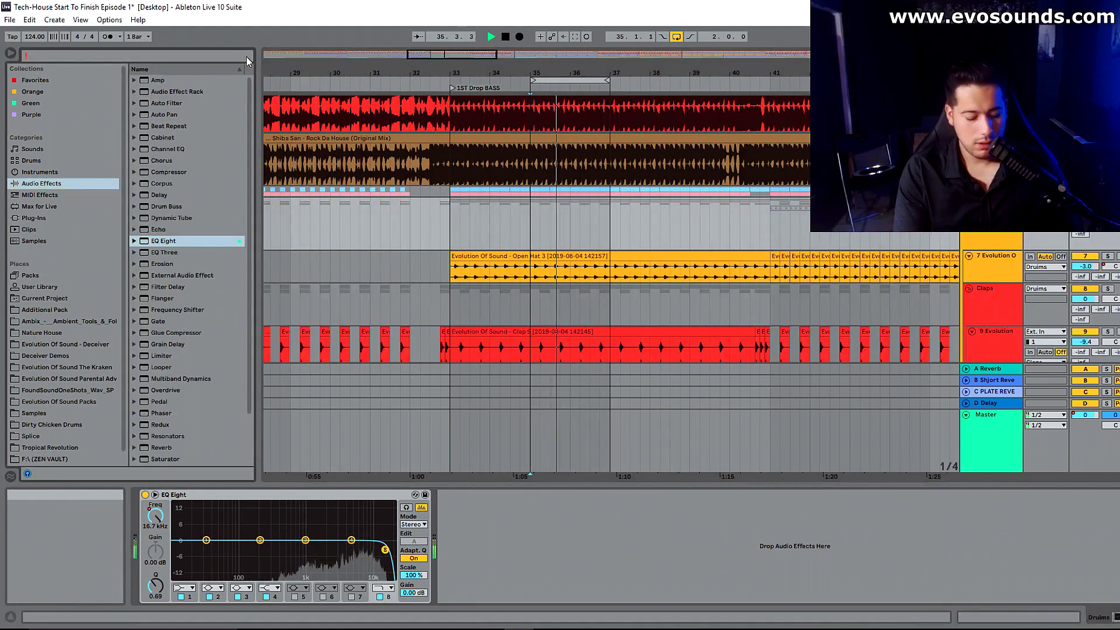
text(glue)
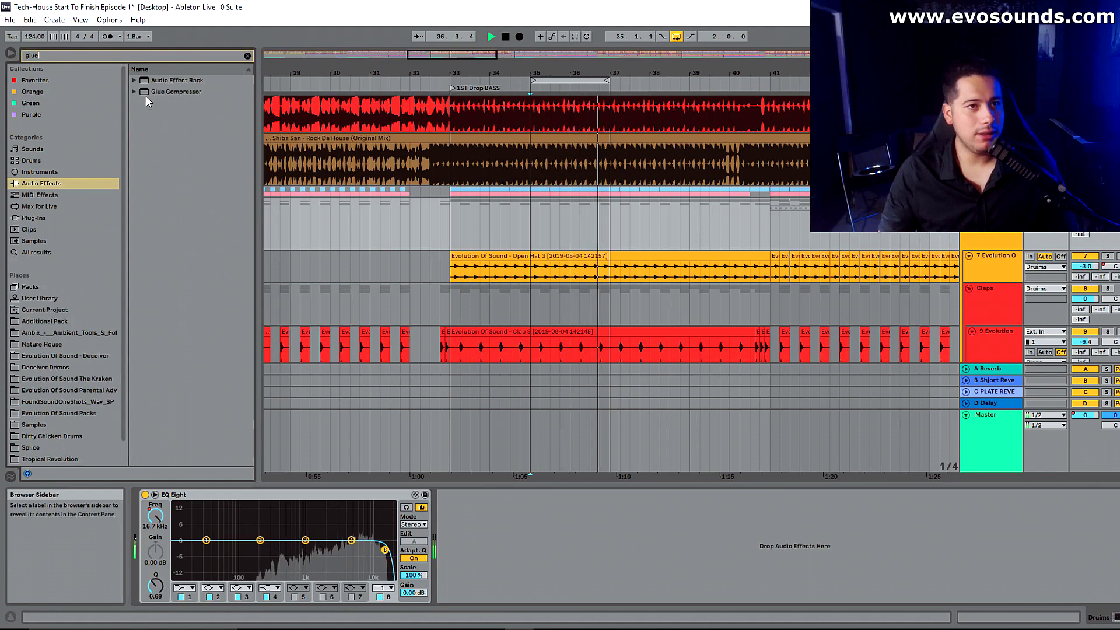
drag(136, 95, 980, 239)
drag(497, 577, 501, 577)
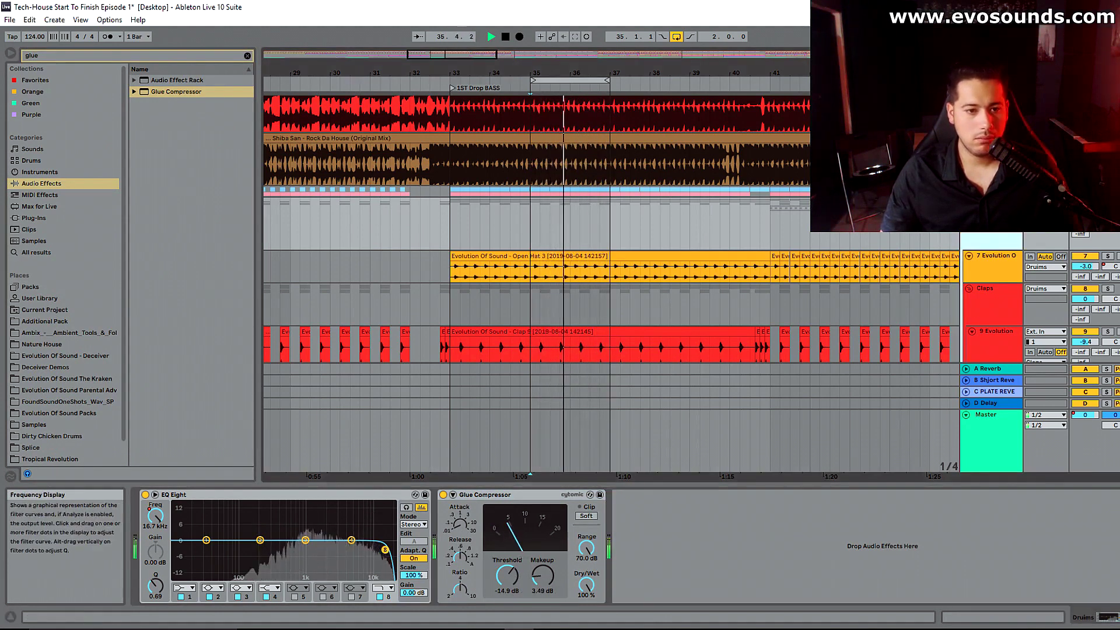
click(210, 590)
click(215, 527)
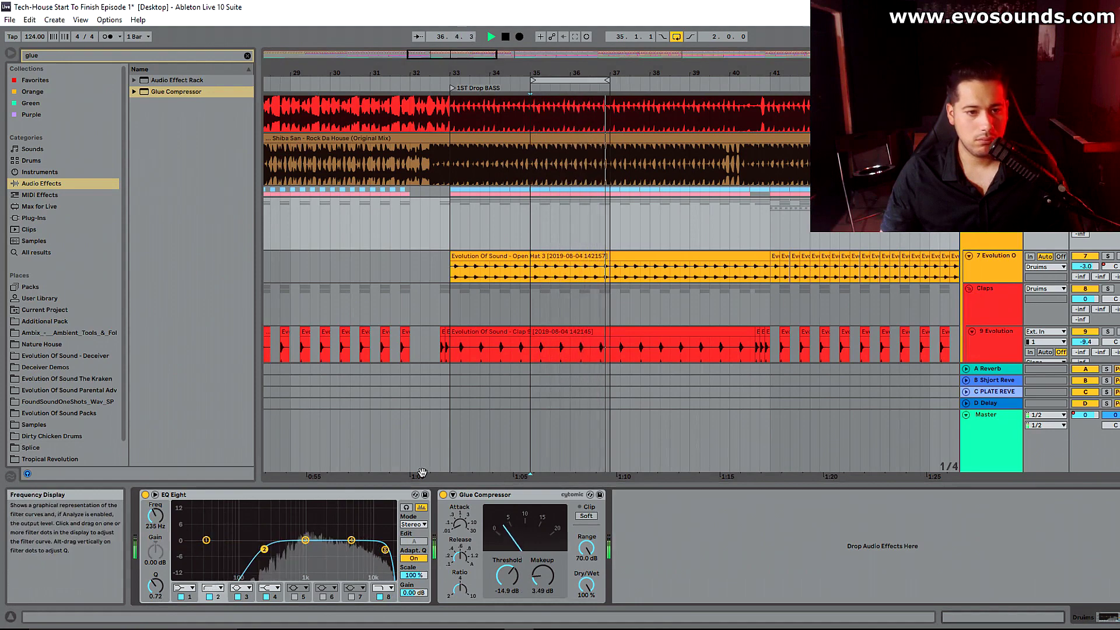
Step: Open REFERENCE from the Master track in the mixer, unsolo the Drums group, and reset the comparison readings
key(Tab)
click(1100, 62)
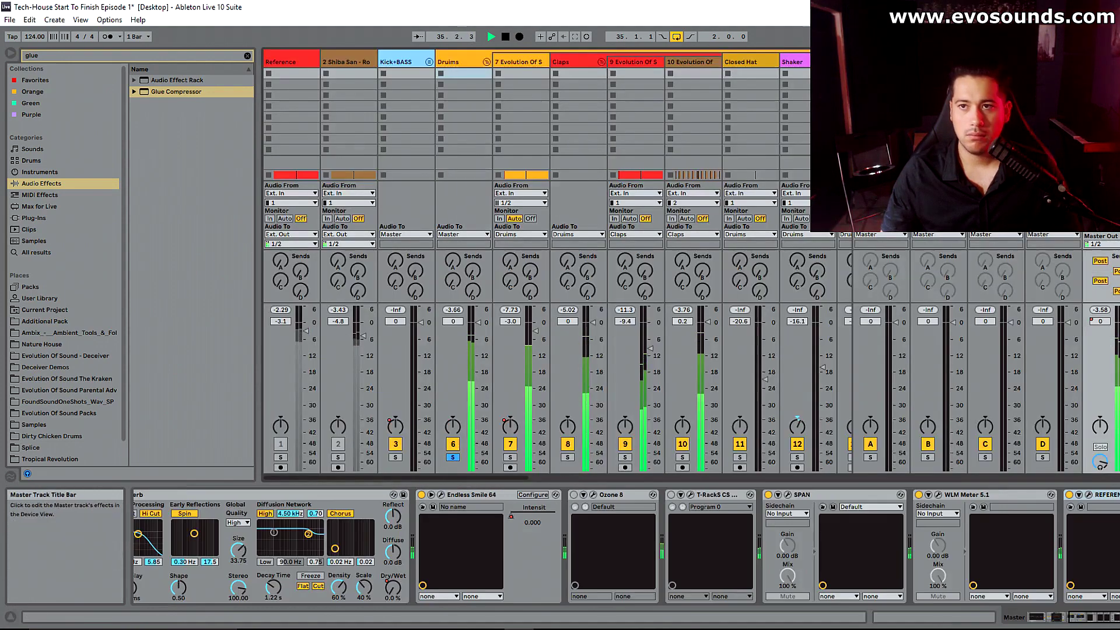
click(1089, 495)
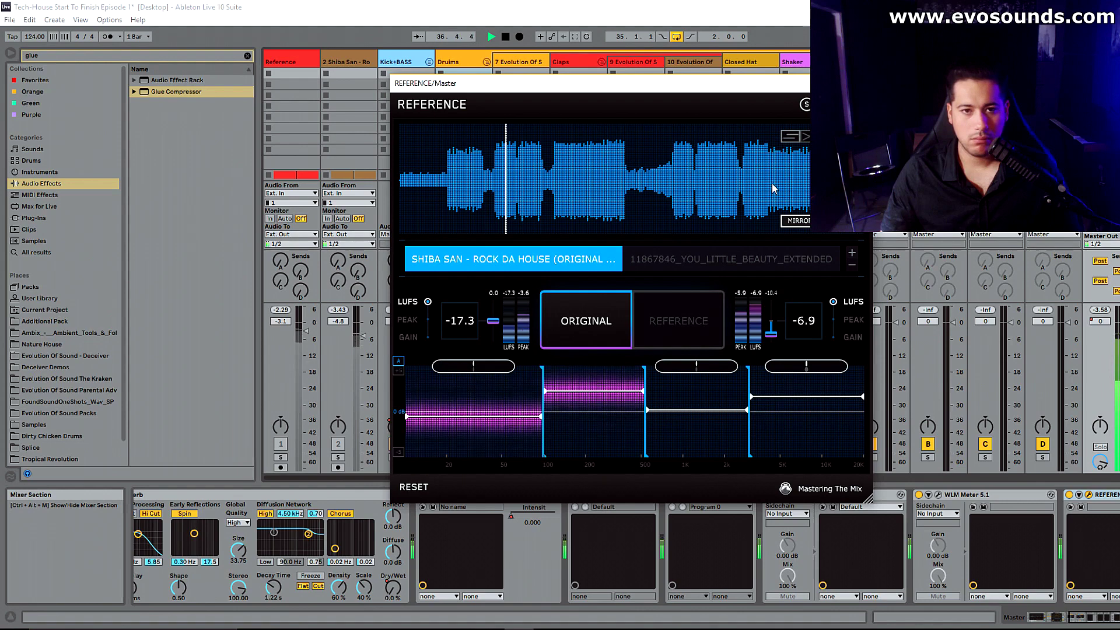
drag(683, 87, 805, 114)
click(452, 457)
click(453, 457)
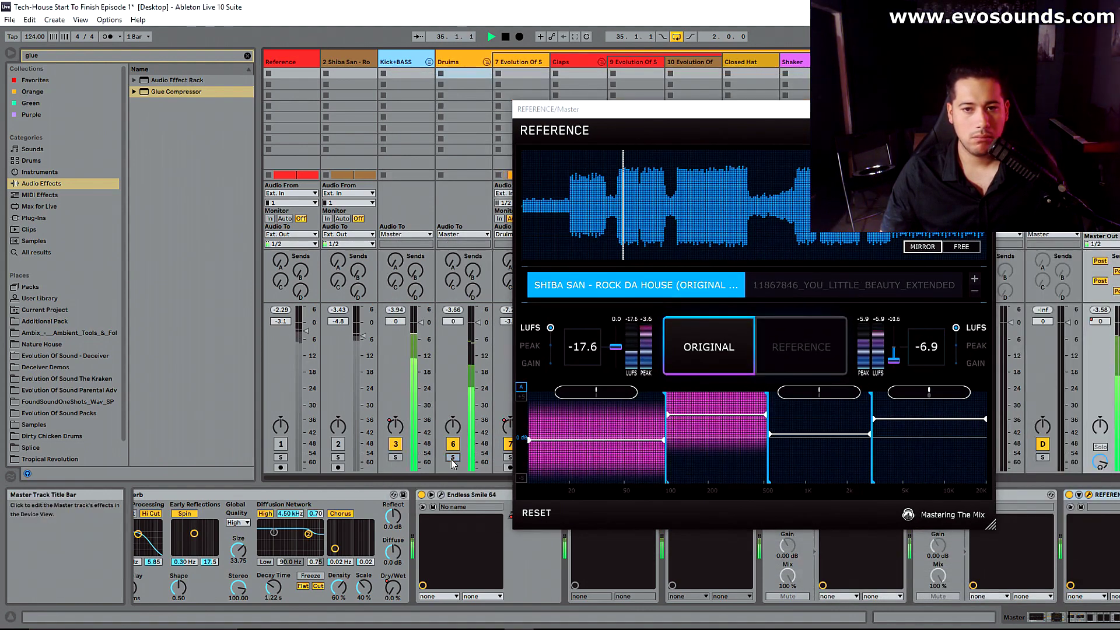
click(540, 515)
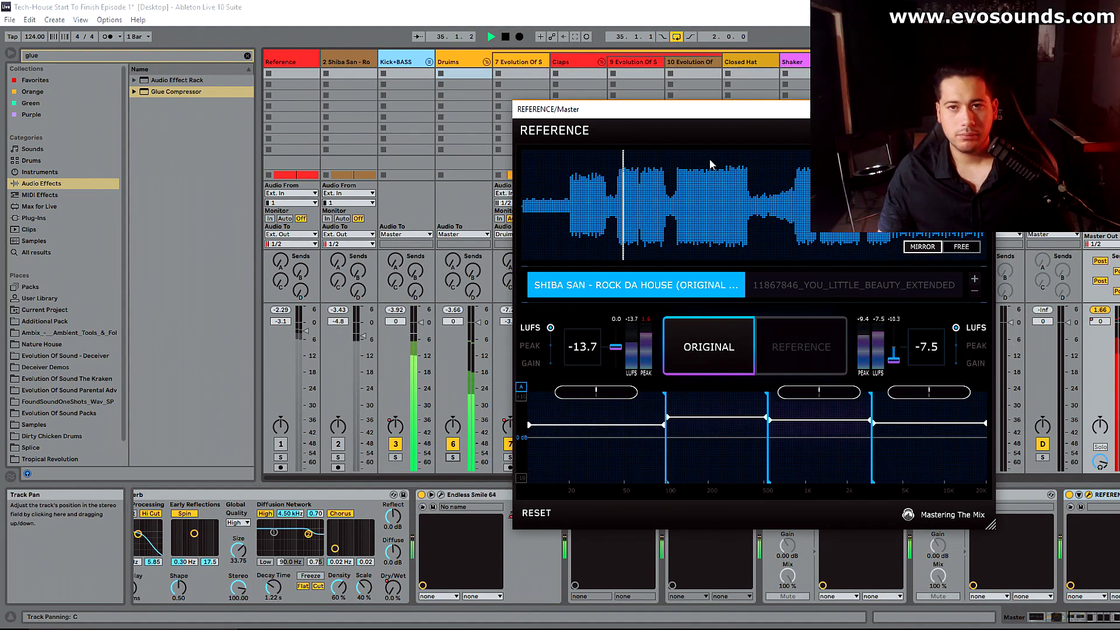
drag(733, 123, 624, 125)
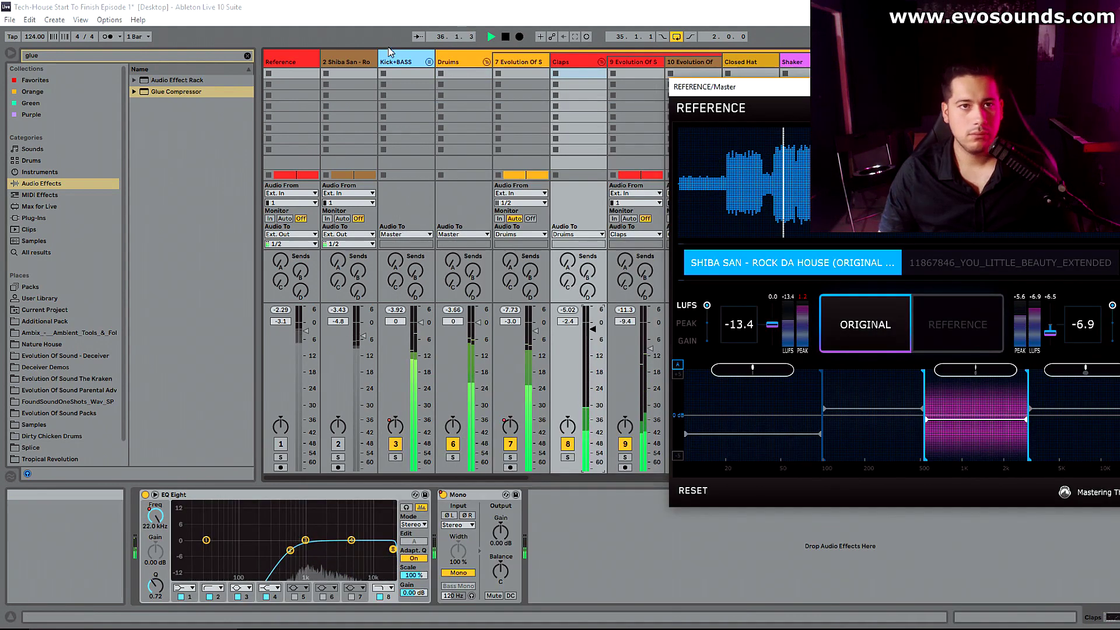
Step: Expand the Kick+BASS group and set the Bass track's Compressor to -31.0 dB threshold and 34.0 ms attack
click(345, 63)
click(420, 61)
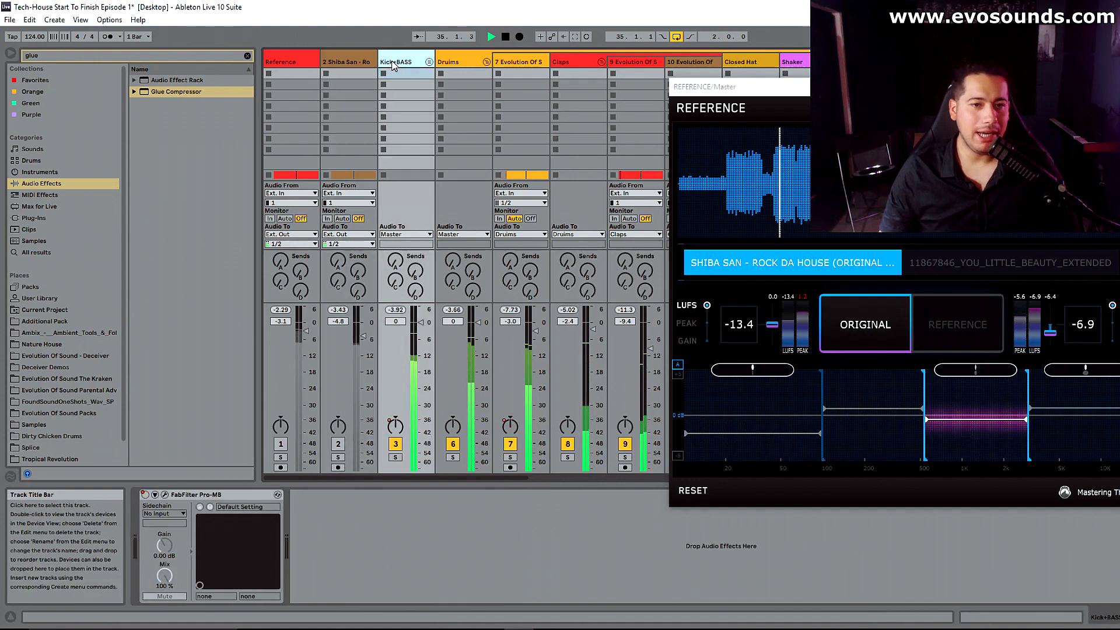
click(429, 61)
click(513, 62)
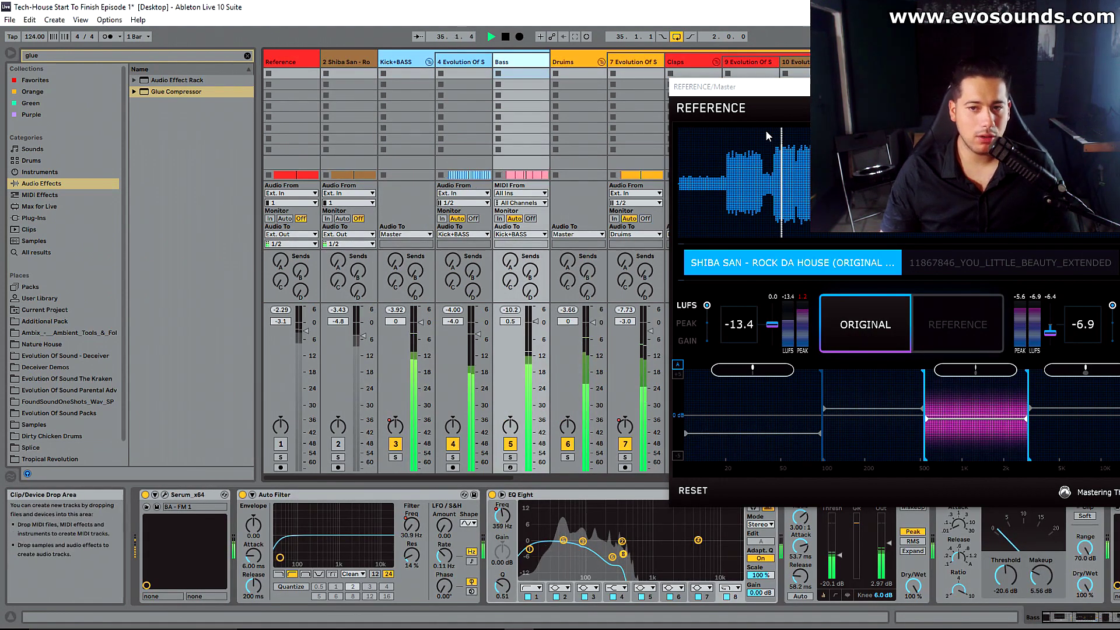
drag(875, 87, 815, 9)
drag(839, 555, 800, 560)
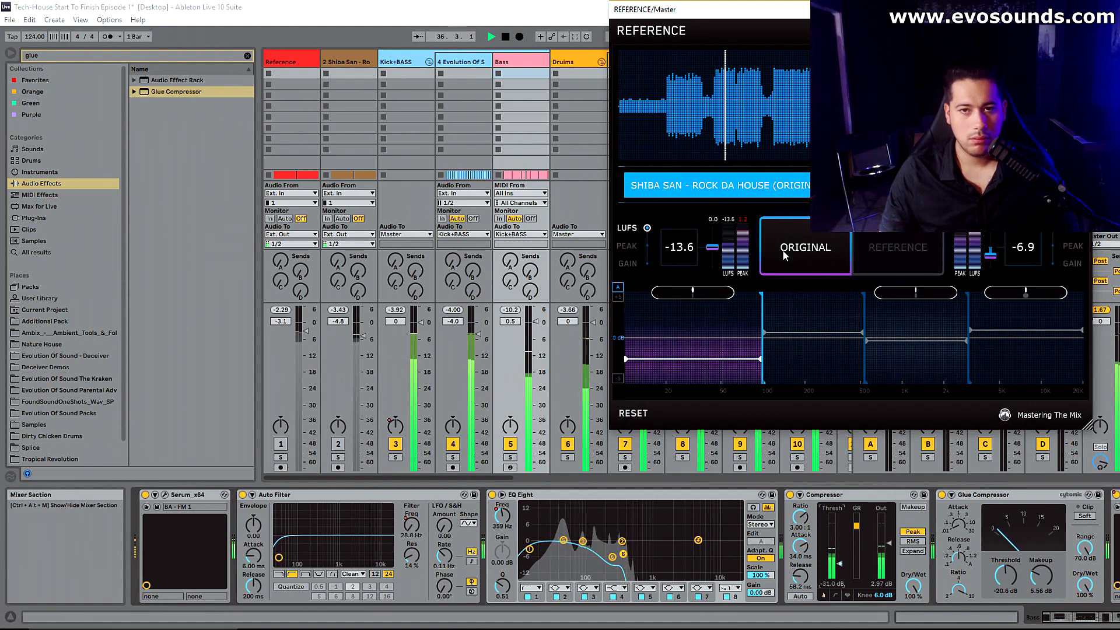
Step: Compare the mix with Shiba San and YOU_LITTLE_BEAUTY in REFERENCE, auditioning original against reference, and close the plugin with playback stopped
click(811, 250)
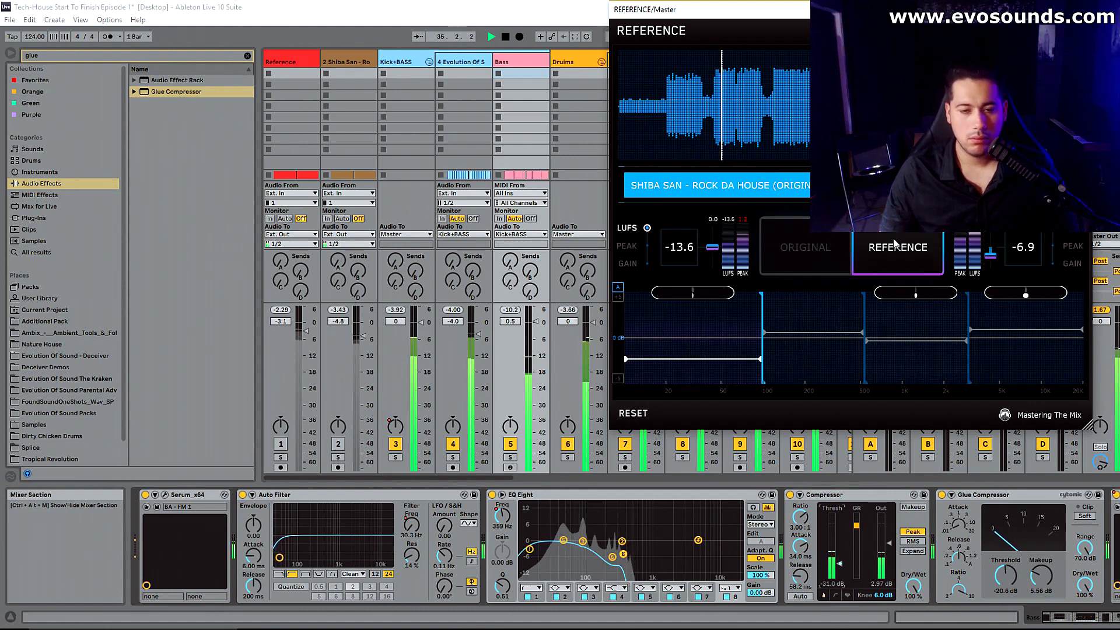
click(811, 250)
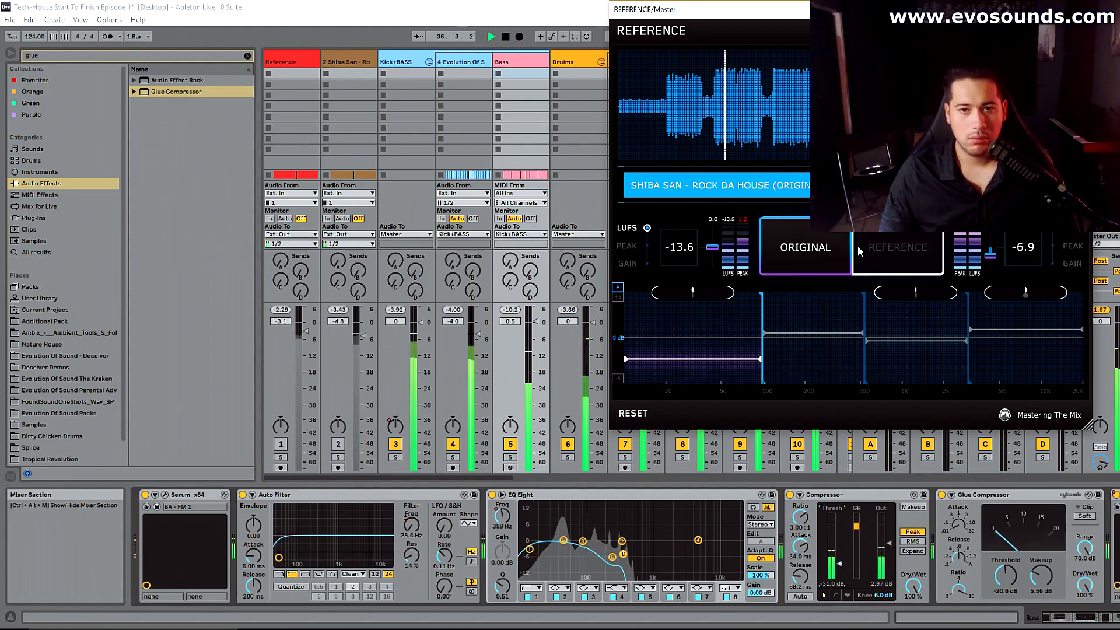
click(518, 65)
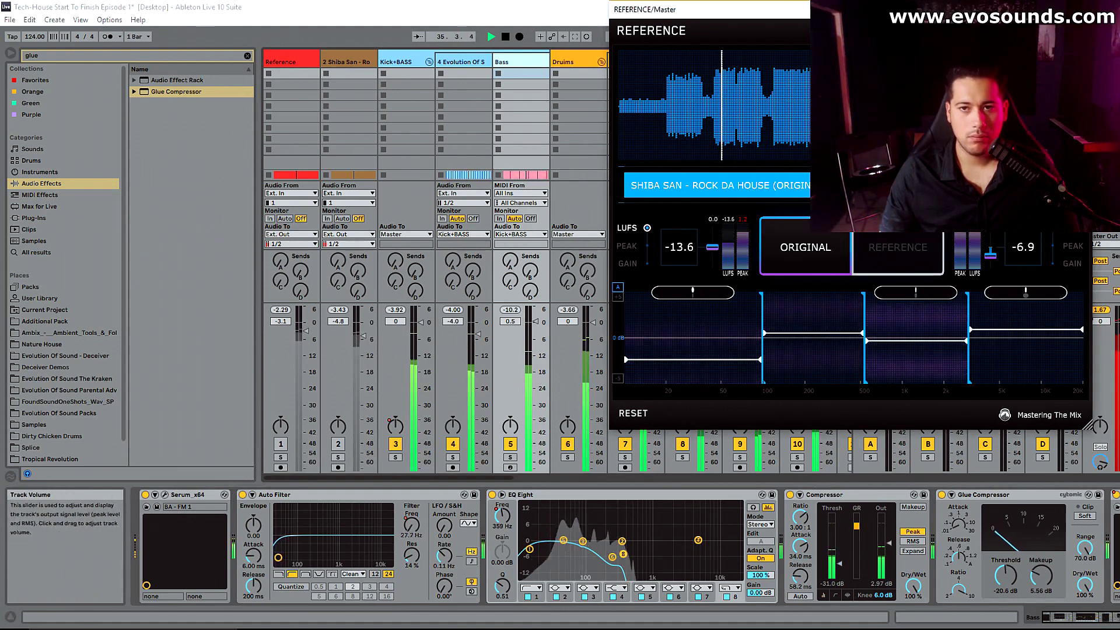
click(785, 187)
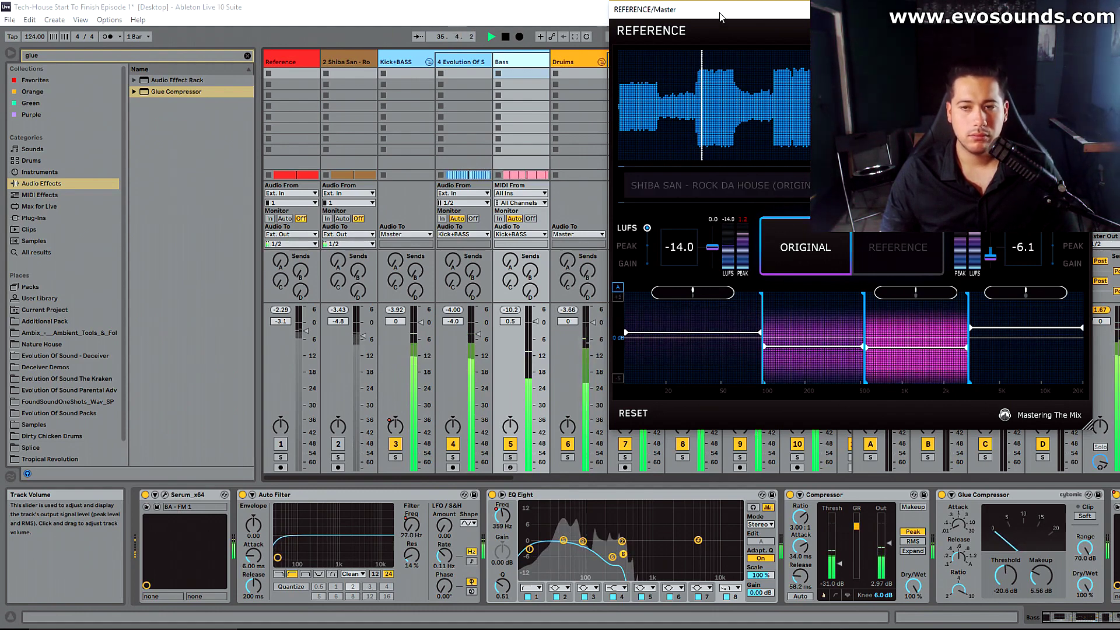
drag(700, 9, 488, 45)
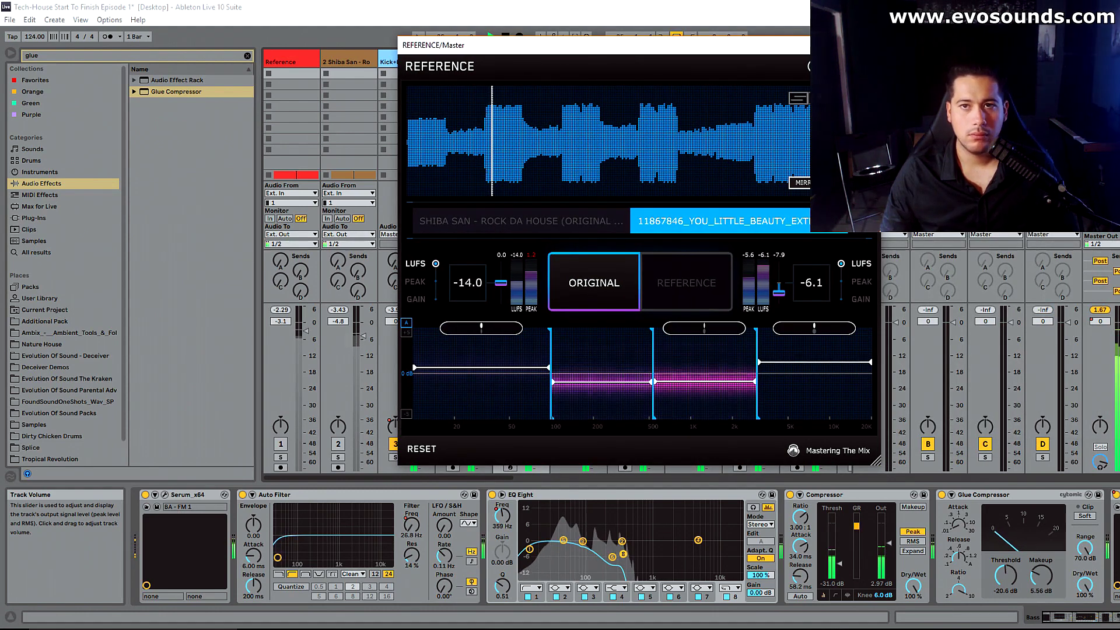
click(636, 340)
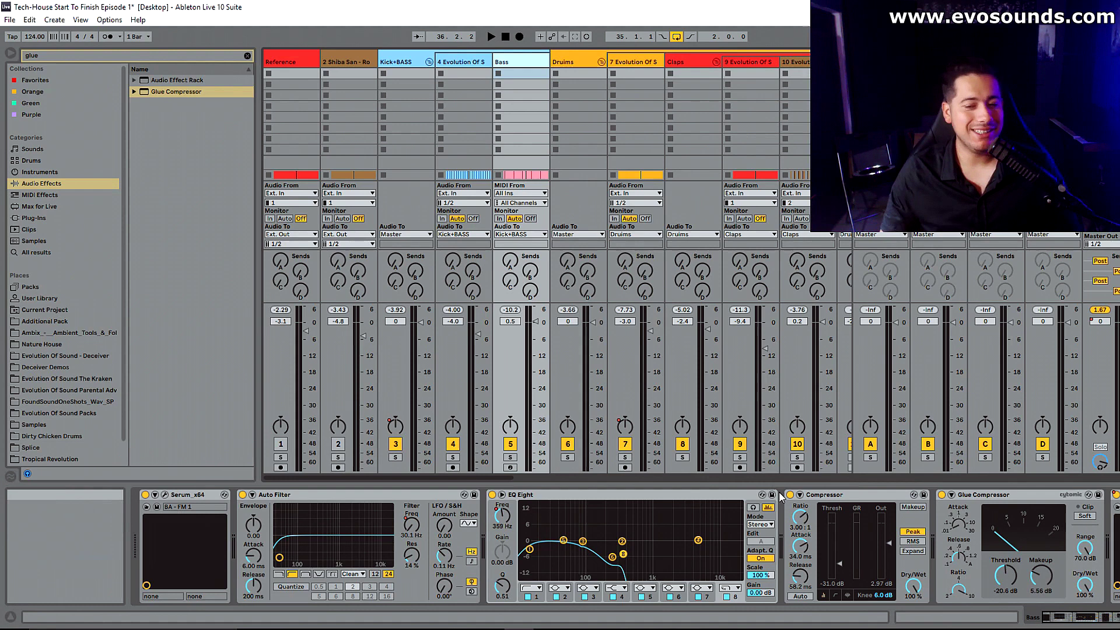
Step: Set the Bass Compressor's attack to 2.00 ms and raise its output gain to 16.2 dB while the loop plays
click(813, 497)
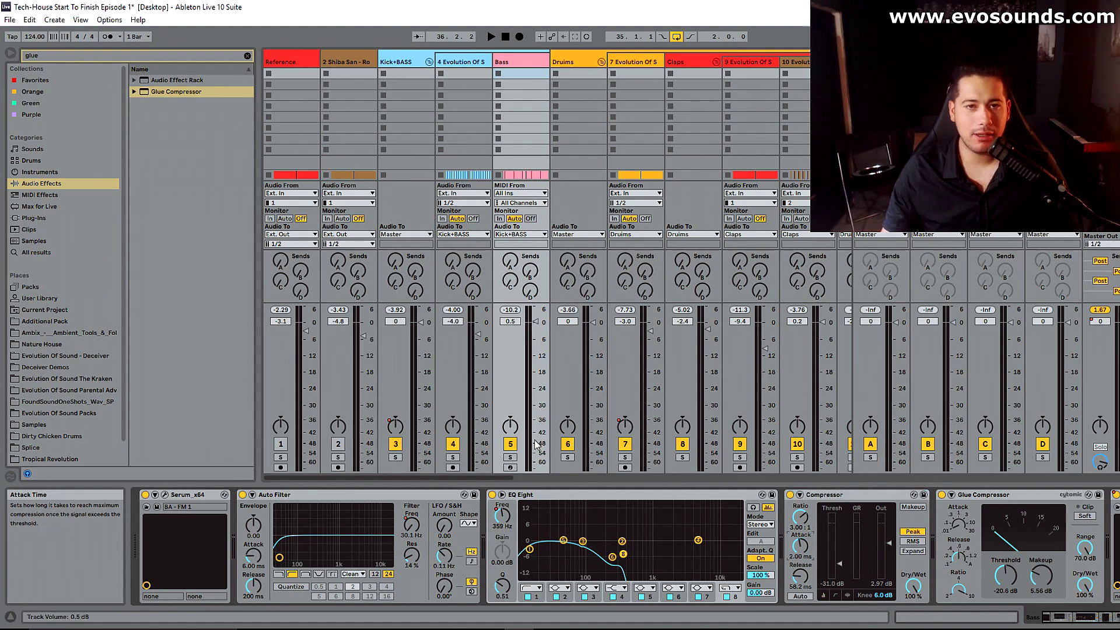
key(space)
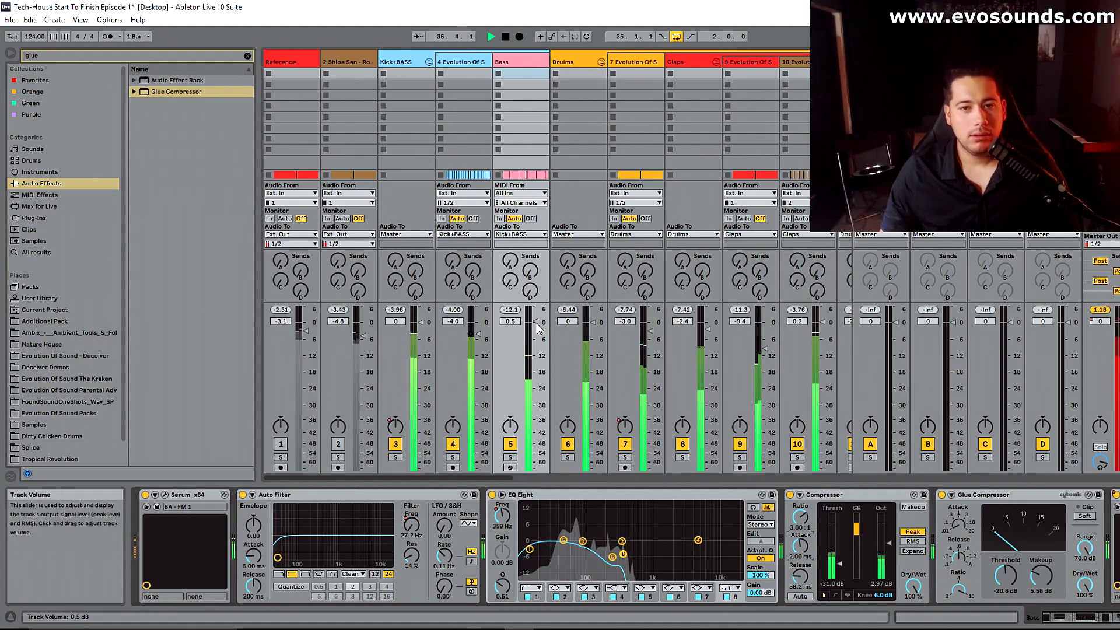
drag(887, 539, 888, 525)
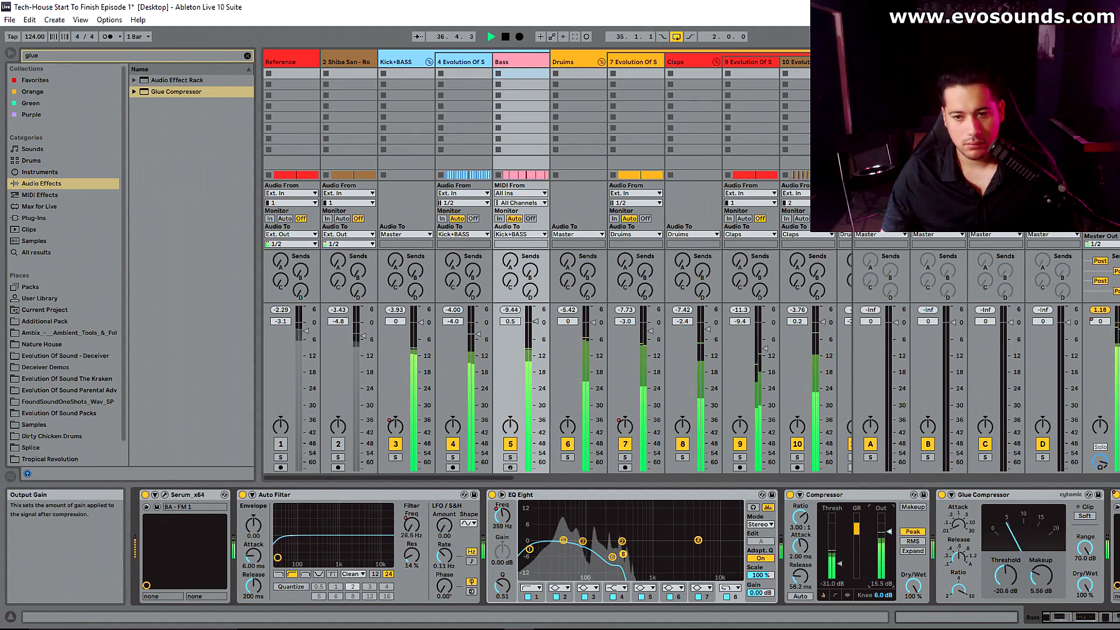
drag(889, 531, 888, 531)
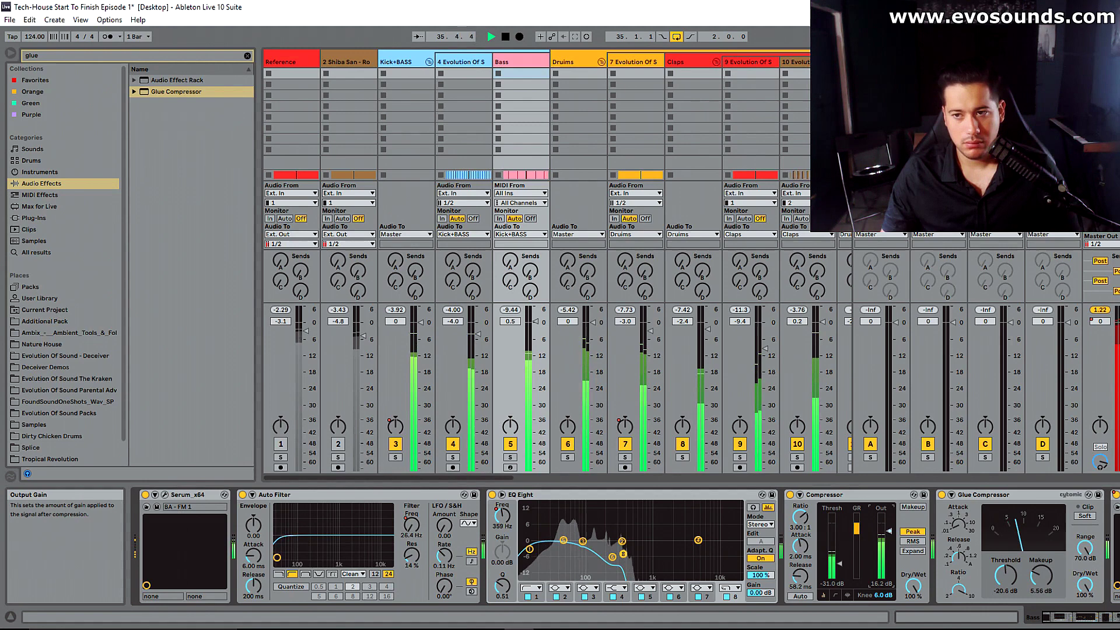
Step: Reopen REFERENCE on the Master track and check the looped mix against both commercial tracks, switching between original and reference playback
click(1099, 62)
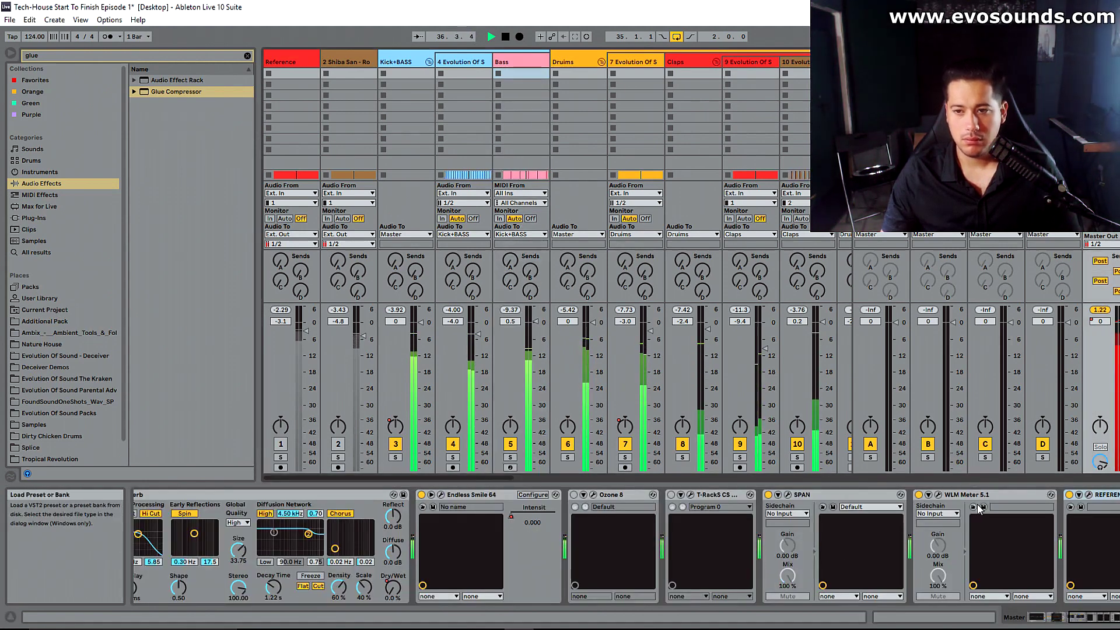
click(1089, 495)
click(427, 451)
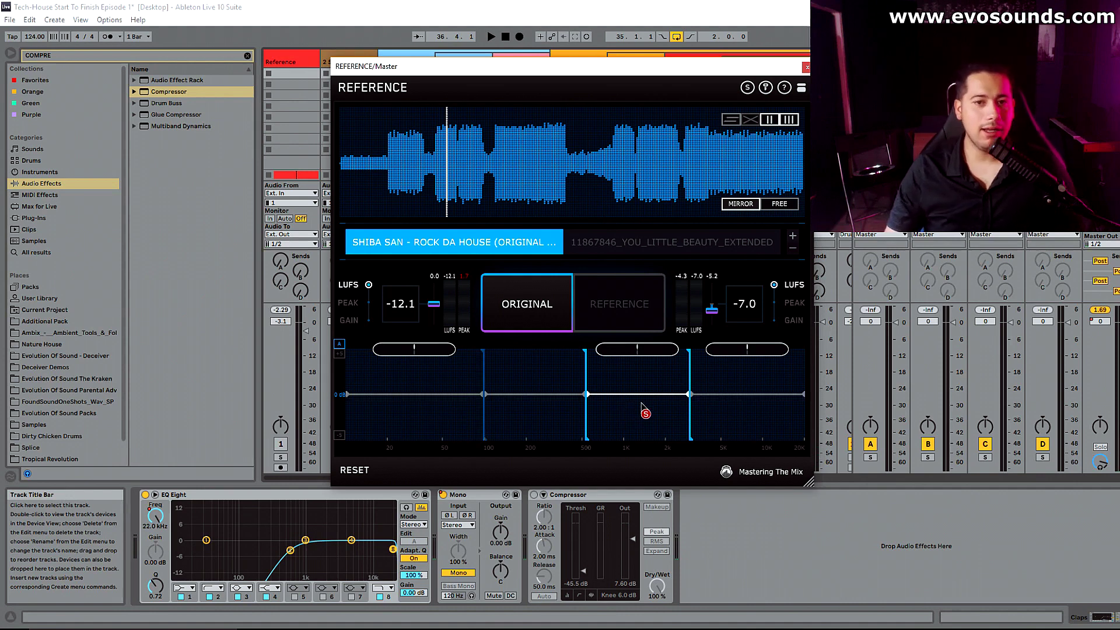
key(space)
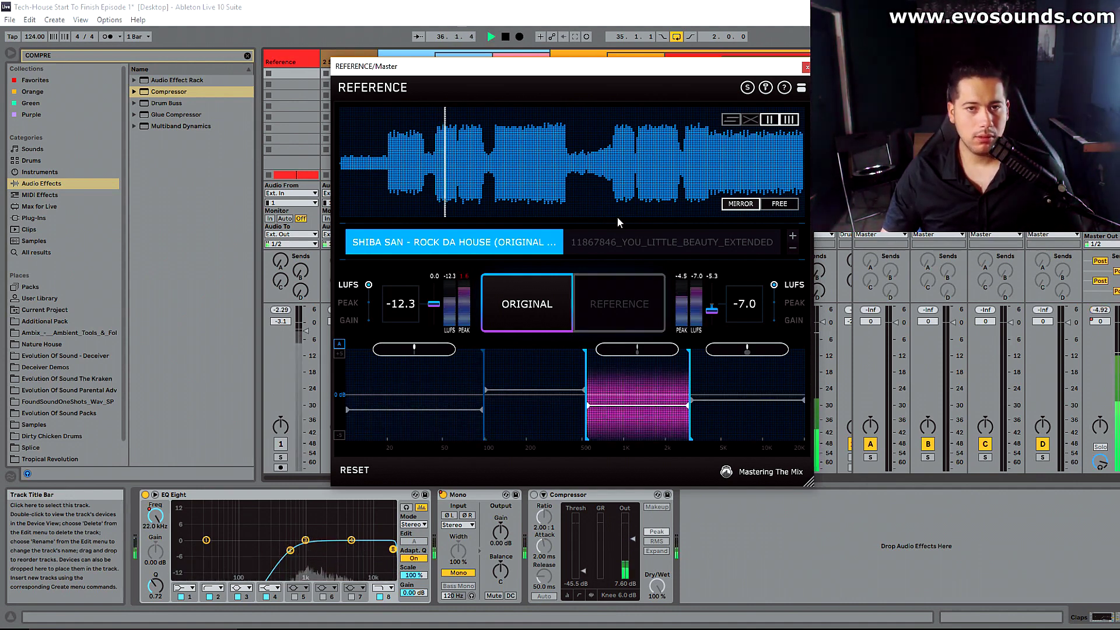
click(670, 242)
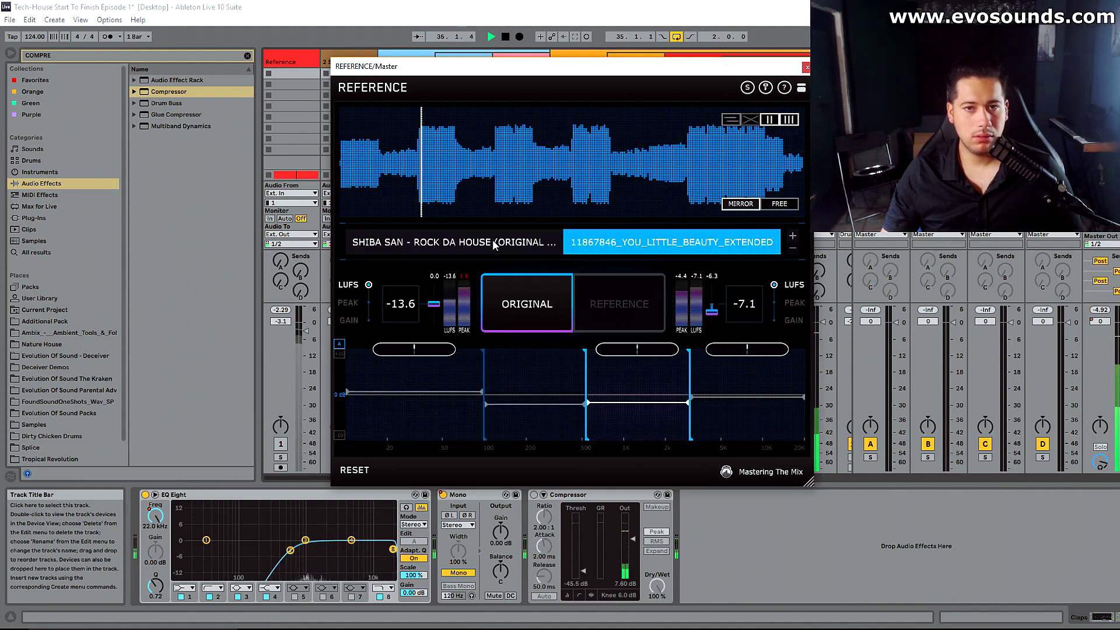
click(494, 245)
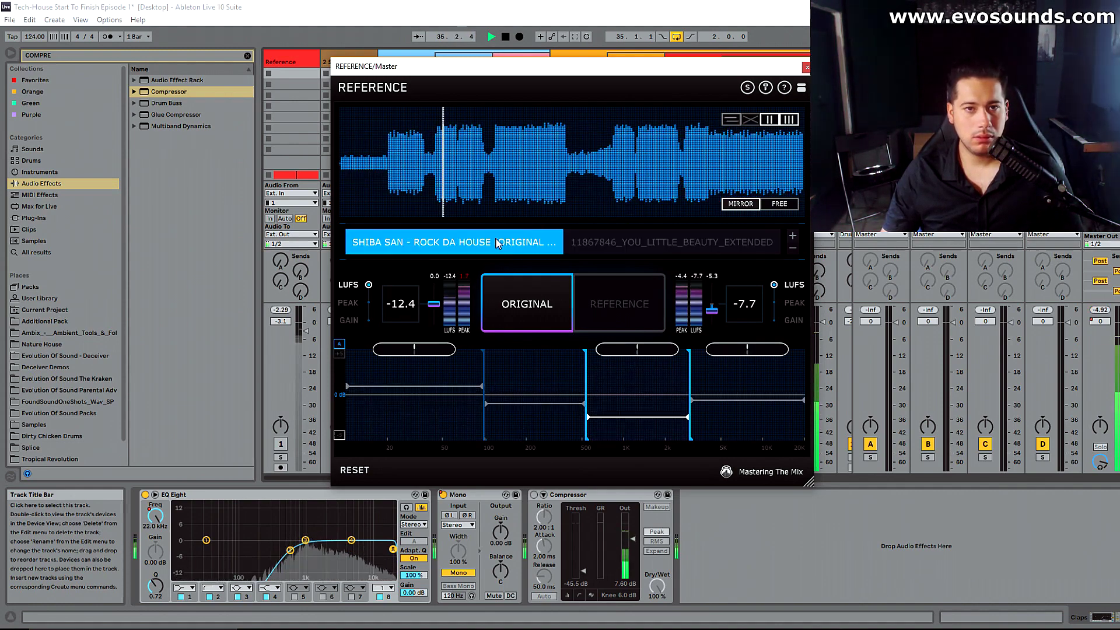
click(603, 299)
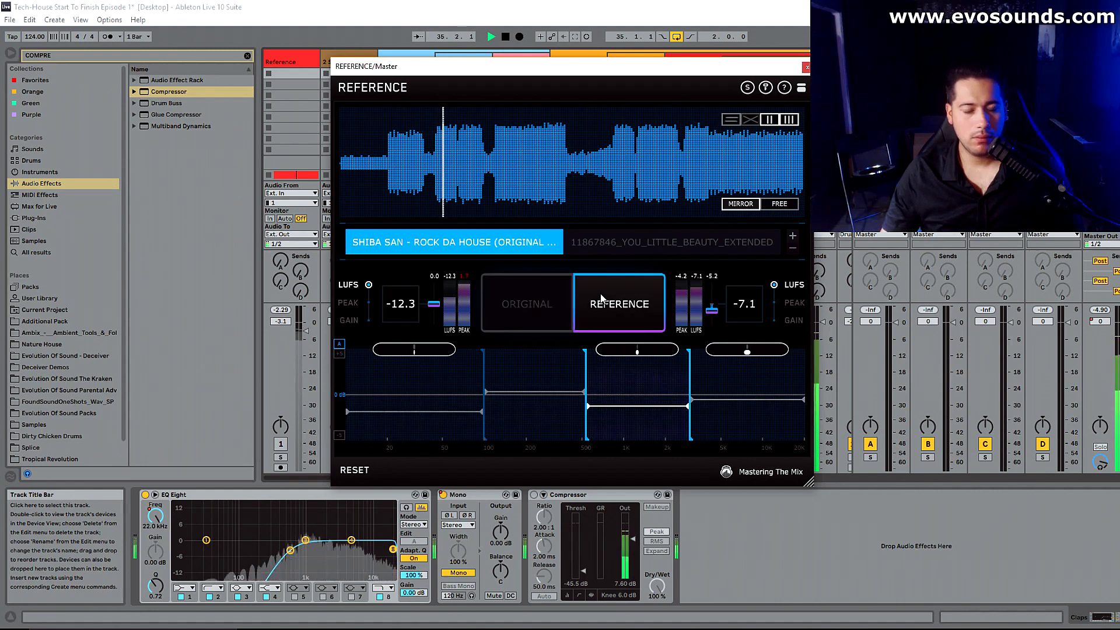
click(531, 302)
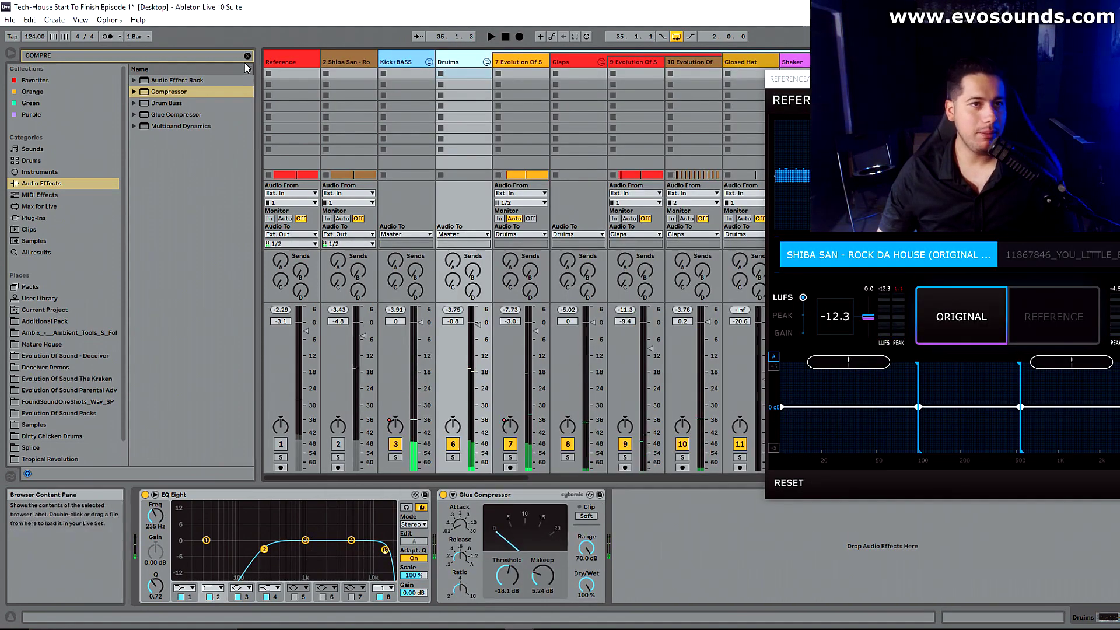
Step: Insert a Saturator with 4.00 dB drive before the Drums group's Glue Compressor and check the playing loop in REFERENCE
key(ctrl+f)
text(sat)
drag(144, 95, 447, 524)
key(space)
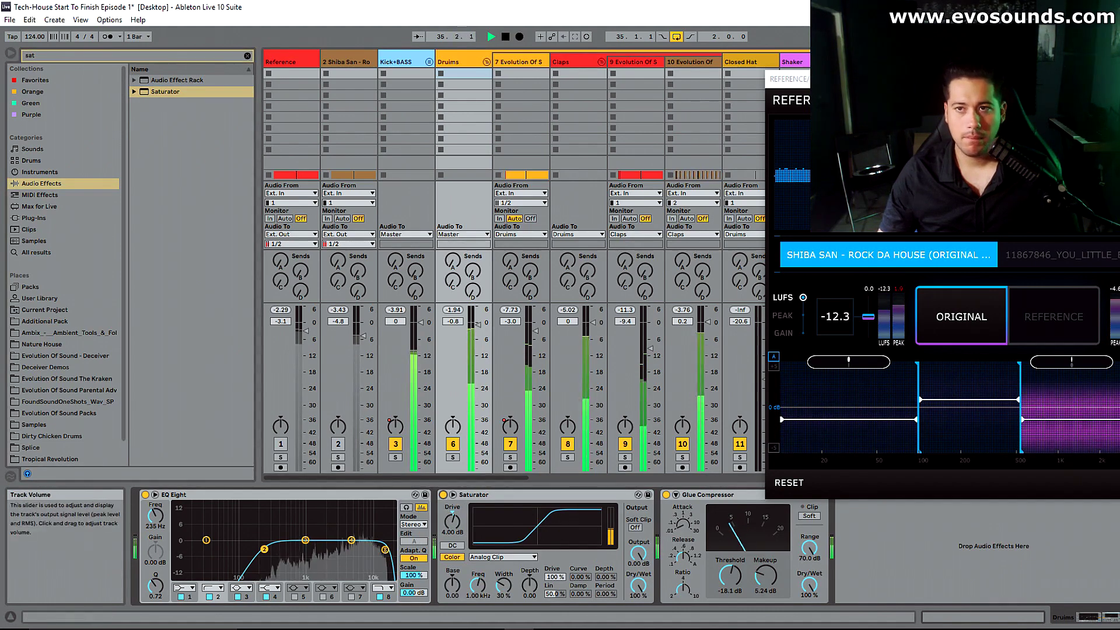
drag(997, 82, 642, 60)
click(444, 460)
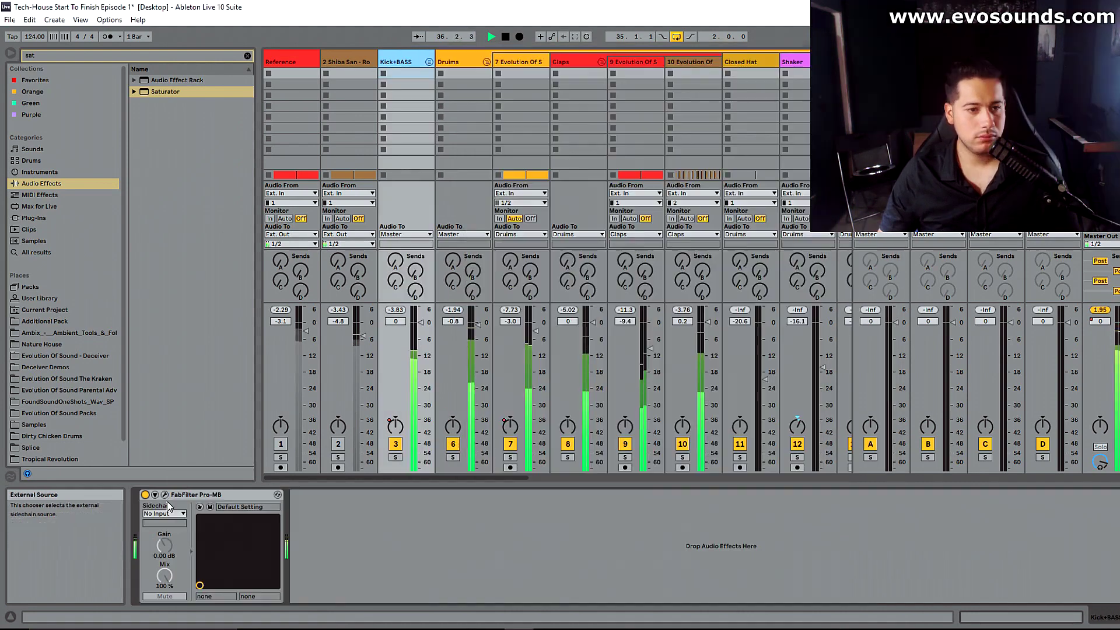
Step: Add a compression band from about 900 Hz to 4.5 kHz in FabFilter Pro-MB on the Kick+BASS group
click(165, 494)
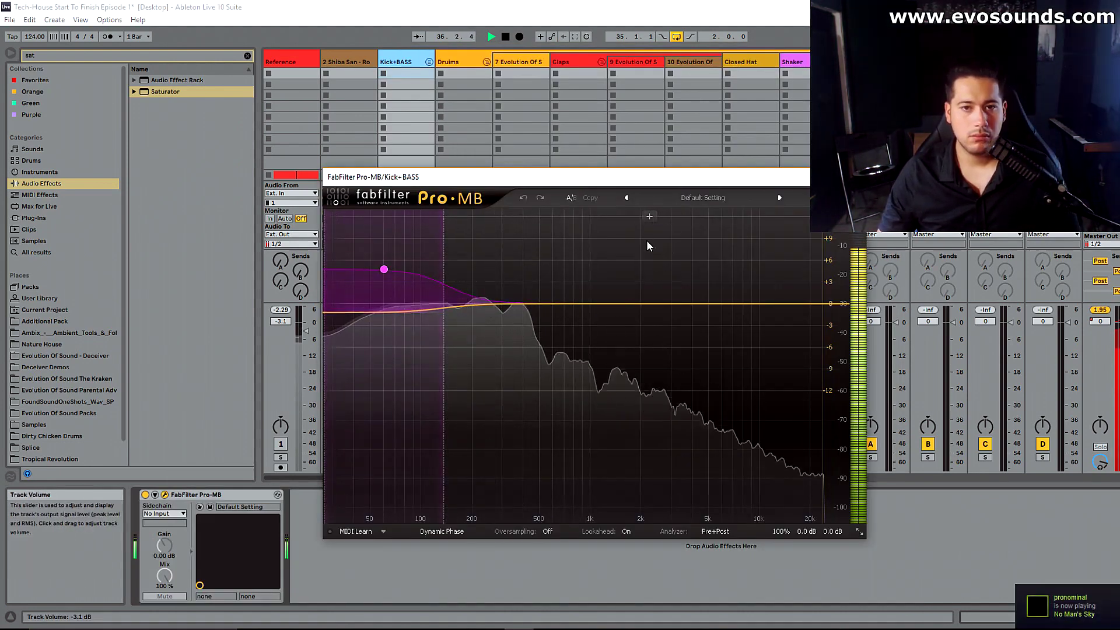
mouse_move(652, 217)
mouse_down()
mouse_move(672, 218)
mouse_move(642, 219)
mouse_up()
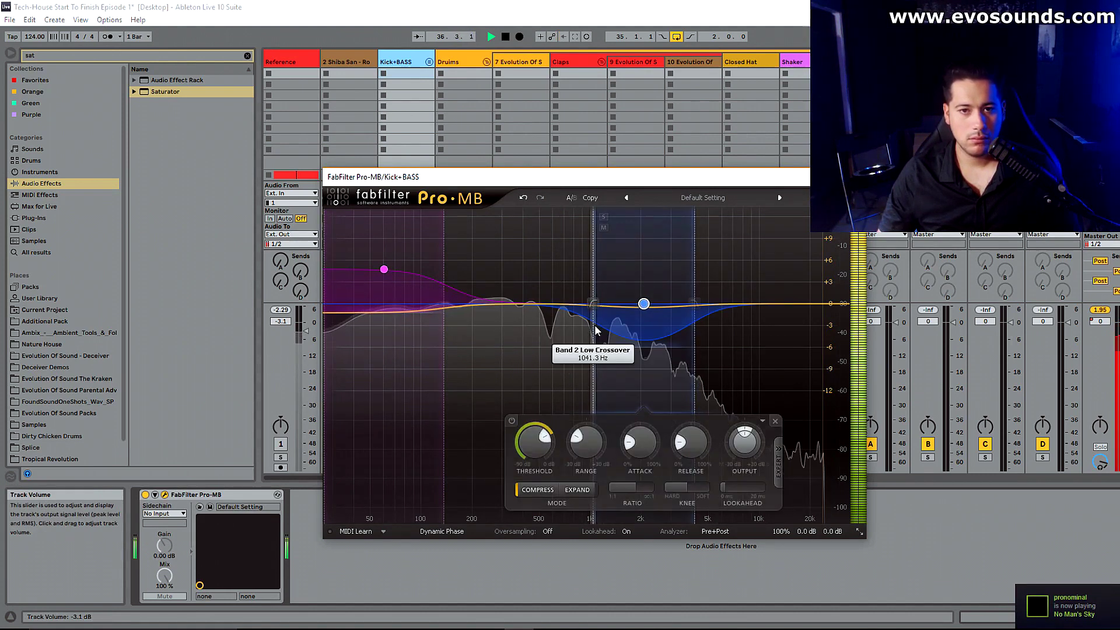
drag(596, 331, 583, 332)
drag(694, 330, 700, 333)
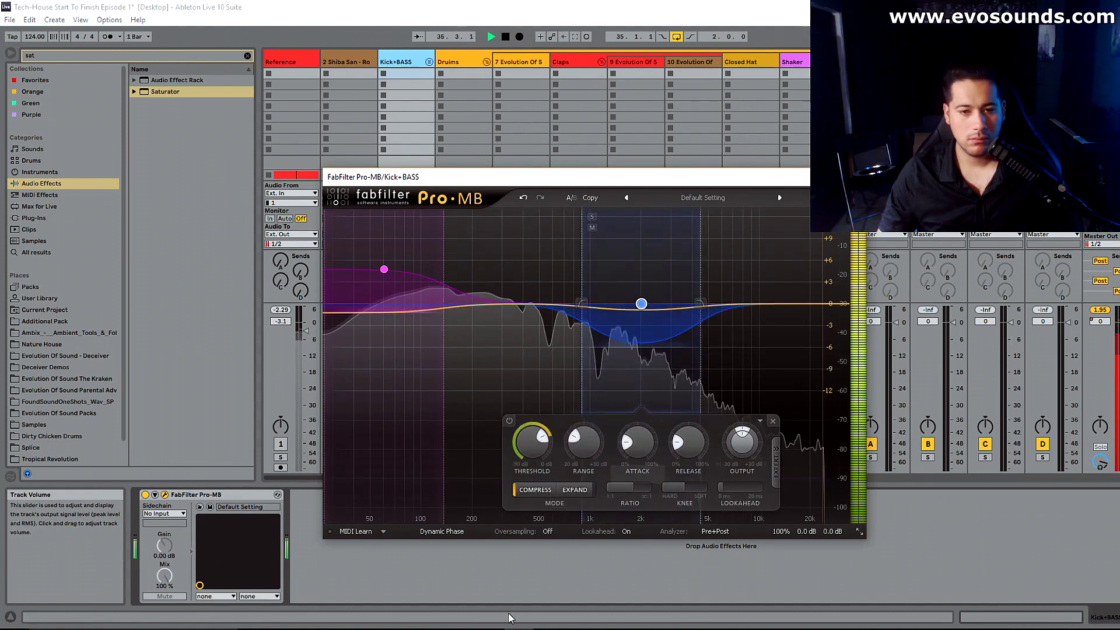
Step: Shift the Kick+BASS Pro-MB mid band down to about 500 Hz–2.5 kHz, set its level to +0.40 dB, and check the loop in REFERENCE
click(1100, 403)
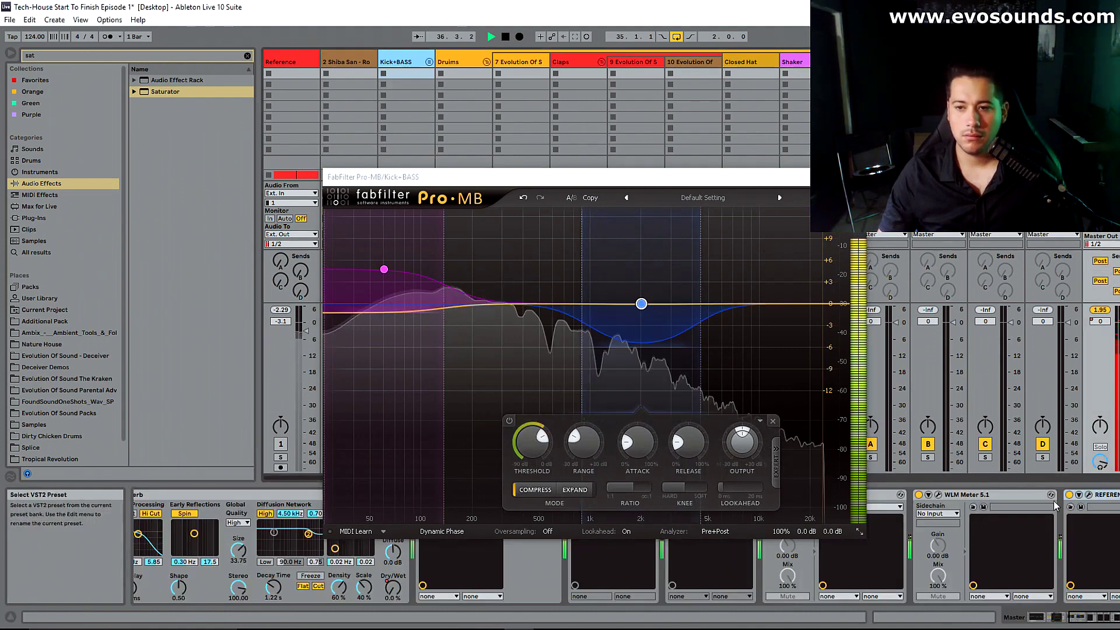
click(1089, 495)
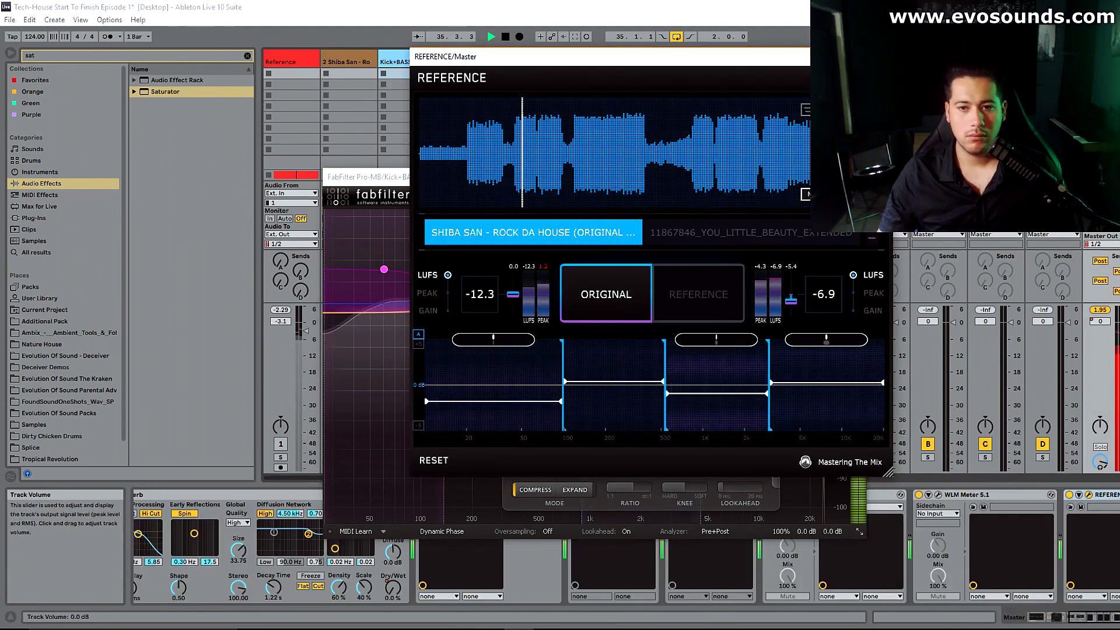
click(880, 56)
drag(583, 324, 541, 328)
drag(702, 344, 663, 344)
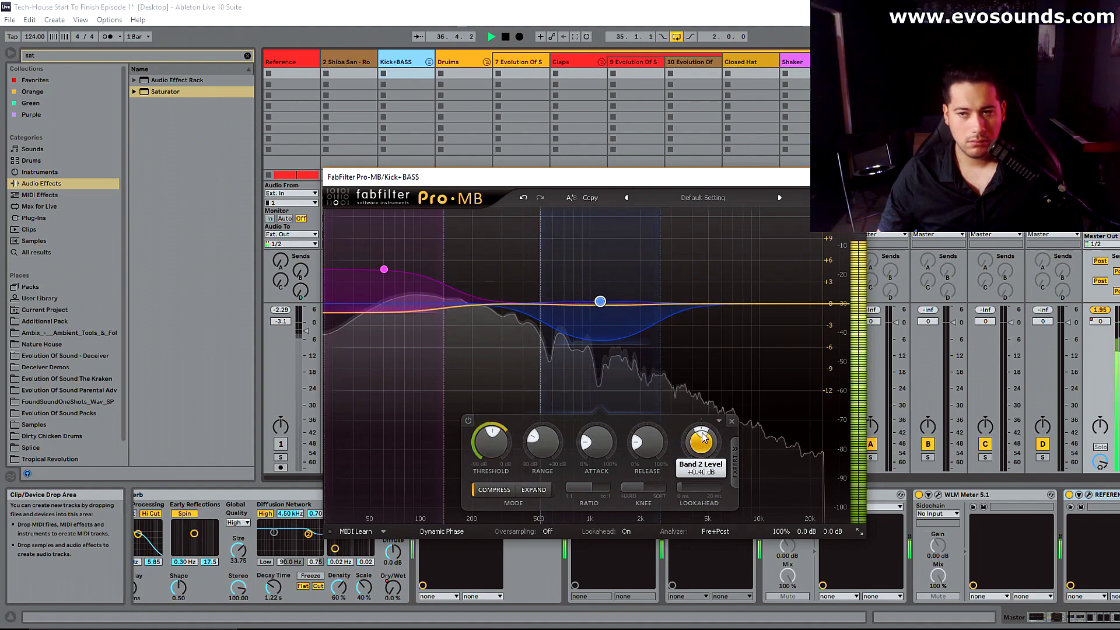
click(853, 177)
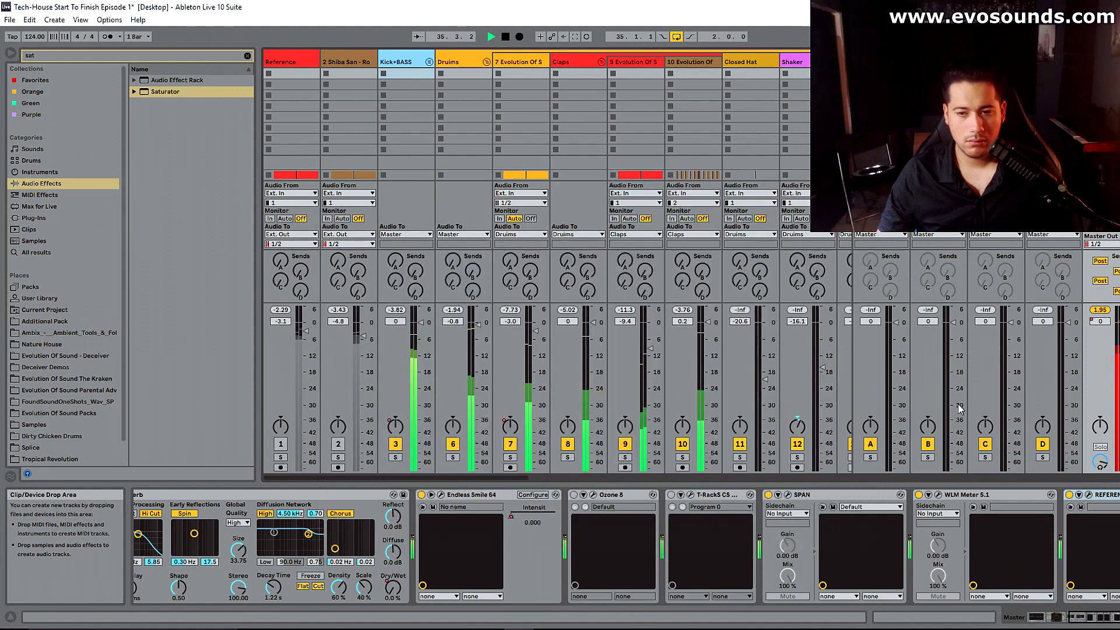
click(1088, 496)
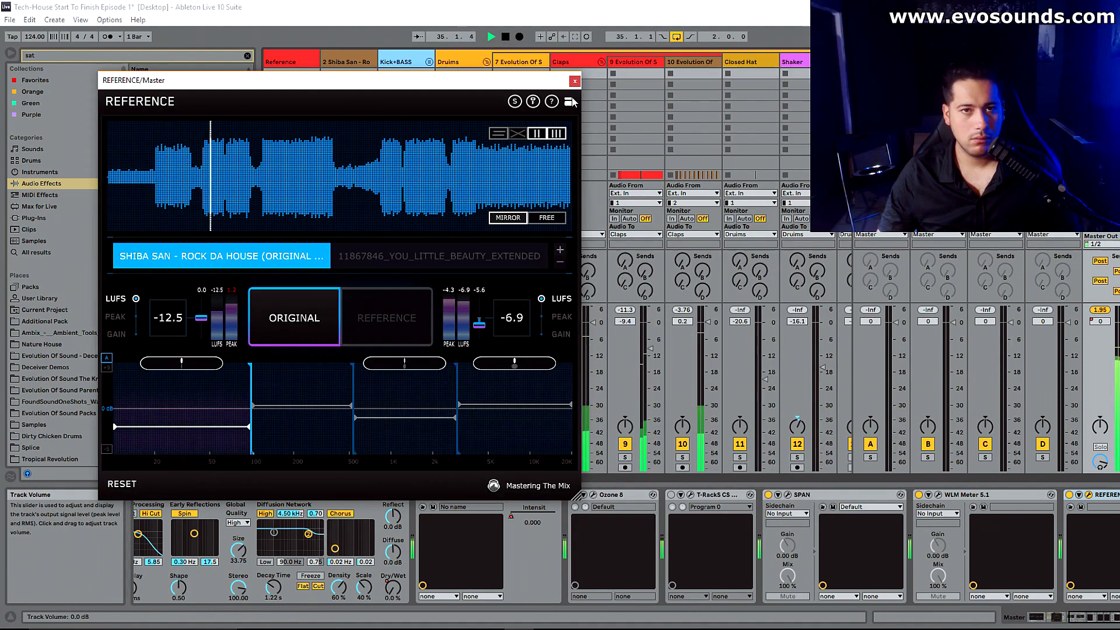
click(574, 81)
Step: Insert the RBass Mono plug-in on the Bass track inside the Kick+BASS group, between the EQ Eight and the Compressor
click(429, 62)
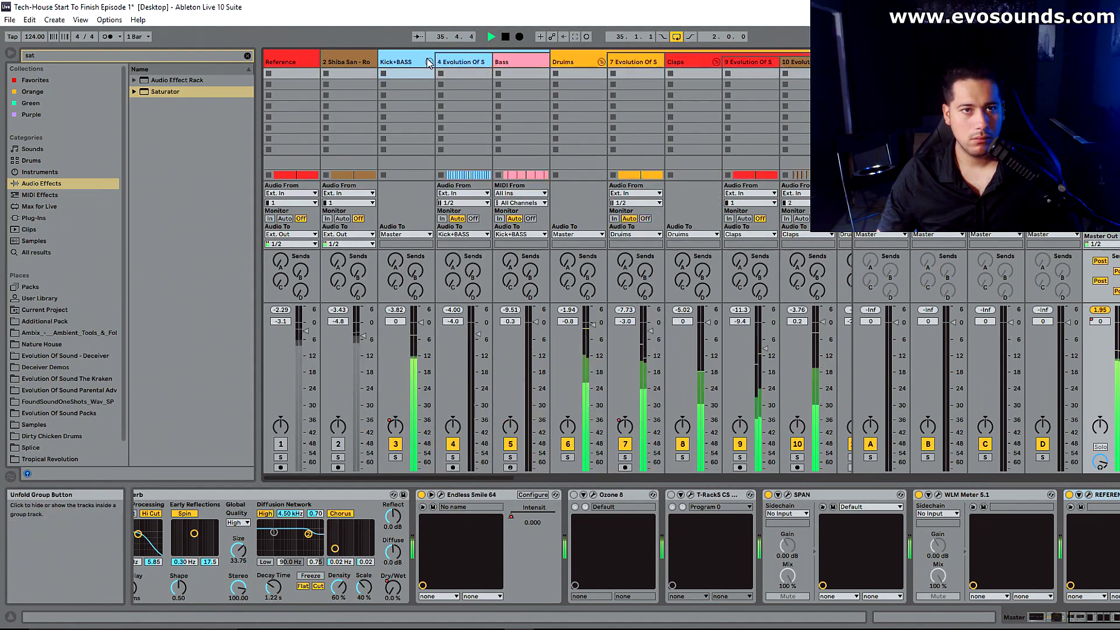
click(498, 62)
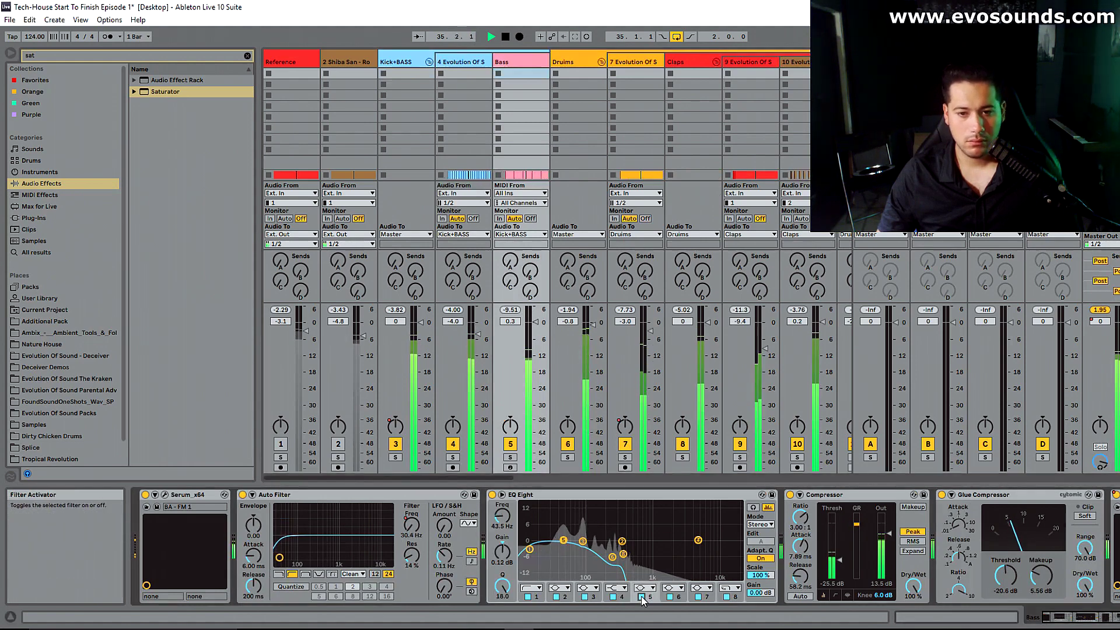
click(247, 56)
text(RBA)
click(34, 218)
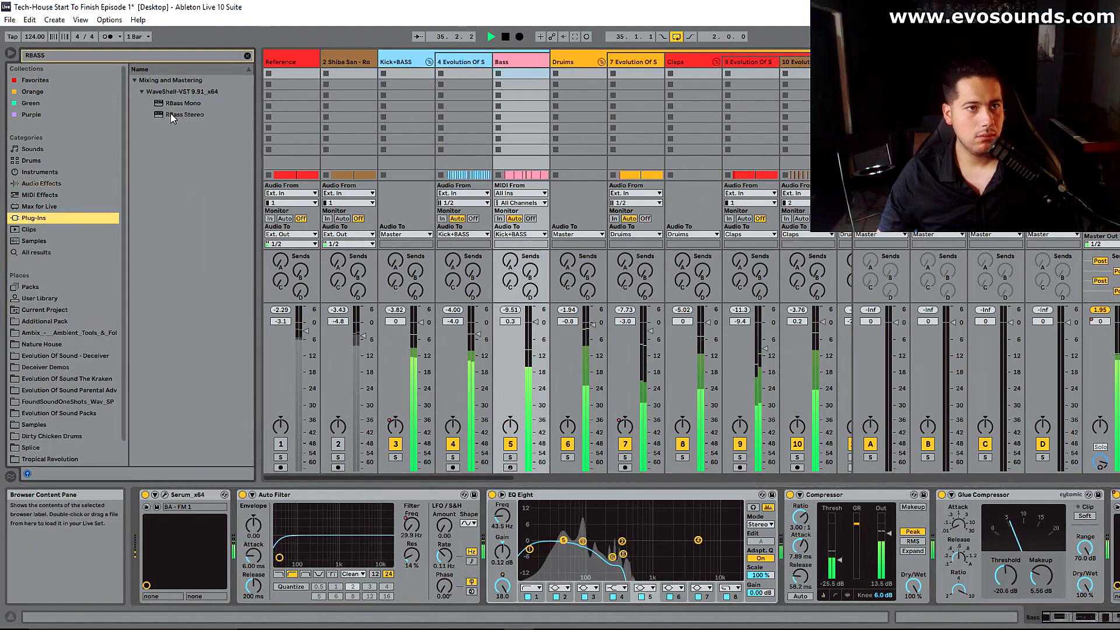
click(183, 103)
drag(776, 524, 776, 524)
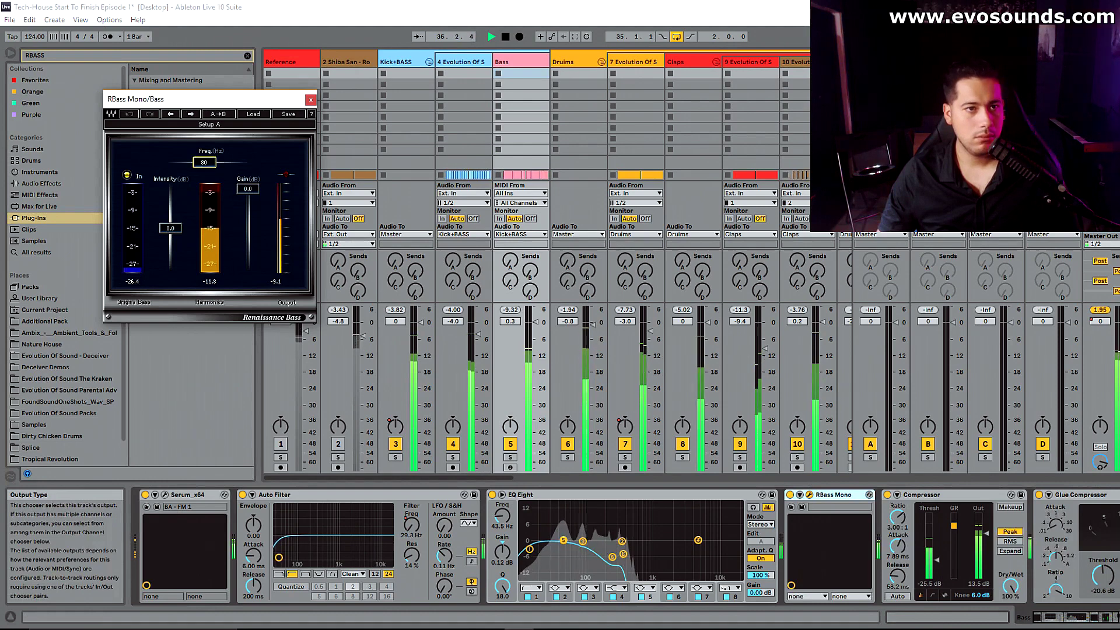
Step: Play the Bass clip from bar 33 and examine its notes and the low band's frequency in the track's EQ Eight
drag(203, 162, 202, 162)
key(Tab)
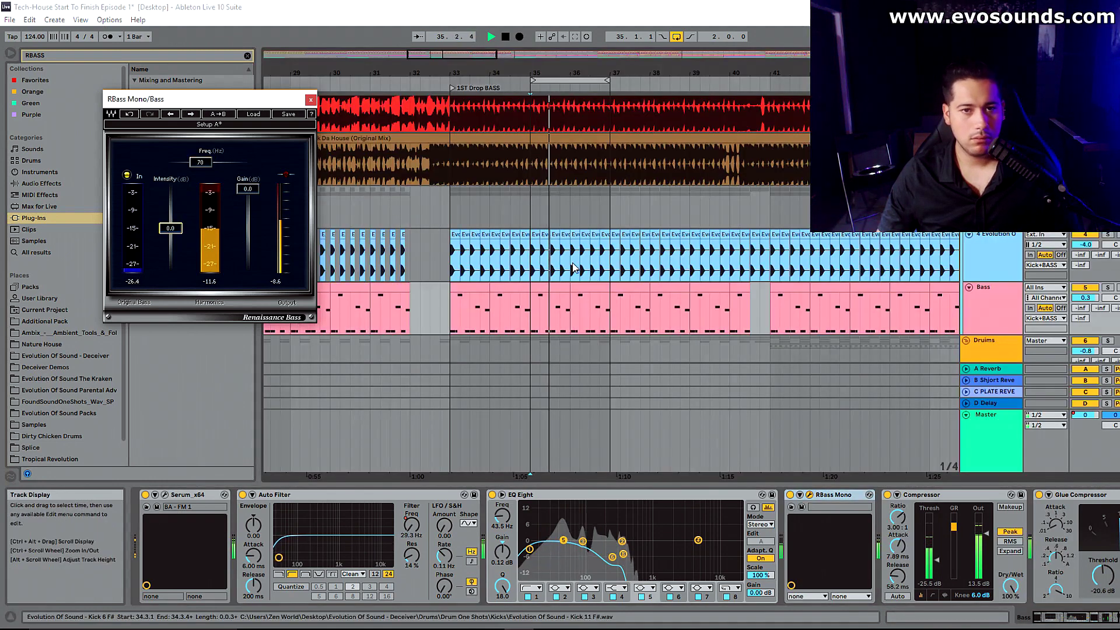
key(space)
click(469, 288)
click(1002, 293)
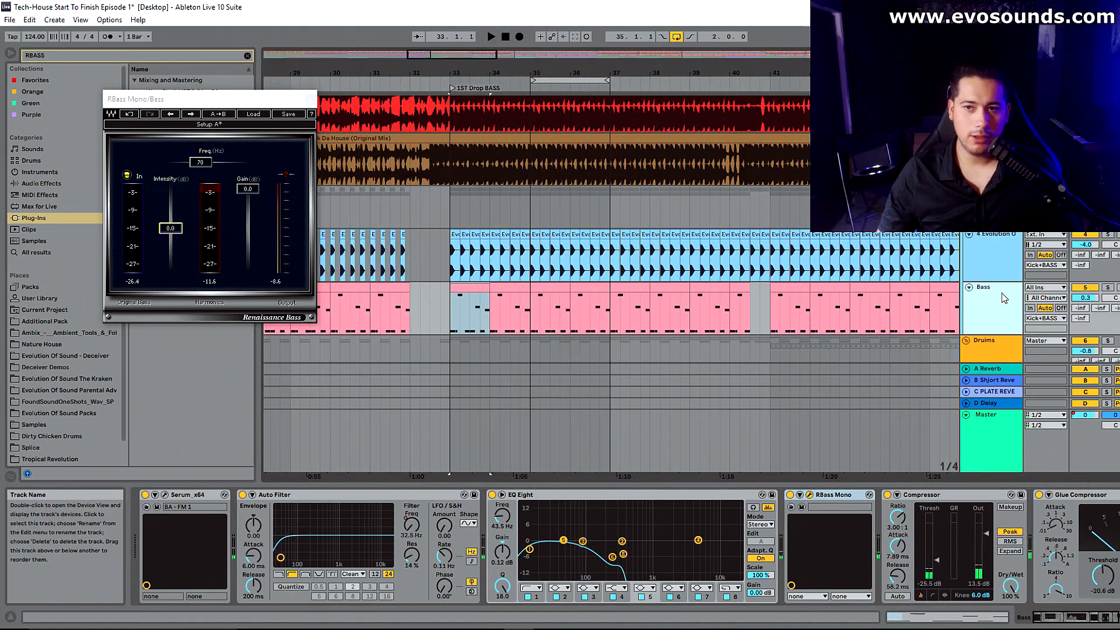
double_click(470, 319)
key(space)
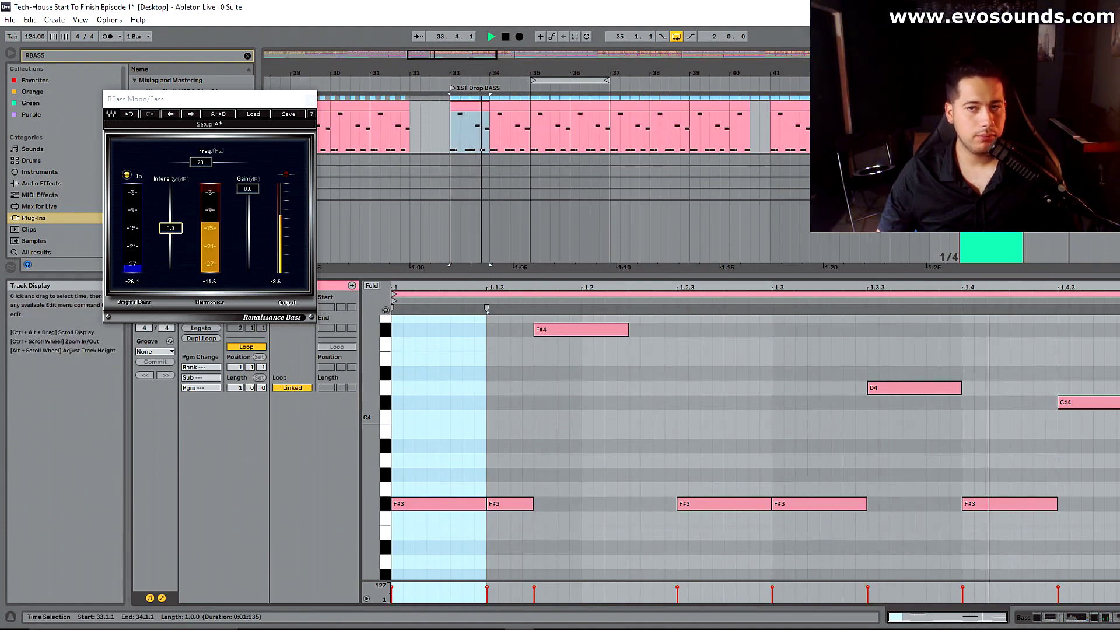
key(shift+Tab)
click(563, 540)
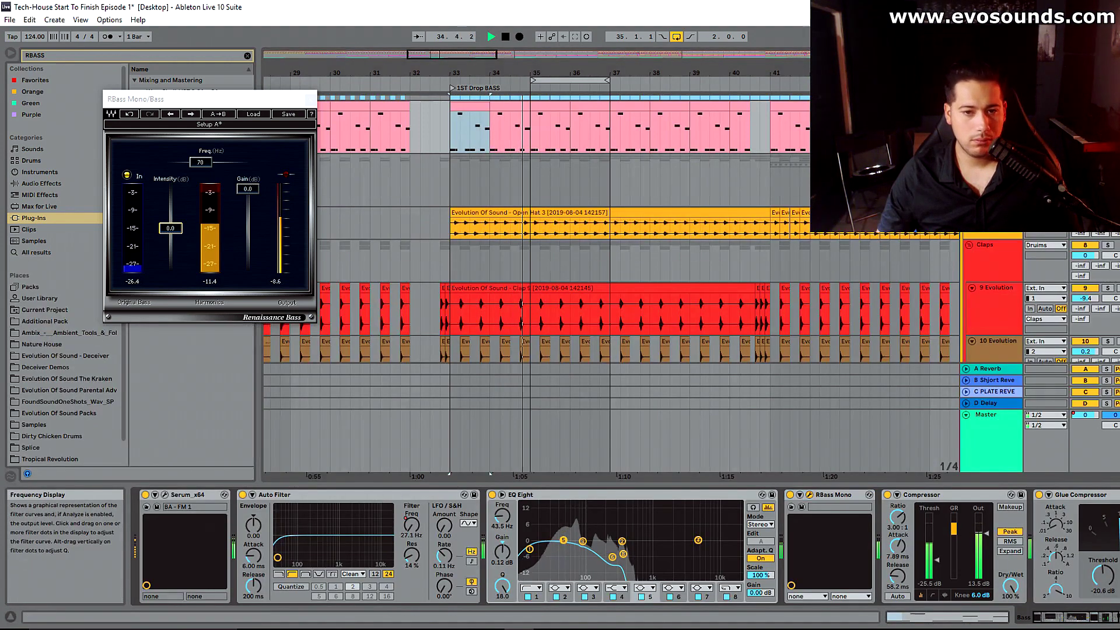
Step: Set RBass Mono's frequency to 43 Hz and lower its intensity to -15.5 dB while the loop plays
drag(201, 162, 188, 162)
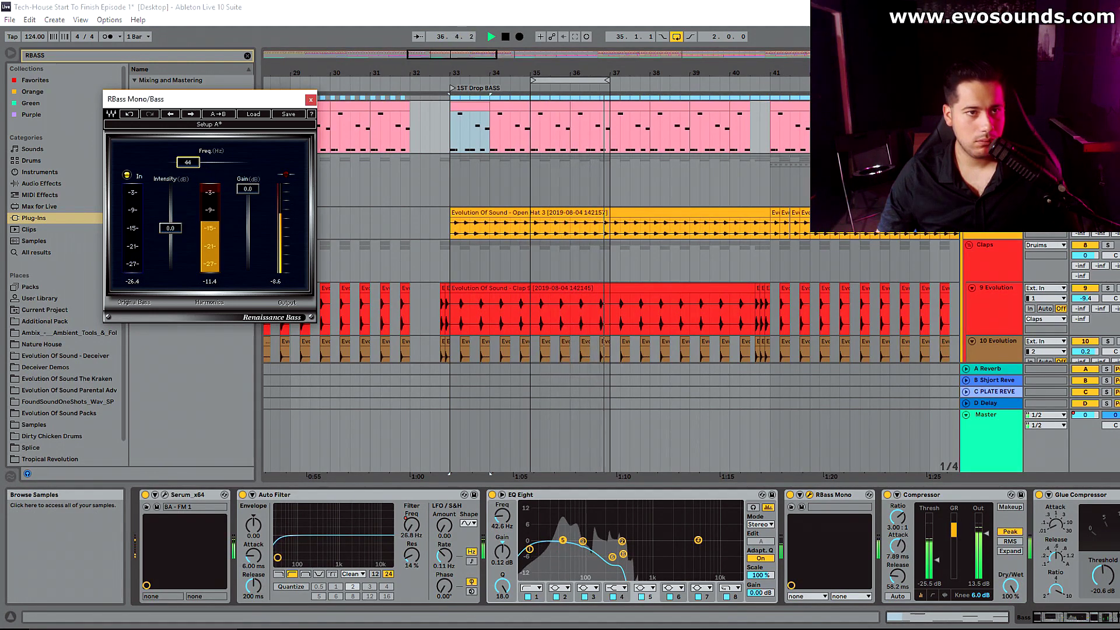
drag(170, 228, 171, 228)
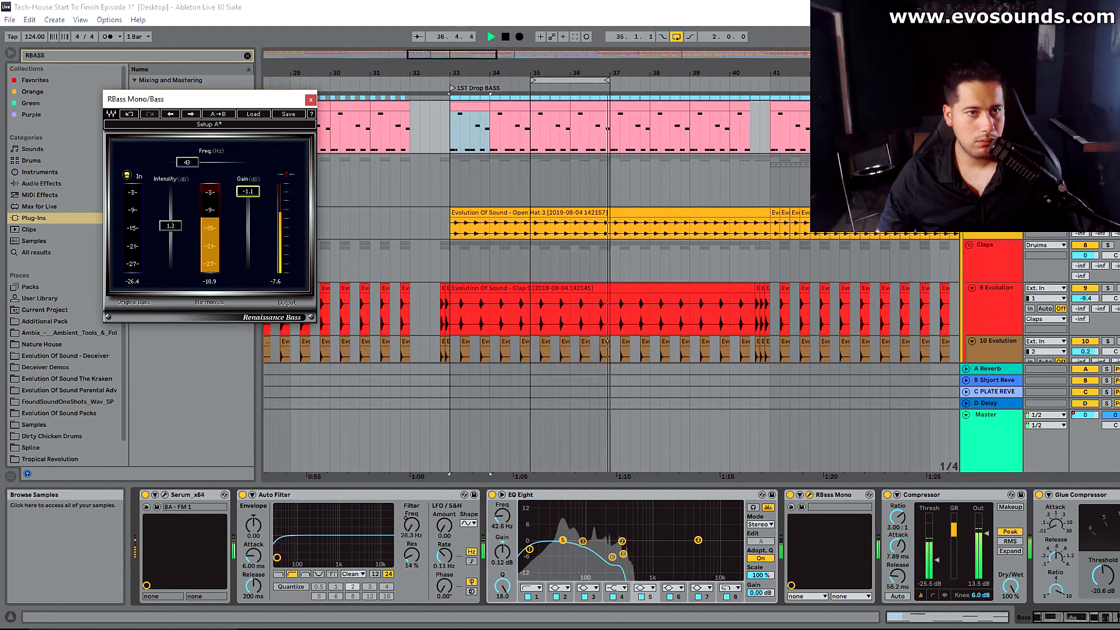
drag(170, 226, 171, 210)
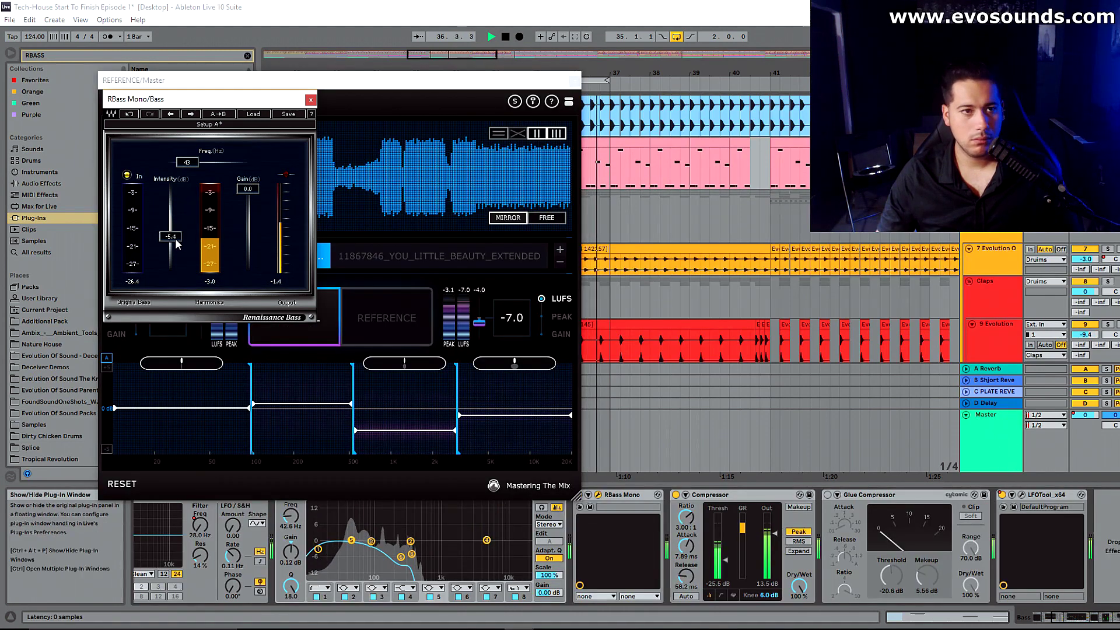
drag(170, 238, 171, 253)
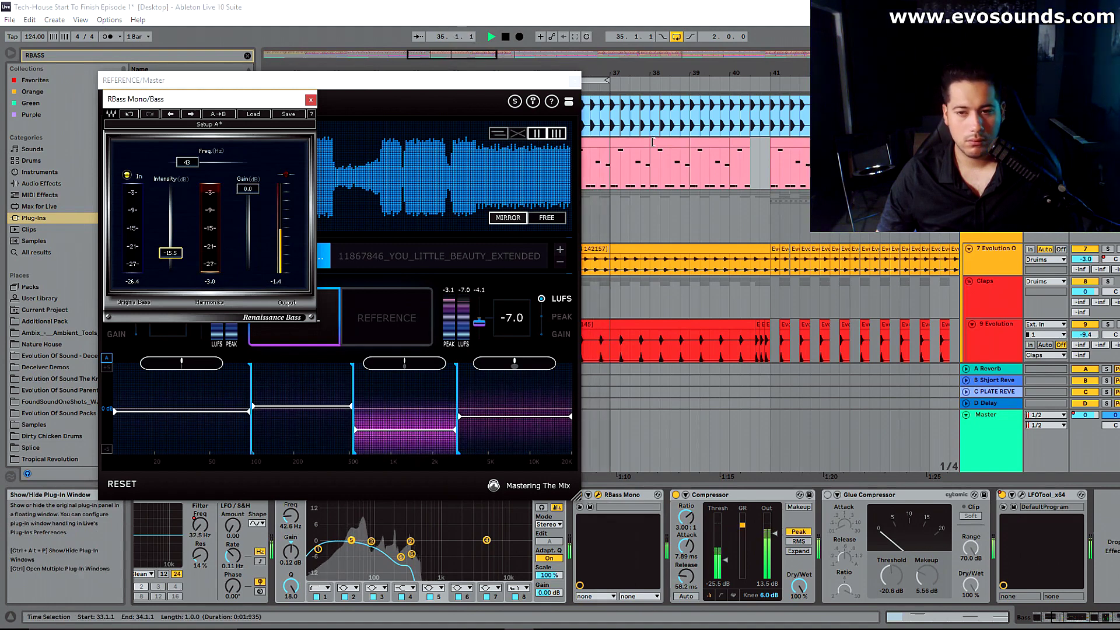
Step: Close RBass Mono, return to the Session View and check the loop's band balance in REFERENCE beside the mixer
drag(204, 100, 741, 146)
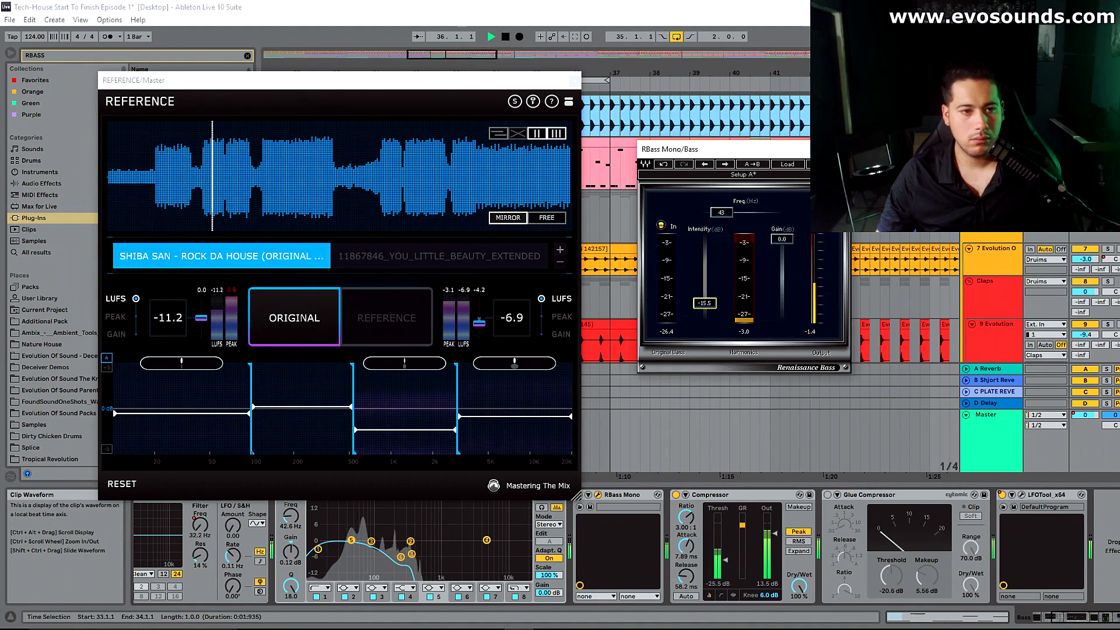
click(845, 145)
key(Tab)
drag(479, 80, 1047, 48)
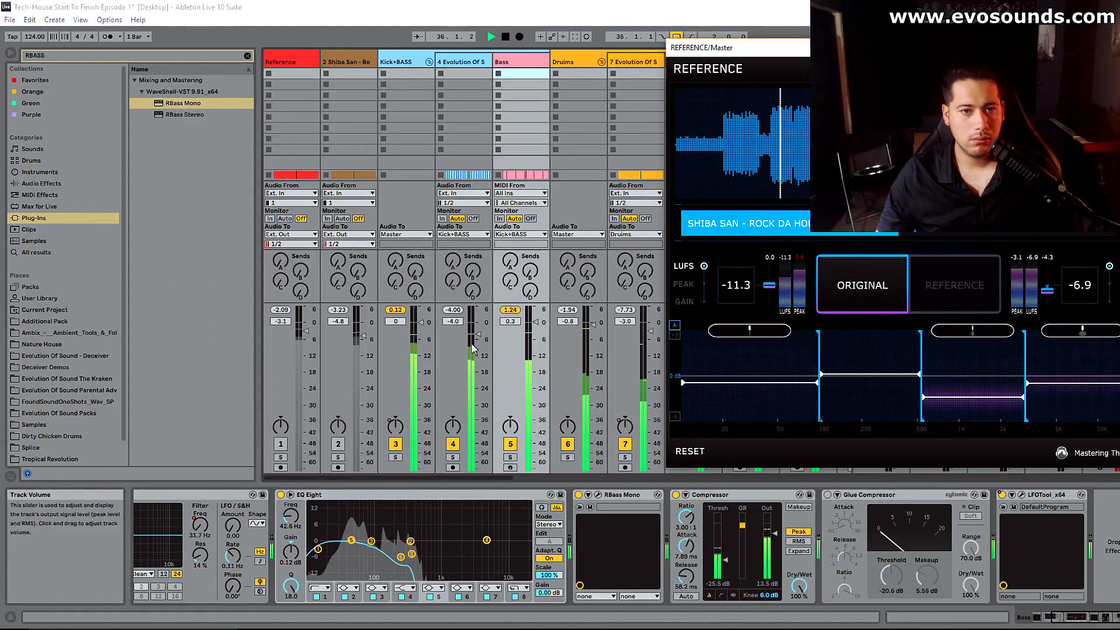
click(410, 63)
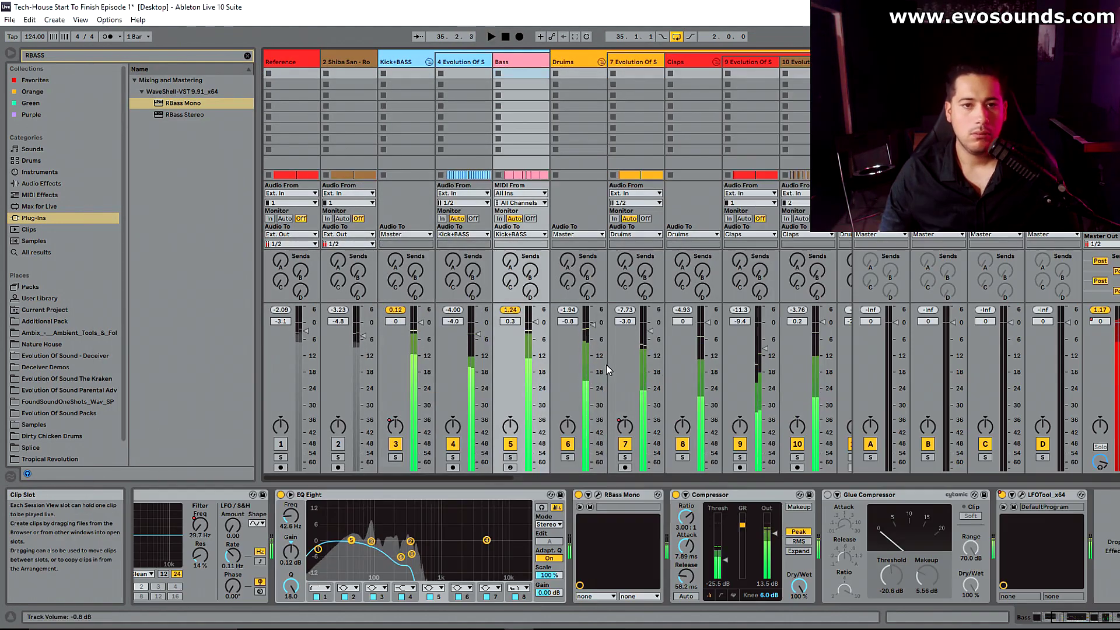
Step: Solo the open hat track and turn band 2 of its EQ Eight into a low cut at about 235 Hz
key(space)
click(633, 55)
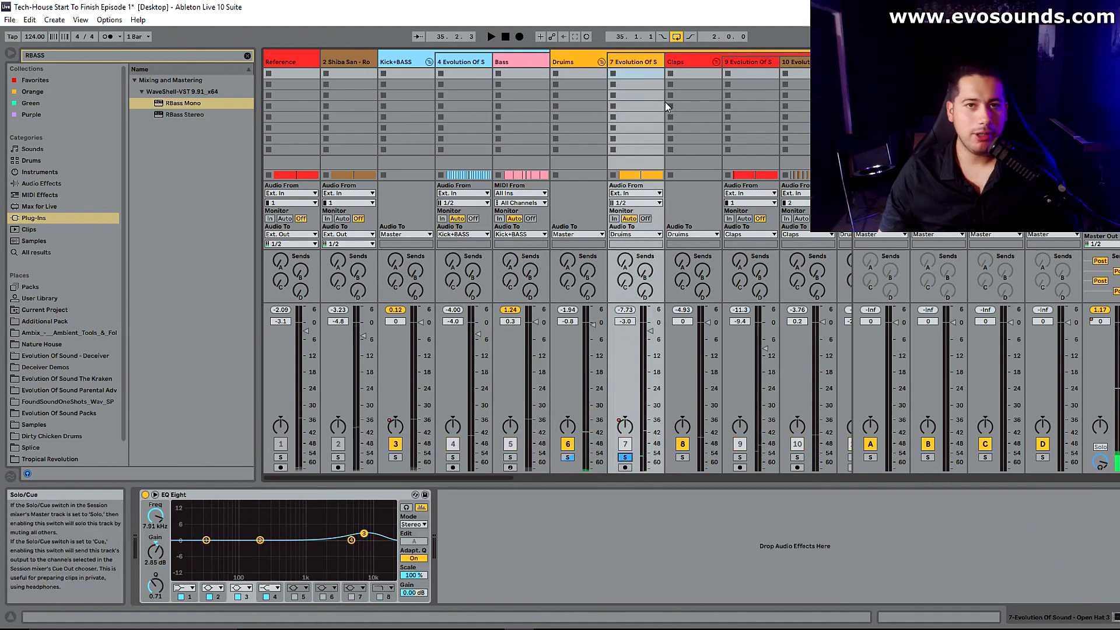
key(space)
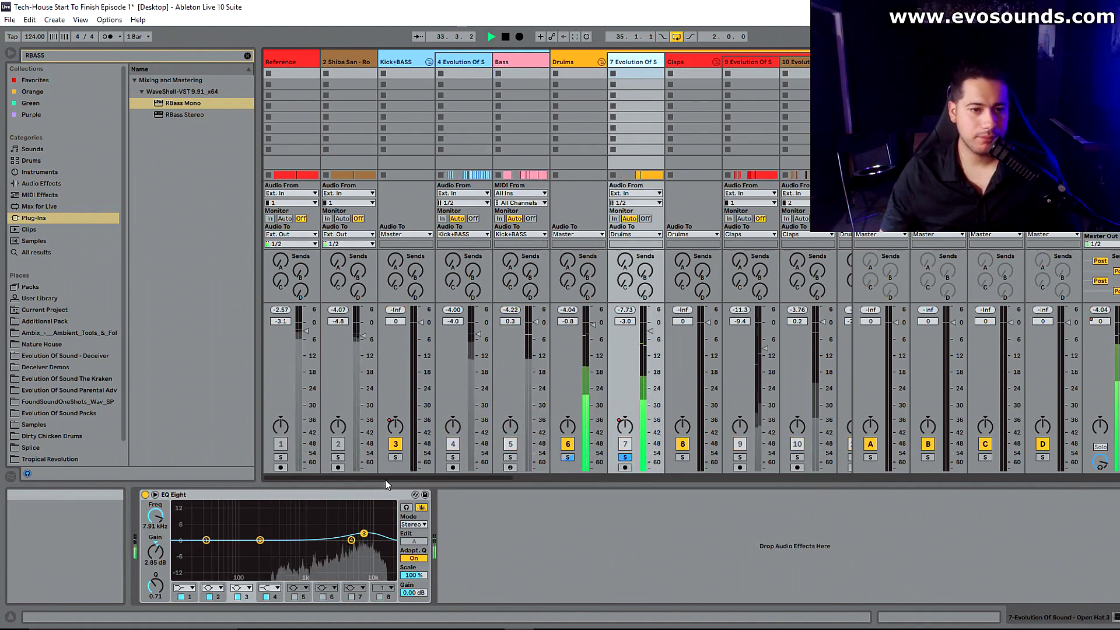
key(space)
click(213, 588)
click(223, 523)
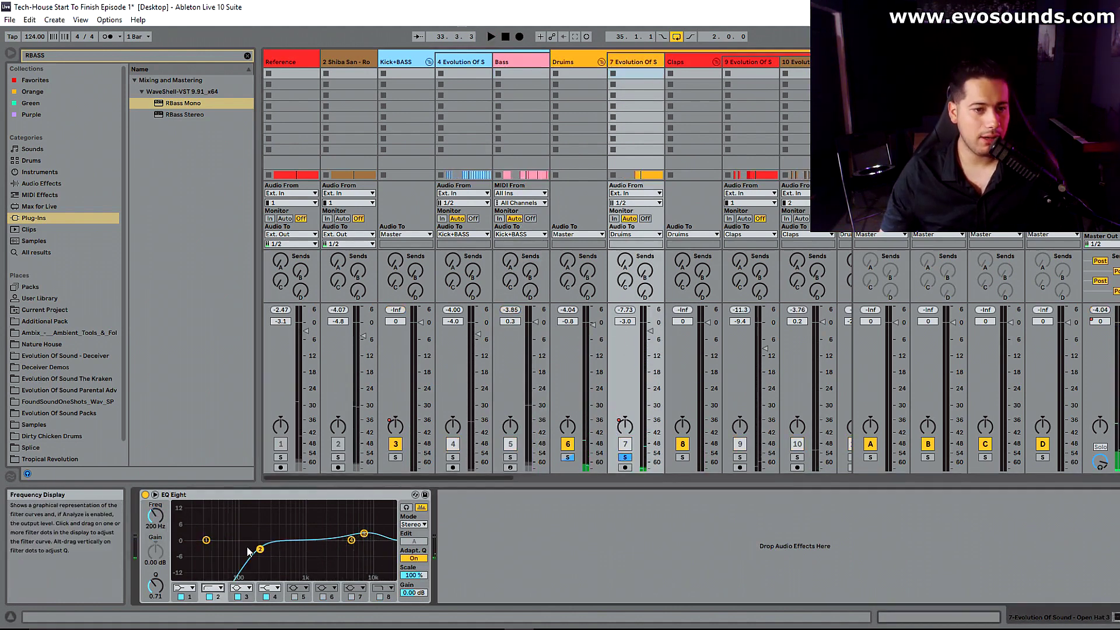
drag(262, 550, 317, 524)
Step: Boost band 5 of the open hat's EQ Eight by 6.82 dB at 681 Hz during playback and unsolo the track
key(space)
click(295, 597)
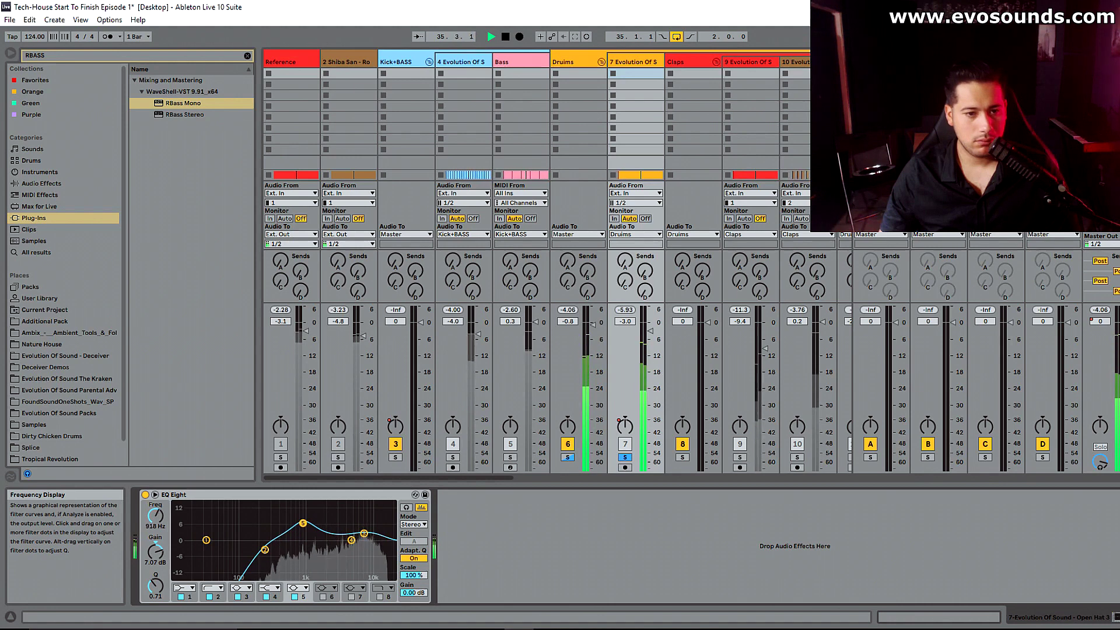
drag(302, 523, 295, 524)
click(621, 458)
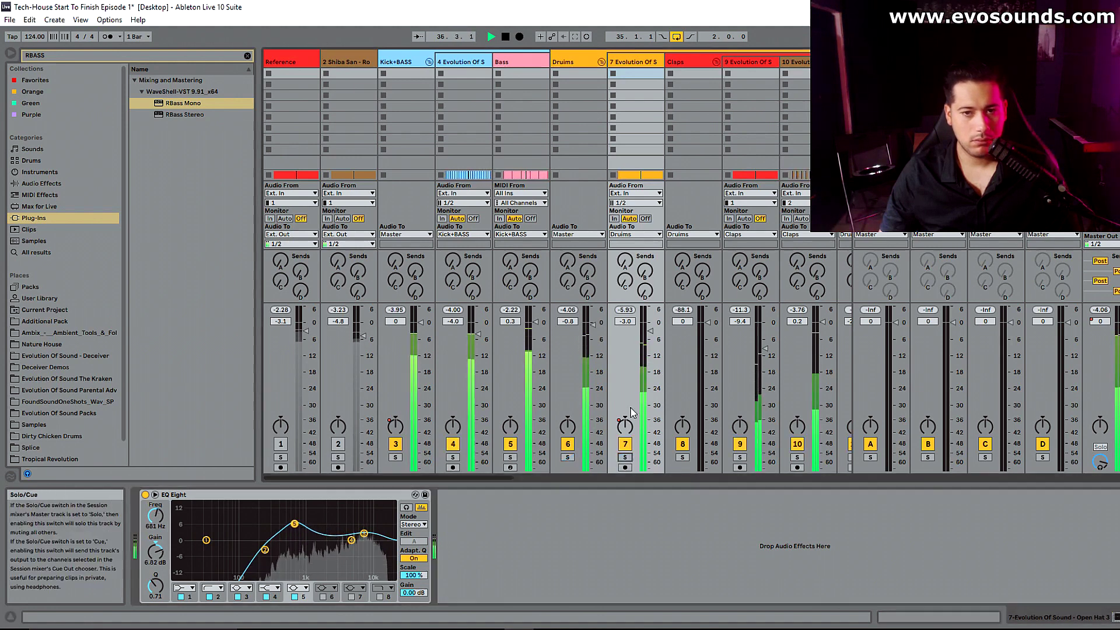
Step: Open REFERENCE on the Master track and compare the full loop's loudness and frequency bands with the Shiba San track
click(1100, 61)
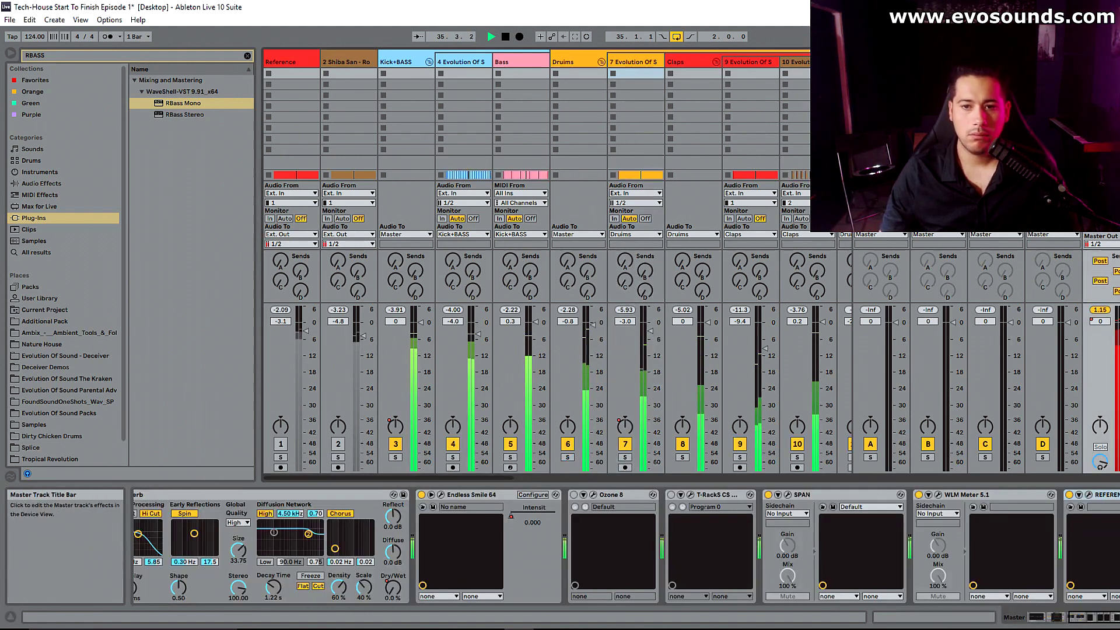
click(1089, 495)
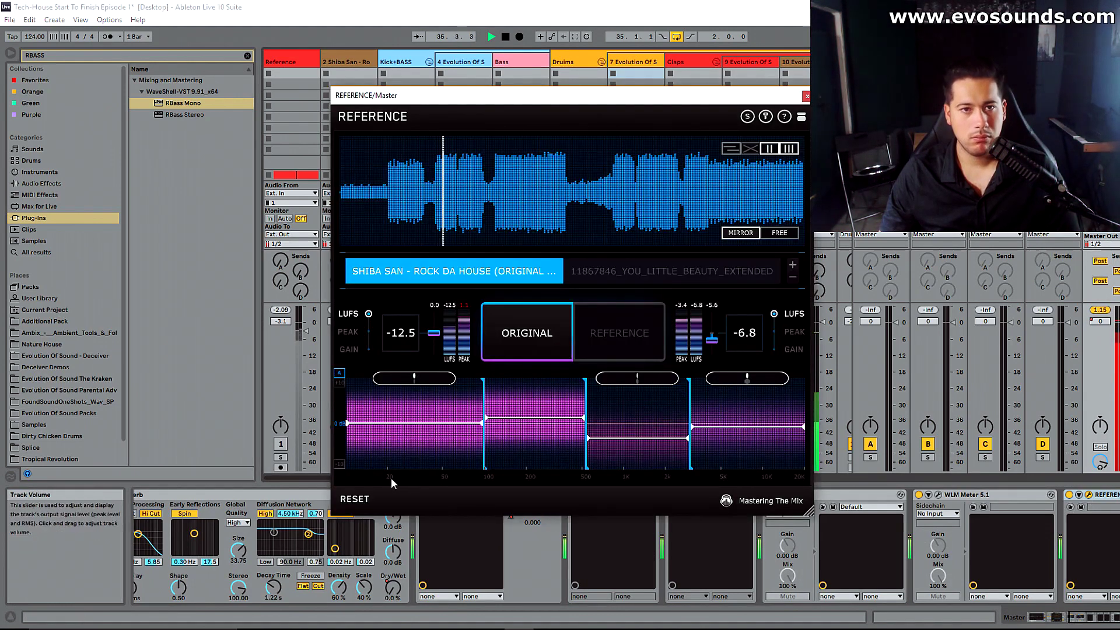
click(367, 496)
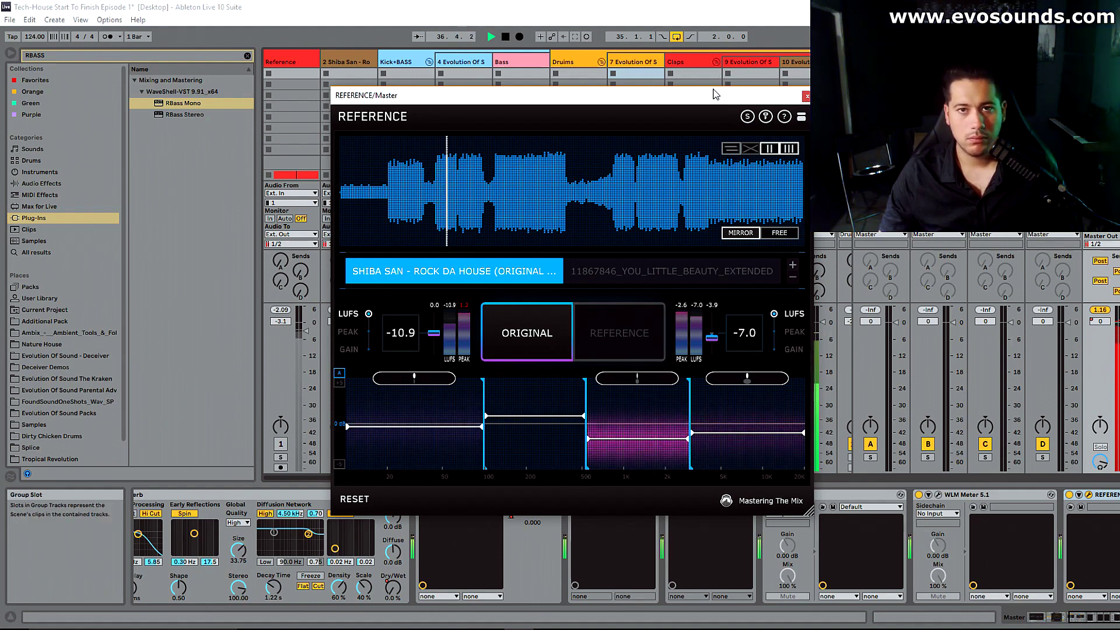
drag(723, 96, 432, 86)
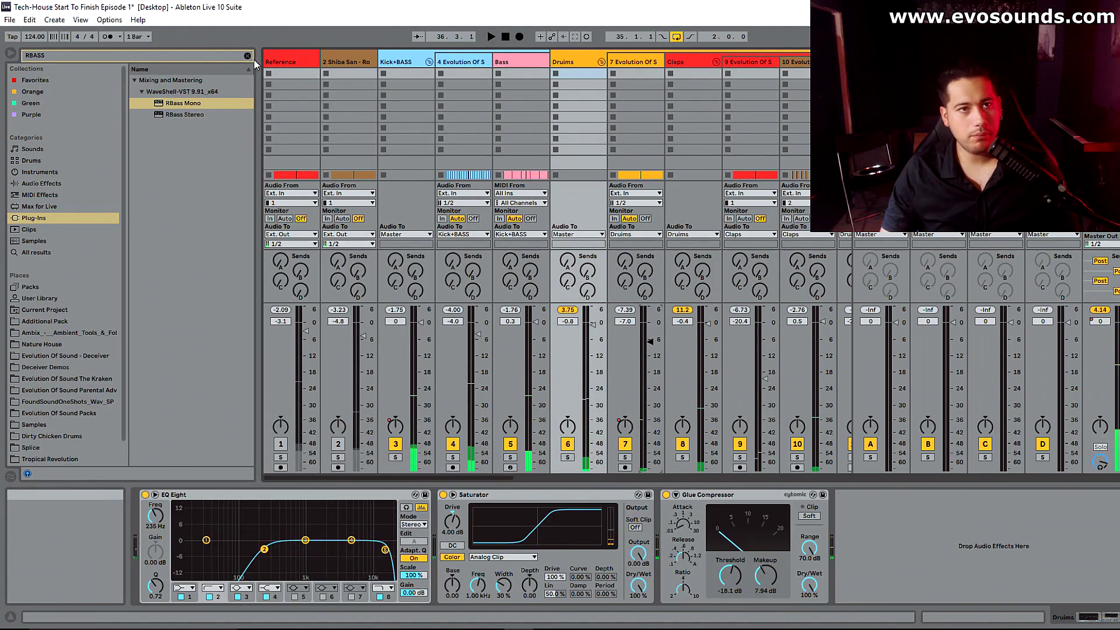
Step: Add a second Glue Compressor at the end of the Drums group's chain and set its threshold to -9.21 dB
click(247, 56)
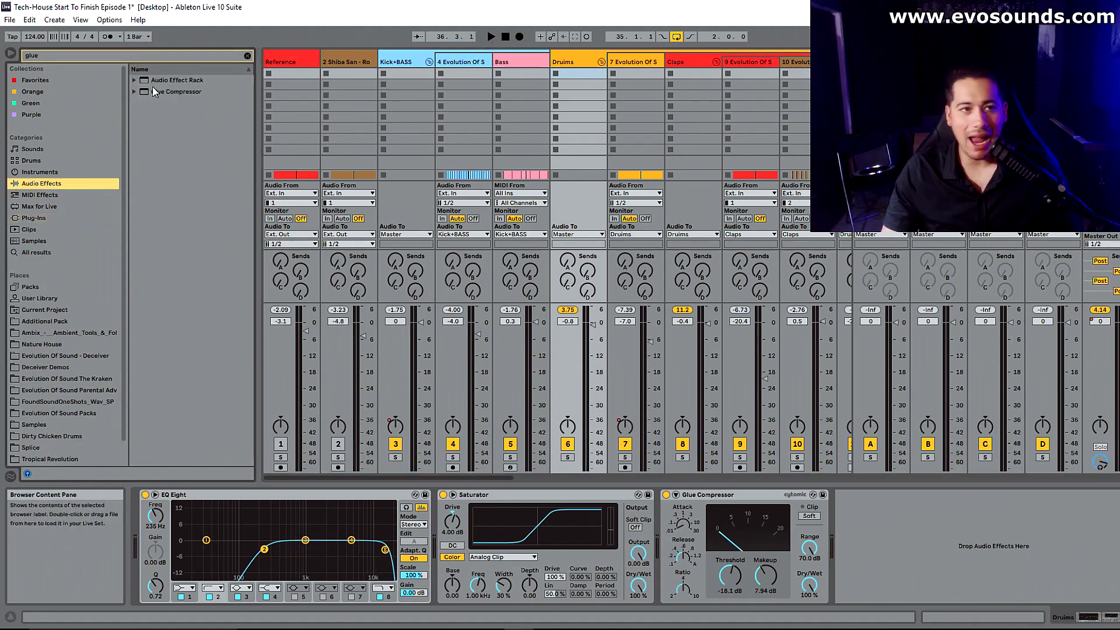
drag(952, 550, 904, 600)
key(space)
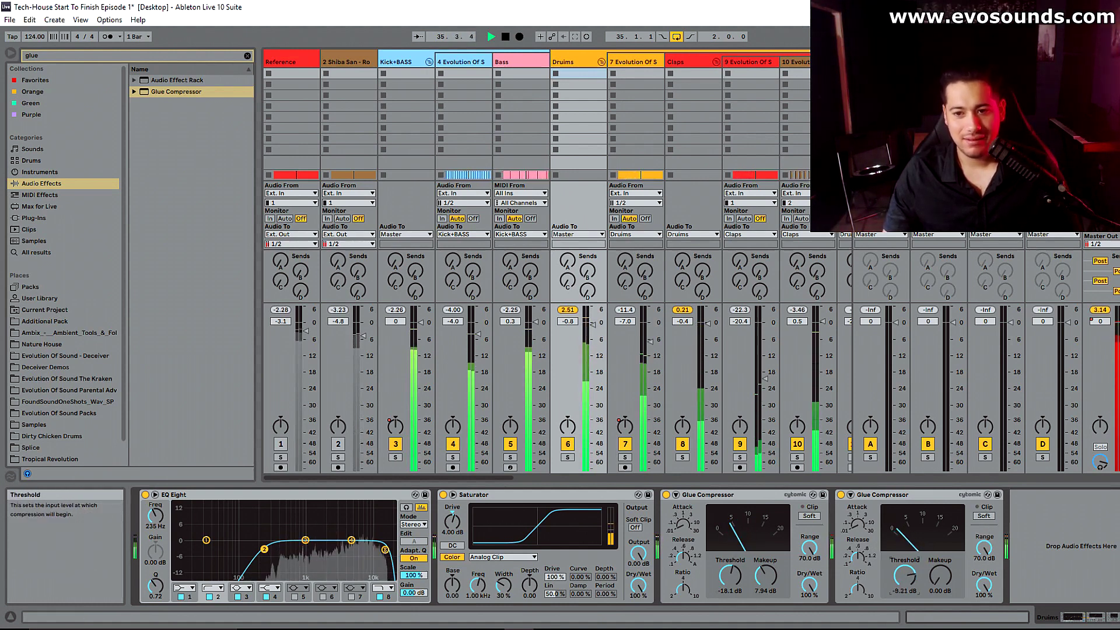
Step: Open REFERENCE on the Master track and fine-tune the Drums group's second Glue Compressor threshold against it
click(1098, 62)
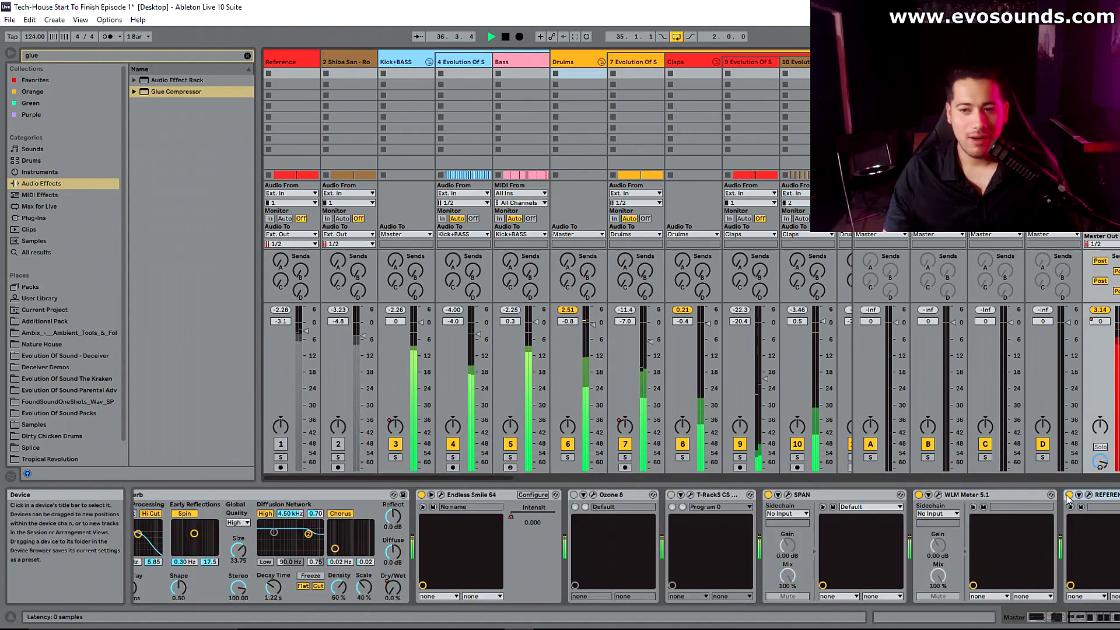
click(1088, 494)
click(97, 459)
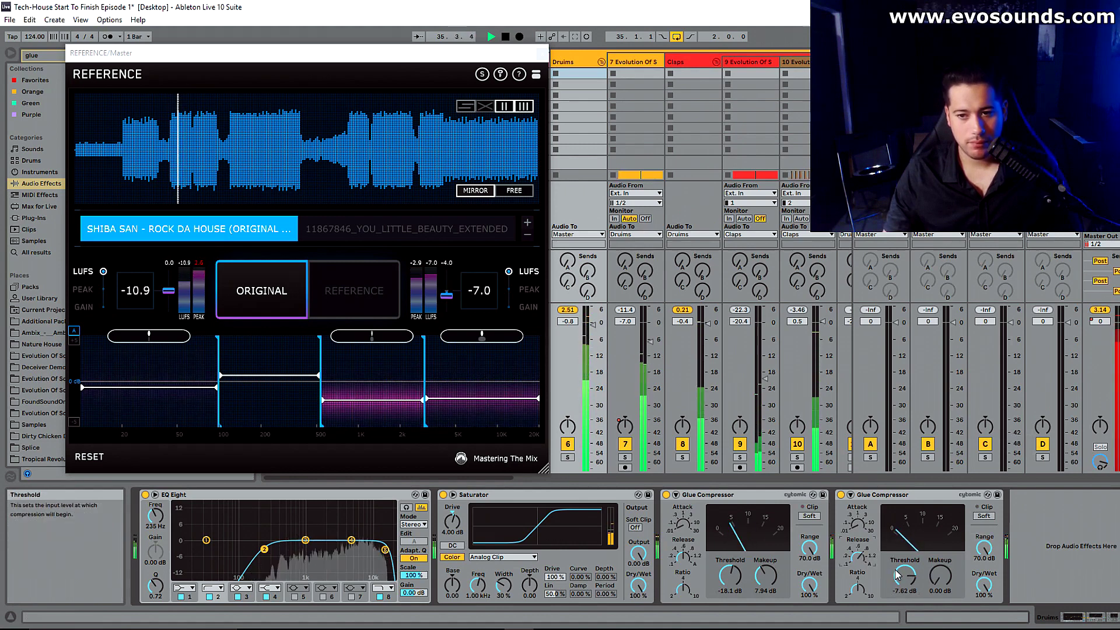
mouse_move(898, 578)
mouse_down()
mouse_move(898, 556)
mouse_move(904, 581)
mouse_up()
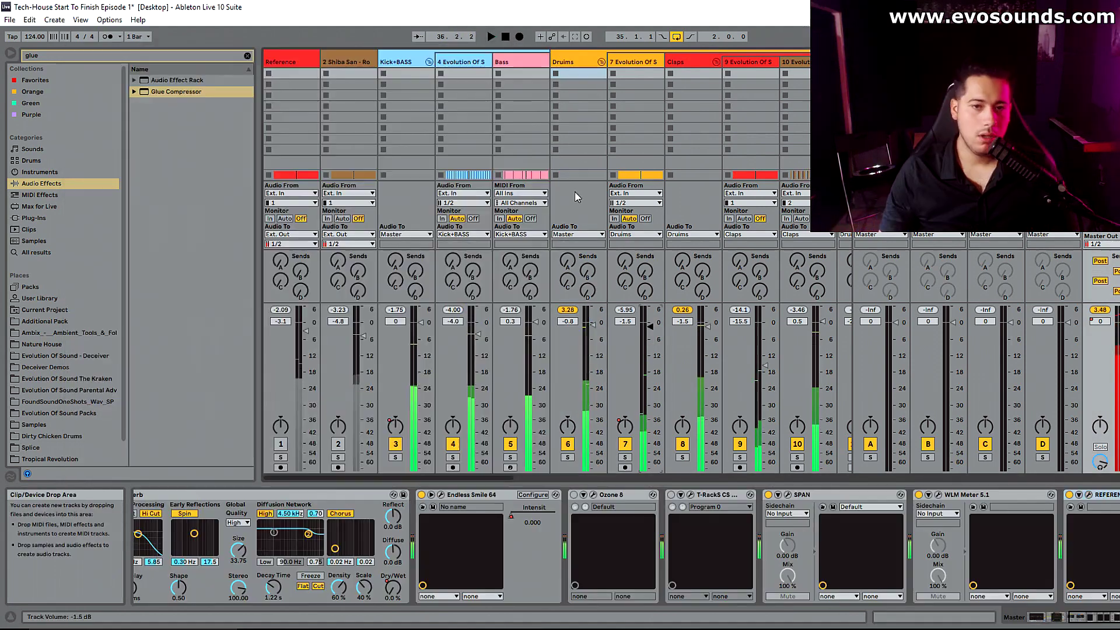
Step: Solo the Kick+BASS group, lower its volume to -3.7 dB and unsolo it
click(396, 456)
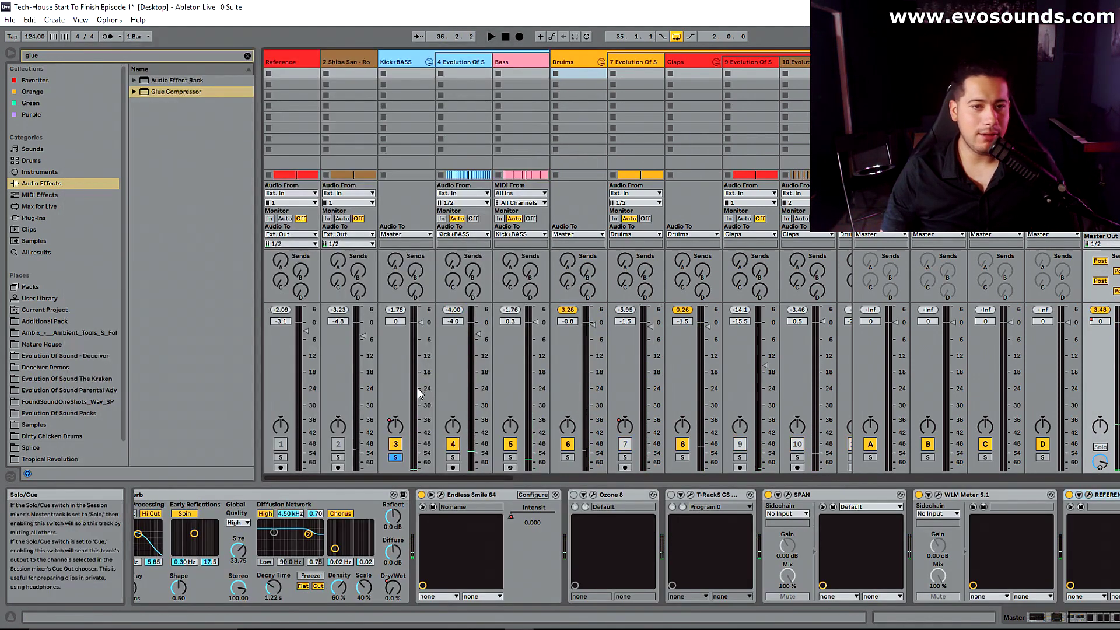
drag(419, 328, 421, 337)
key(space)
click(396, 457)
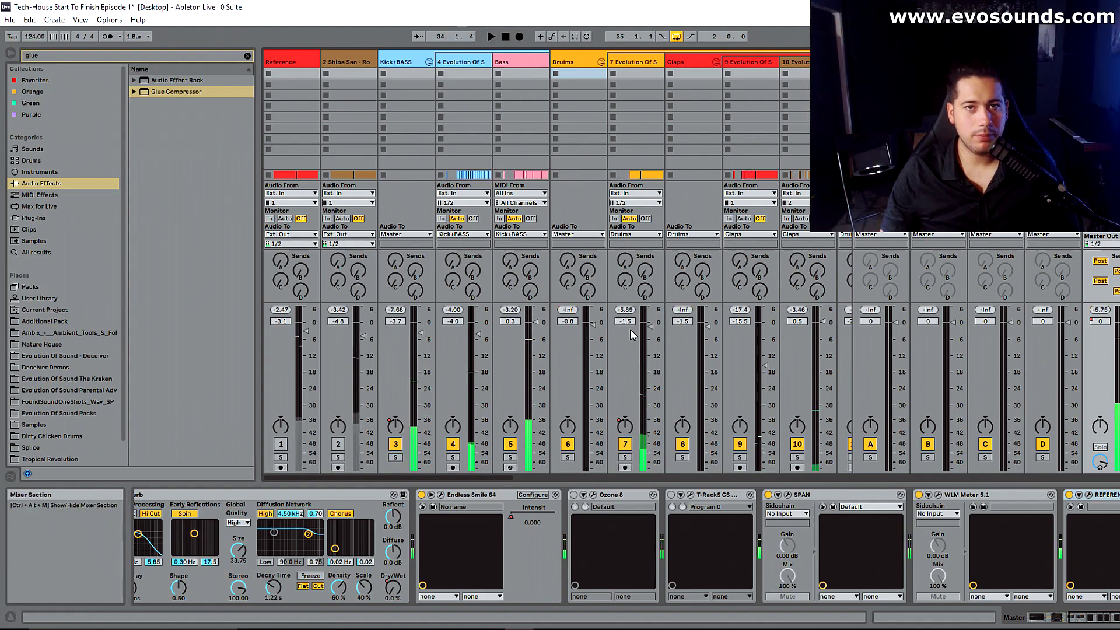
Step: Lower the Drums group's volume to -6.7 dB during playback and fold the Drums and Kick+BASS groups
key(space)
drag(593, 338, 593, 346)
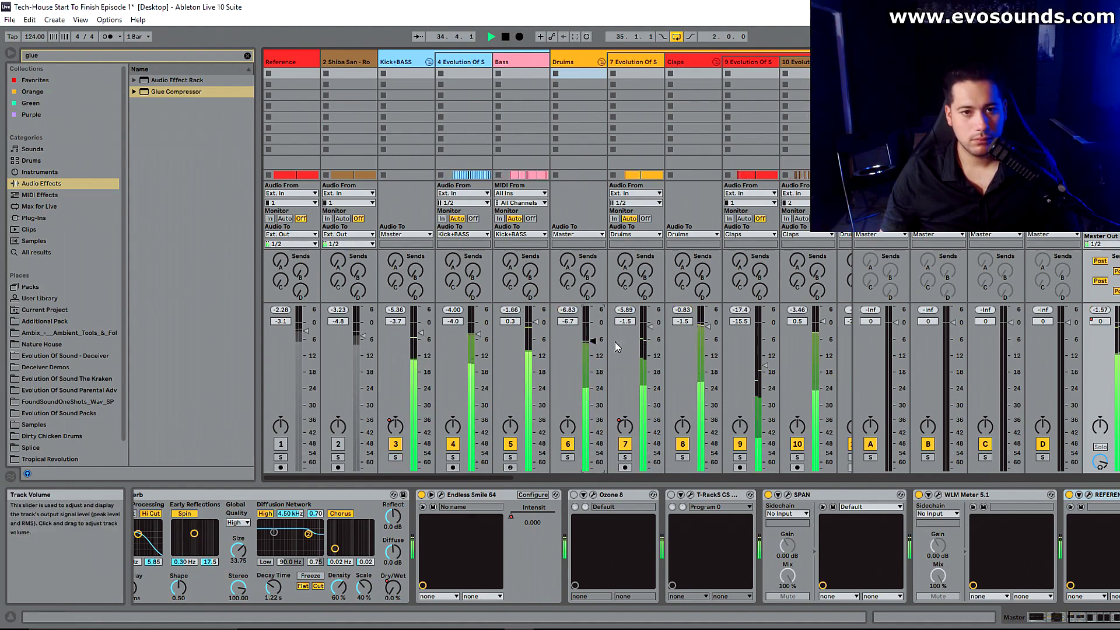
click(429, 61)
click(484, 63)
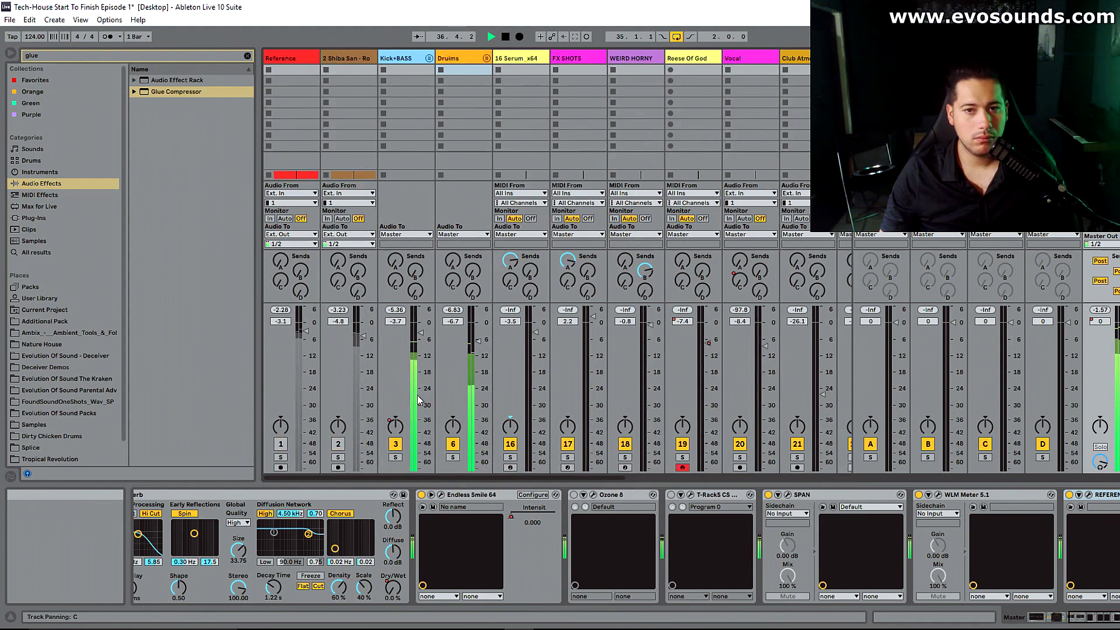
Step: Open REFERENCE on the Master track to compare the rebalanced kick, bass and drums with the Shiba San track, and stop playback
key(Tab)
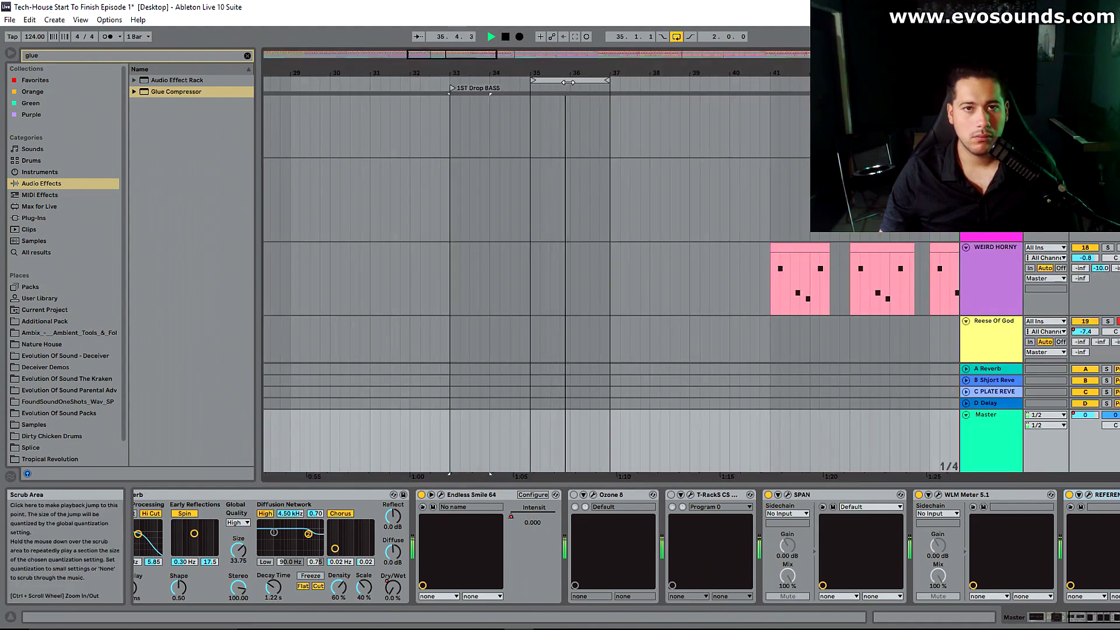
key(Tab)
click(1088, 495)
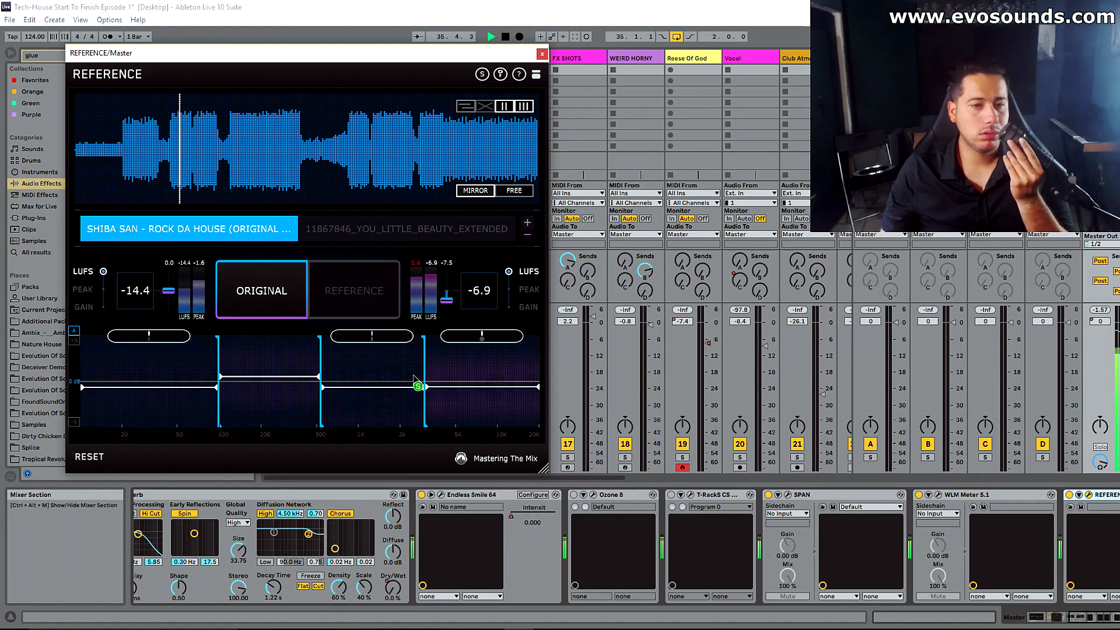
click(541, 53)
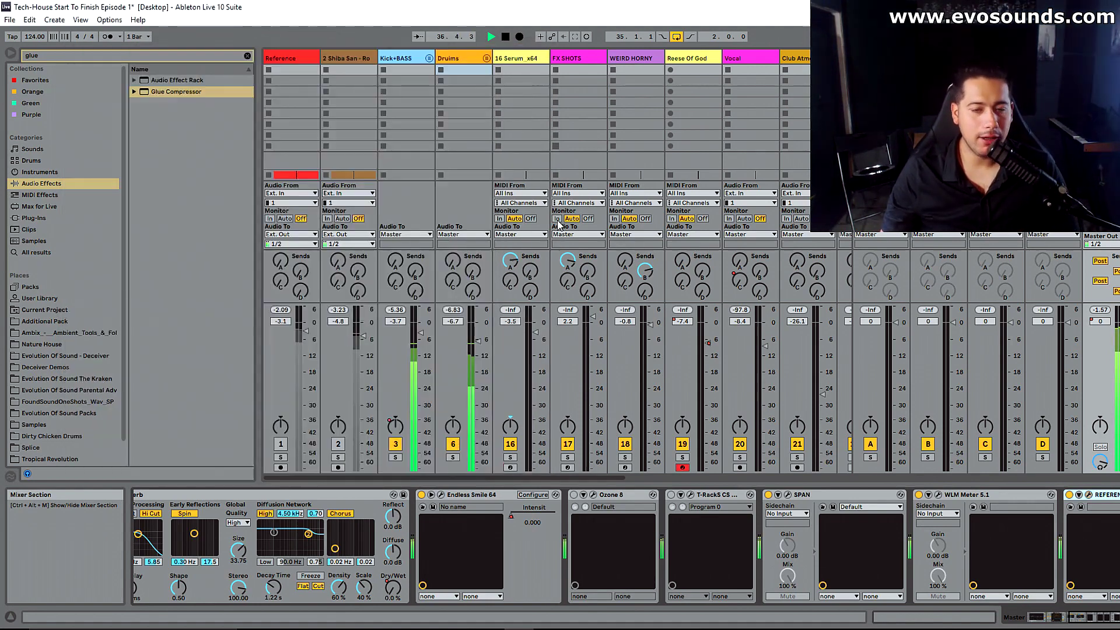
key(space)
Step: Loop bars 41 to 49 of the arrangement and play the section from bar 41
key(Tab)
drag(441, 54, 487, 35)
scroll(478, 245, up, 4)
drag(486, 261, 603, 261)
key(ctrl+l)
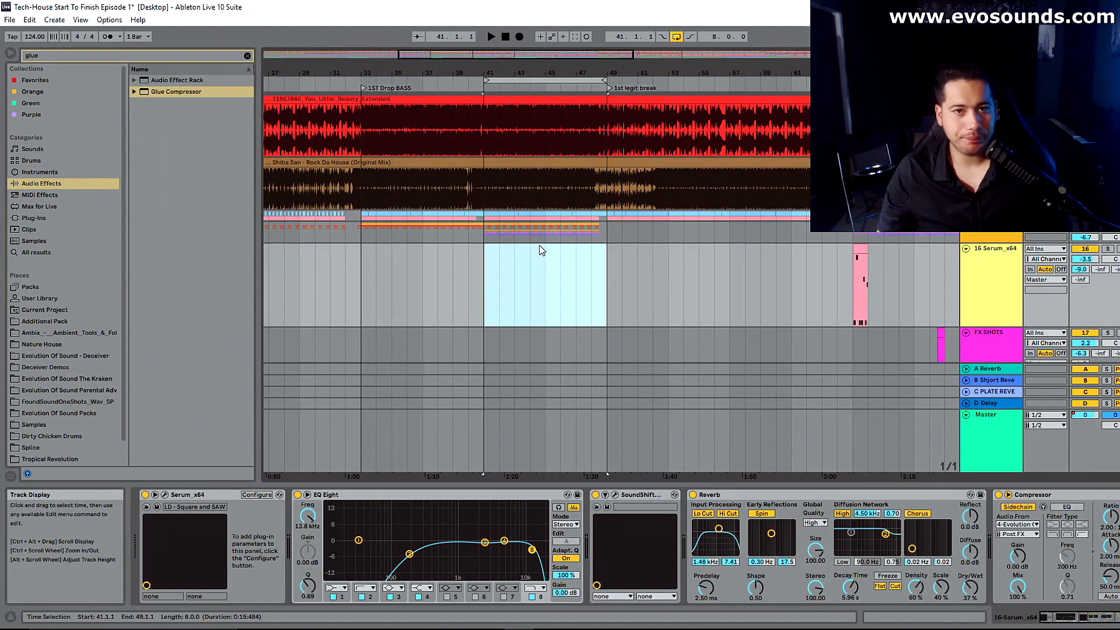
click(490, 237)
key(space)
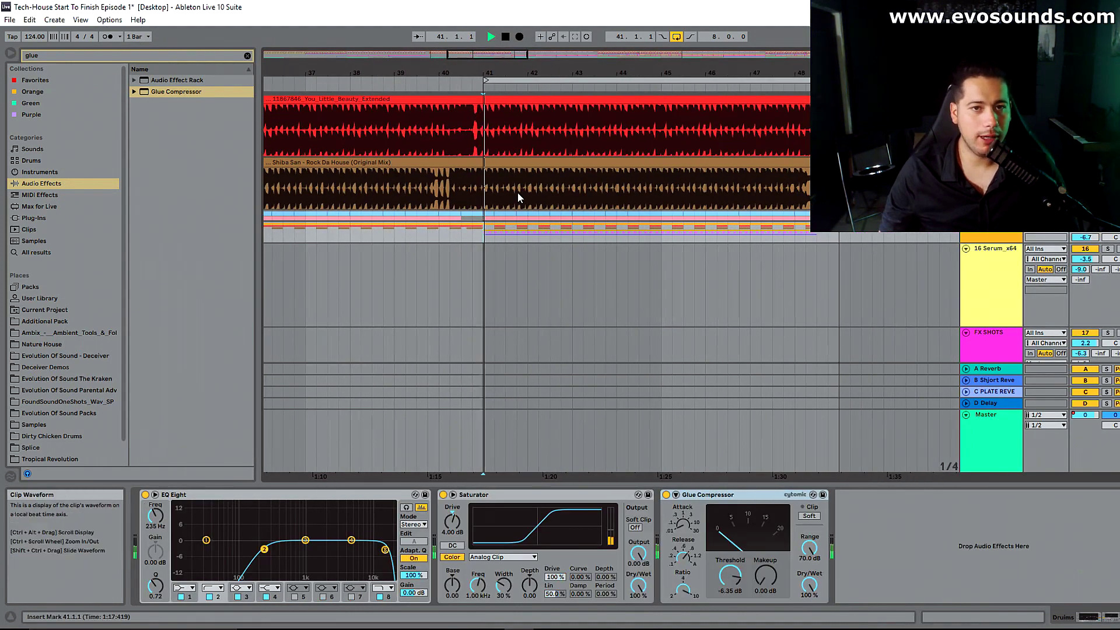
Step: Check the eight-bar loop's loudness and frequency bands against the Shiba San track in the Master's REFERENCE plugin
key(Tab)
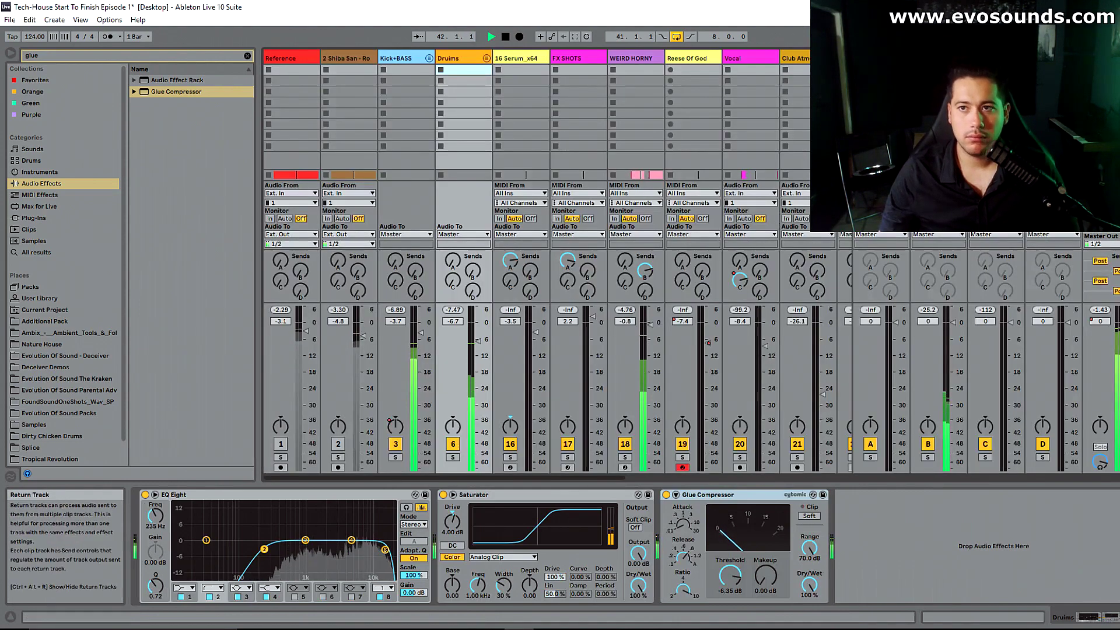
click(1099, 58)
click(1089, 495)
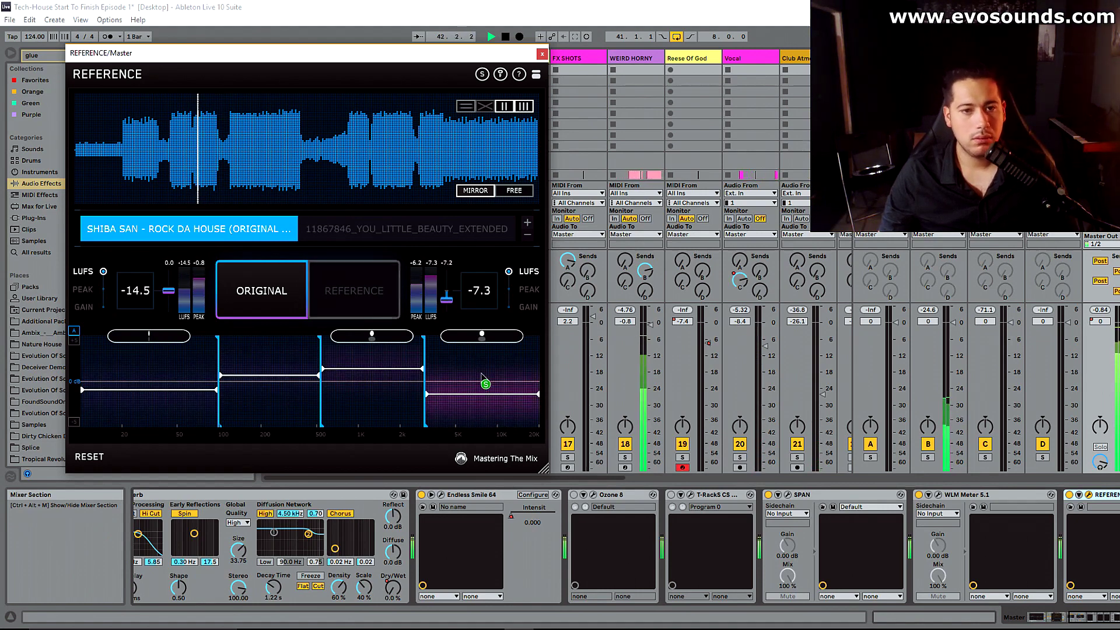
key(space)
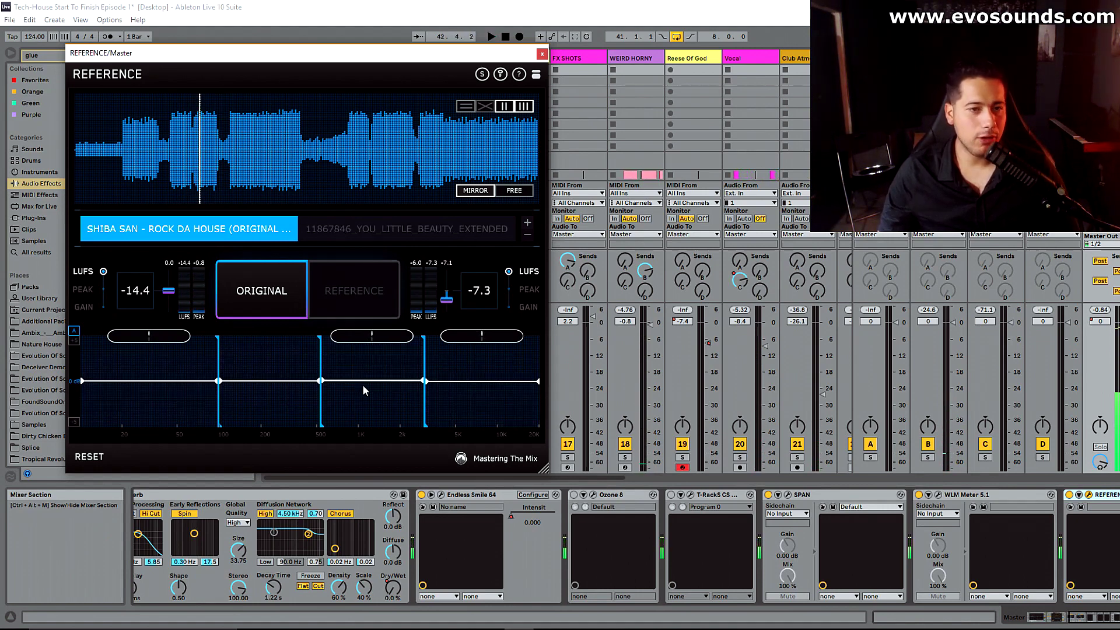
click(542, 54)
Step: Examine the Vocal and WEIRD HORNY clips around the looped section in the arrangement
scroll(655, 271, down, 5)
scroll(301, 168, up, 2)
click(294, 178)
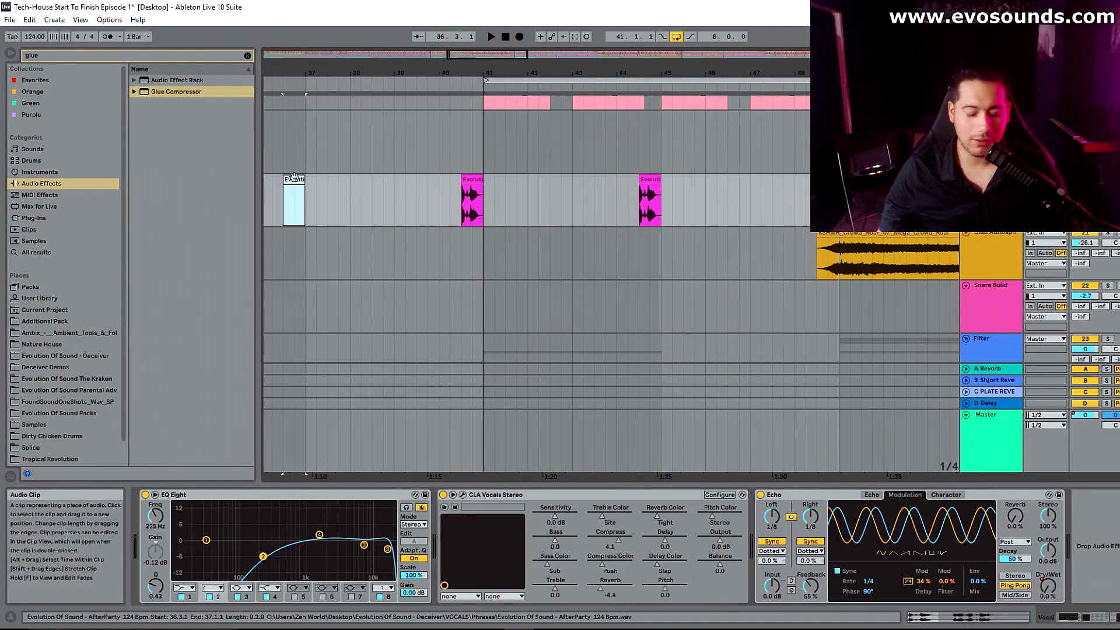
scroll(471, 246, up, 3)
click(513, 190)
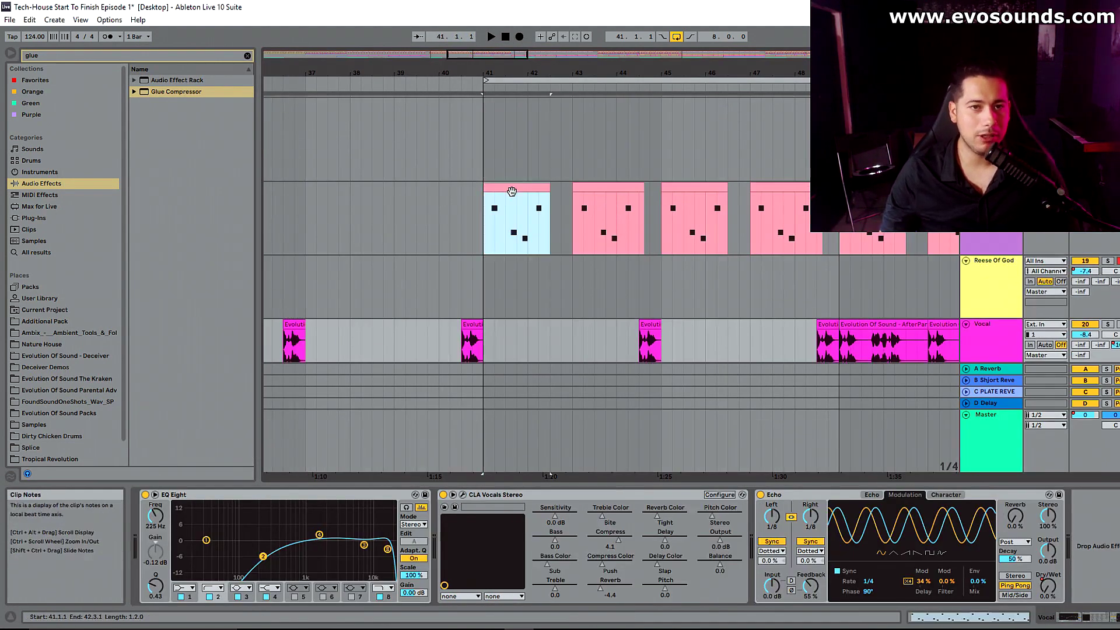
scroll(454, 230, up, 5)
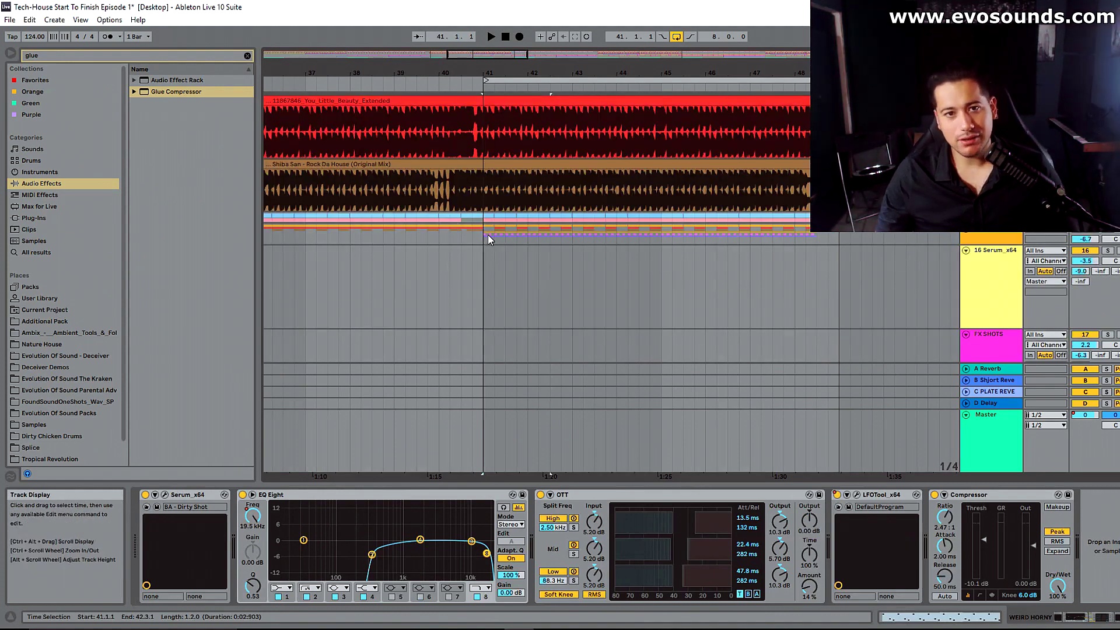
Step: Lower the WEIRD HORNY track's volume to -4.0 dB while comparing the loop with the Shiba San track in REFERENCE
click(485, 215)
drag(494, 60, 624, 78)
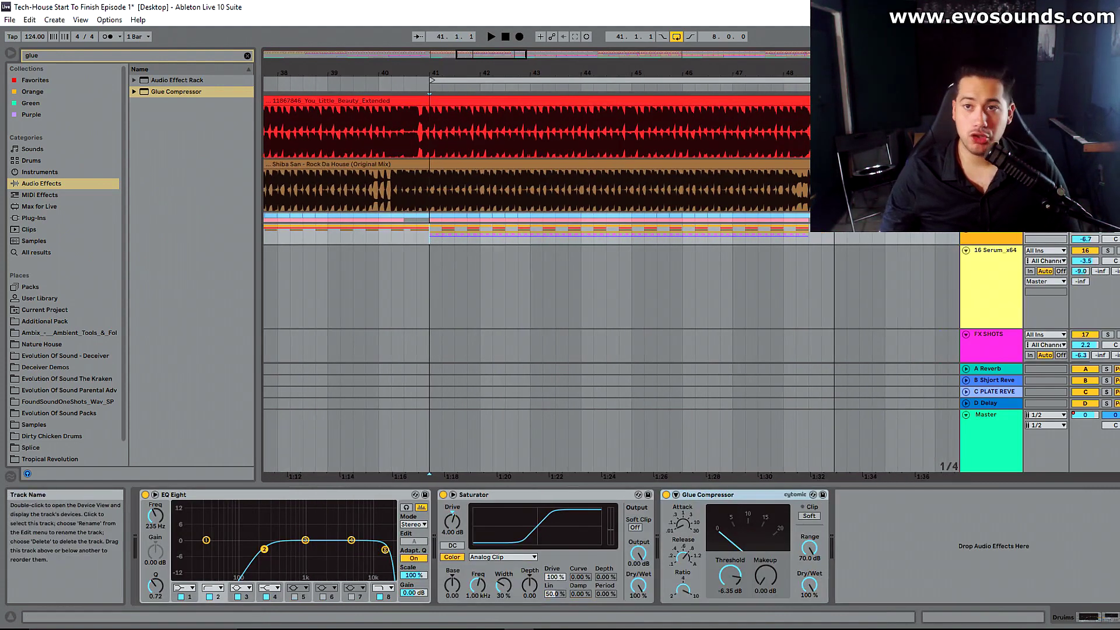
key(Tab)
click(1100, 58)
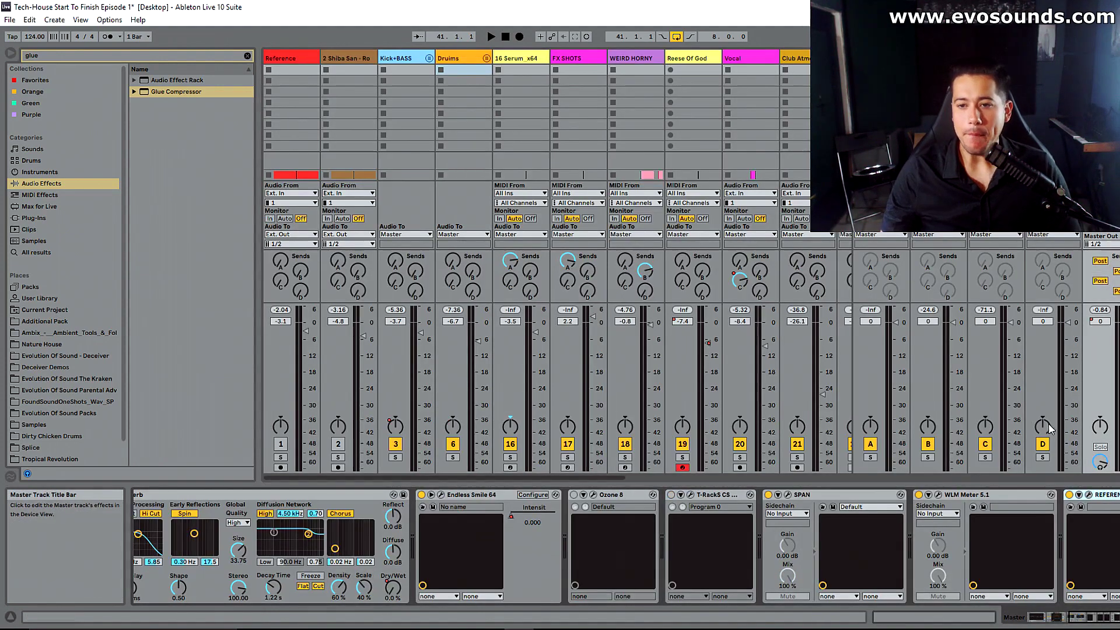
click(1088, 495)
key(space)
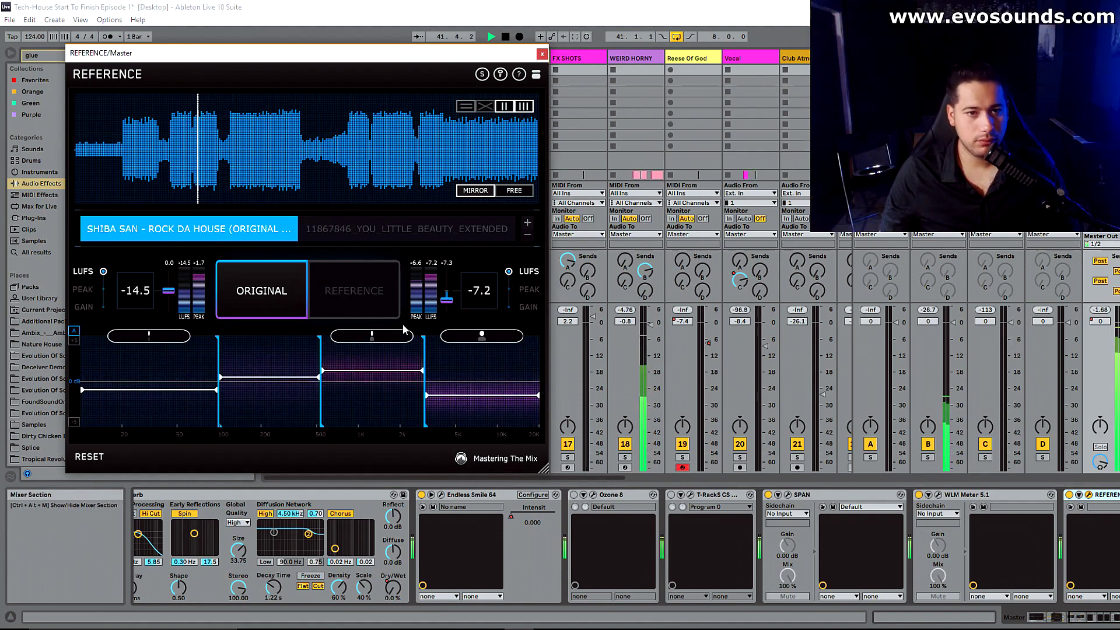
drag(651, 334, 652, 343)
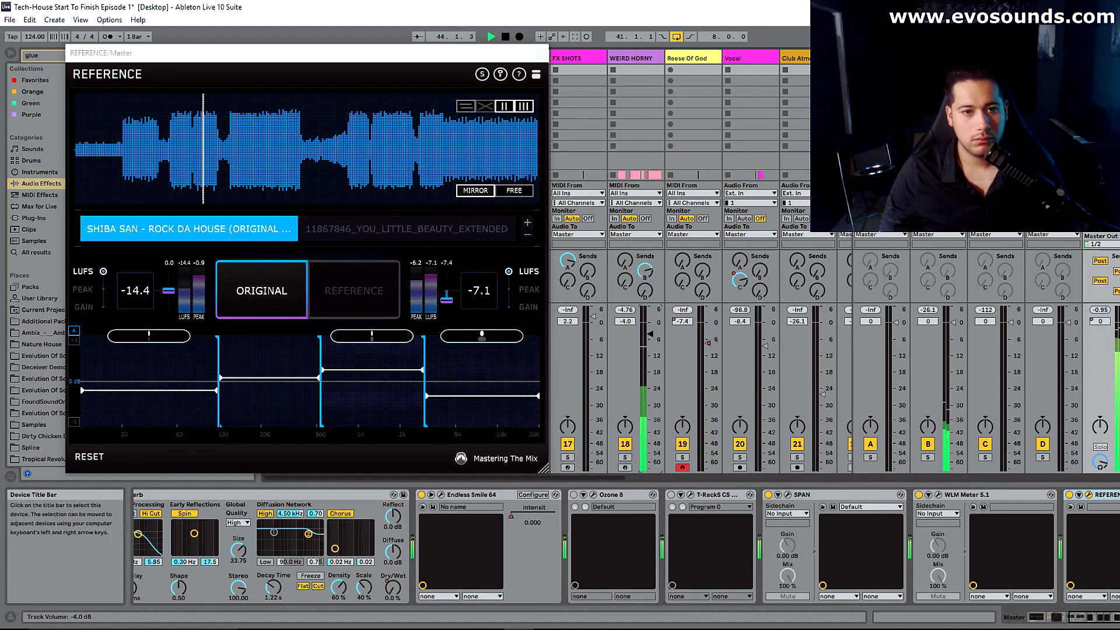
click(541, 56)
Step: Boost band 4 of the Drums group's EQ Eight by 3.35 dB at 4.95 kHz
click(459, 154)
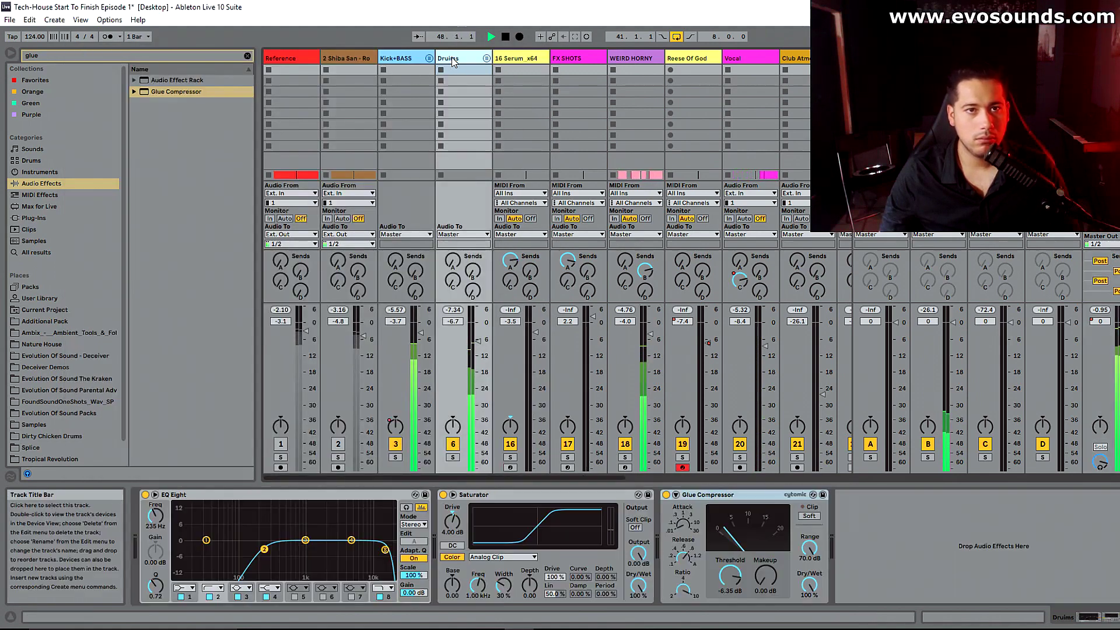
drag(356, 540, 350, 533)
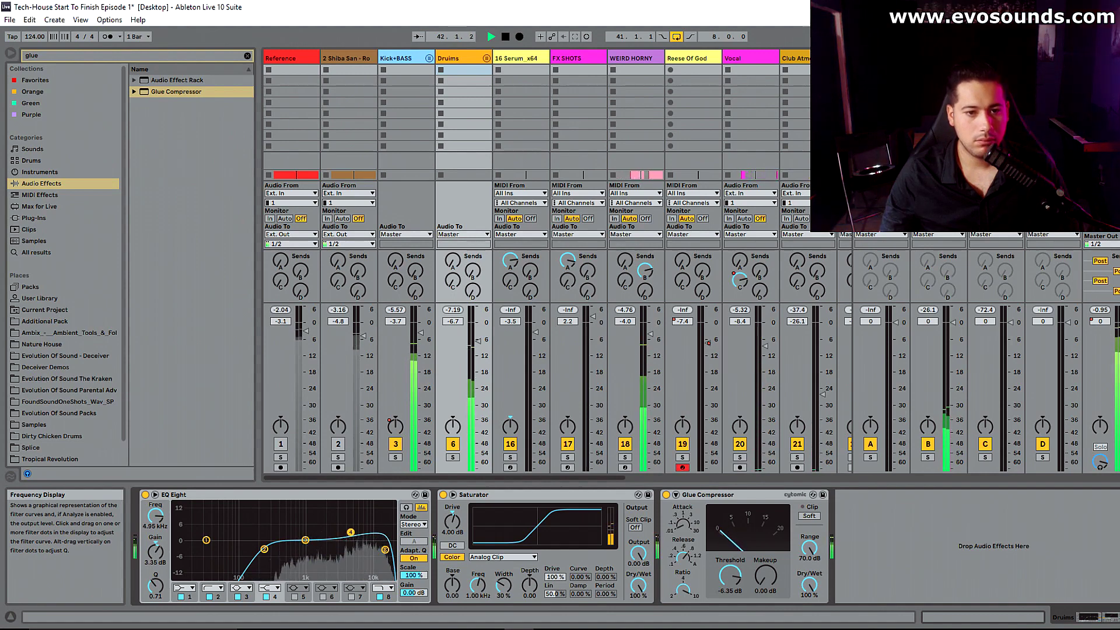
Step: Compare the loop in REFERENCE with the Shiba San and 11867846_YOU_LITTLE_BEAUTY_EXTENDED tracks, resetting the analysis after switching references
click(1100, 59)
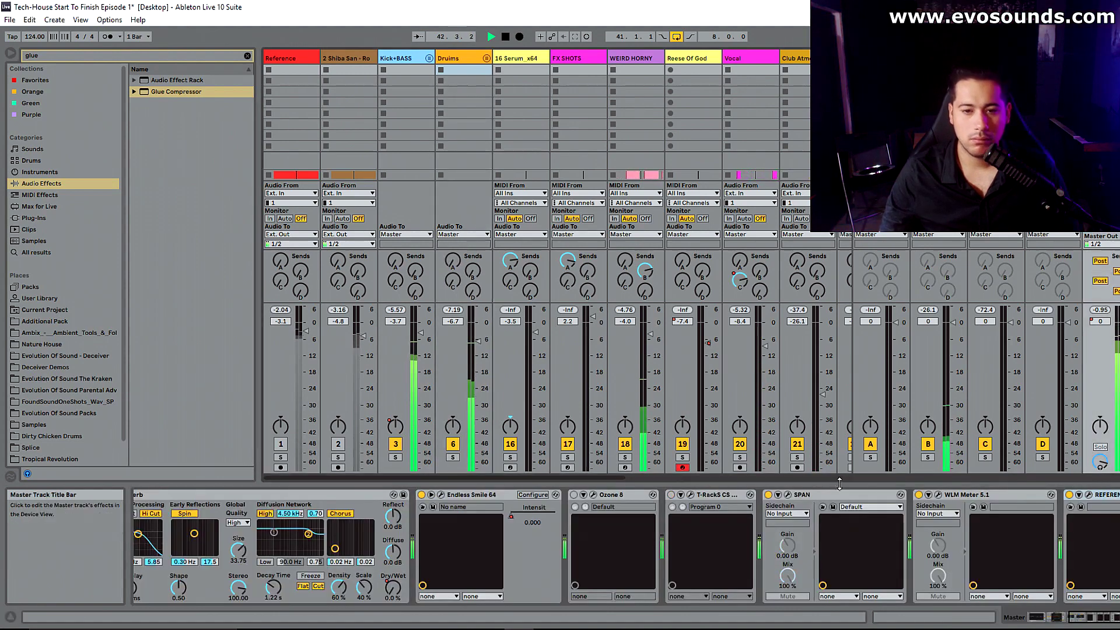
click(1088, 495)
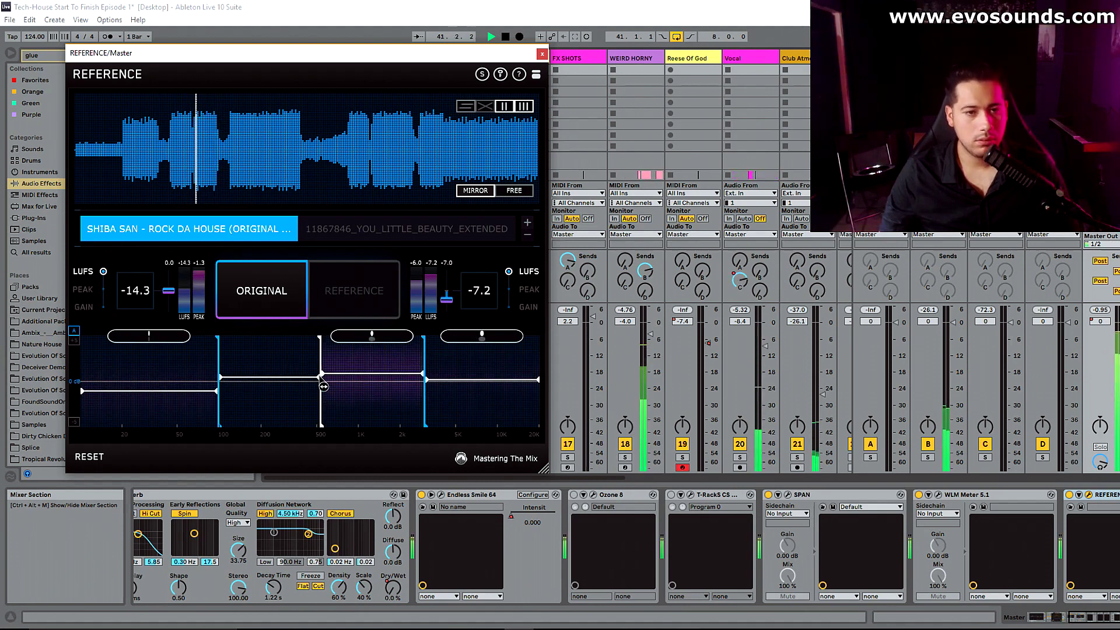
click(324, 379)
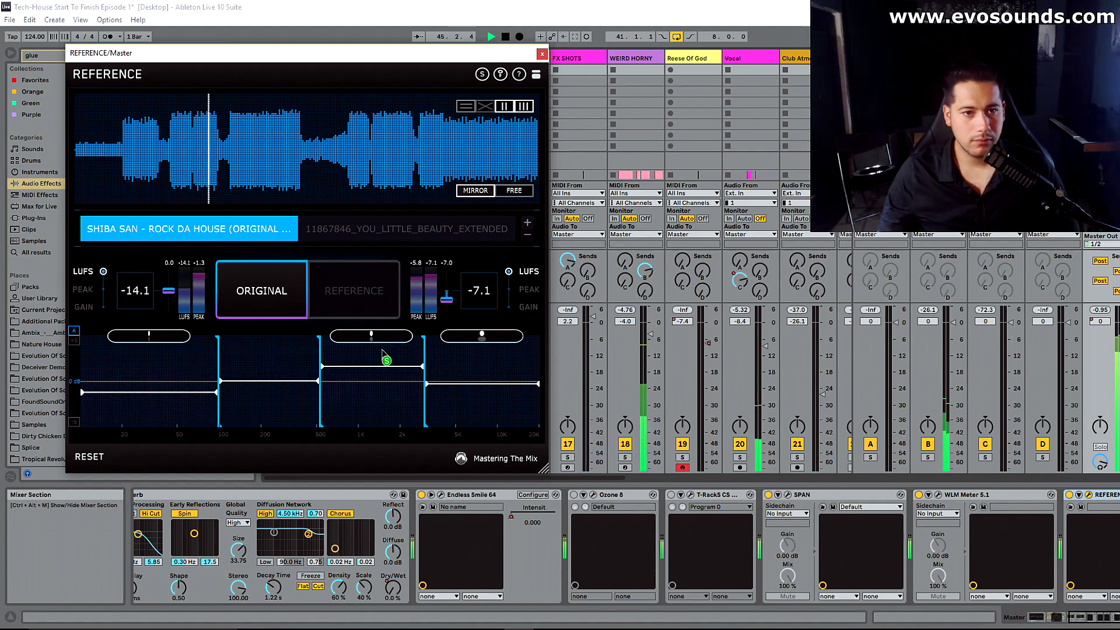
click(360, 240)
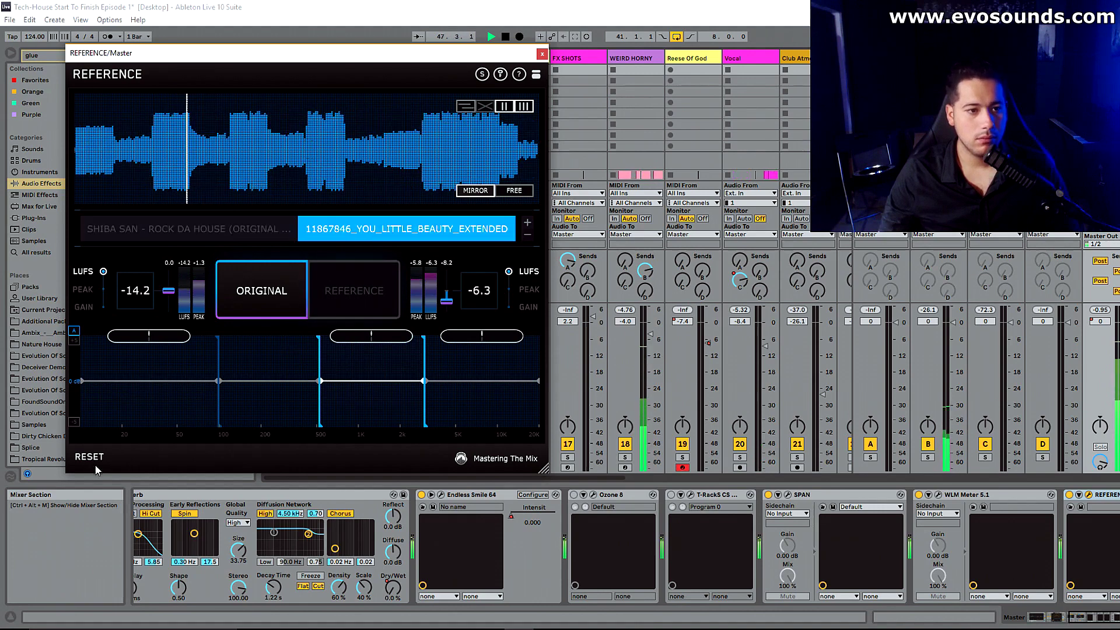
click(87, 459)
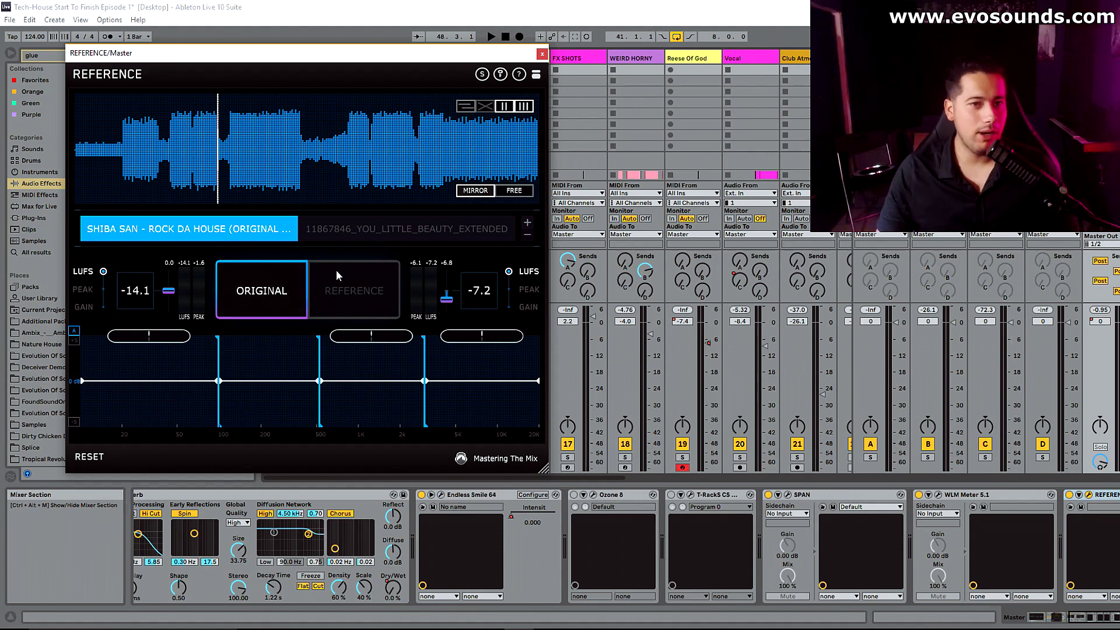
click(373, 232)
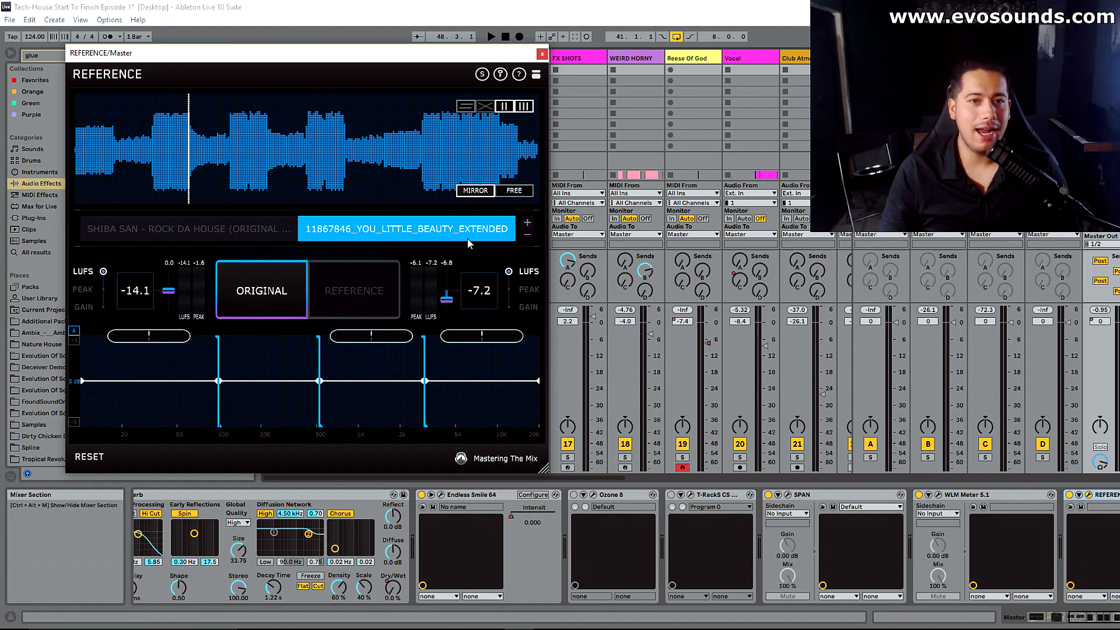
click(542, 54)
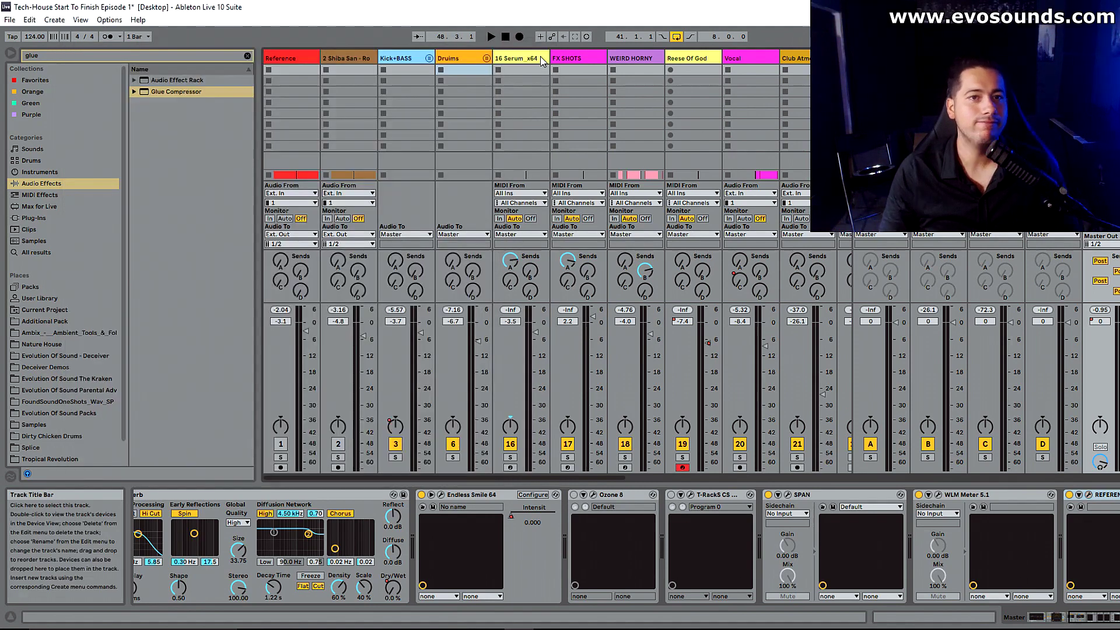
Step: Solo the Drums group, raise band 4 of its EQ Eight to 4.59 dB during playback and unsolo the group
click(541, 60)
click(454, 456)
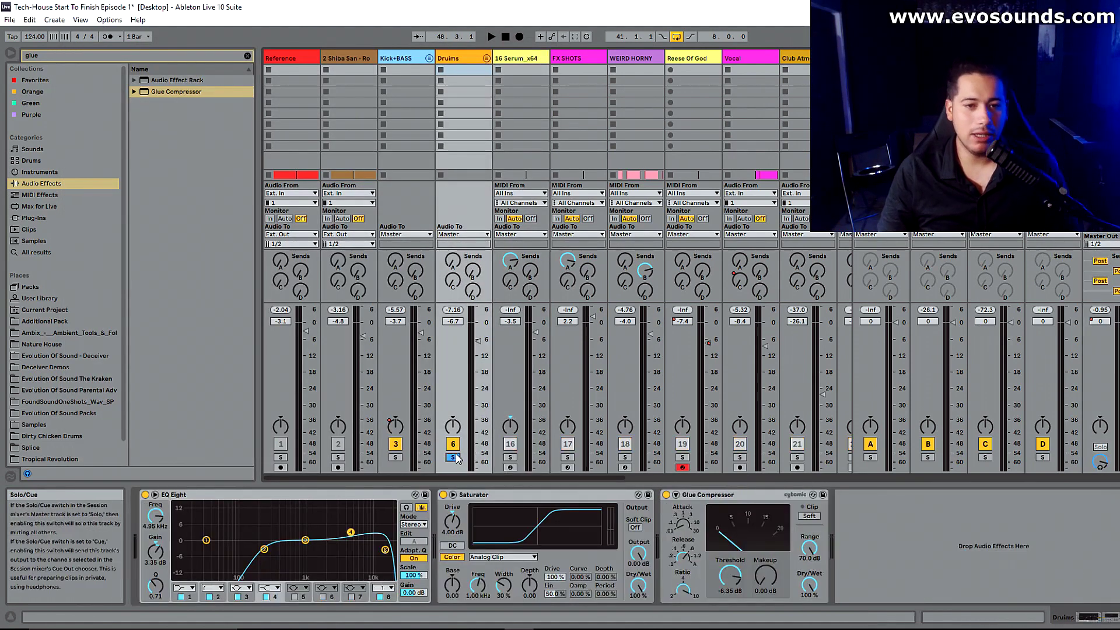
key(space)
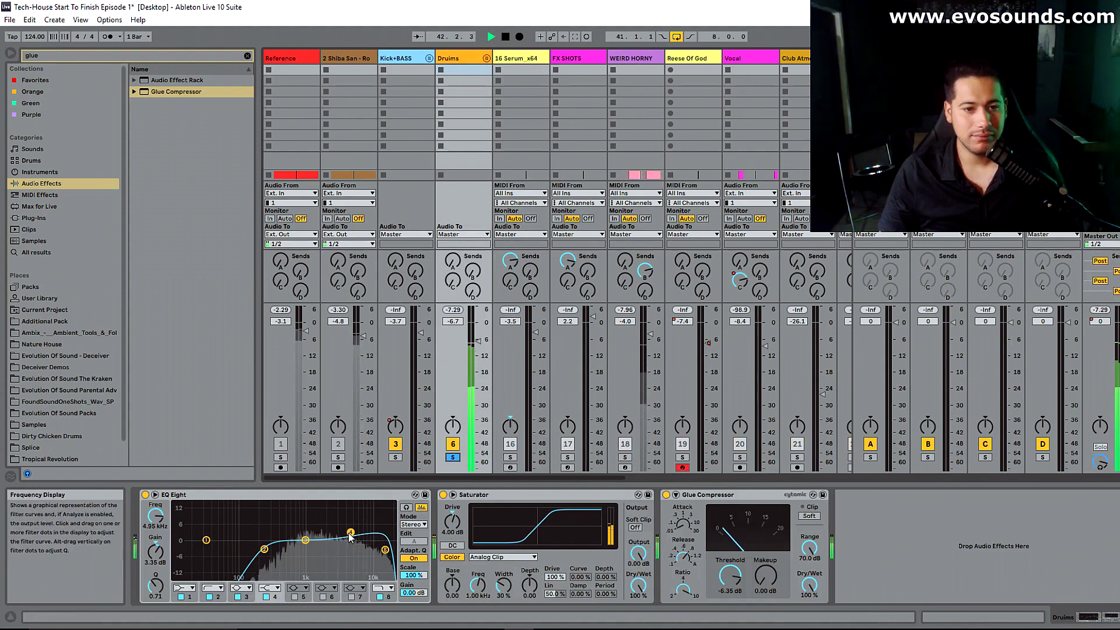
drag(351, 533, 351, 529)
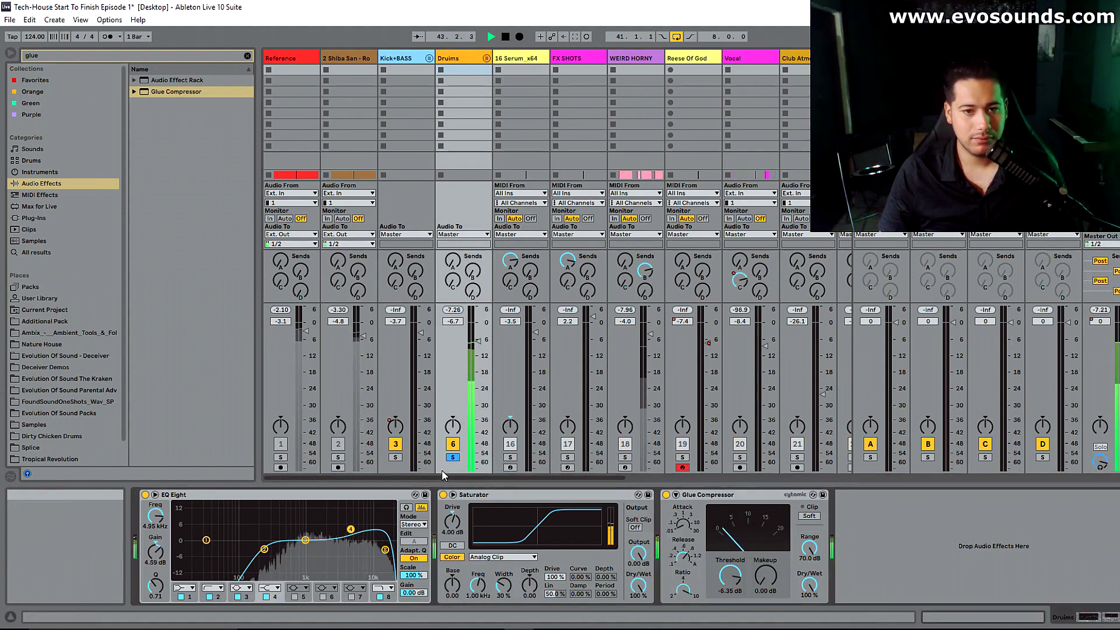
click(452, 457)
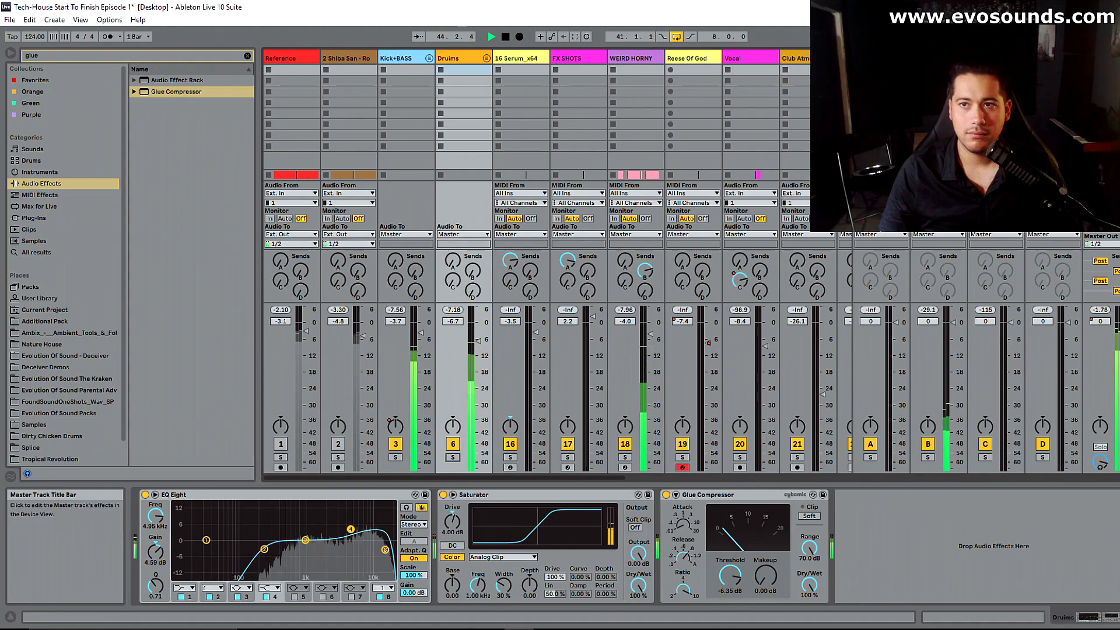
Step: Reopen REFERENCE on the Master track and reset its analysis to compare the loop with 11867846_YOU_LITTLE_BEAUTY_EXTENDED
click(1102, 58)
click(1089, 495)
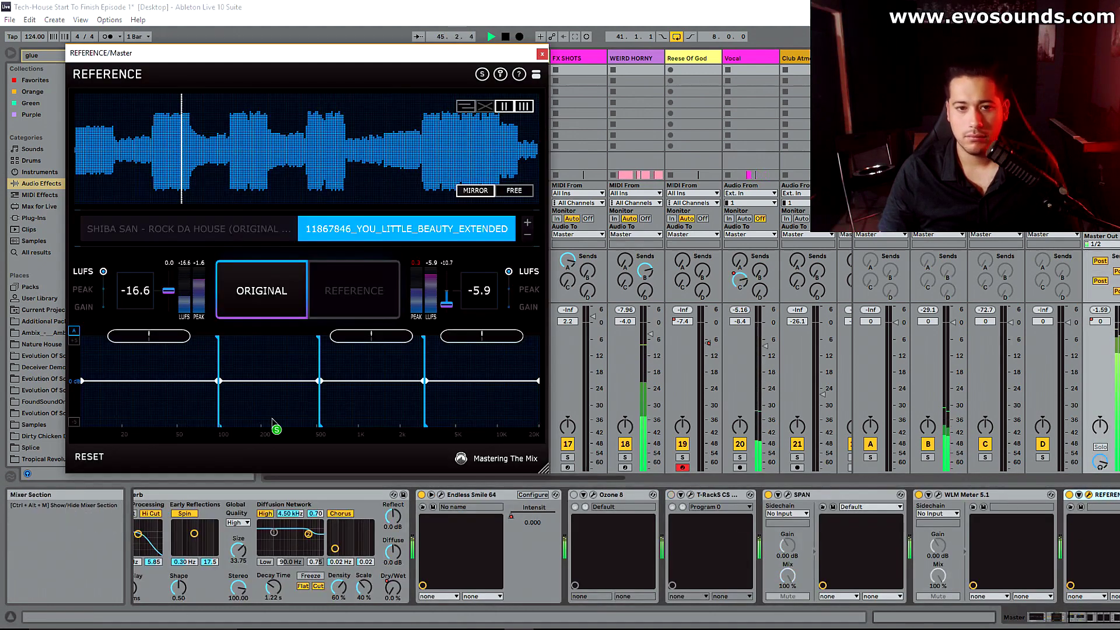
click(99, 458)
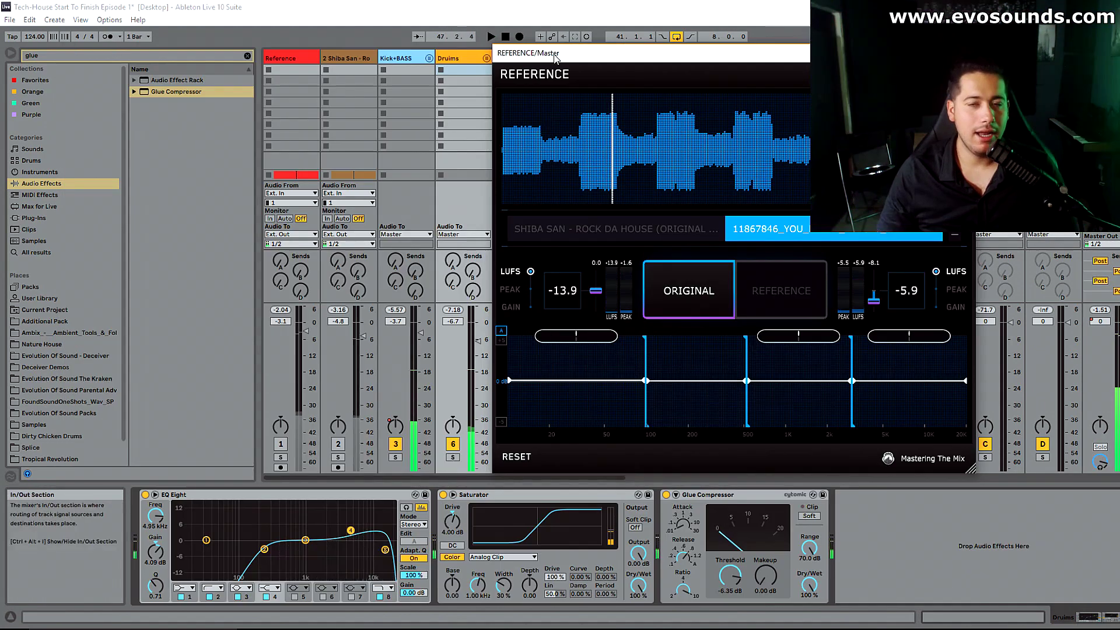
Step: Loop 16 bars of the arrangement from bar 49 at the 1st legit break marker and start playback
drag(555, 48, 778, 239)
key(Tab)
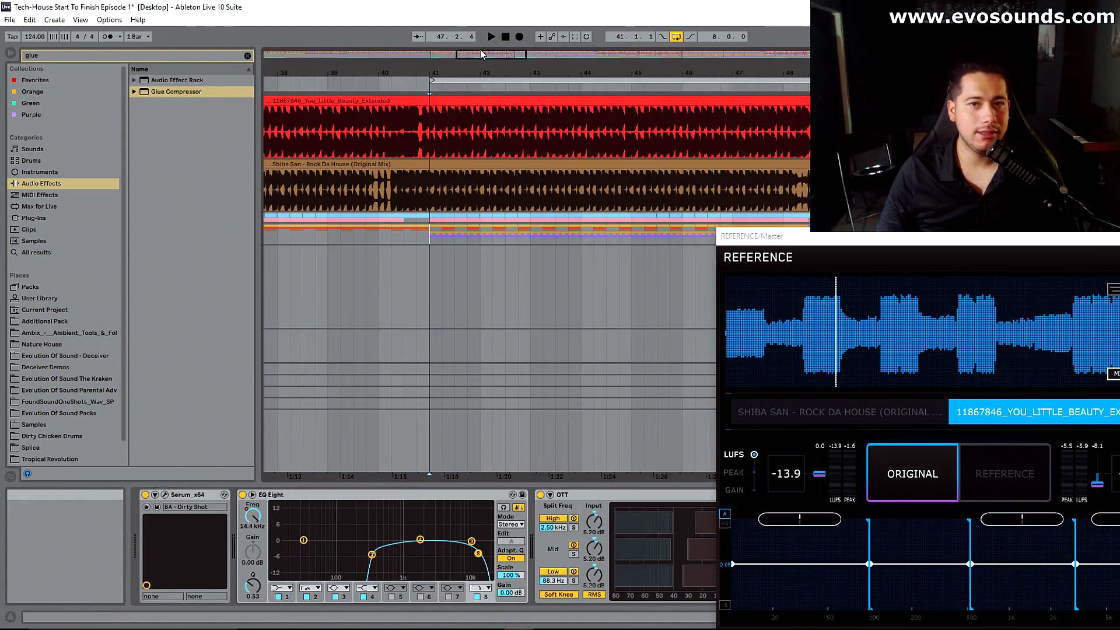
scroll(556, 255, down, 10)
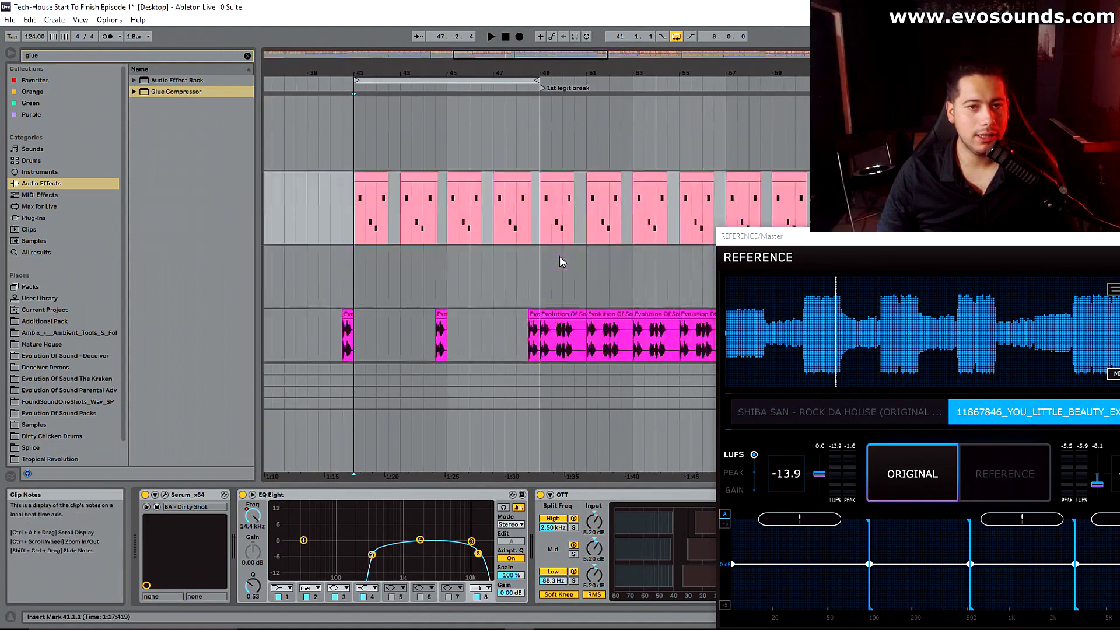
scroll(560, 248, up, 5)
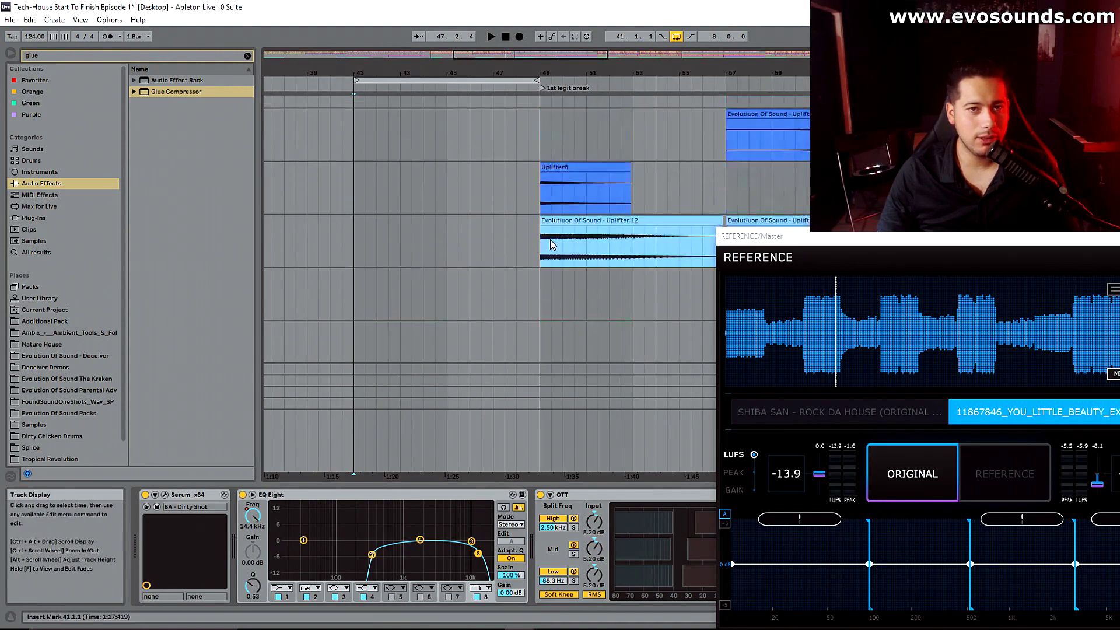
key(space)
key(space)
drag(503, 74, 494, 42)
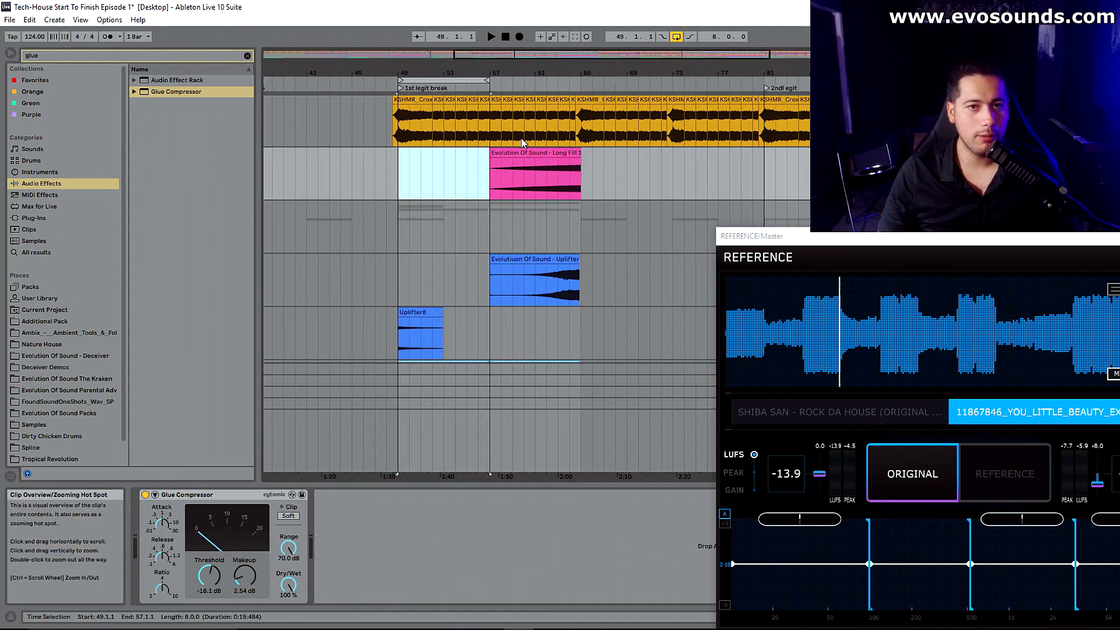
scroll(520, 138, up, 3)
drag(490, 80, 572, 92)
drag(603, 57, 601, 40)
scroll(594, 228, up, 1)
key(space)
Step: Reset the REFERENCE analysis and compare the looped 1st legit break with 11867846_YOU_LITTLE_BEAUTY_EXTENDED
drag(881, 235, 530, 84)
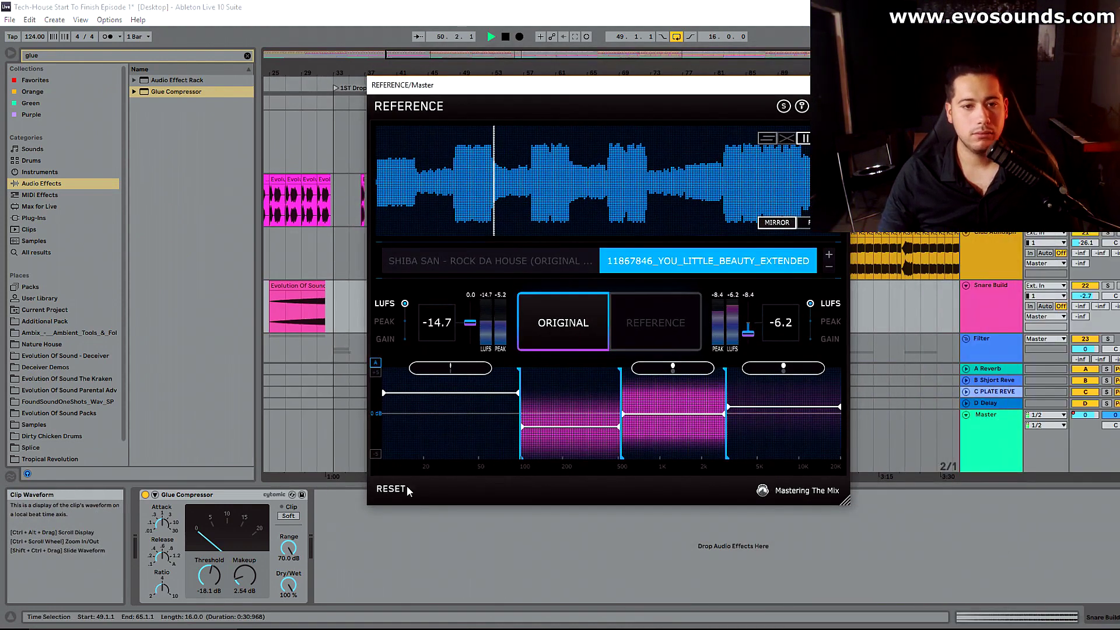
click(391, 490)
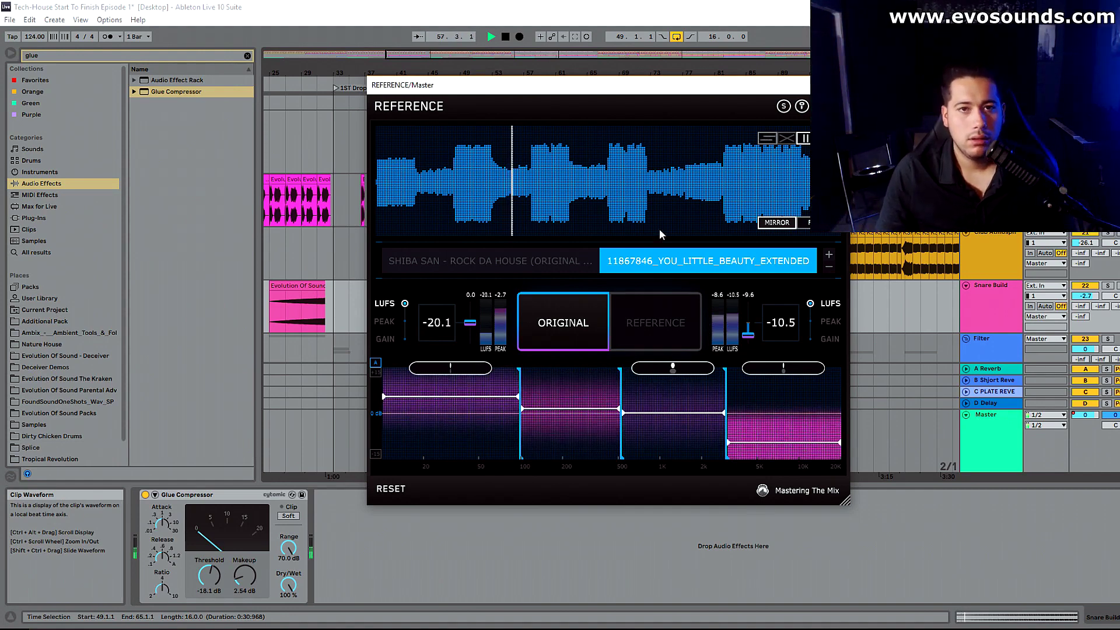
drag(600, 93, 413, 164)
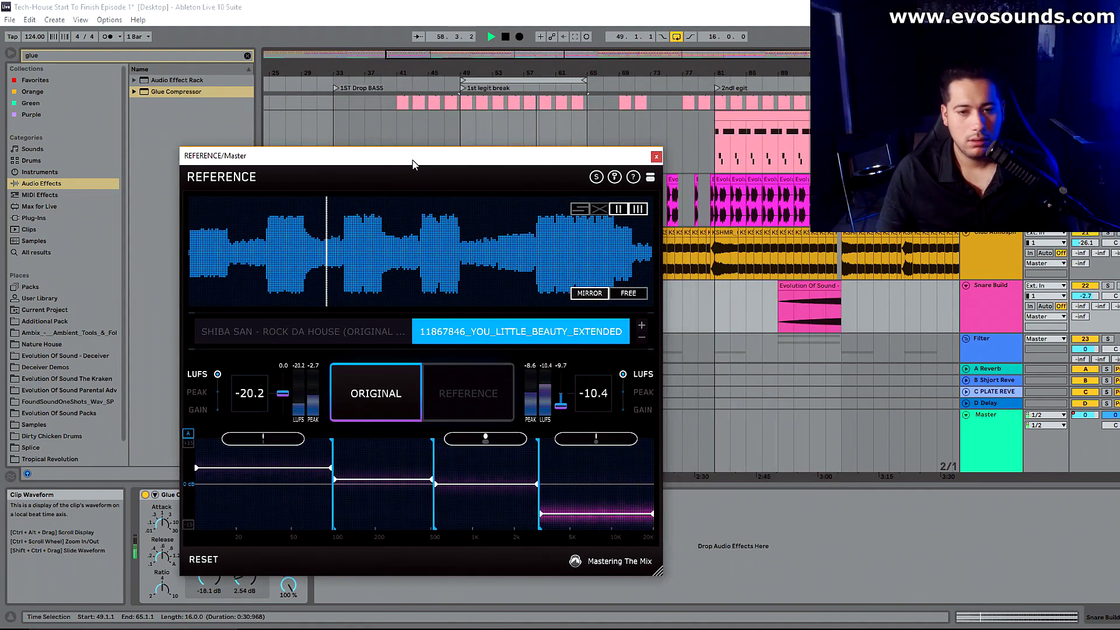
drag(577, 73, 620, 63)
Step: Turn off the loop, reset the REFERENCE analysis to compare the section after bar 65, and stop playback
click(677, 39)
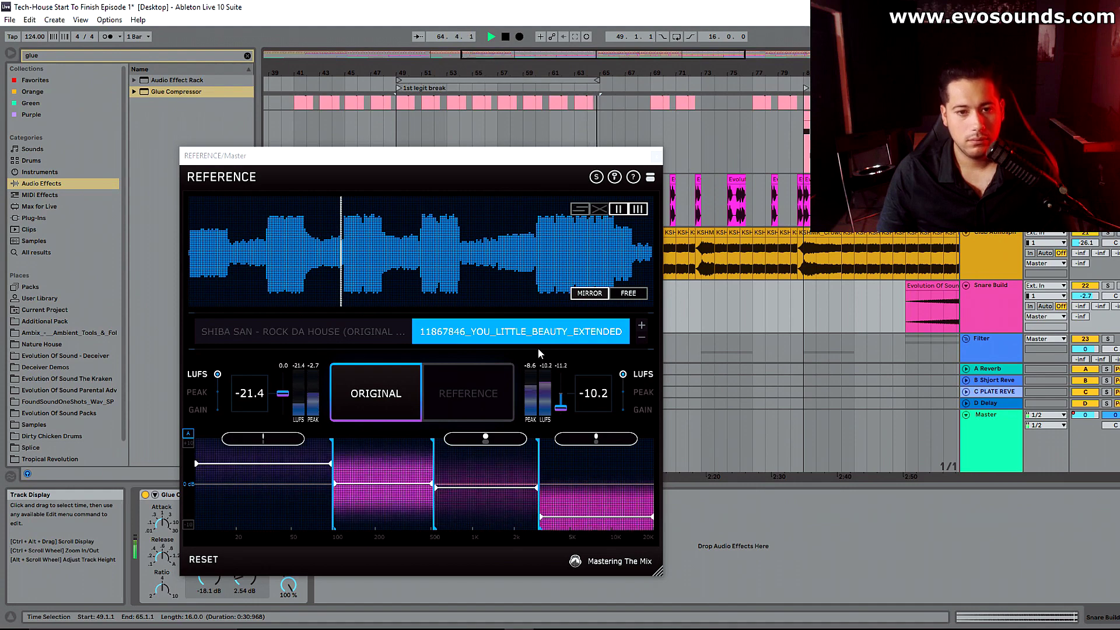
click(201, 560)
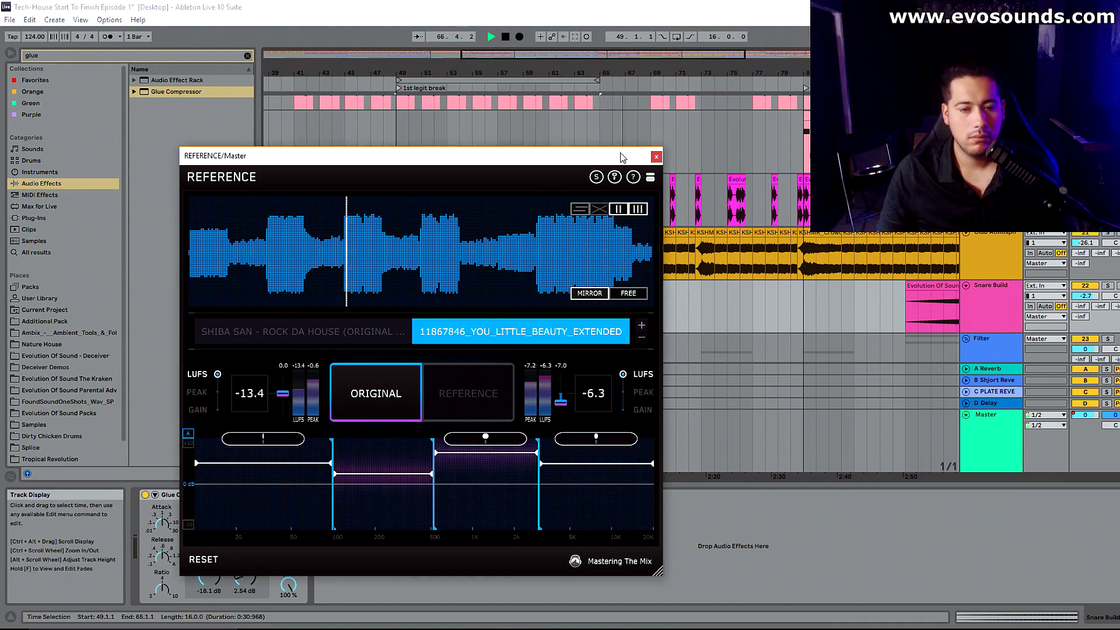
drag(621, 156, 542, 134)
scroll(647, 239, up, 5)
scroll(650, 239, up, 2)
key(space)
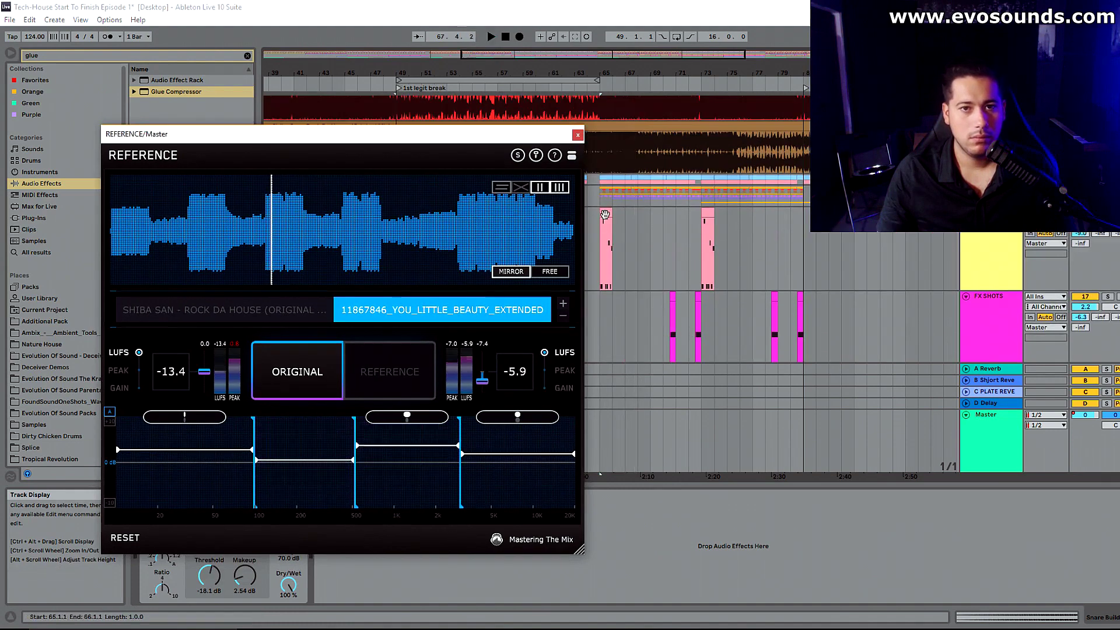
Step: Select the Bass track and show the band 8 frequency automation of its EQ Eight in the arrangement
click(601, 198)
scroll(986, 275, up, 3)
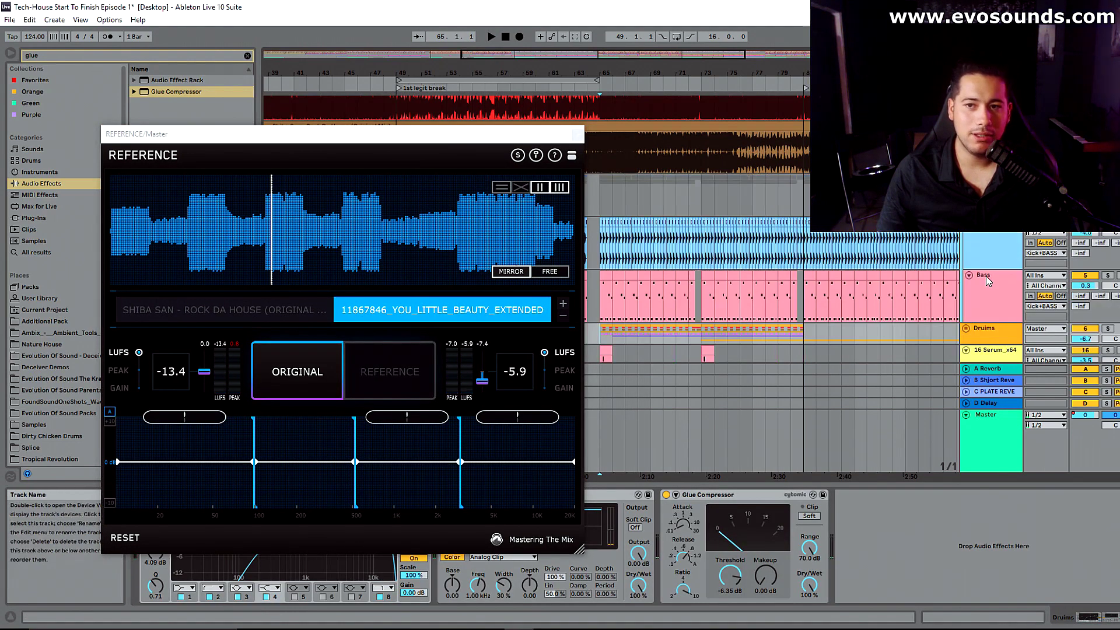
click(986, 275)
drag(490, 134, 1090, 112)
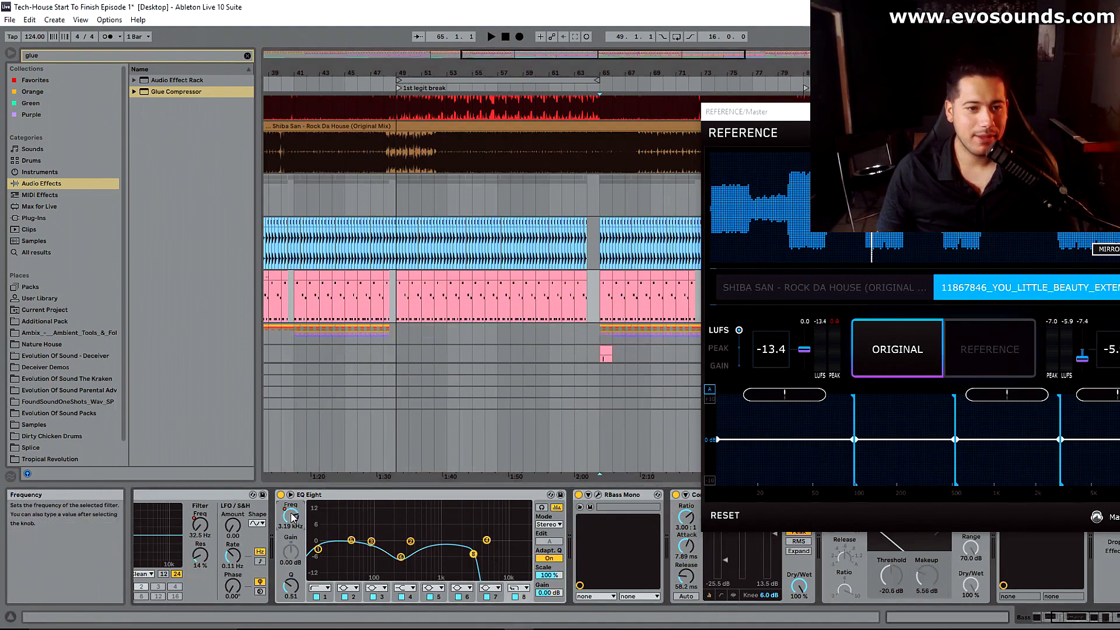
drag(746, 119, 880, 312)
click(599, 292)
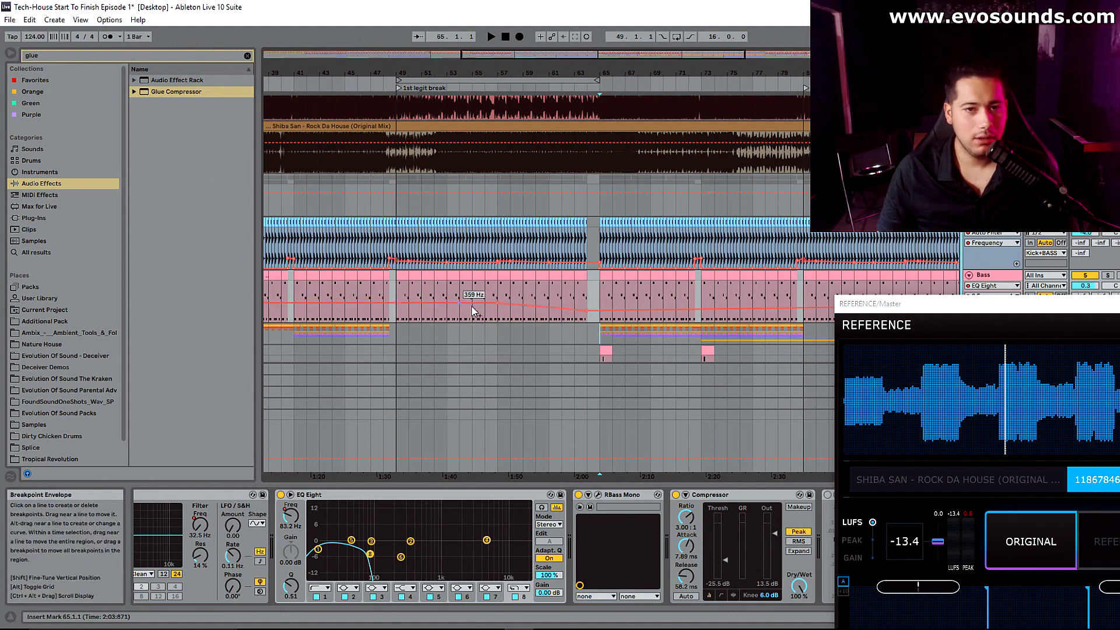
Step: Copy the flat 359 Hz section of the Bass EQ Eight frequency automation before bar 57 to bars 65 and 73
click(499, 318)
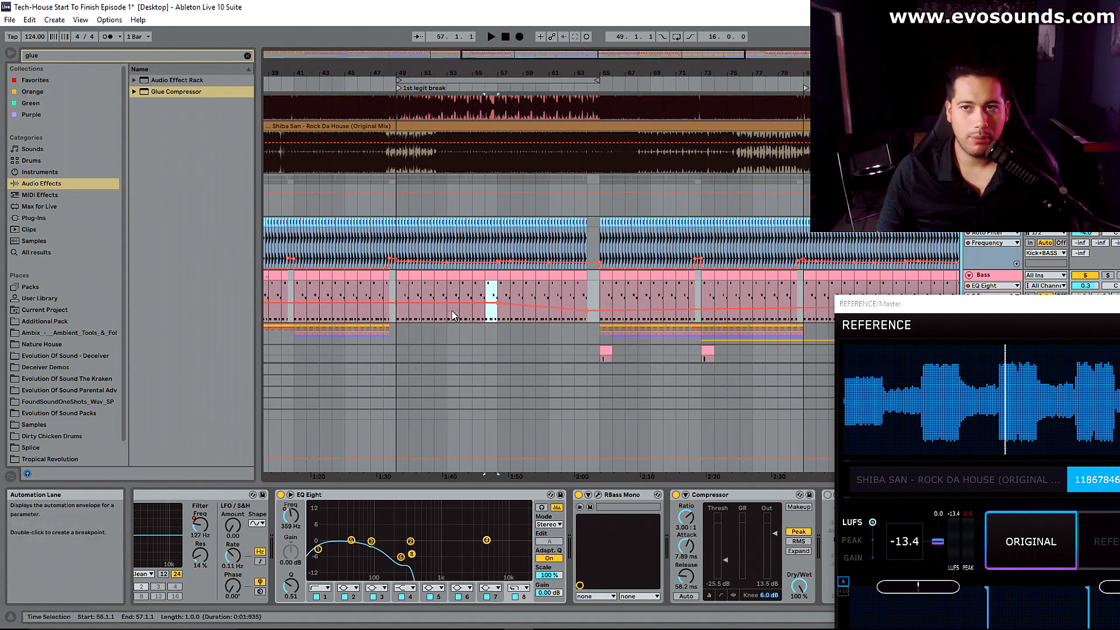
click(599, 300)
key(ctrl+v)
click(706, 301)
key(ctrl+v)
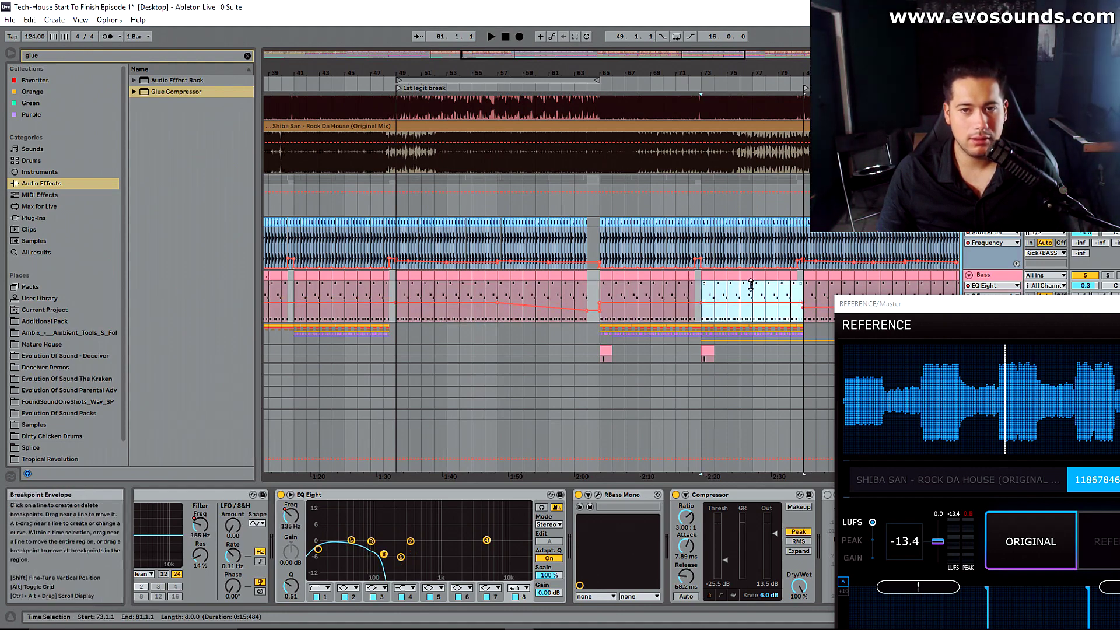
Step: Play from bar 64 and compare the section with 11867846_YOU_LITTLE_BEAUTY_EXTENDED in REFERENCE
key(space)
click(586, 299)
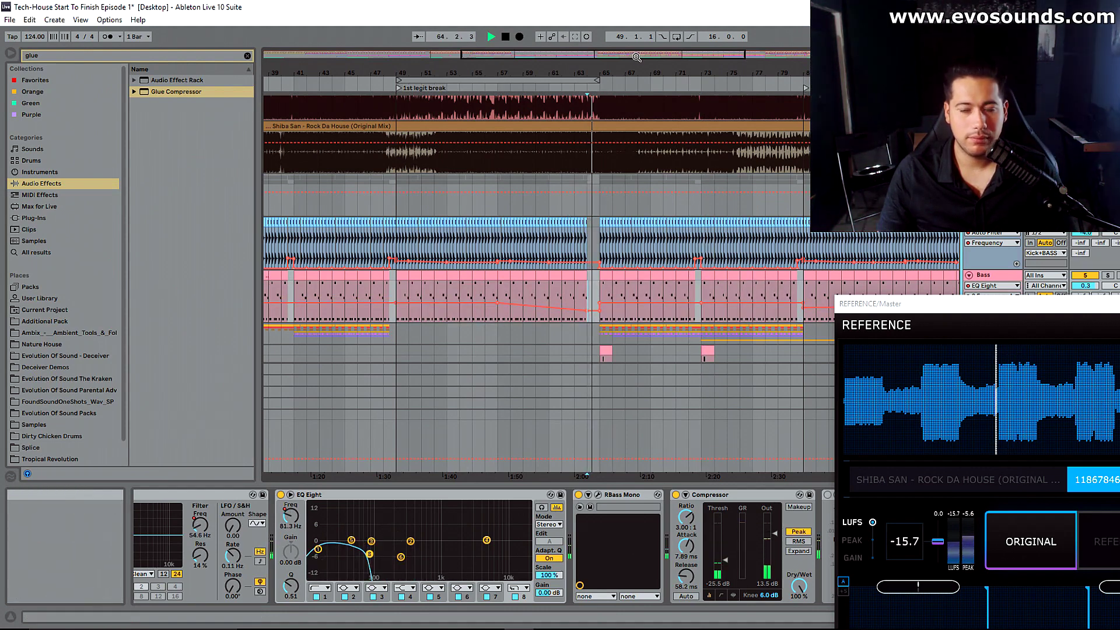
drag(958, 310, 475, 107)
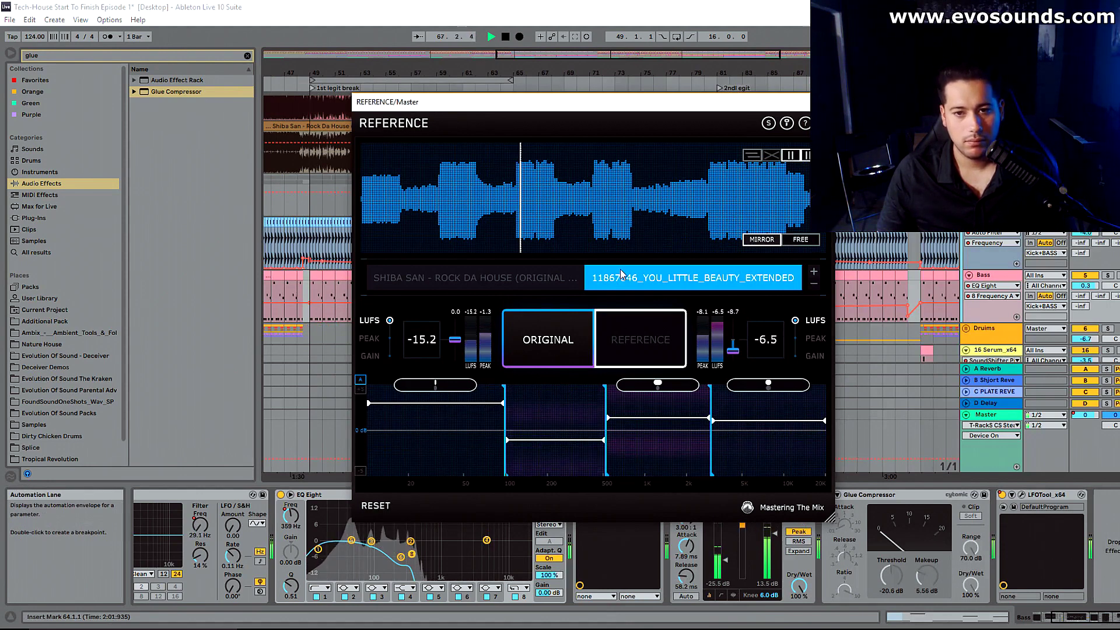
drag(686, 109, 536, 127)
scroll(599, 295, down, 5)
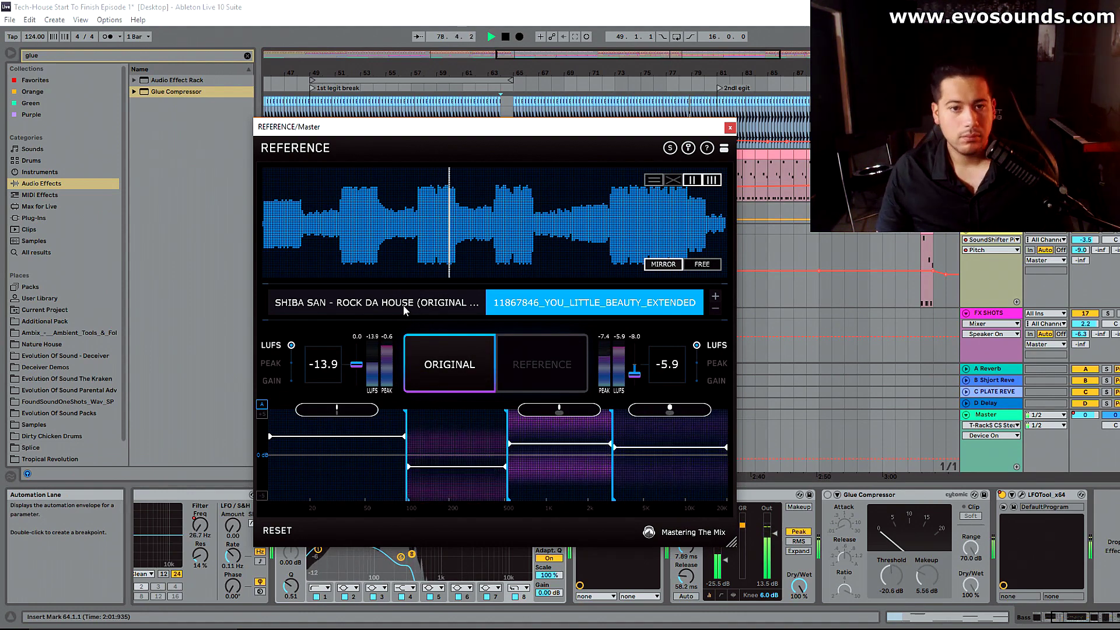
Step: Stop playback and loop the two bars from 65 to 67 using a selection on the Bass track
drag(704, 129, 408, 91)
key(space)
click(528, 158)
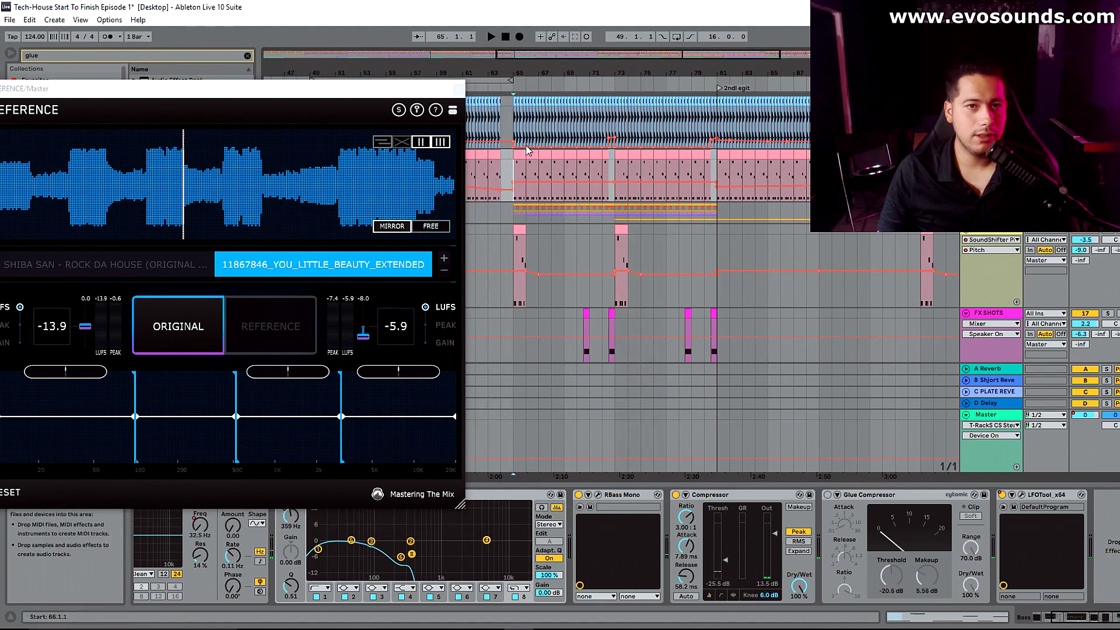
key(space)
drag(581, 55, 574, 90)
key(space)
drag(622, 159, 689, 158)
key(ctrl+l)
Step: Reset the REFERENCE analysis, alternate between original and reference with the third band soloed, unsolo it, close the plugin and stop playback
drag(351, 94, 668, 104)
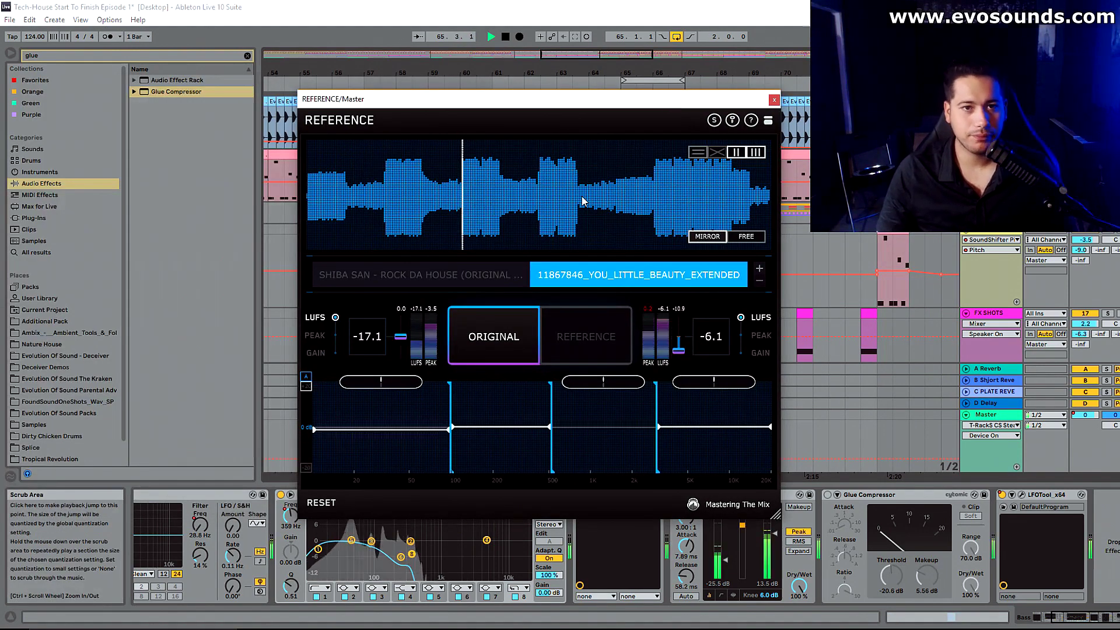
click(322, 506)
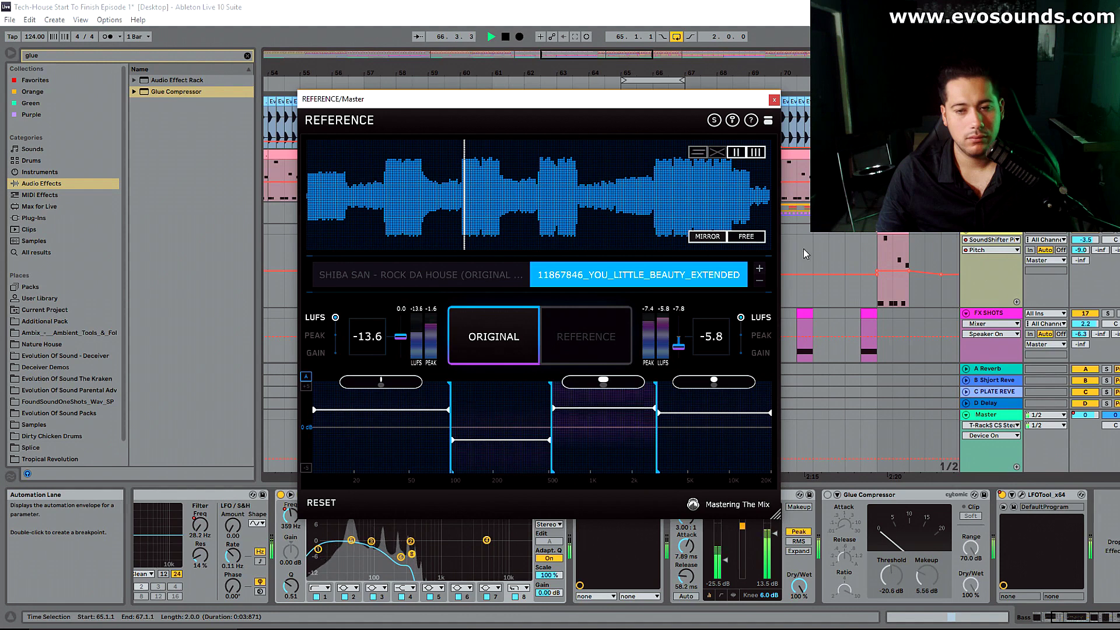
click(589, 344)
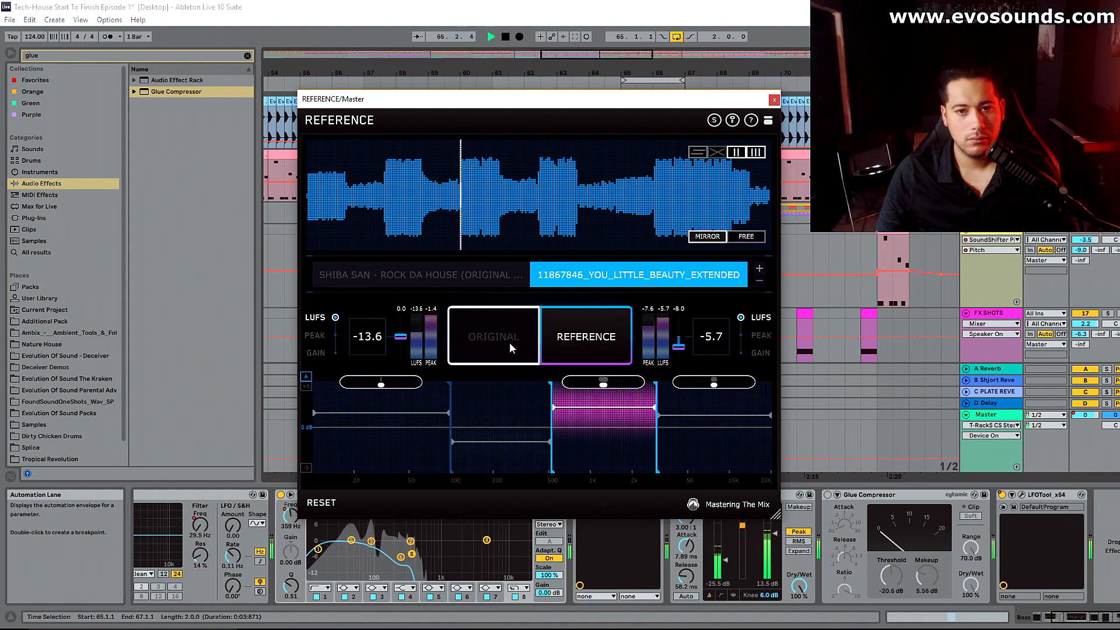
key(space)
click(509, 342)
key(space)
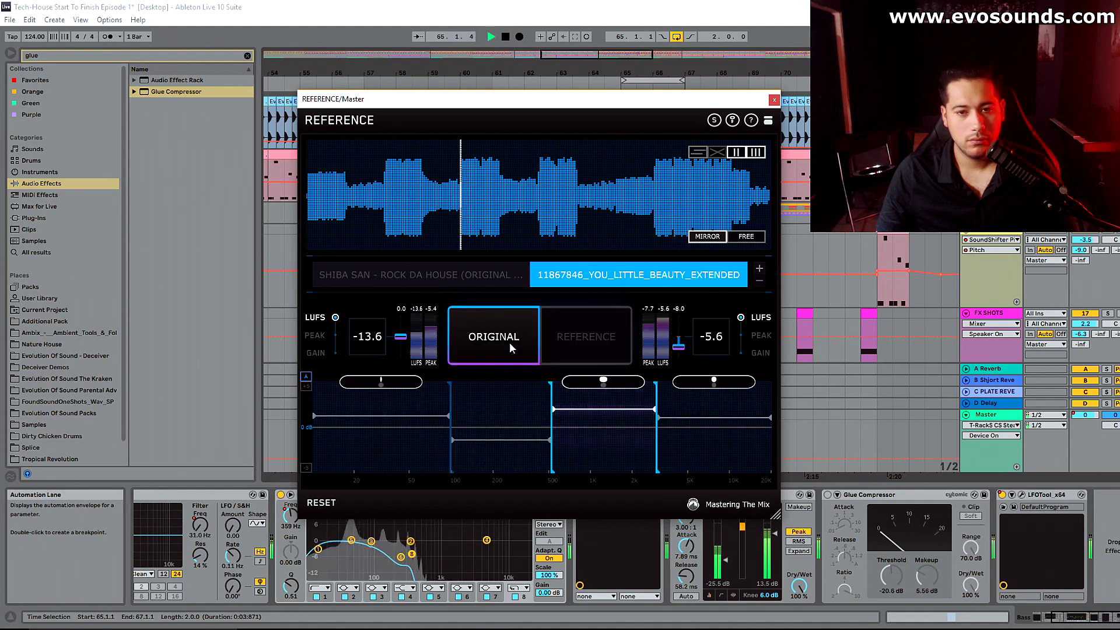
click(562, 346)
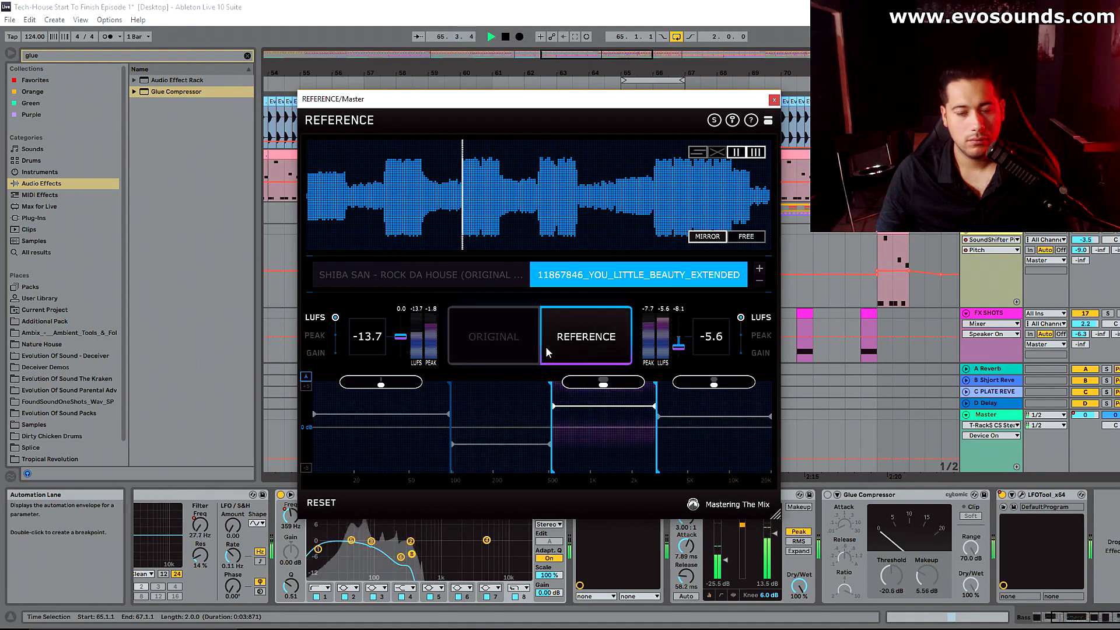
click(492, 345)
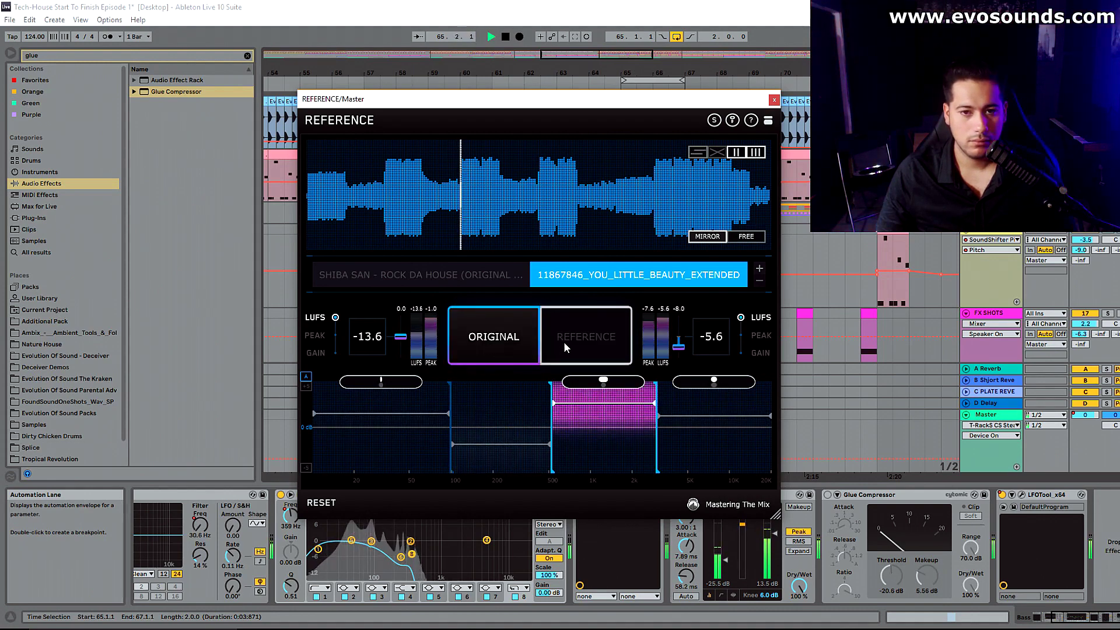
click(510, 348)
click(510, 348)
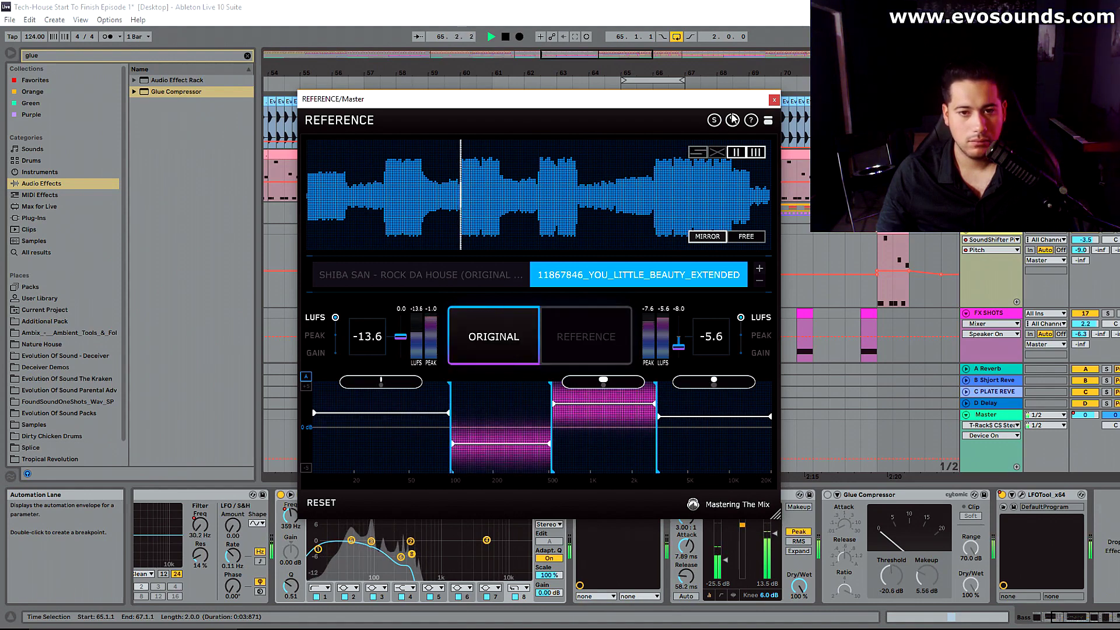
click(775, 100)
key(space)
Step: Enable band 6 of the 16 Serum_x64 track's EQ Eight, cut it by 6.07 dB at 539 Hz, and reopen REFERENCE on the Master
click(990, 229)
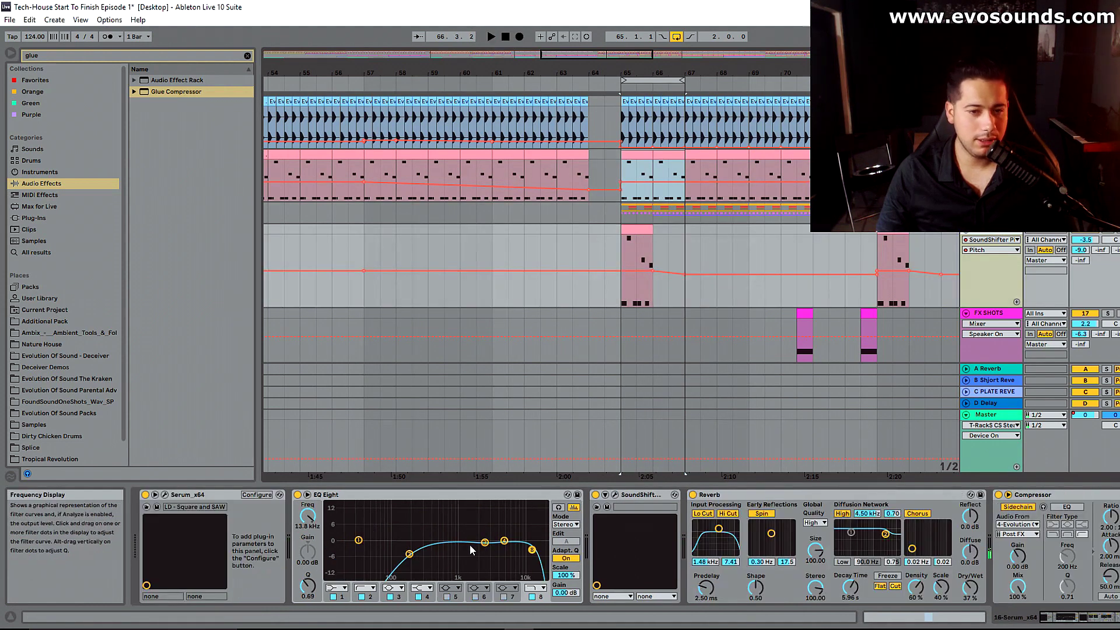
click(474, 597)
key(space)
drag(464, 526, 440, 508)
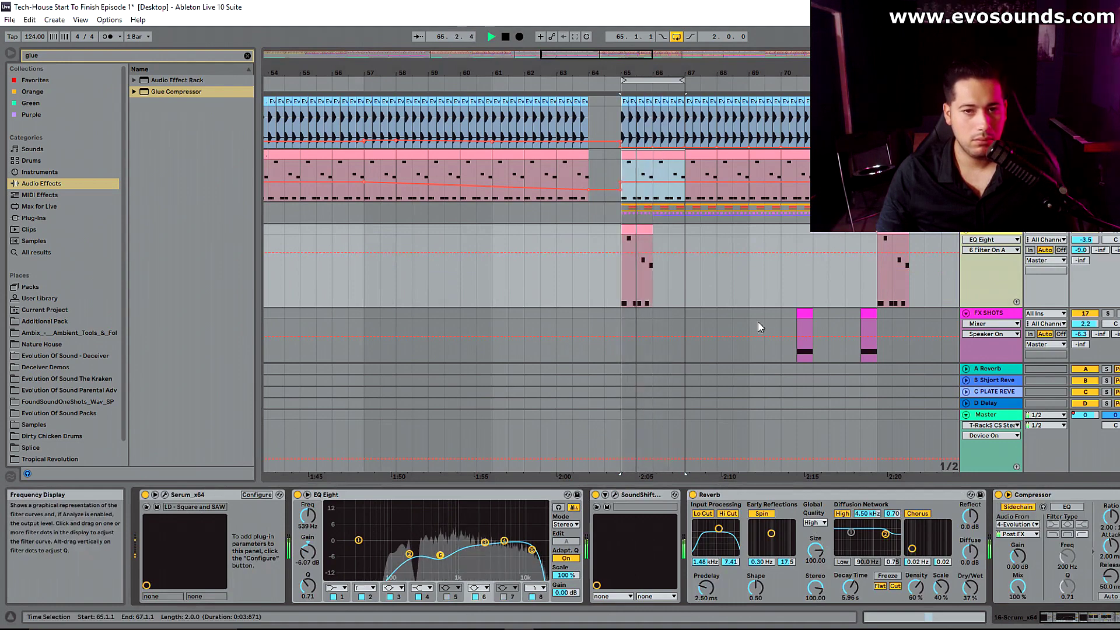
key(Tab)
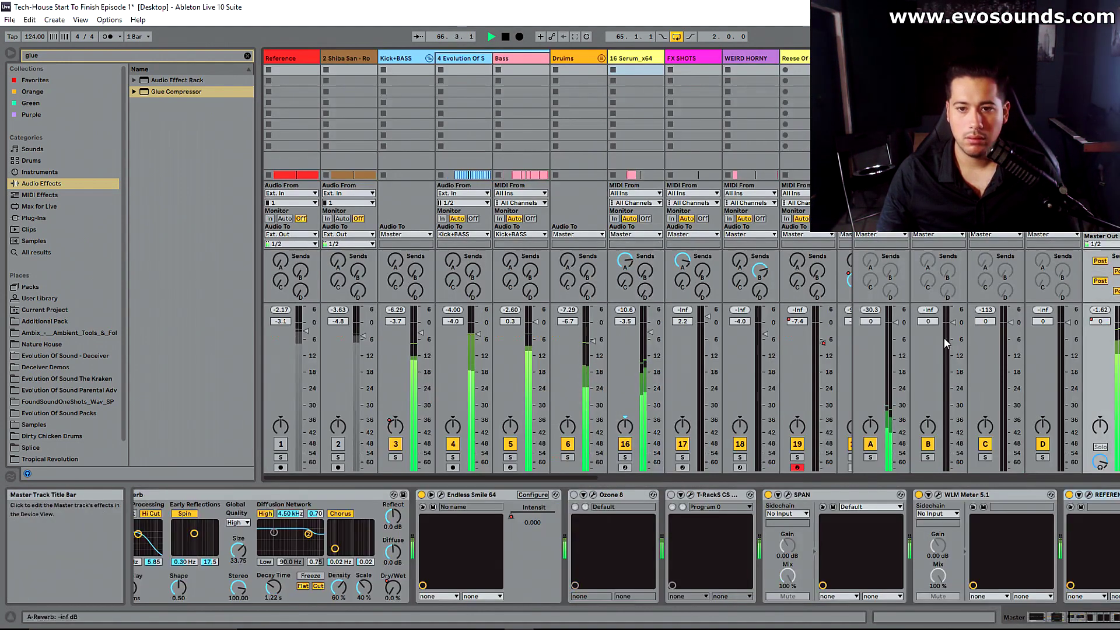
click(1088, 496)
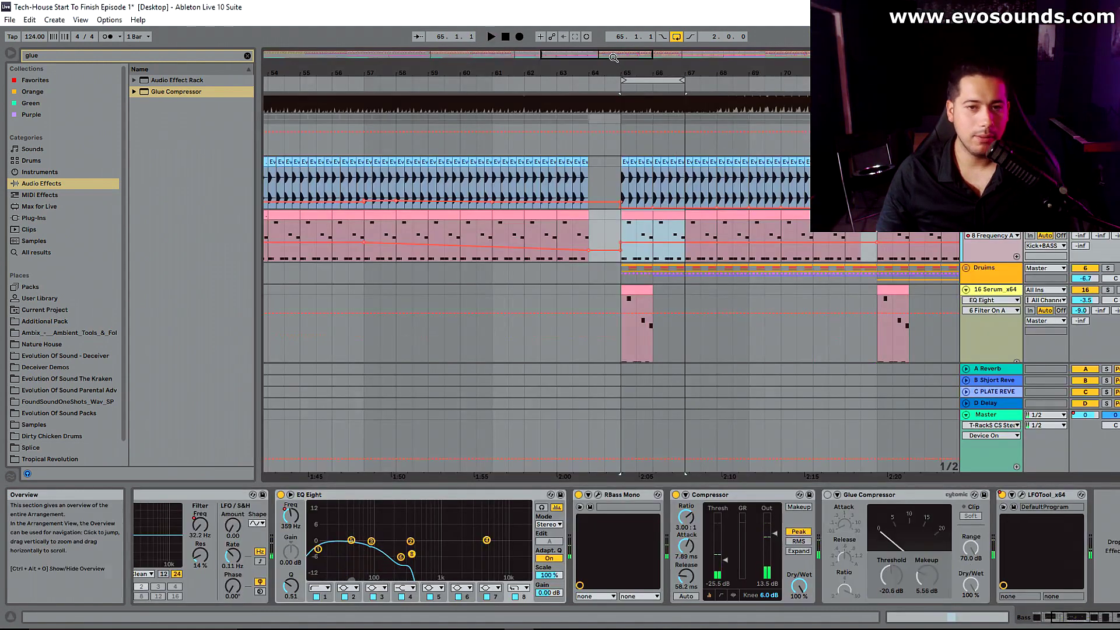
Step: Play the arrangement from bar 73 and inspect the volume curve in the Bass track's LFOTool
mouse_move(614, 57)
mouse_down()
mouse_move(604, 47)
mouse_move(615, 40)
mouse_up()
scroll(635, 254, down, 9)
scroll(535, 249, up, 3)
scroll(491, 222, down, 5)
scroll(551, 227, up, 10)
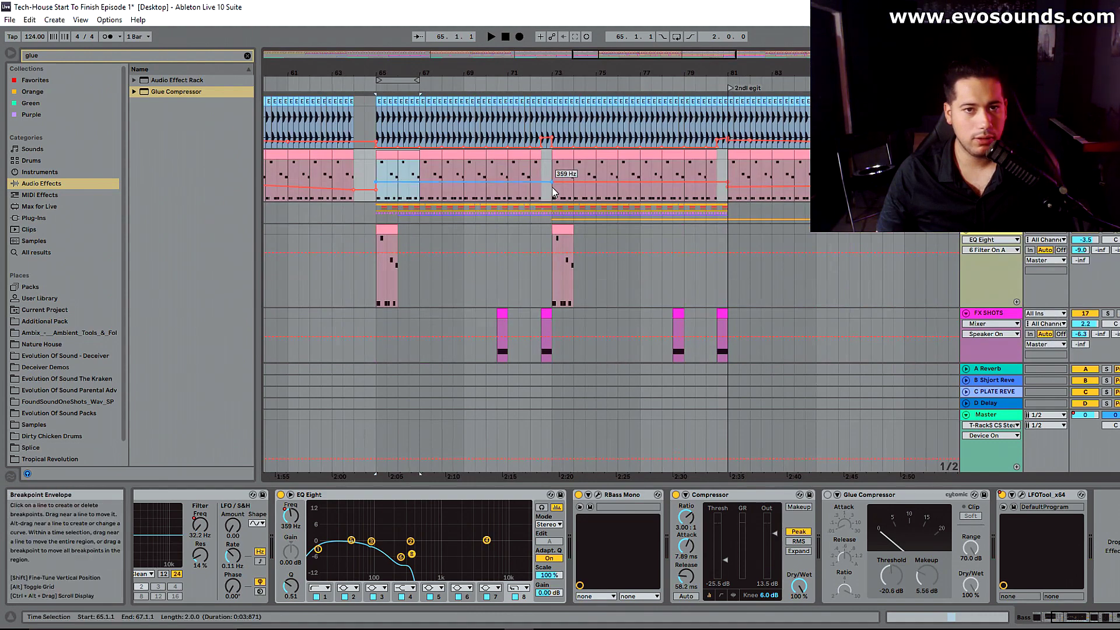
click(553, 177)
key(space)
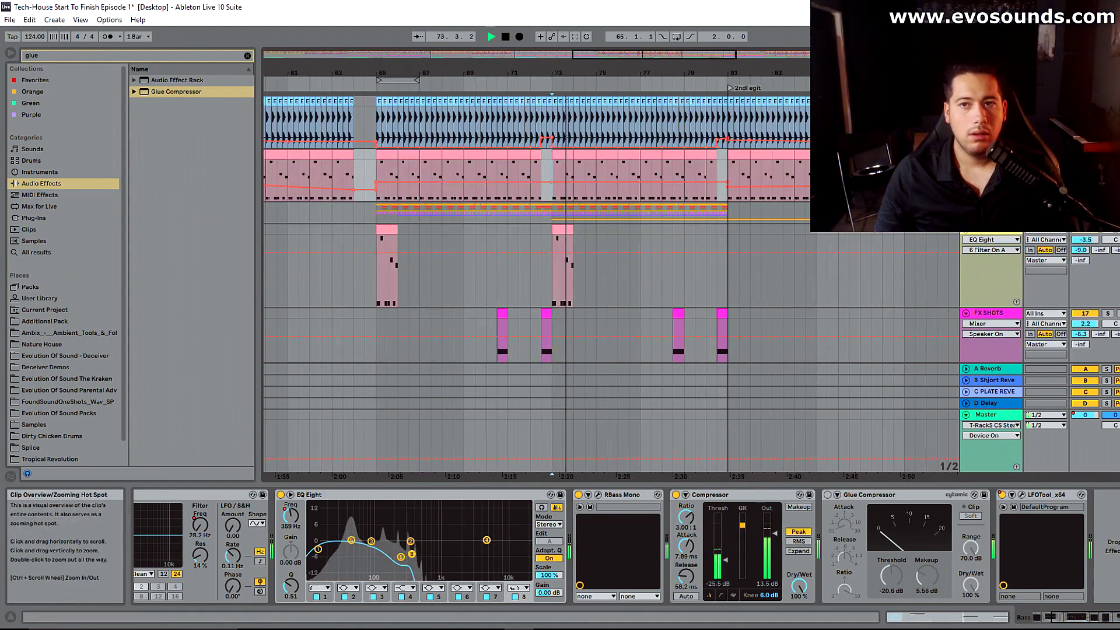
click(1004, 506)
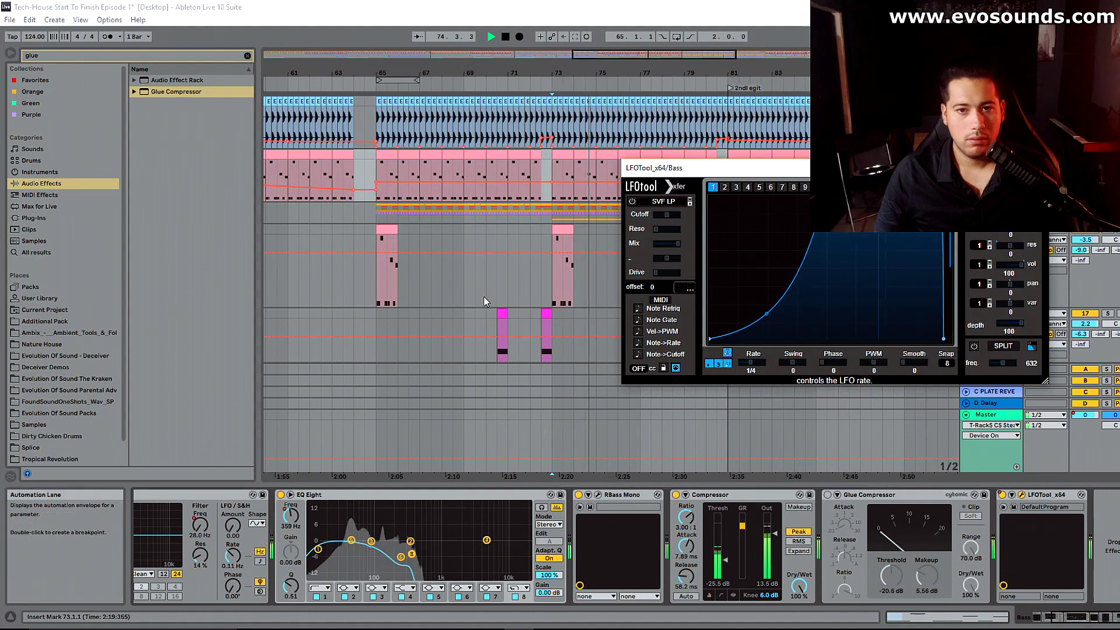
click(1036, 168)
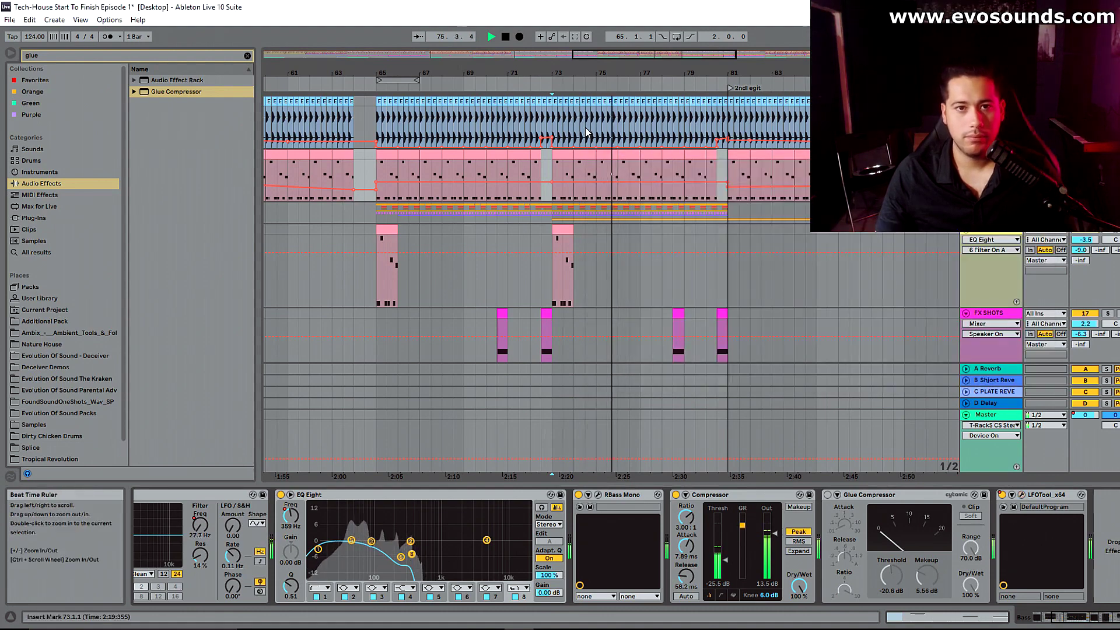
drag(621, 55, 621, 42)
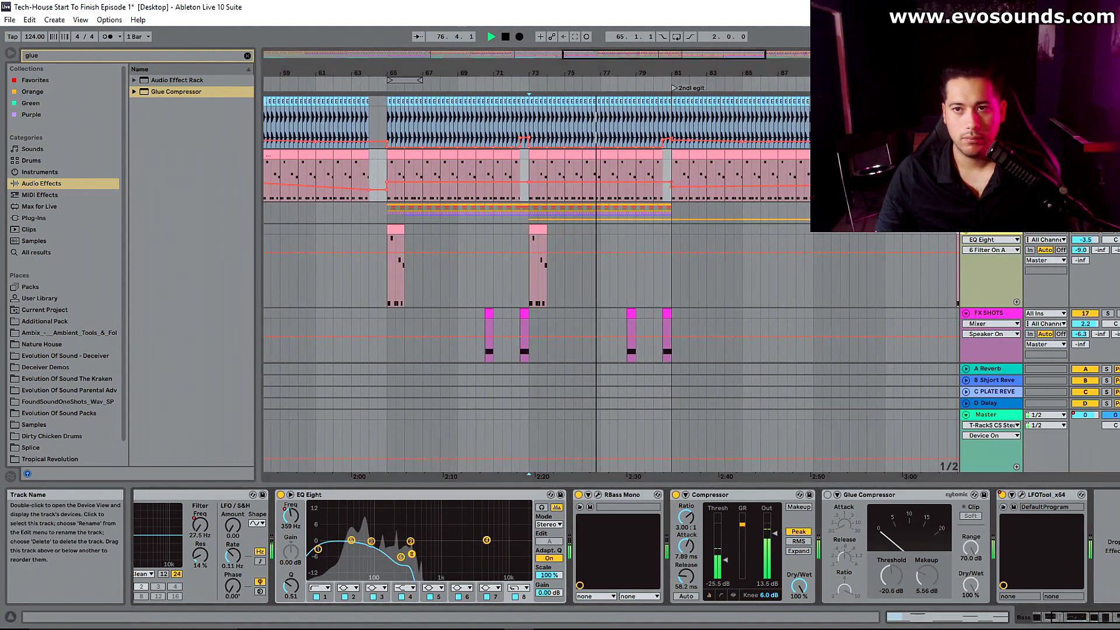
Step: Reopen REFERENCE on the Master to compare band levels during playback up to bar 82, stop playback and close the plugin
key(Tab)
click(1102, 59)
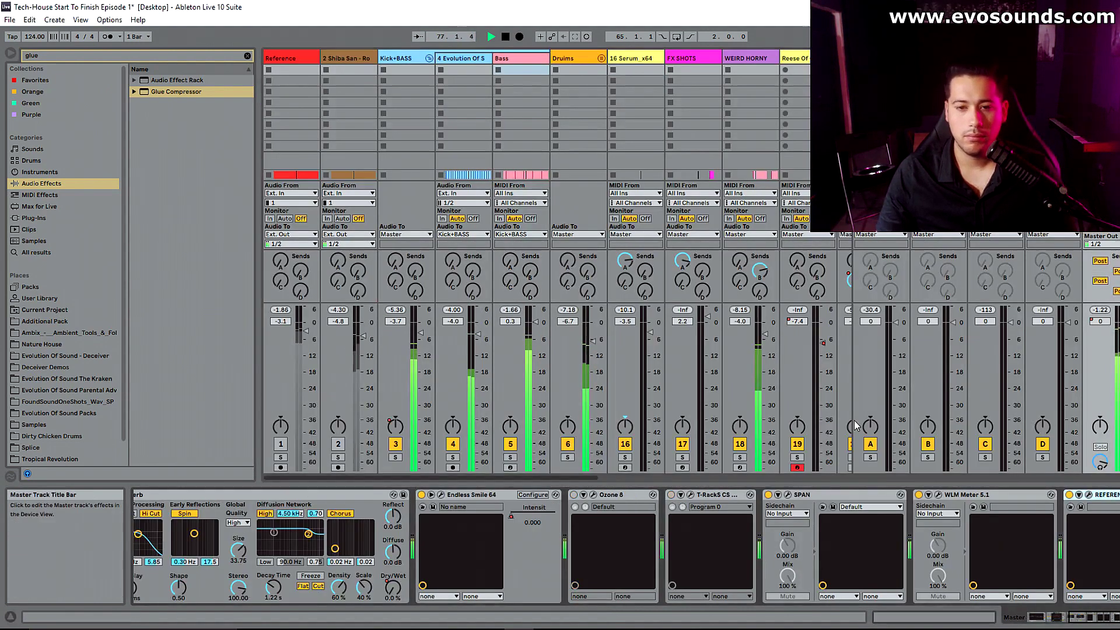
click(1088, 495)
key(Tab)
drag(555, 99, 552, 118)
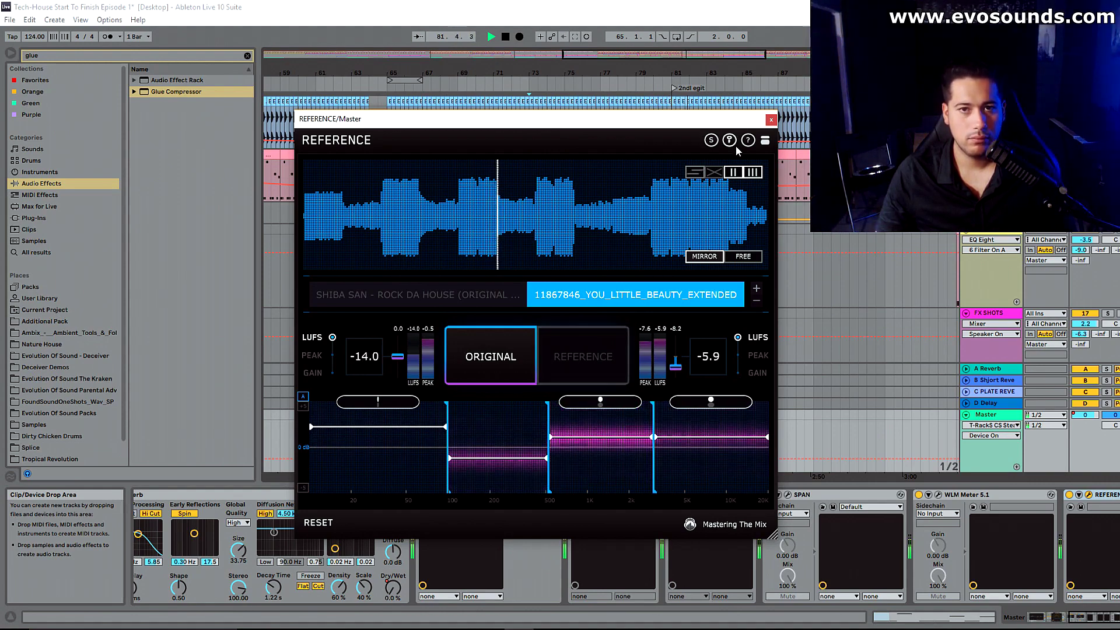
drag(758, 124, 759, 139)
key(space)
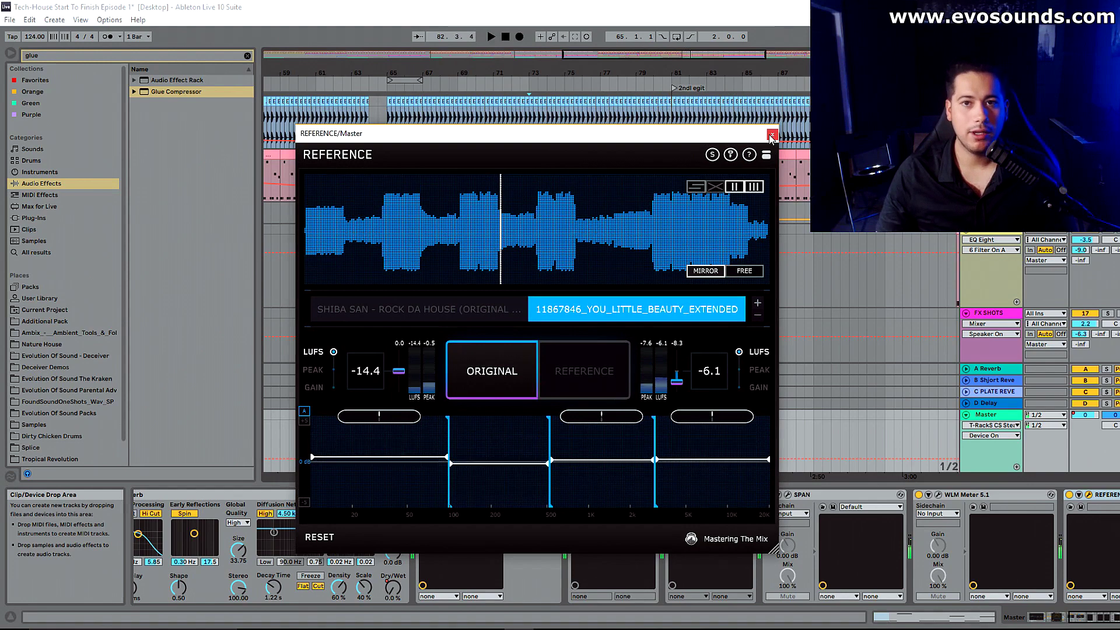
click(771, 135)
Step: Loop bars 81 to 96 using a selection on the Bass track and reopen REFERENCE on the Master
drag(741, 73, 466, 178)
drag(378, 201, 676, 183)
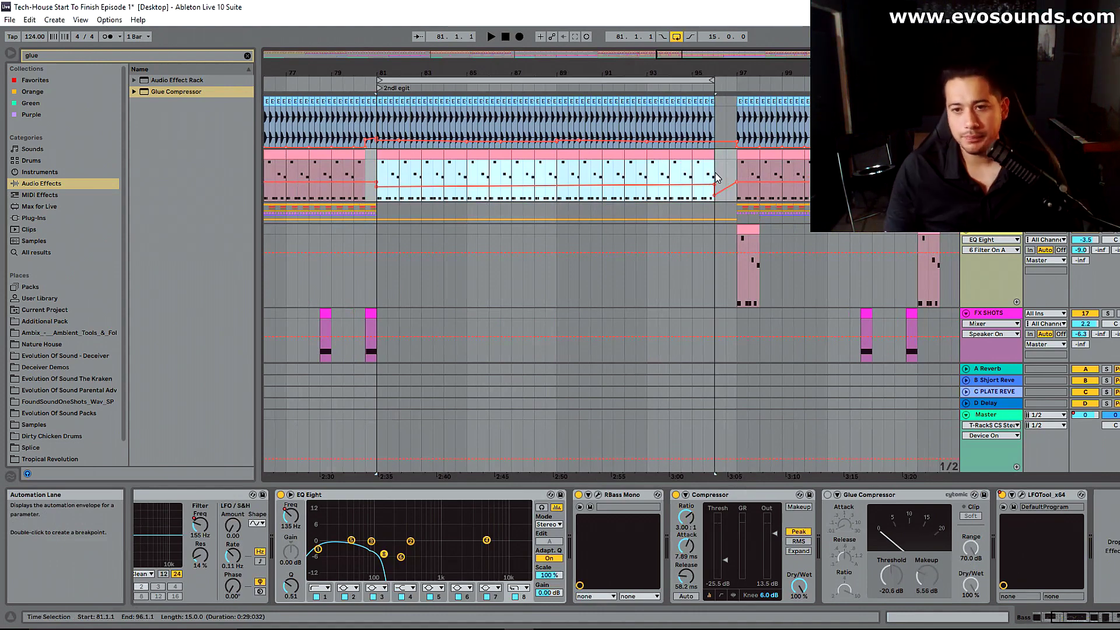
click(1001, 414)
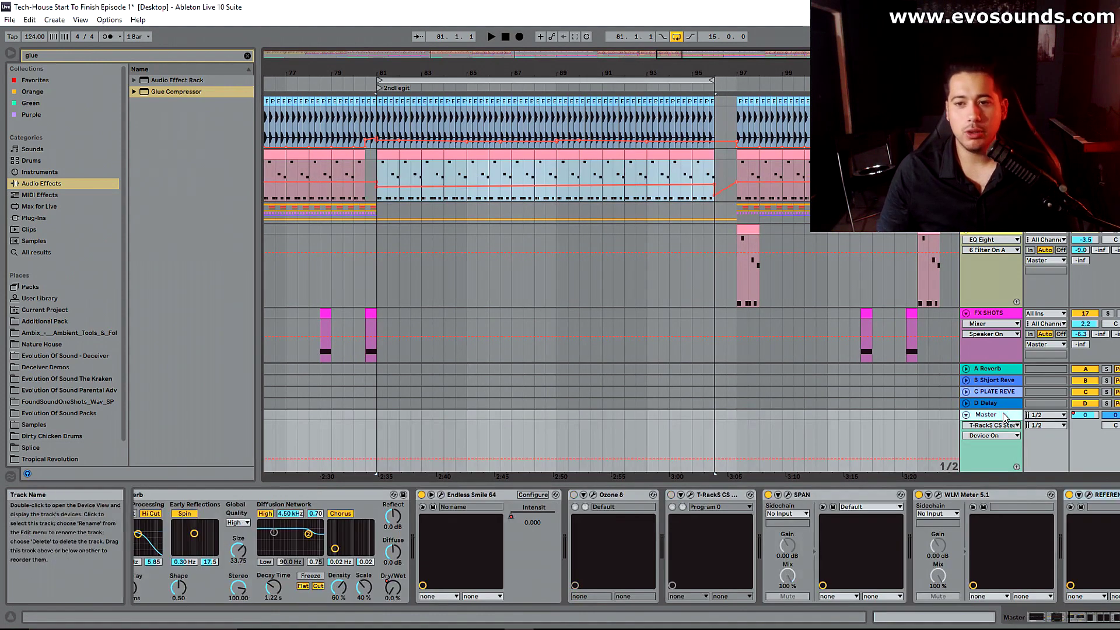
click(1088, 495)
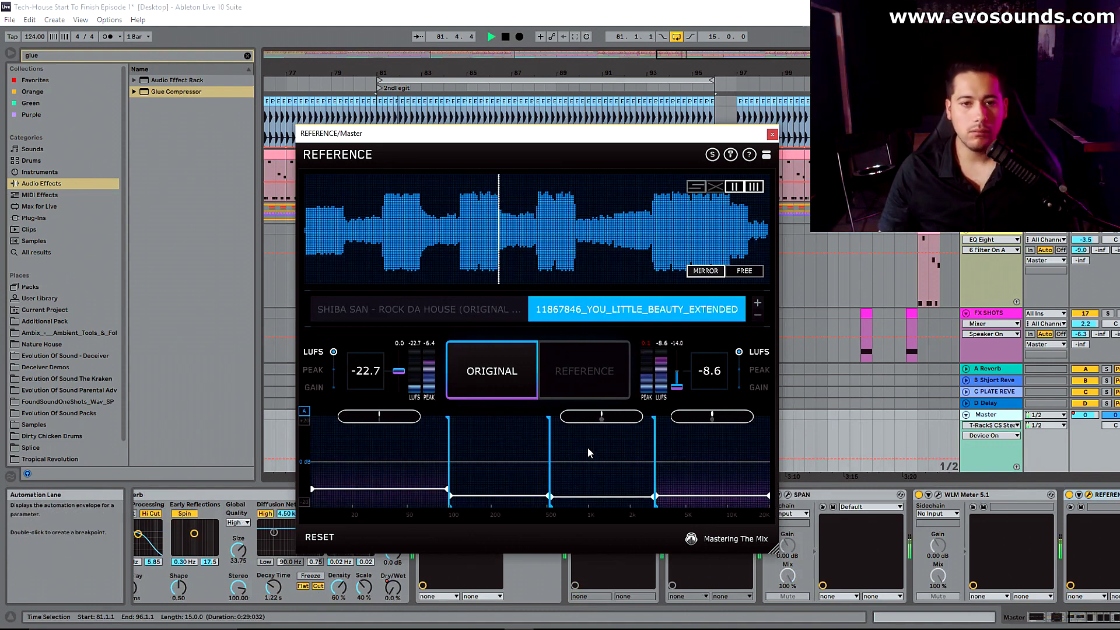
Step: Reset the REFERENCE analysis and compare the looped section's band levels with the YOU_LITTLE_BEAUTY reference track
click(320, 537)
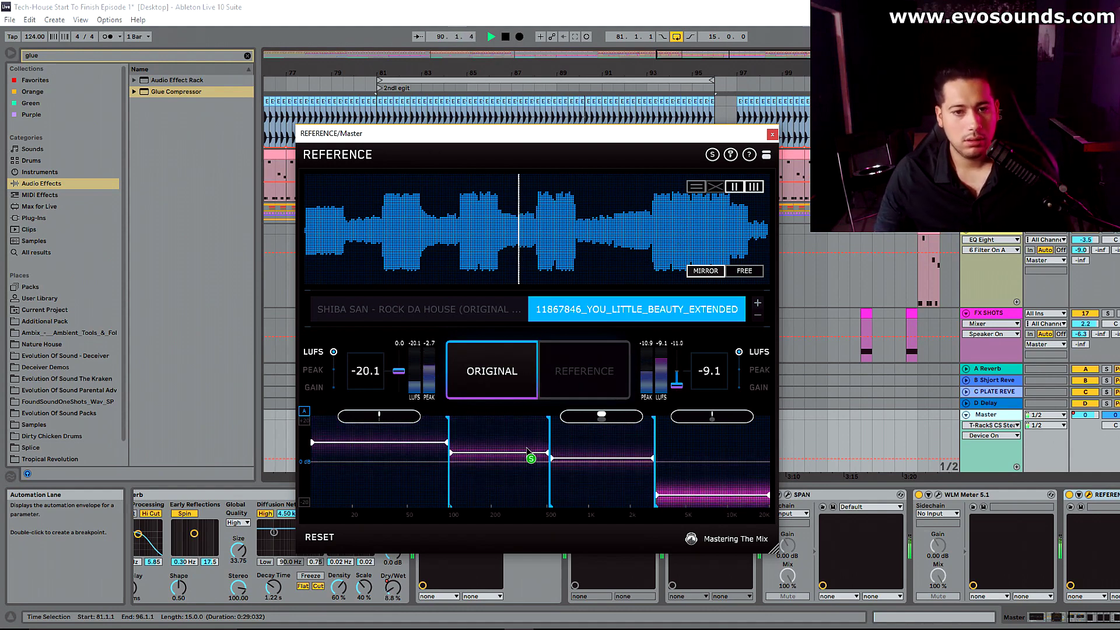
drag(725, 140, 555, 74)
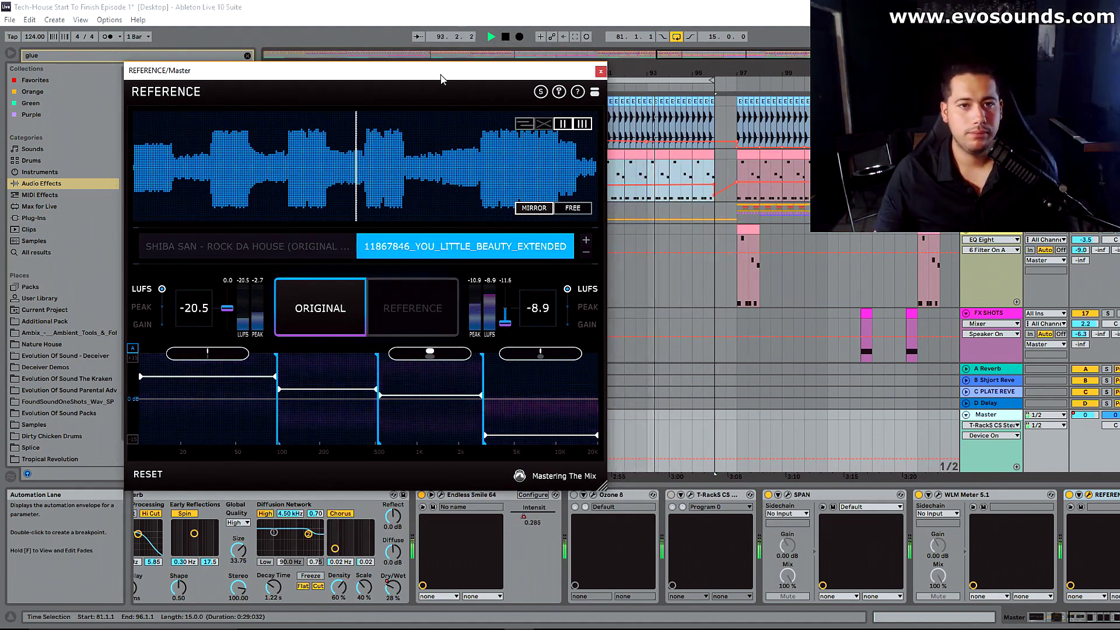
drag(438, 76, 623, 140)
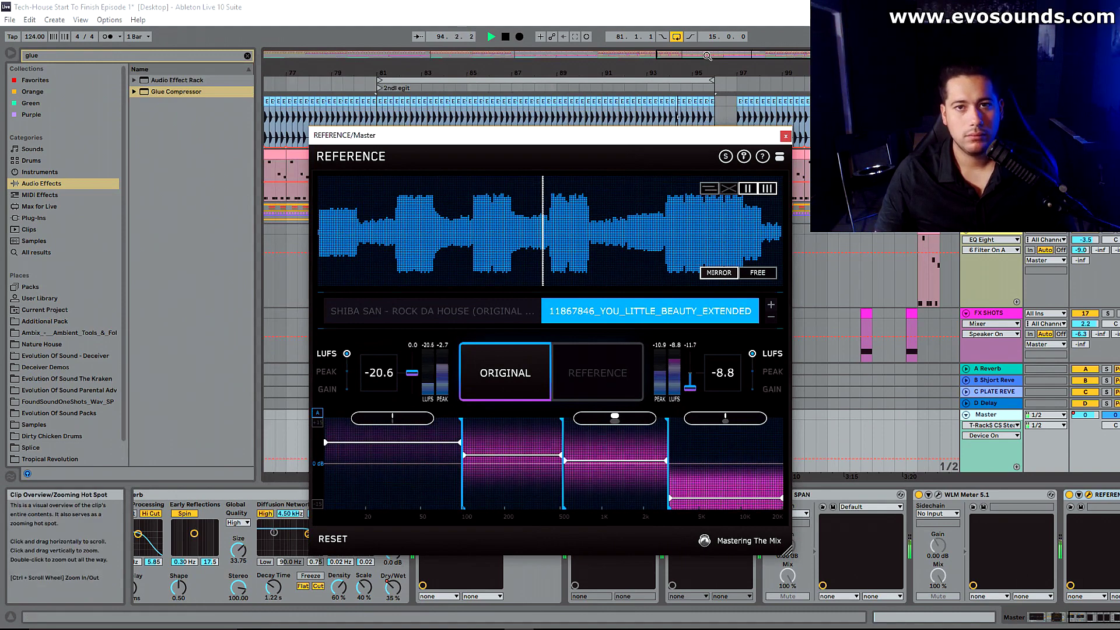
Step: Turn the arrangement loop off and switch REFERENCE to the SHIBA SAN - ROCK DA HOUSE track
click(677, 39)
drag(690, 56, 715, 56)
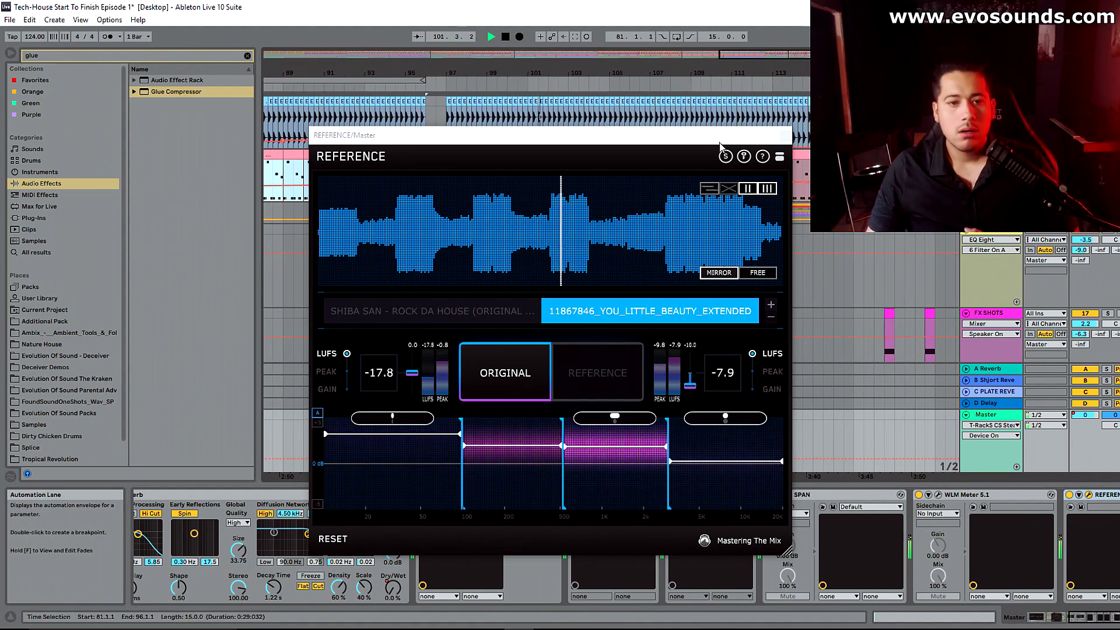
click(478, 309)
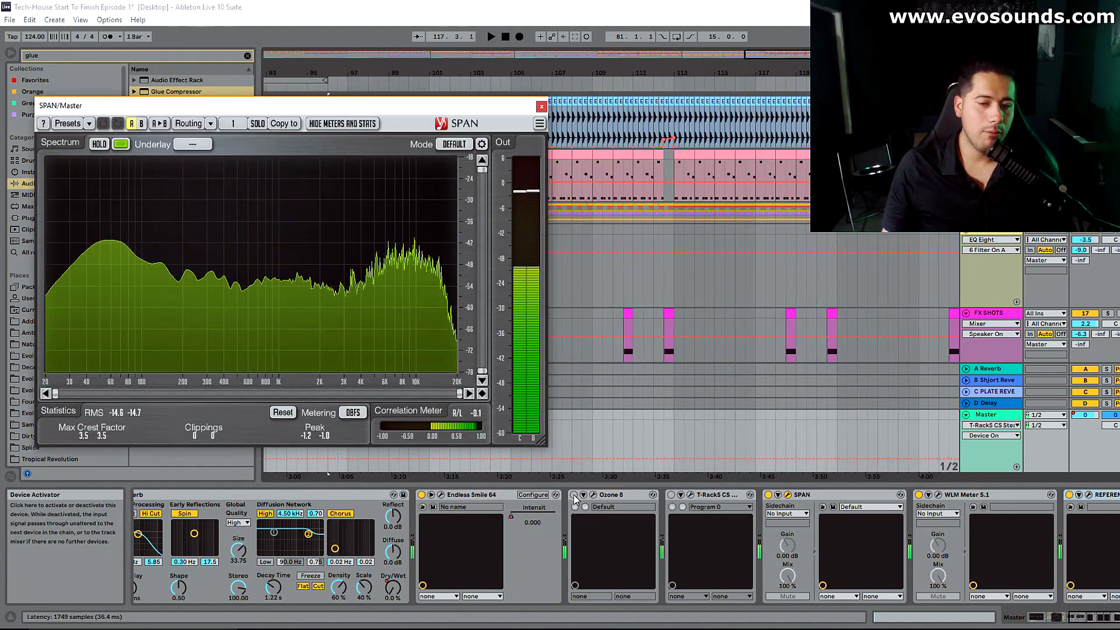
Step: Close SPAN and audition the arrangement from bar 3, bar 17 and bar 31
click(542, 106)
drag(514, 73, 496, 18)
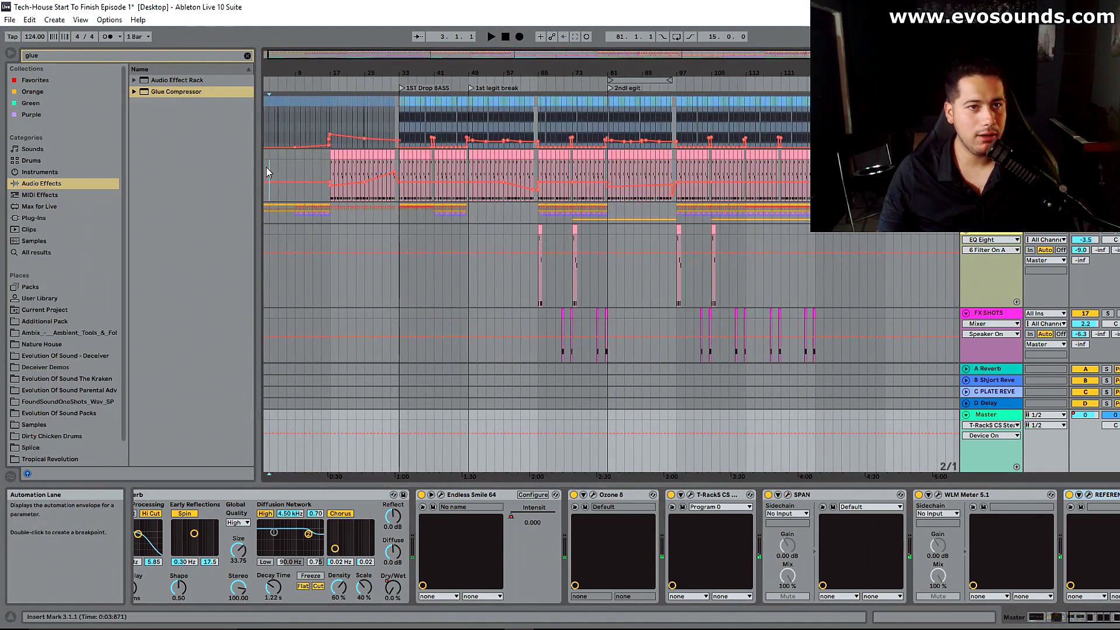
click(268, 170)
key(space)
drag(290, 54, 297, 110)
key(space)
click(483, 177)
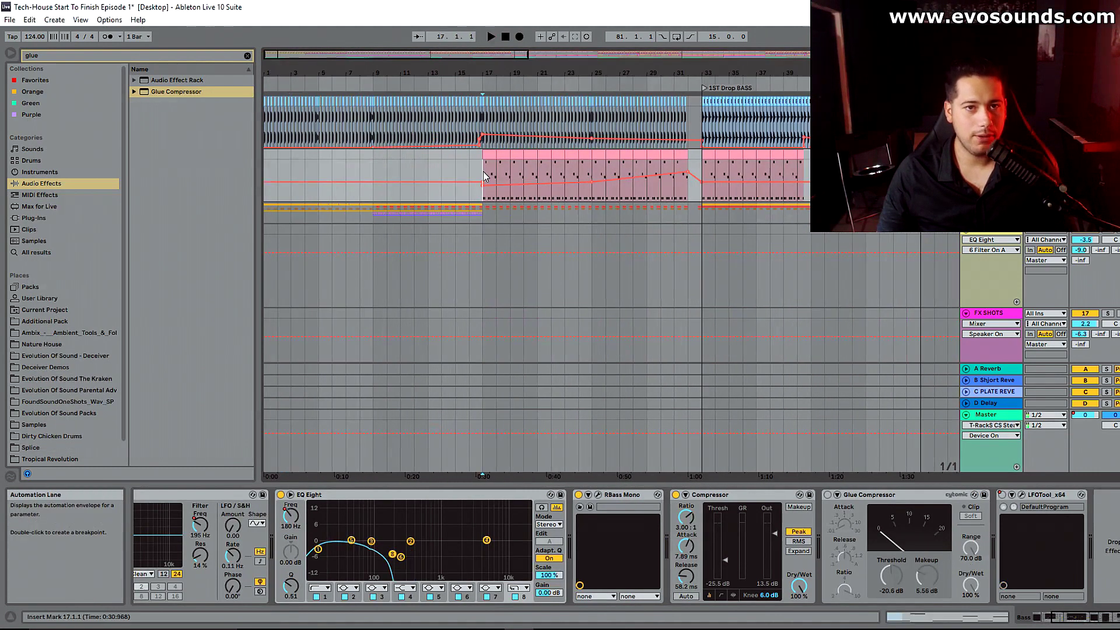
key(space)
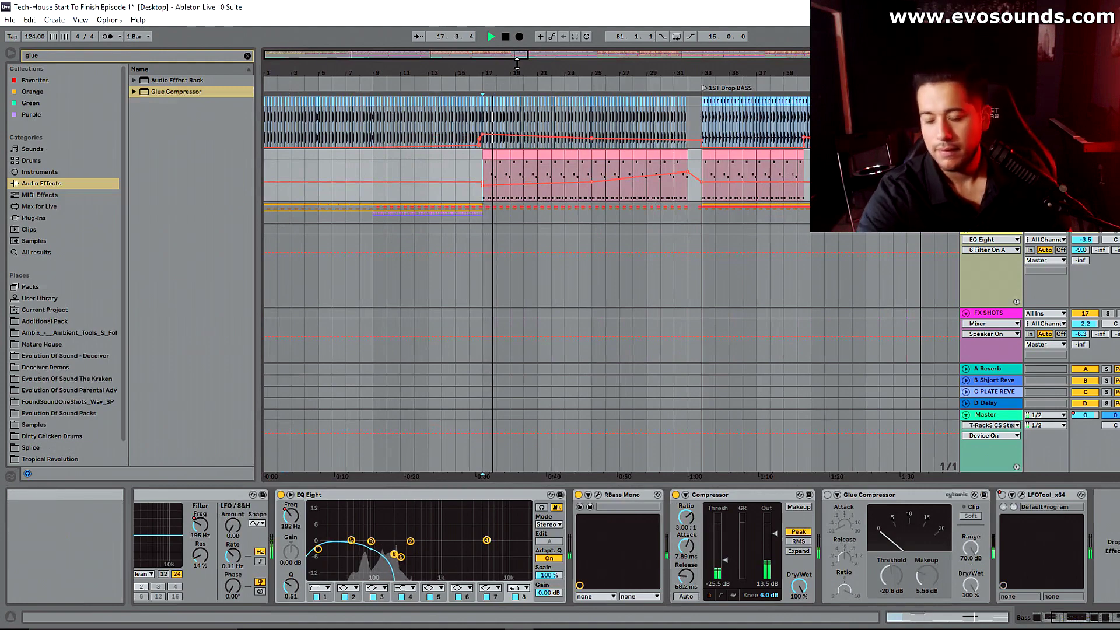
key(space)
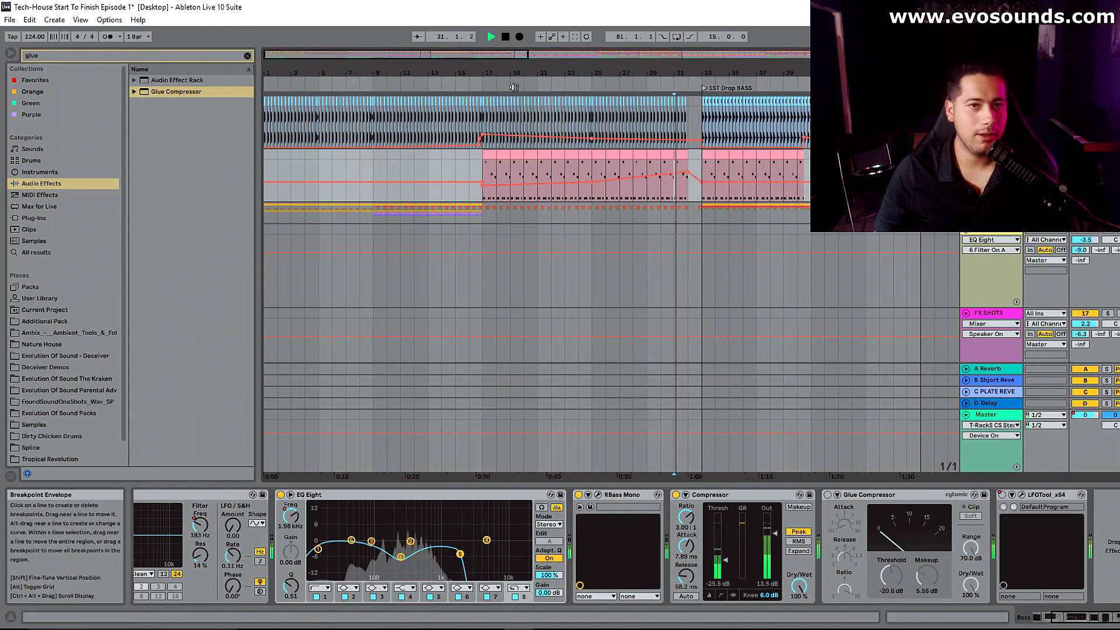
Step: Reopen REFERENCE on the Master to compare the first bass drop with the Shiba San track
drag(469, 58, 521, 57)
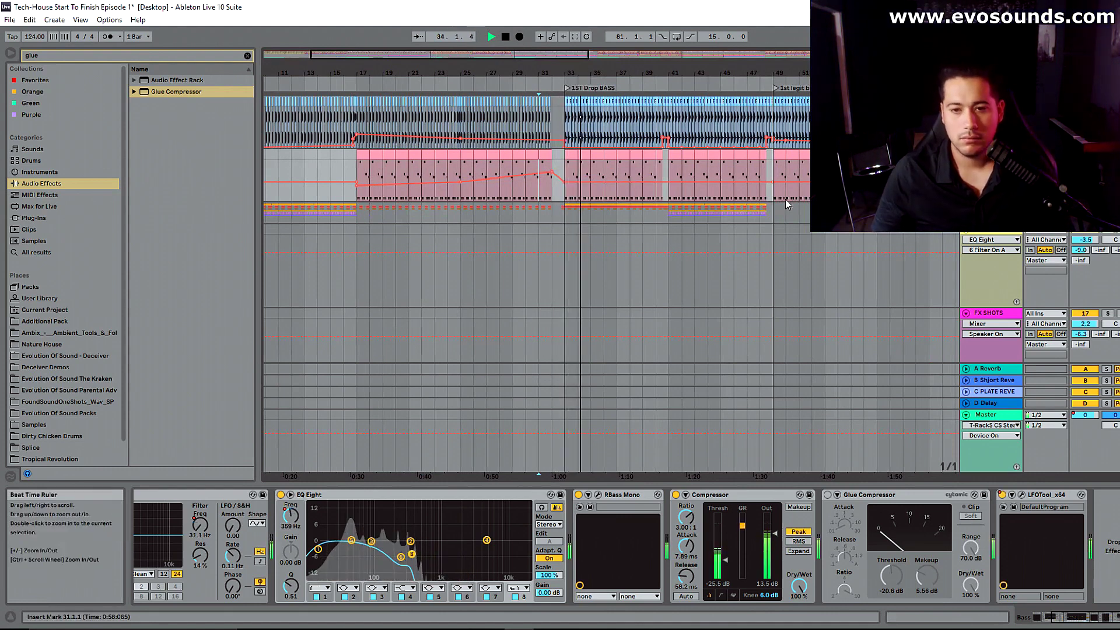
key(Tab)
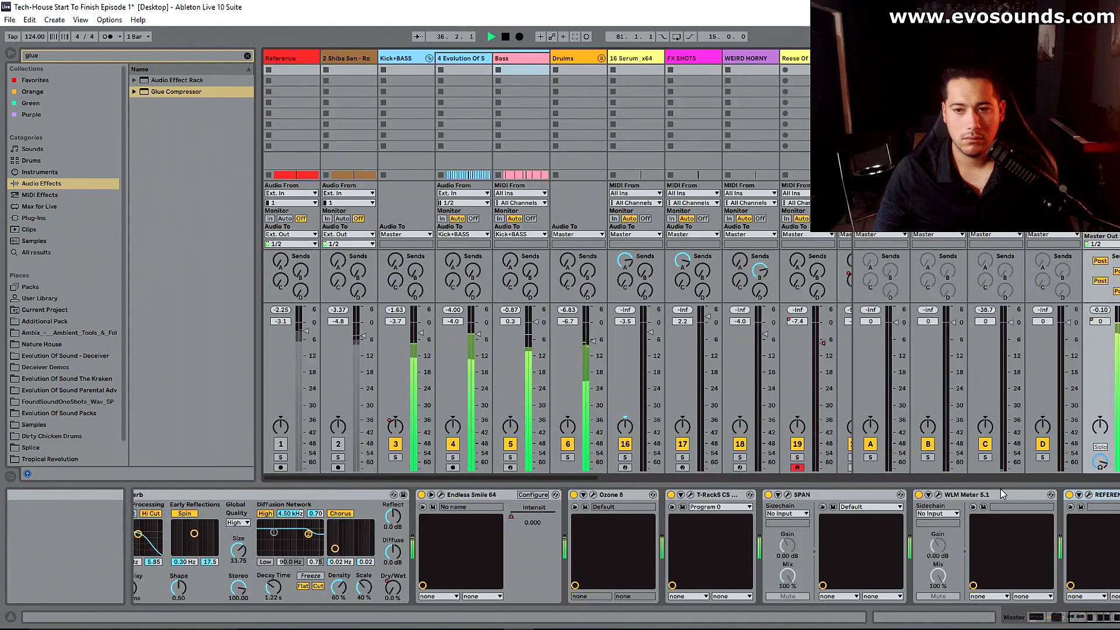
click(1089, 495)
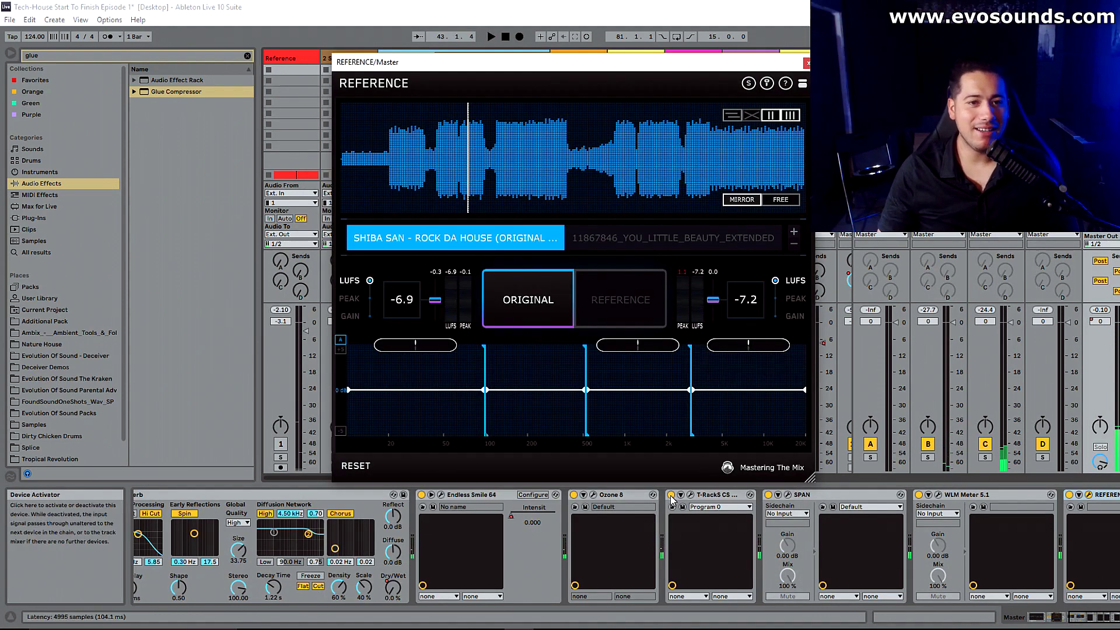
Step: Deactivate and delete the T-RackS CS limiter from the Master, and restart playback
click(671, 495)
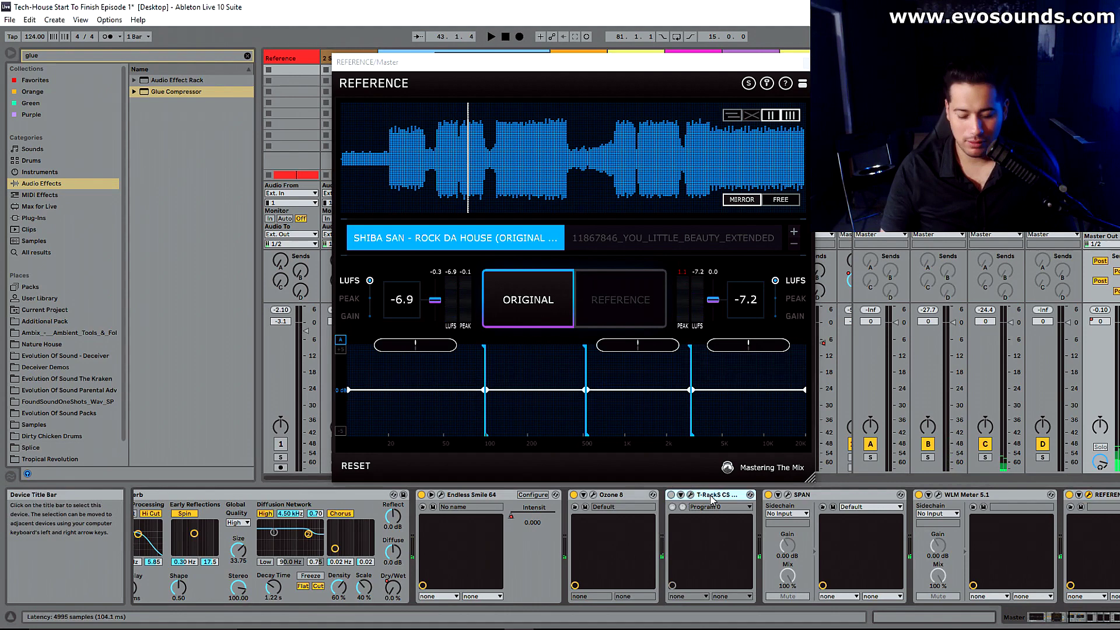
key(Delete)
key(space)
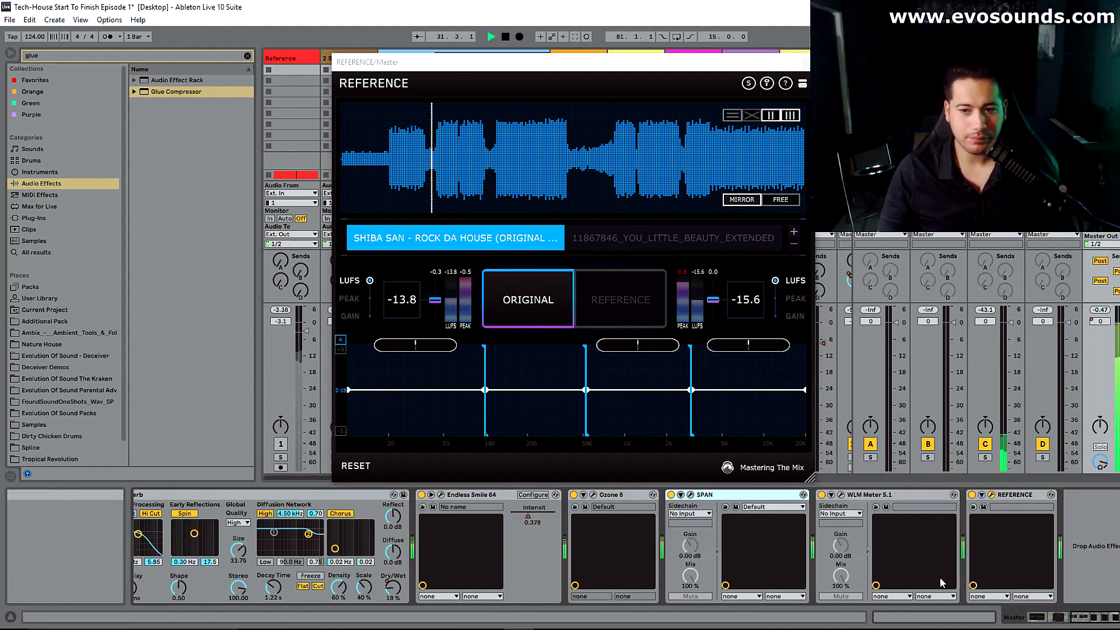
Step: Set band 2 of the Master's EQ Eight to 0.12 dB at 56.2 Hz
drag(1077, 619, 1030, 618)
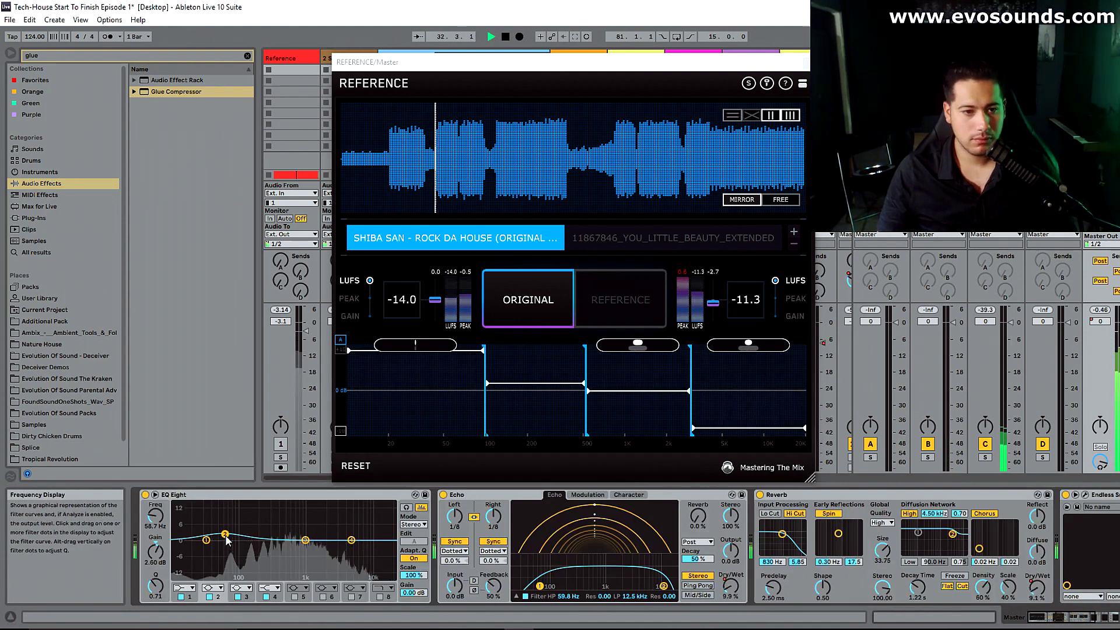
drag(225, 535, 226, 541)
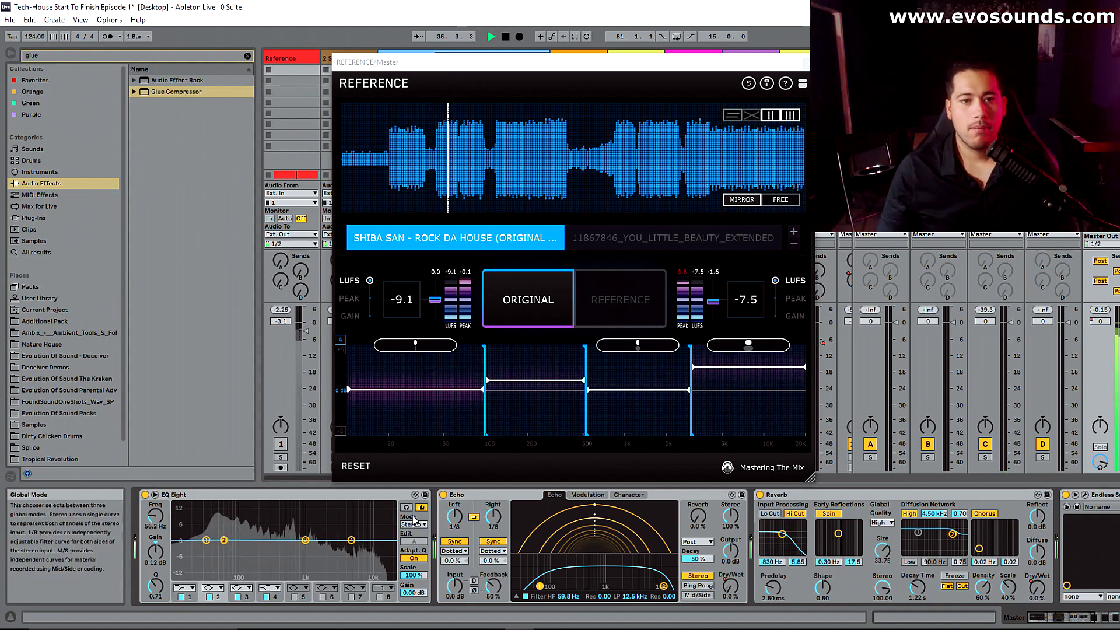
Step: Open SPAN on the Master and move its window clear of the browser
scroll(894, 490, down, 5)
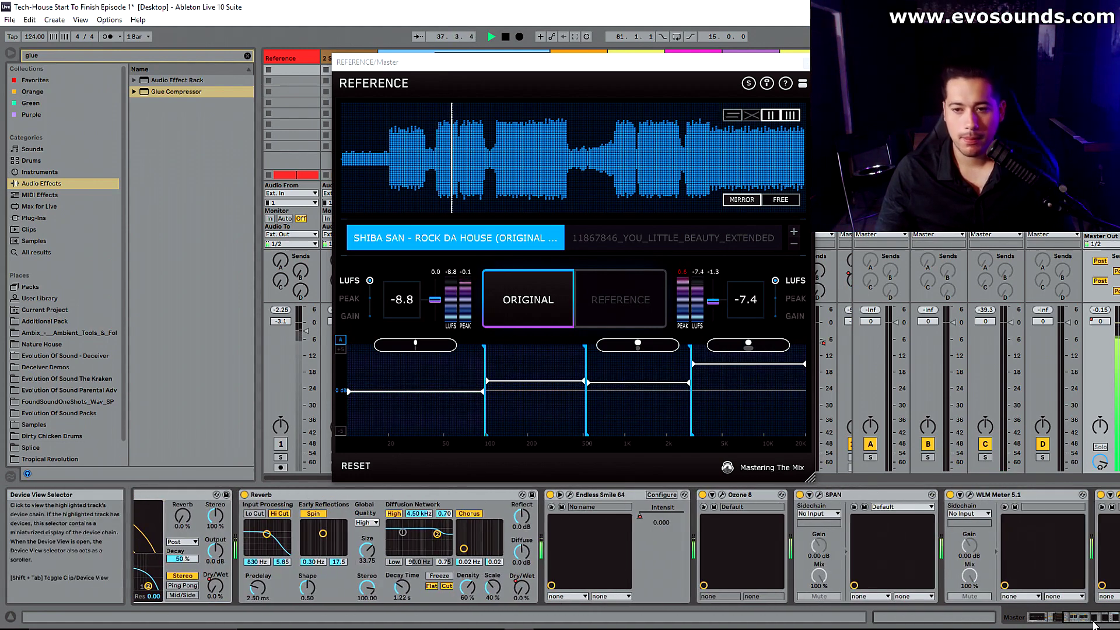
click(820, 494)
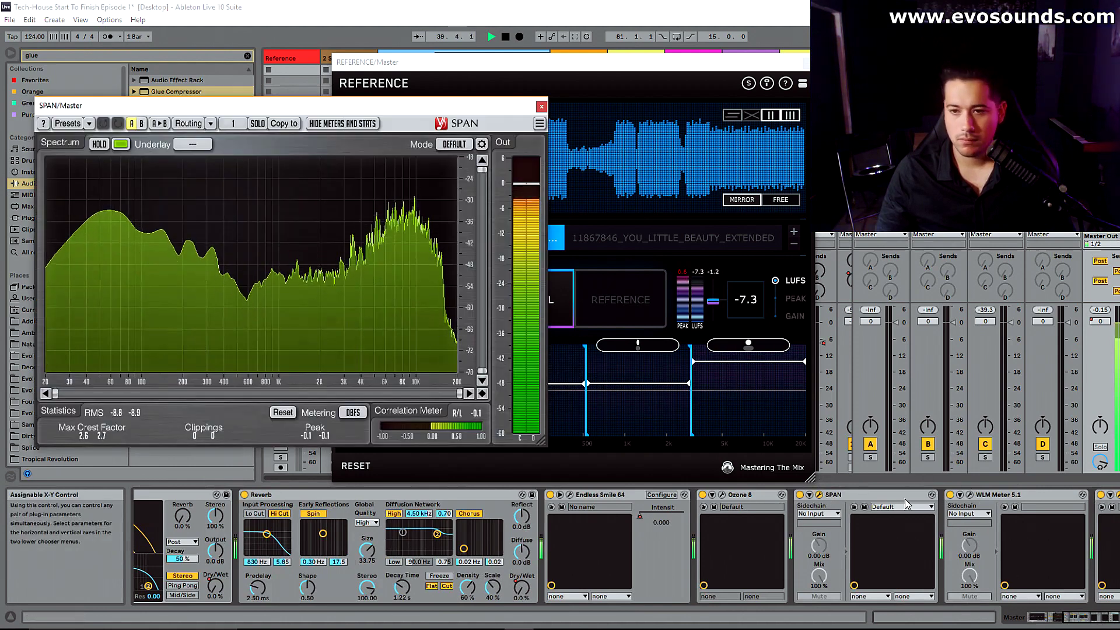
drag(292, 106, 776, 125)
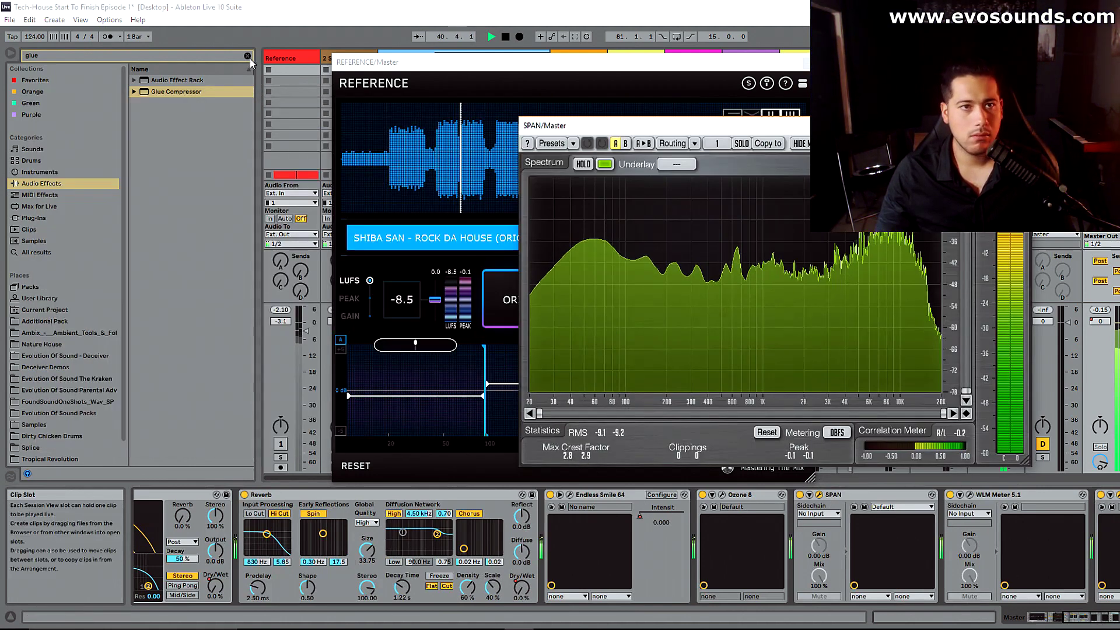
Step: Search the plug-ins for "stea" and add the T-RackS CS Stealth Limiter to the Master after Ozone 8
click(247, 55)
text(t)
text(tea)
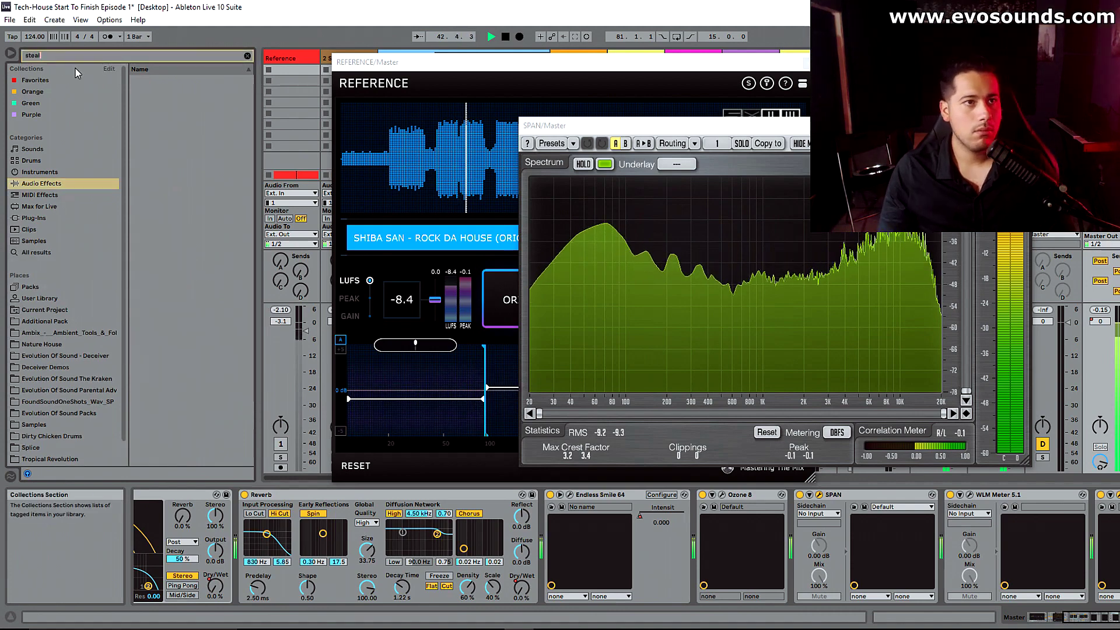
click(58, 217)
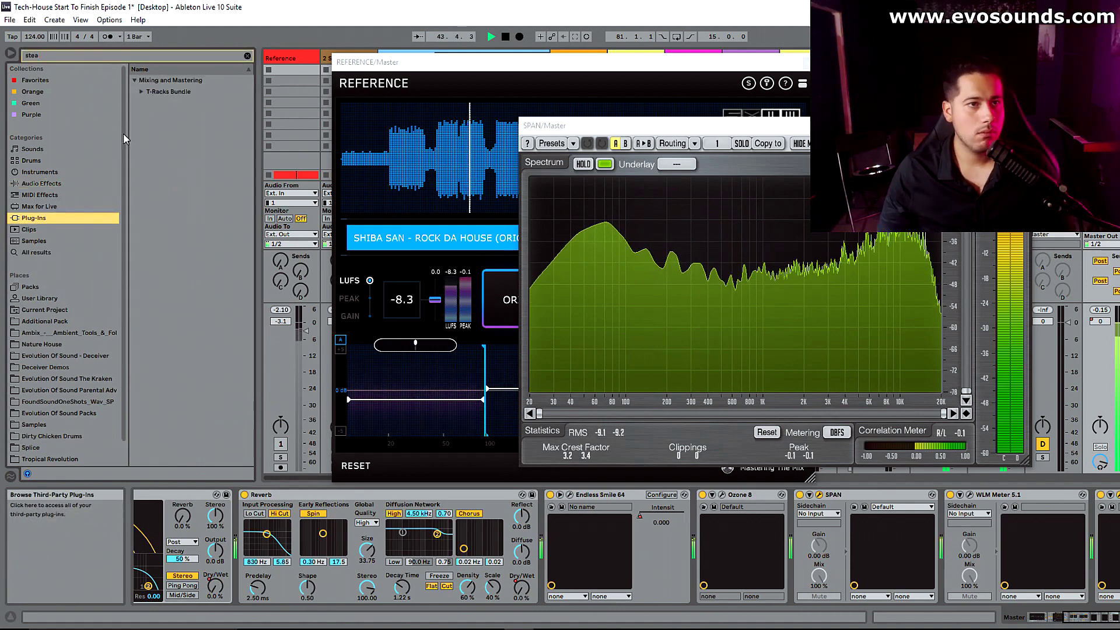
double_click(187, 104)
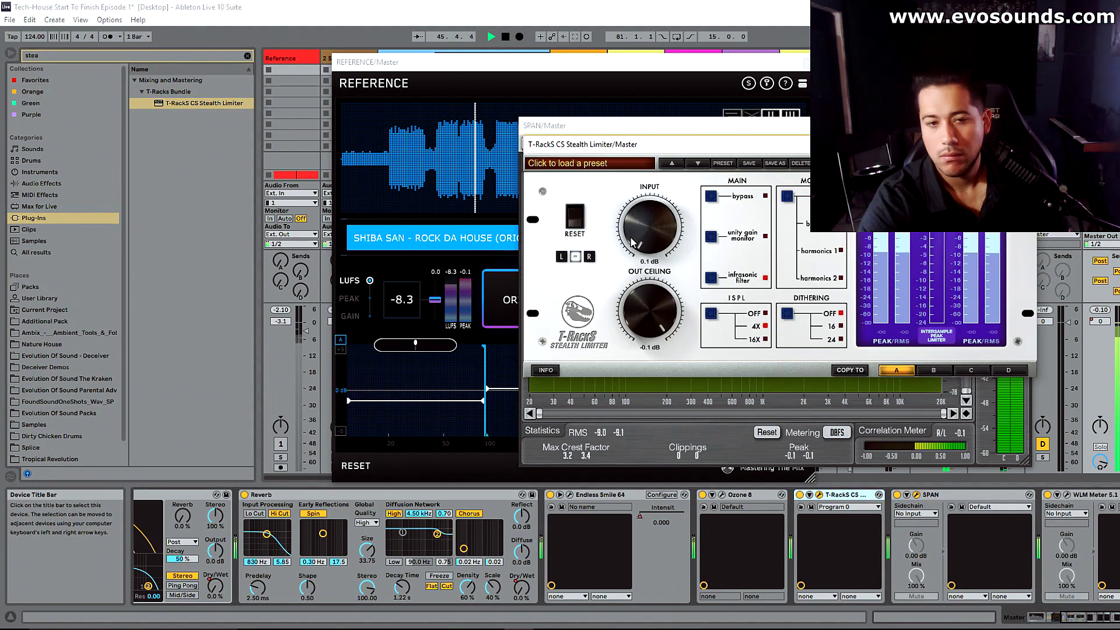
Step: Place the Stealth Limiter and SPAN windows apart from each other and close REFERENCE
drag(649, 145, 909, 128)
drag(743, 129, 266, 160)
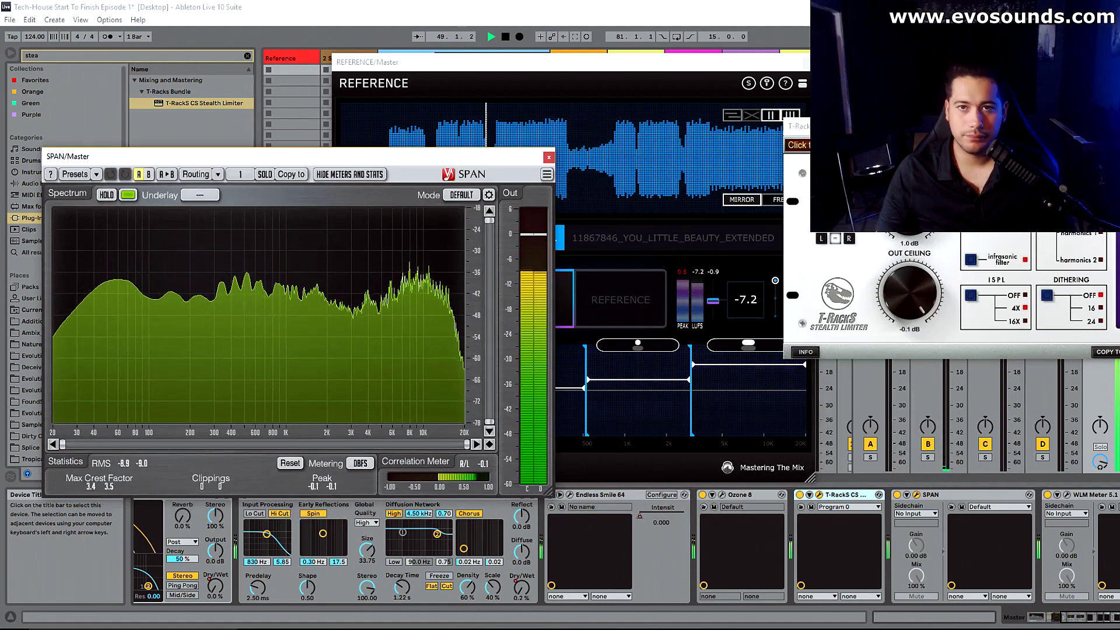
click(808, 62)
Step: Stop playback and set band 4 of the Drums group's EQ Eight to 2.60 dB at 5.16 kHz
click(413, 59)
key(space)
click(429, 58)
click(463, 59)
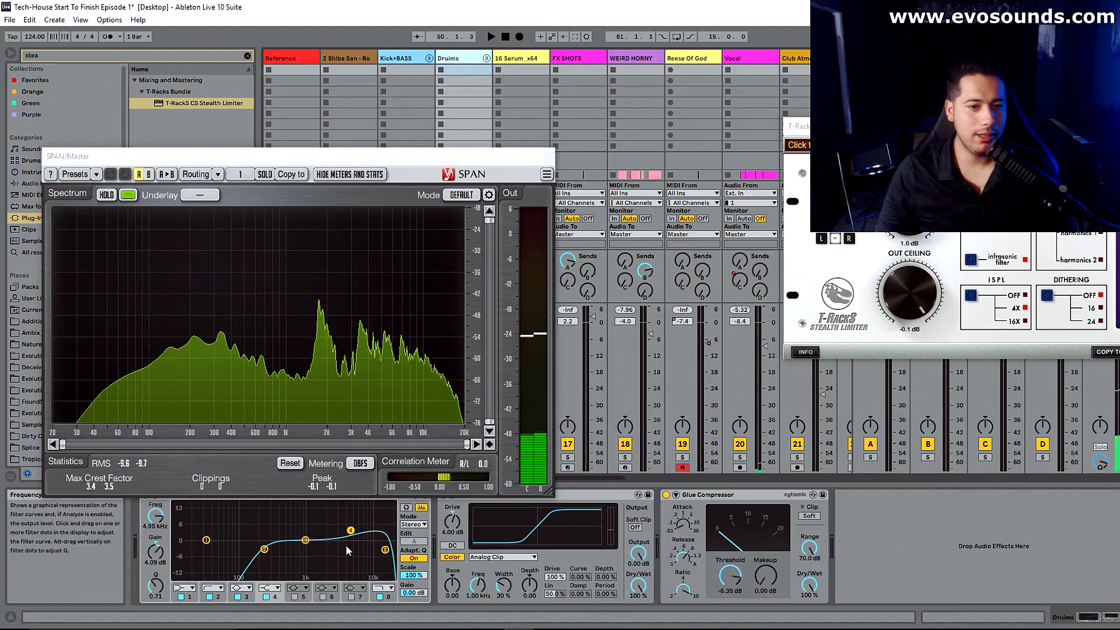
drag(351, 530, 351, 531)
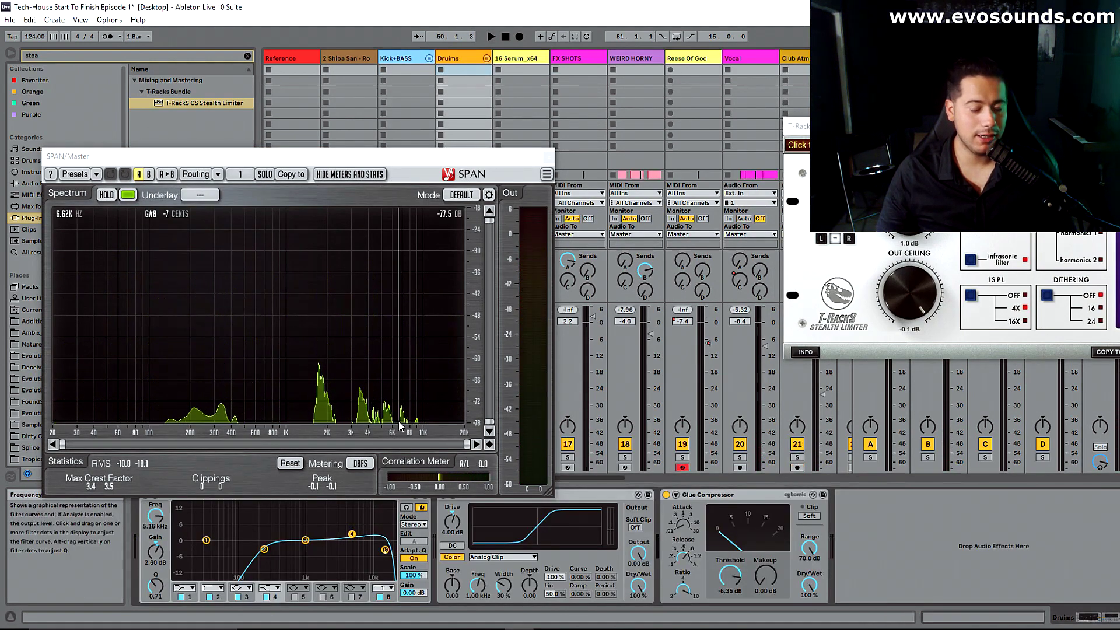
Step: Set the Drums Saturator's Drive to 3.38 dB during playback, replay the section and reset the REFERENCE comparison
key(space)
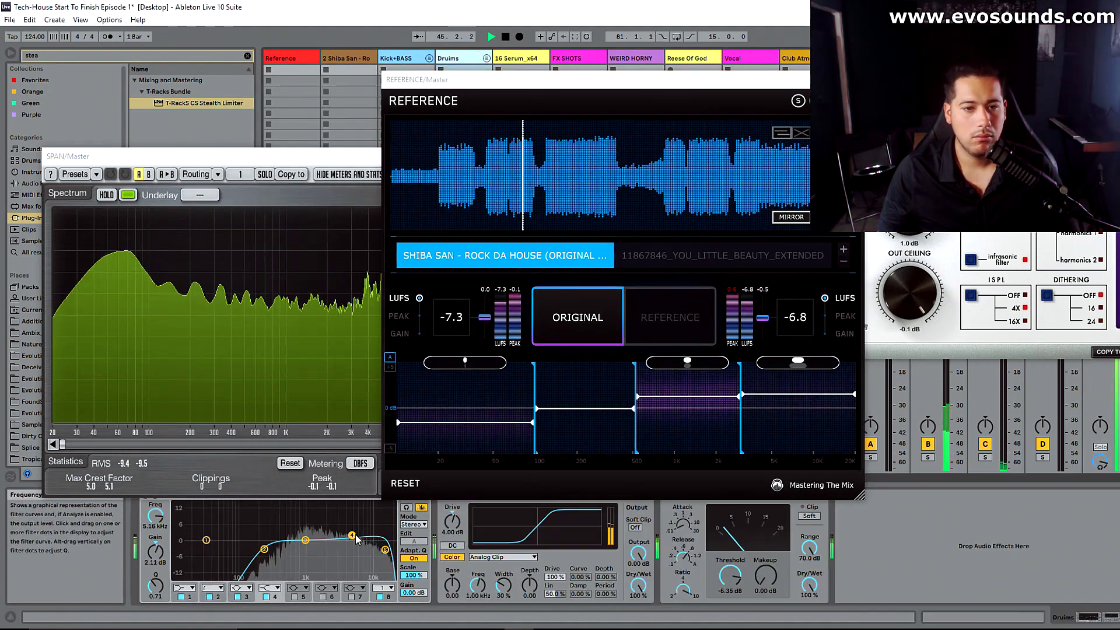
drag(452, 521, 452, 524)
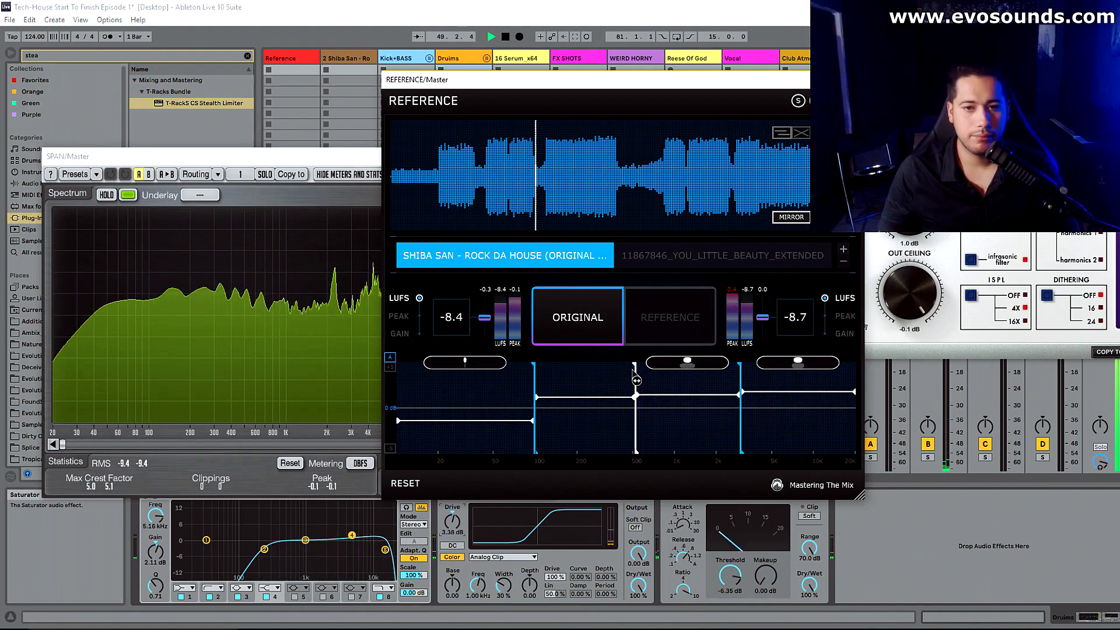
key(space)
key(space)
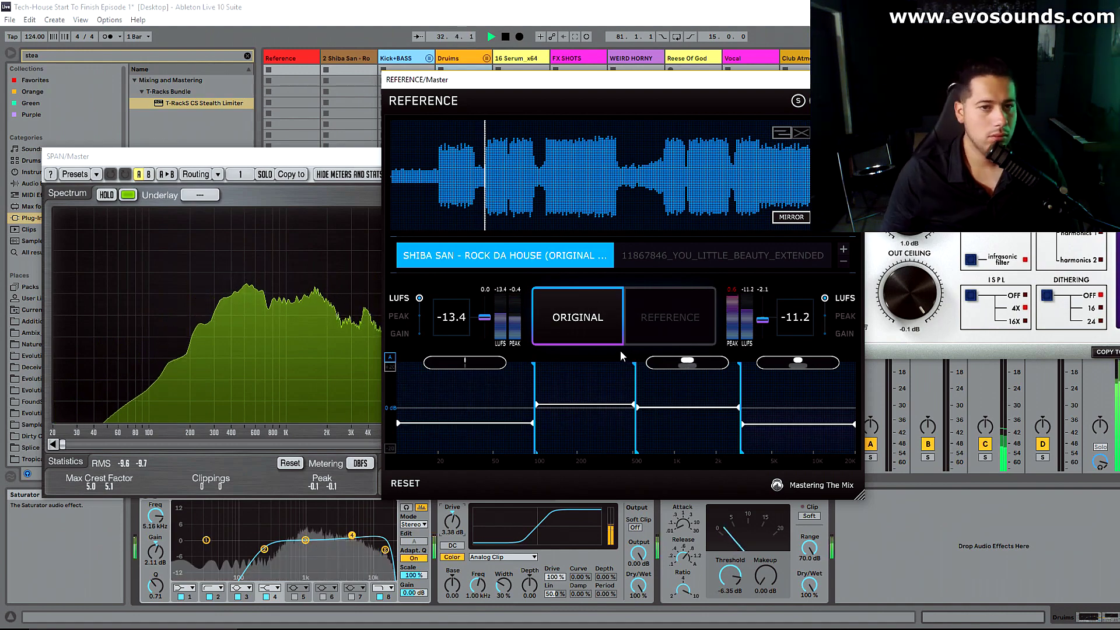
click(411, 485)
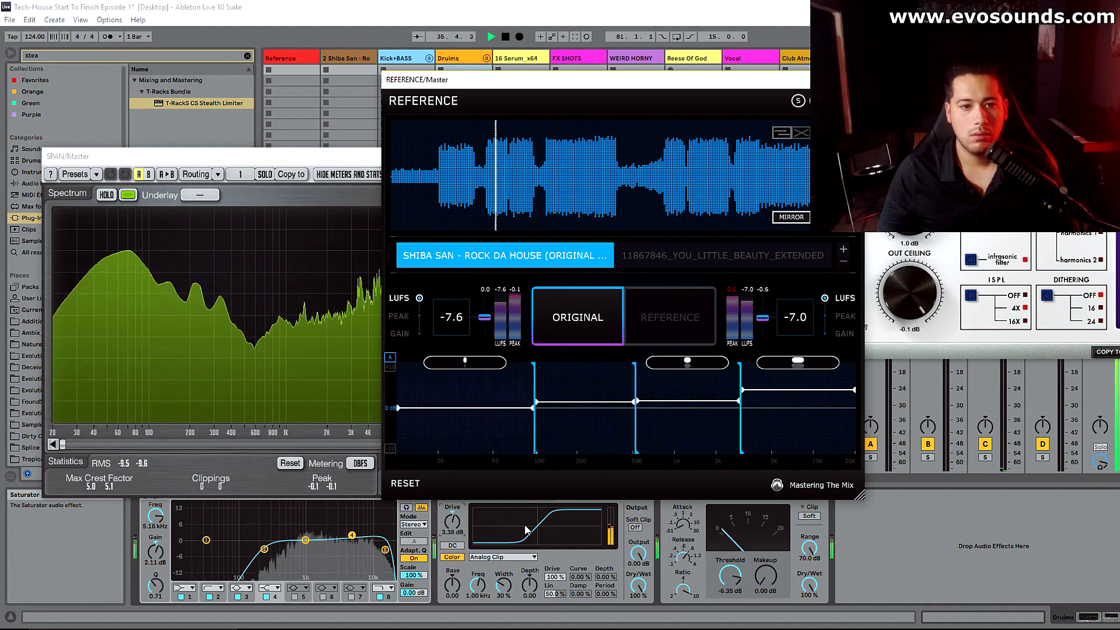
Step: Unfold the Drums group and set the volume of track 7, the open hat, to -3.4 dB
drag(596, 79, 960, 114)
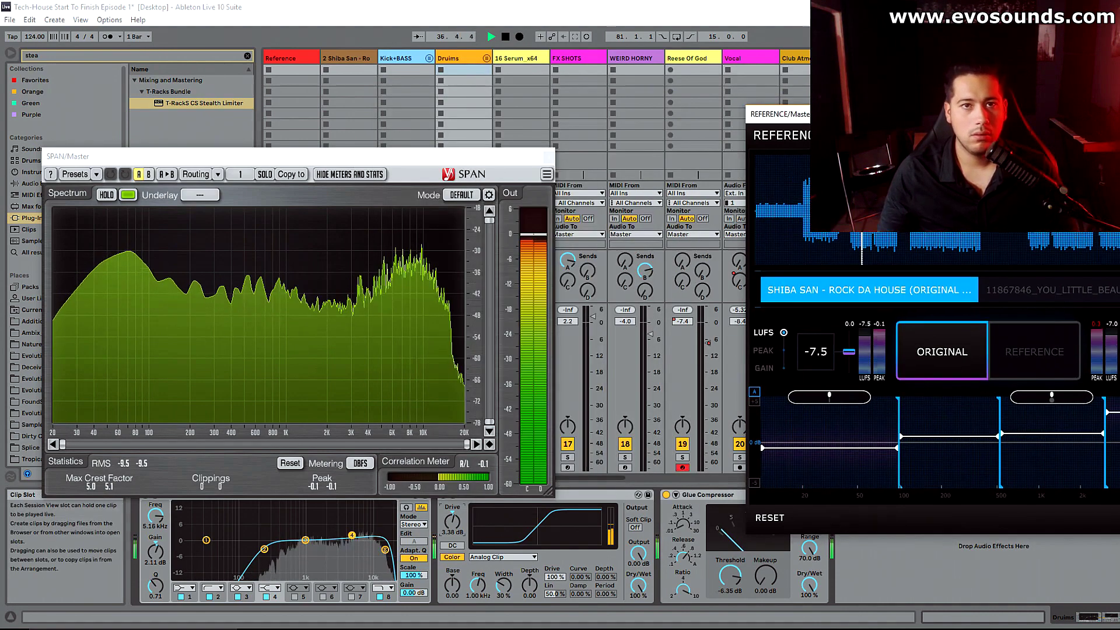
drag(496, 156, 326, 68)
click(486, 58)
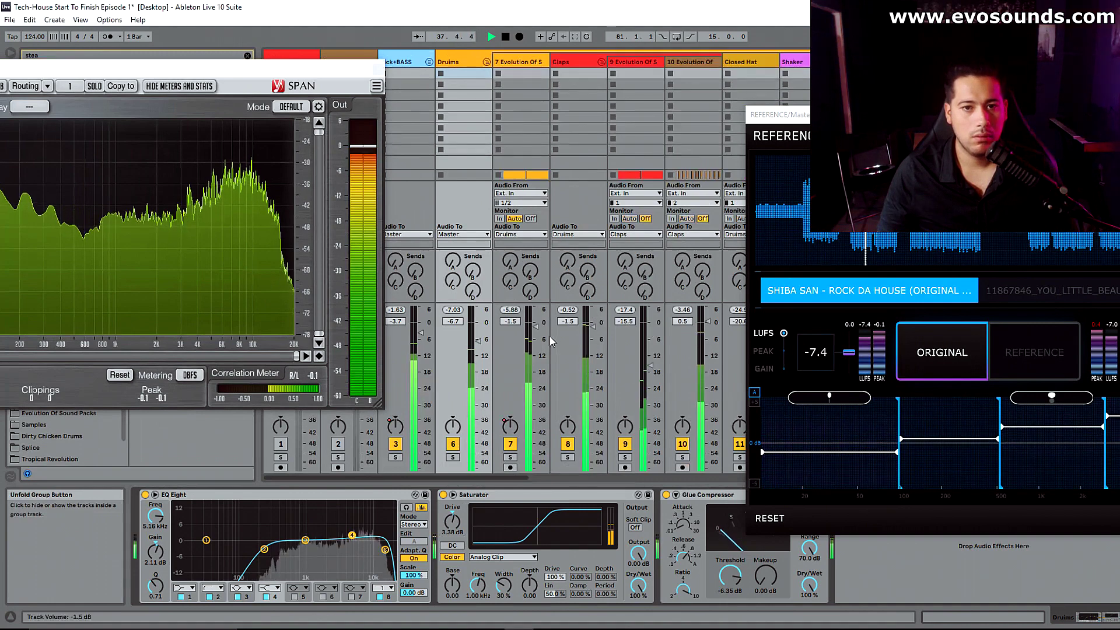
drag(534, 332, 535, 332)
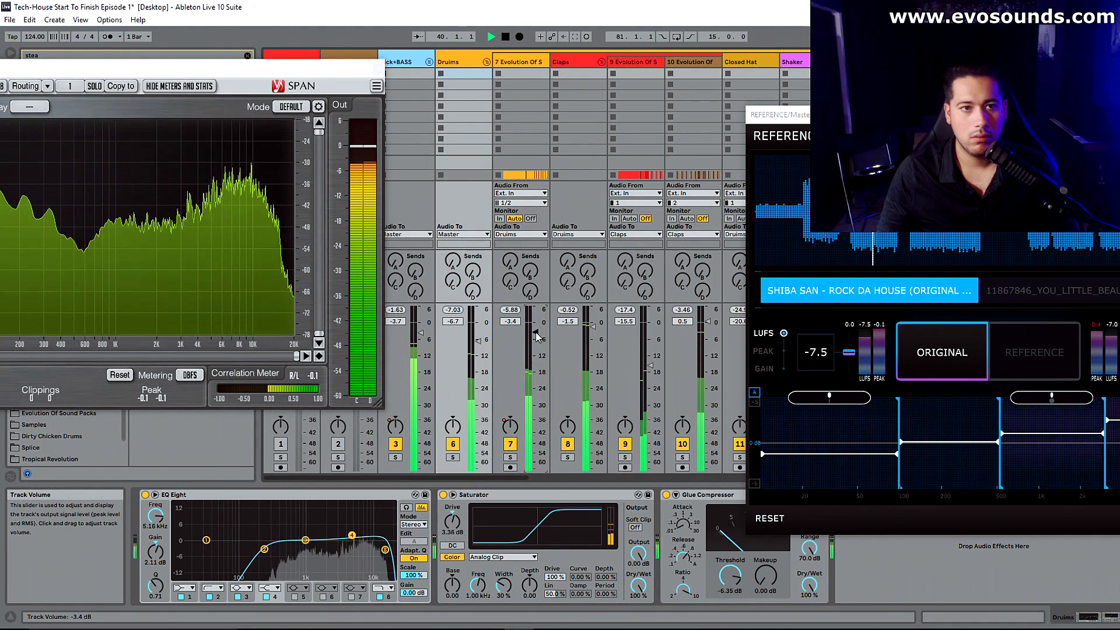
Step: Bring the REFERENCE window back into view and compare the mix with the You_Little_Beauty_Extended reference track
drag(911, 114, 669, 107)
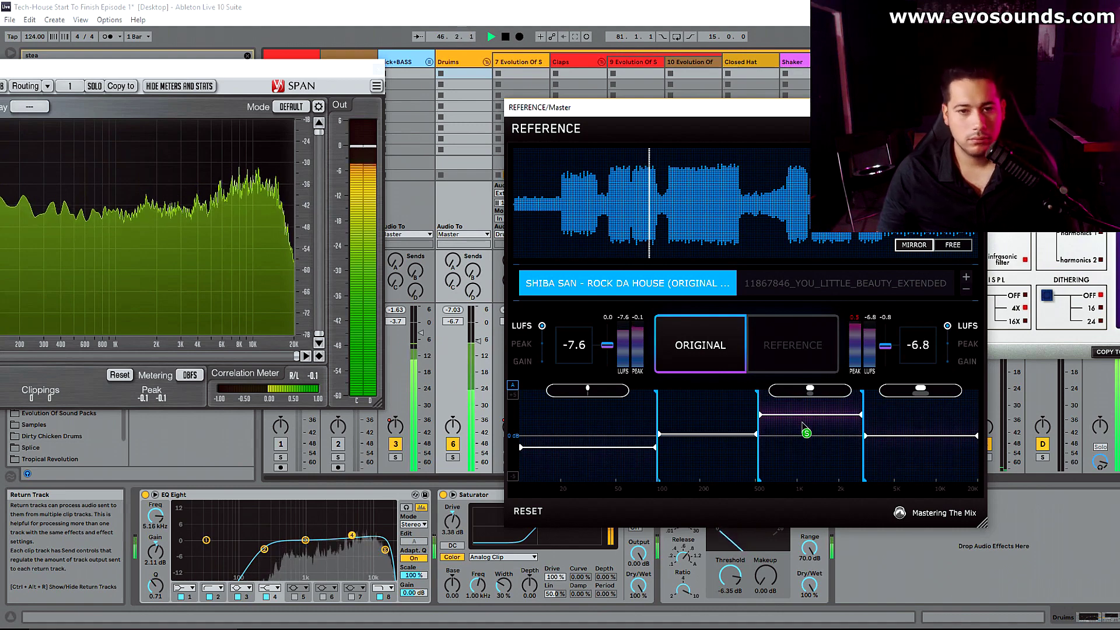
click(810, 286)
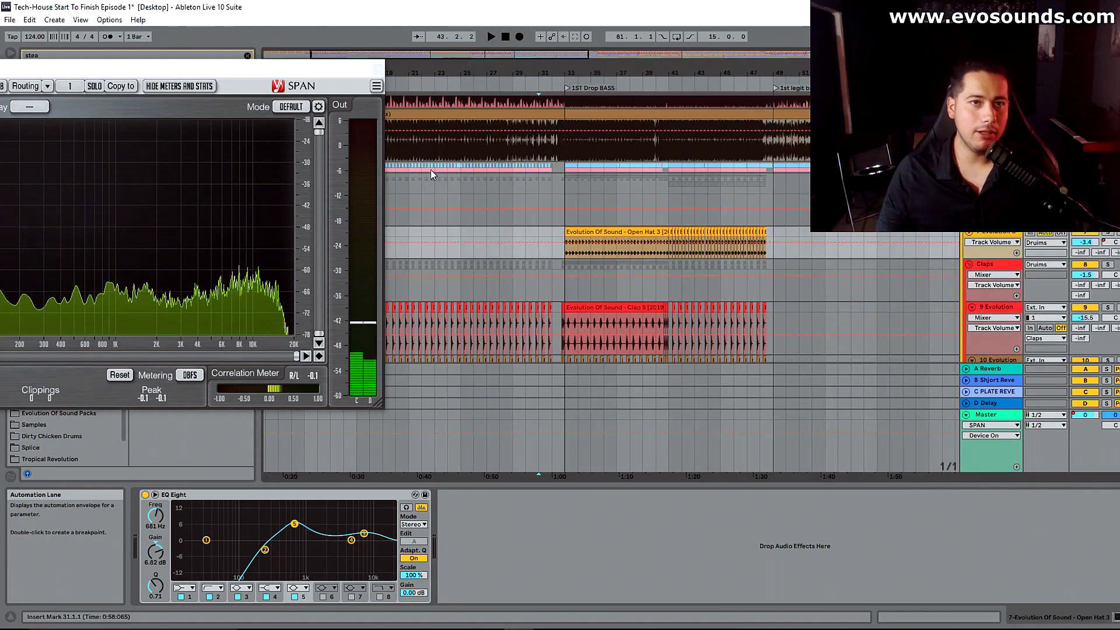
Step: Close the SPAN window and look through the arrangement's tracks down to the Vocal track
scroll(432, 175, up, 2)
click(378, 69)
scroll(604, 265, down, 10)
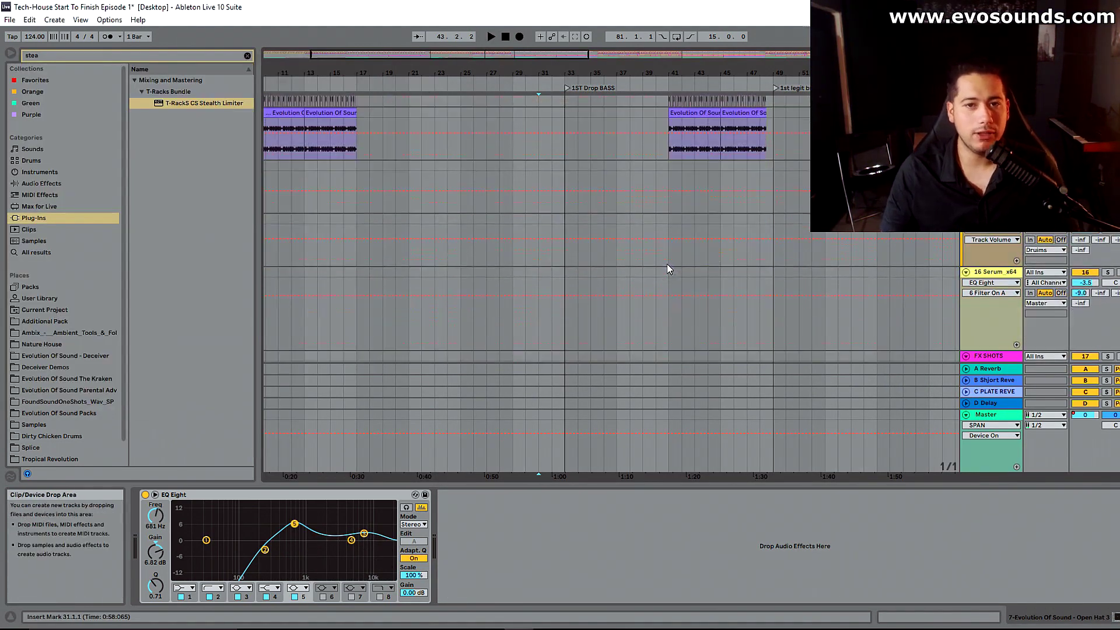
scroll(667, 269, down, 3)
scroll(786, 322, down, 6)
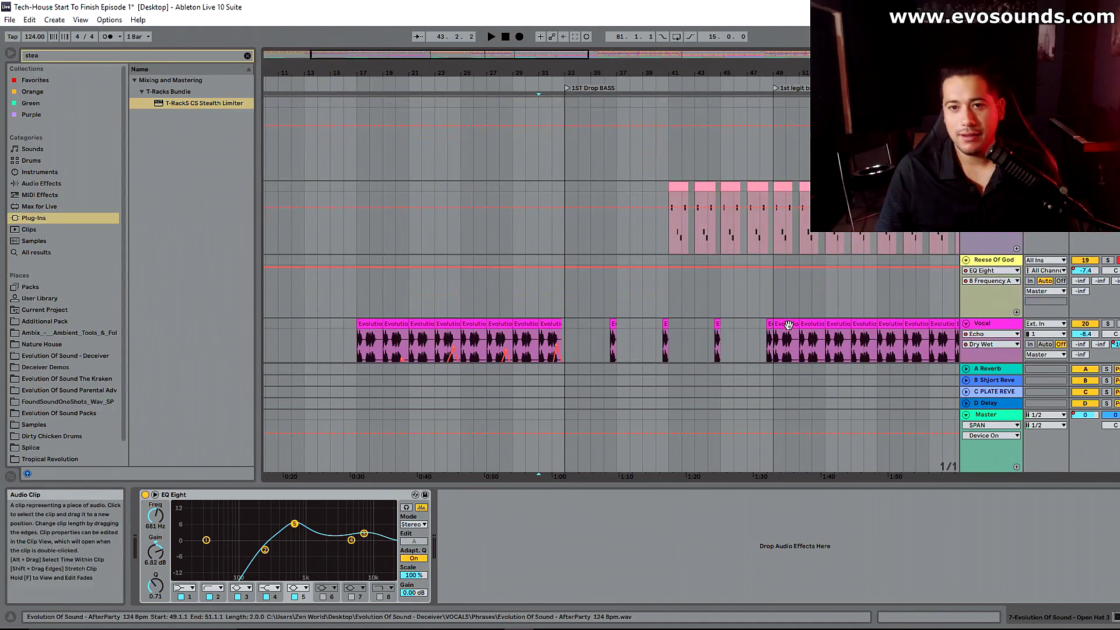
scroll(791, 315, up, 5)
scroll(770, 295, up, 8)
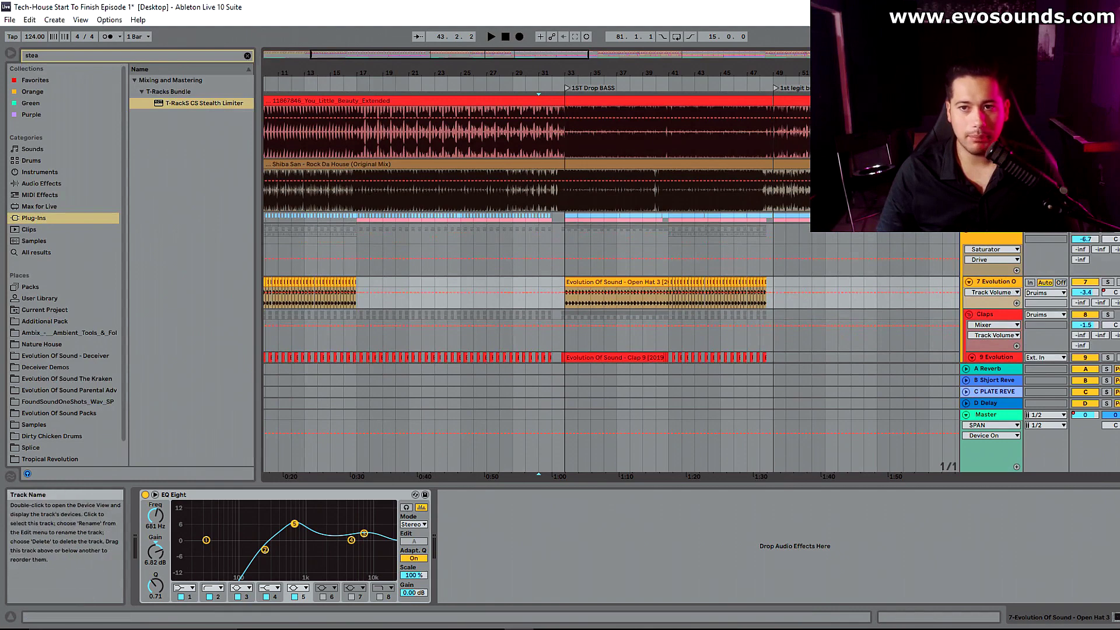
Step: Unfold the Kick+BASS group, show the Bass track's devices and play it from the 1ST Drop BASS marker
click(965, 217)
scroll(966, 217, down, 3)
click(994, 217)
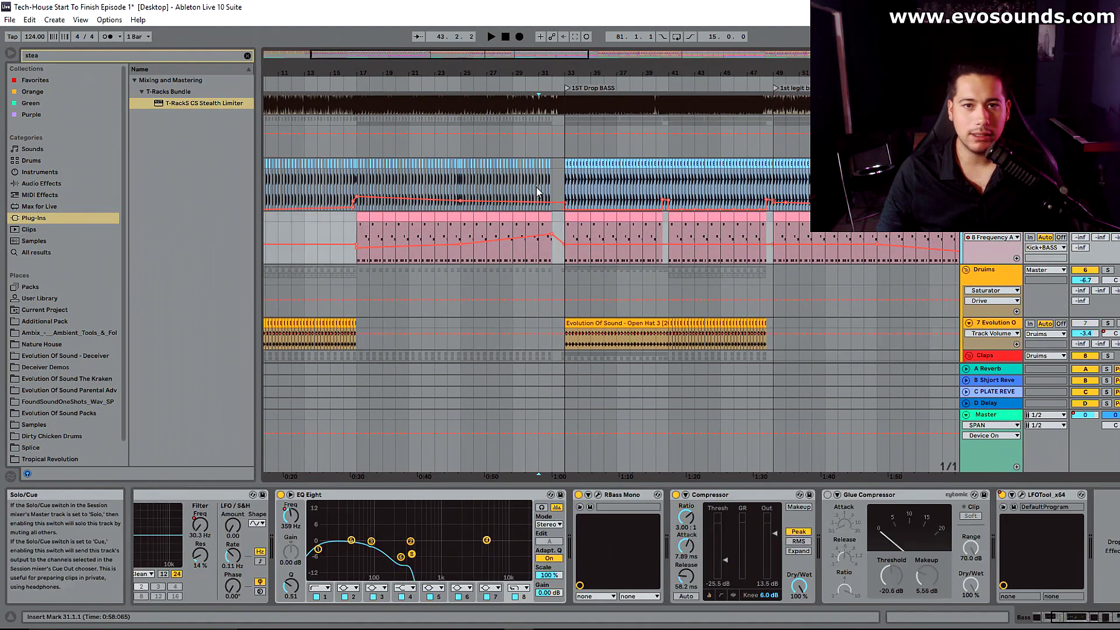
key(space)
drag(510, 57, 515, 128)
key(space)
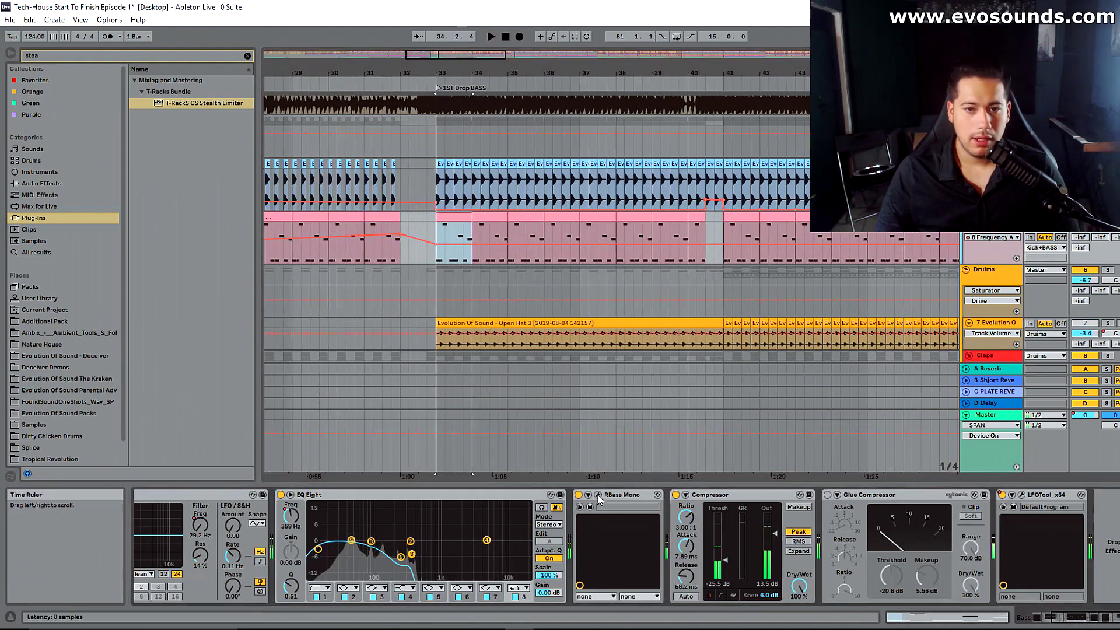
Step: Open the Bass track's RBass Mono plug-in, examine its Intensity setting and the rest of the device chain, and close the plug-in
click(598, 495)
drag(778, 151, 612, 168)
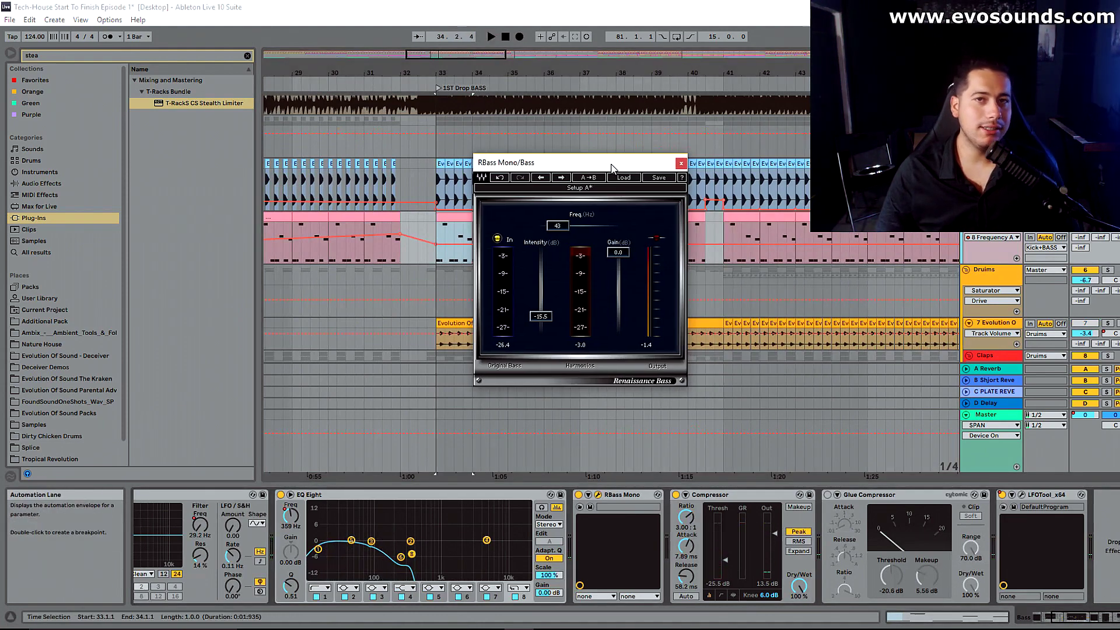
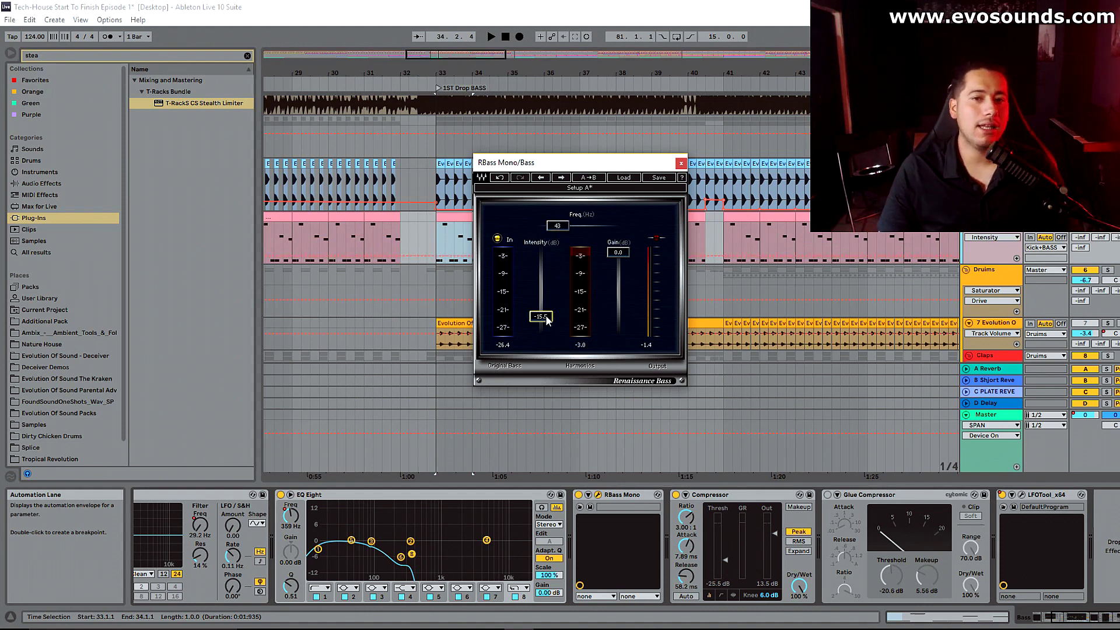
click(403, 496)
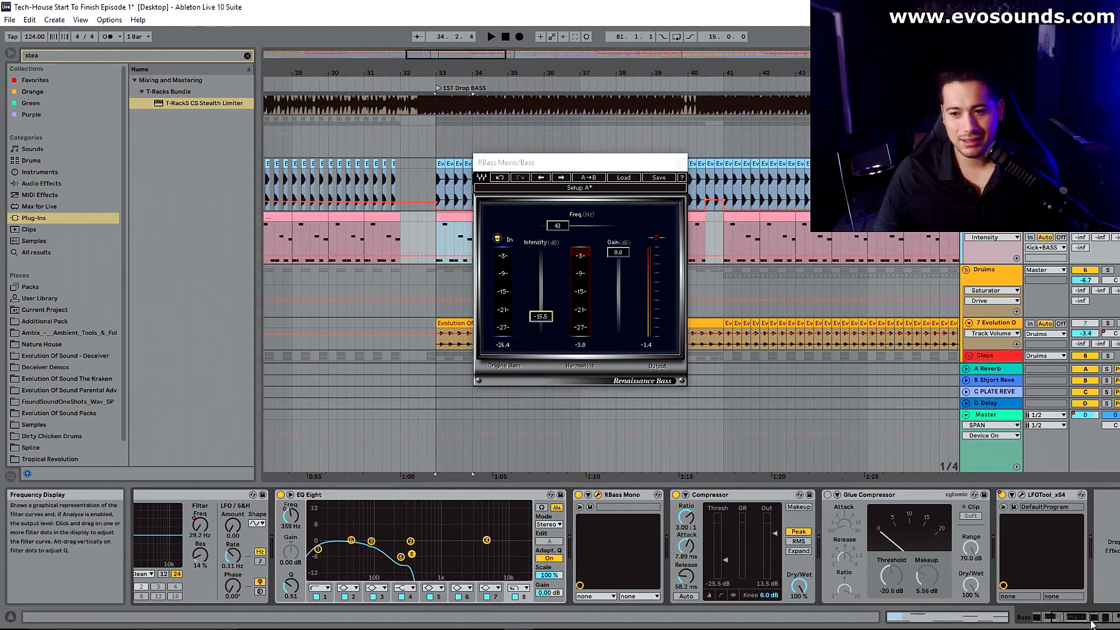
drag(1092, 624, 997, 627)
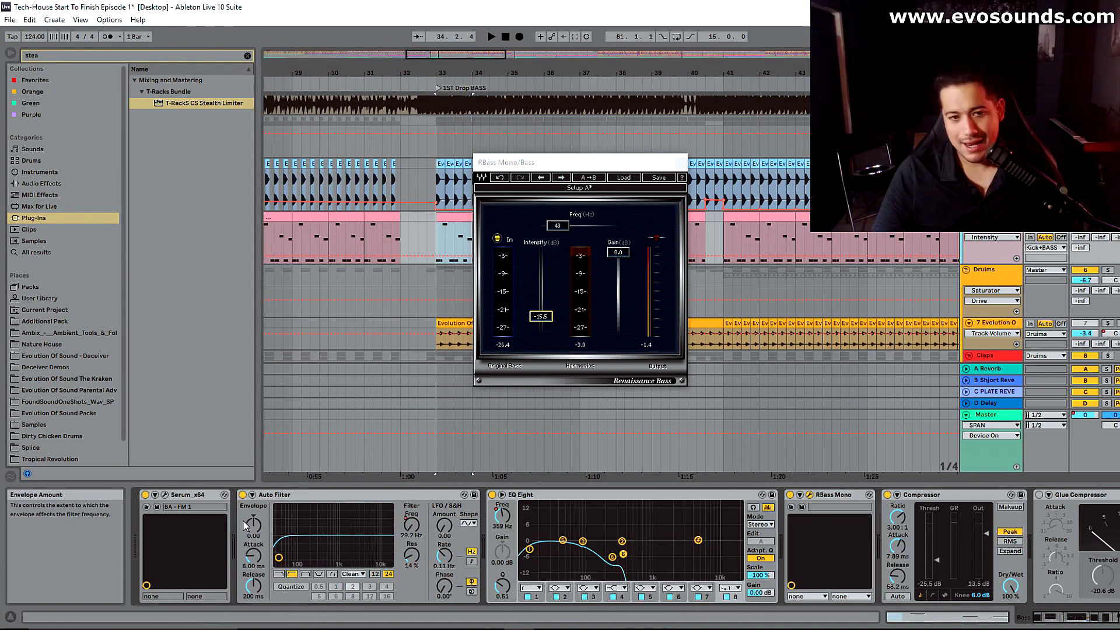
click(540, 320)
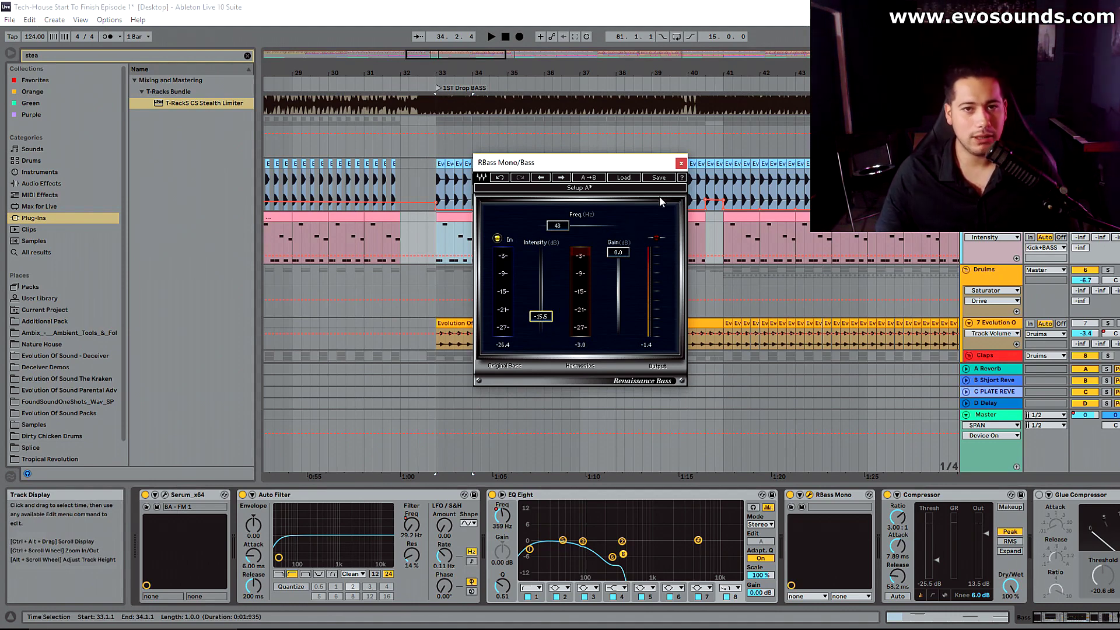
click(684, 164)
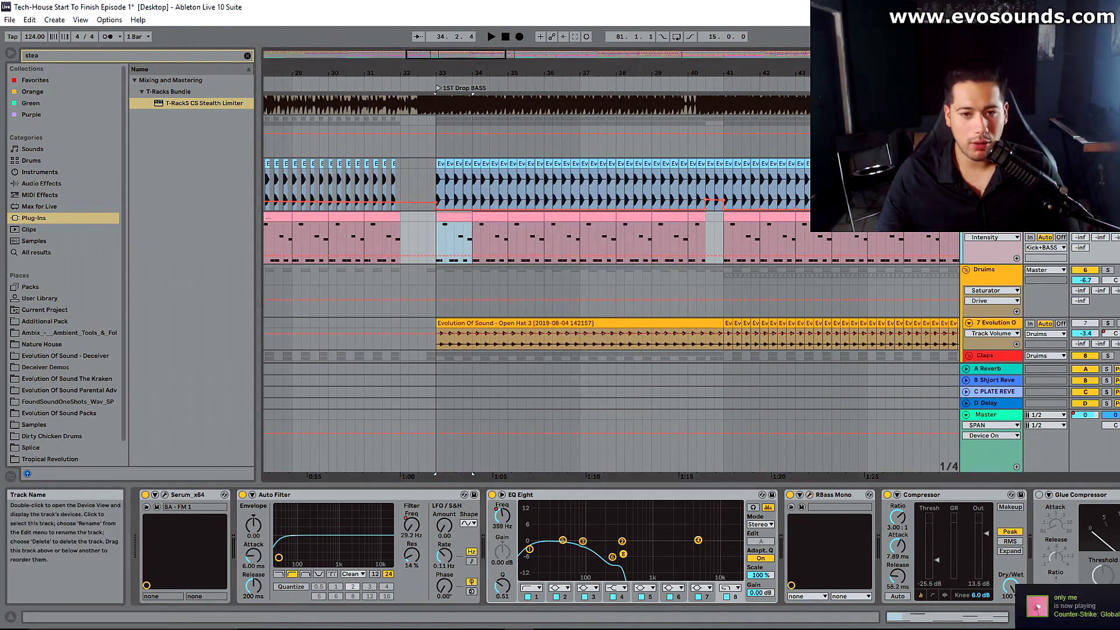
Step: Play the bass with RBass Mono bypassed and re-enabled to compare the sound
key(space)
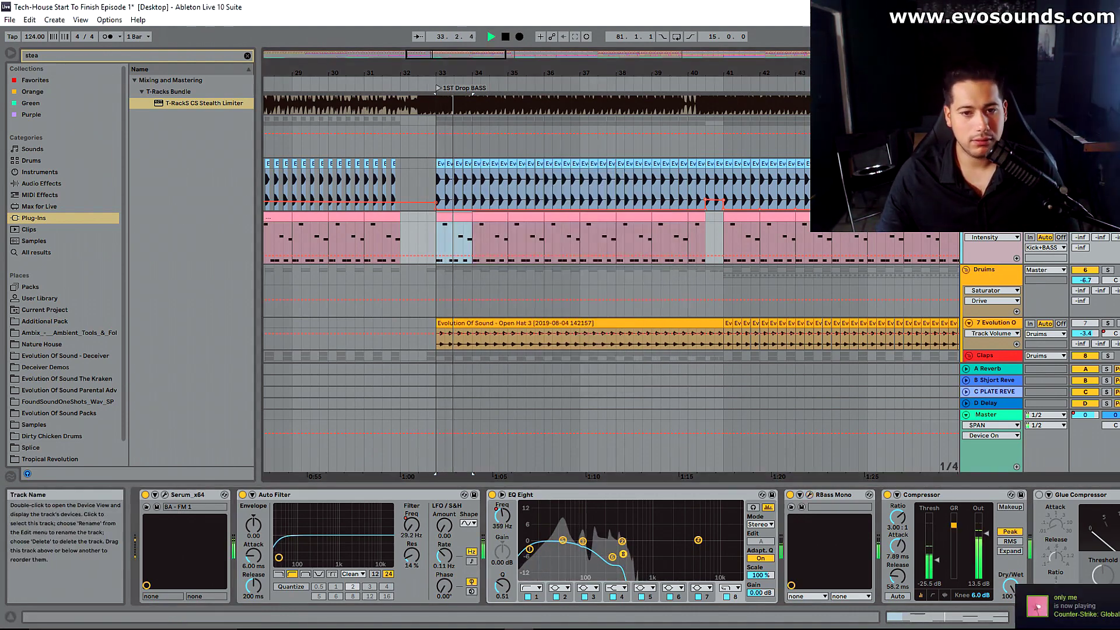
click(790, 495)
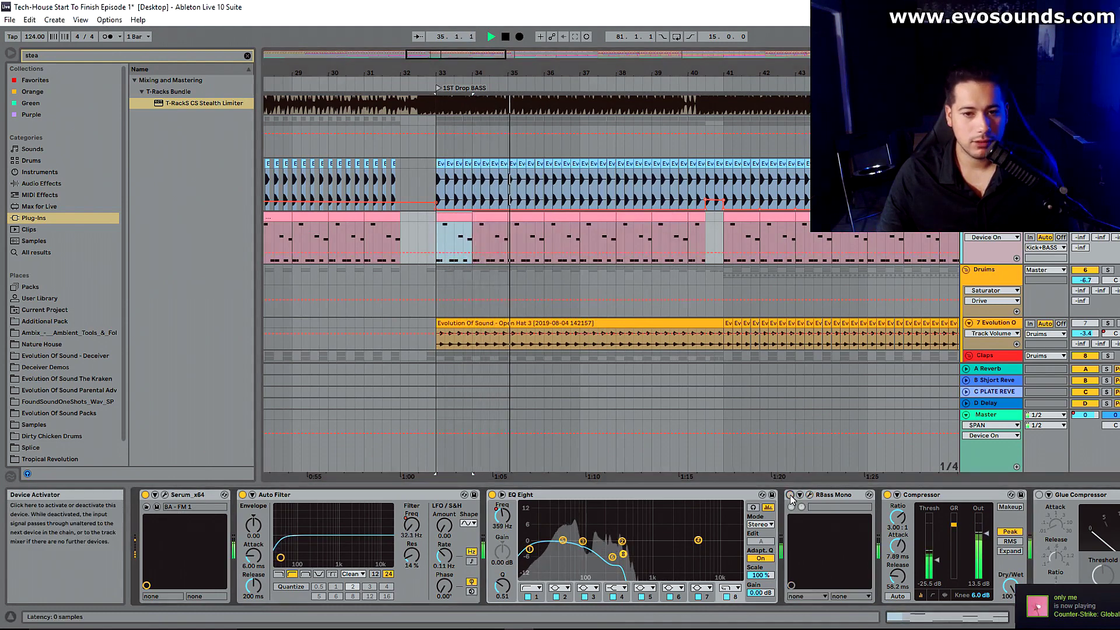
click(791, 495)
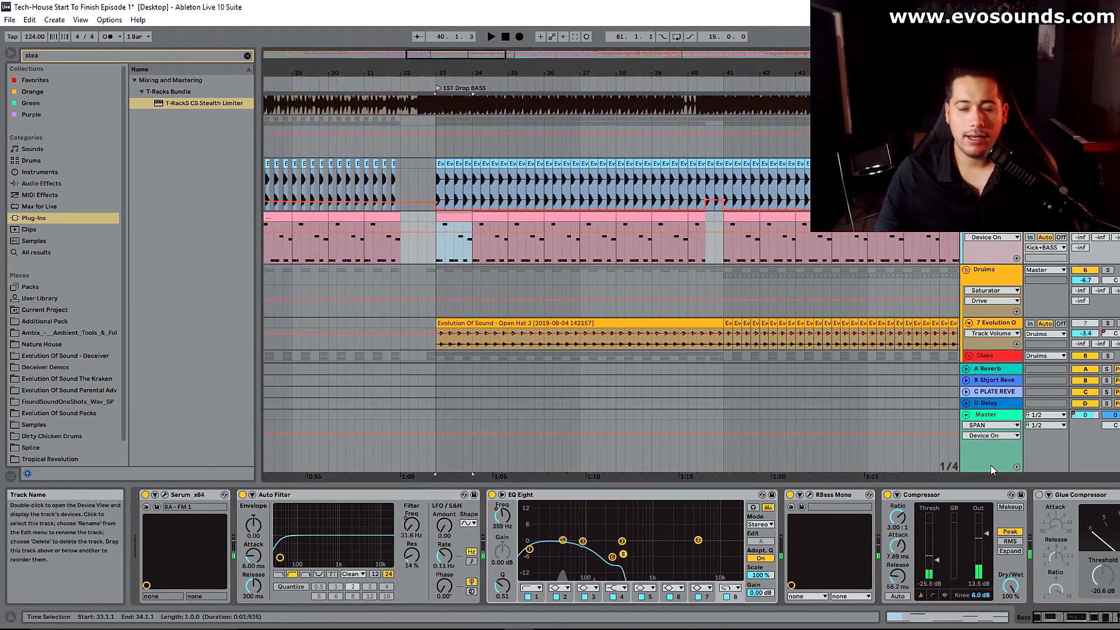
Step: Delete the Glue Compressor from the Bass track's device chain
drag(1049, 617, 1068, 617)
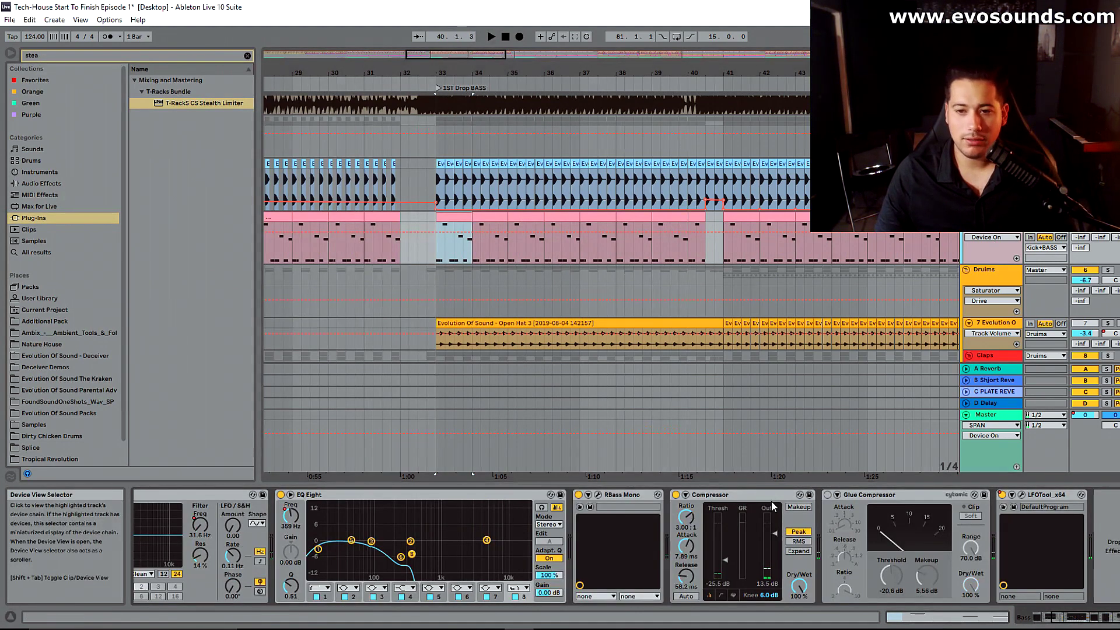
click(903, 494)
key(Delete)
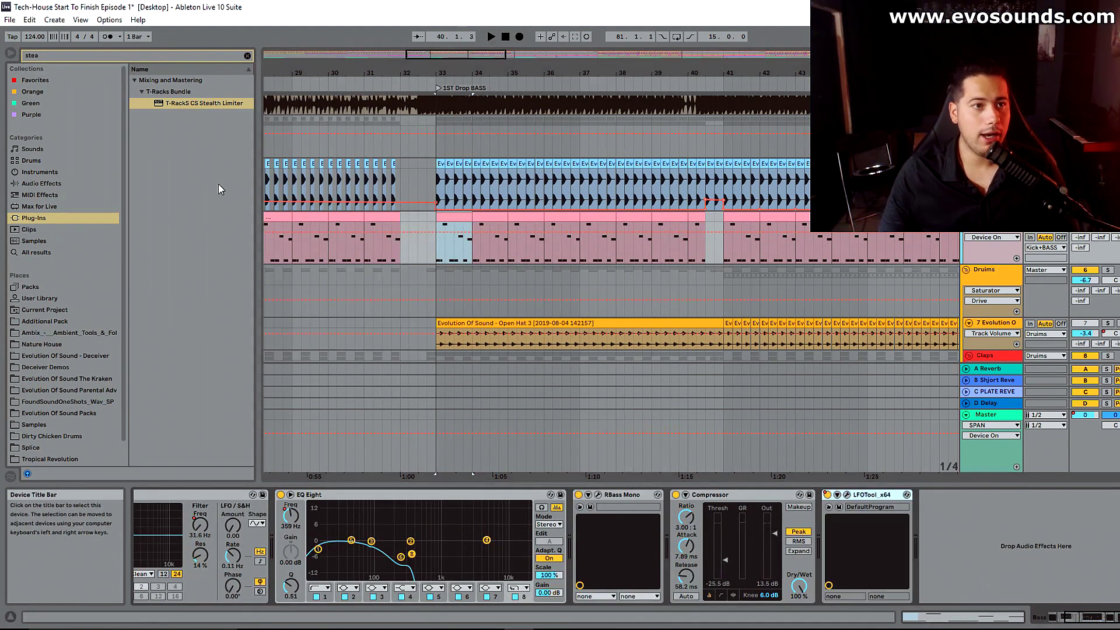
Step: Search the plug-ins for NEUTRON EQ and insert Neutron 2 Equalizer between Compressor and LFOTool on the Bass track, dismissing its preset manager
click(248, 56)
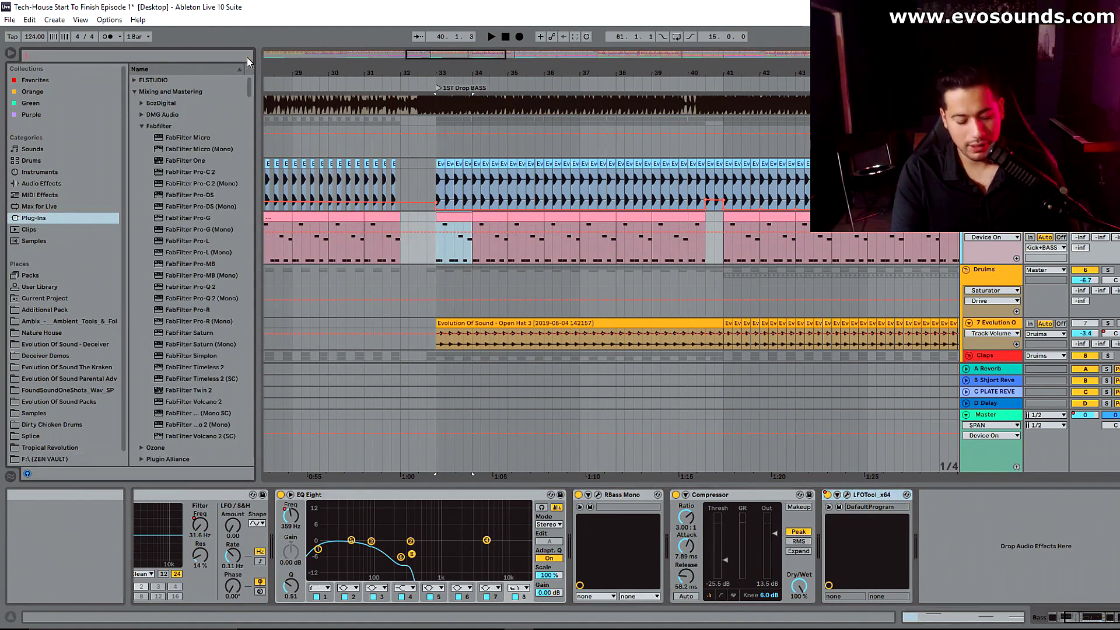
text(NEUTRON EQ)
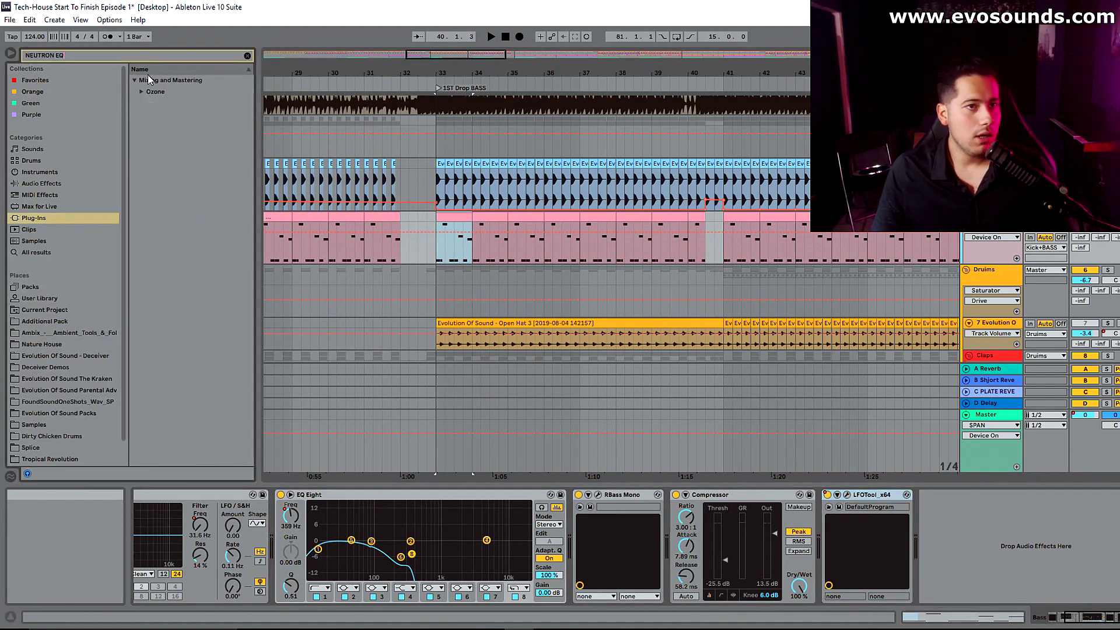
click(185, 105)
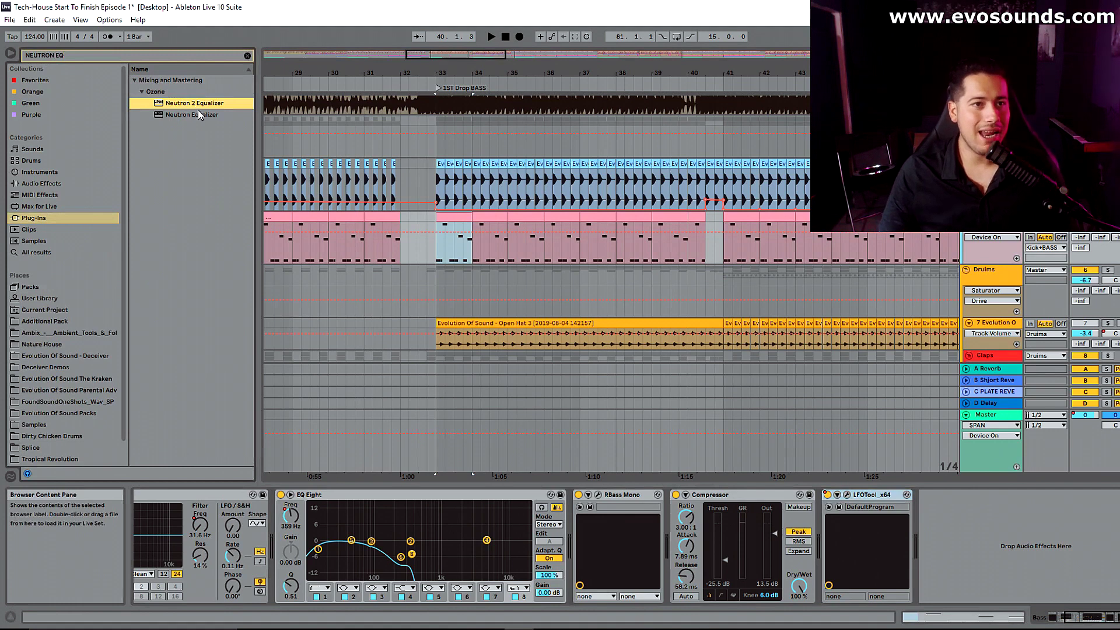
drag(198, 109, 832, 545)
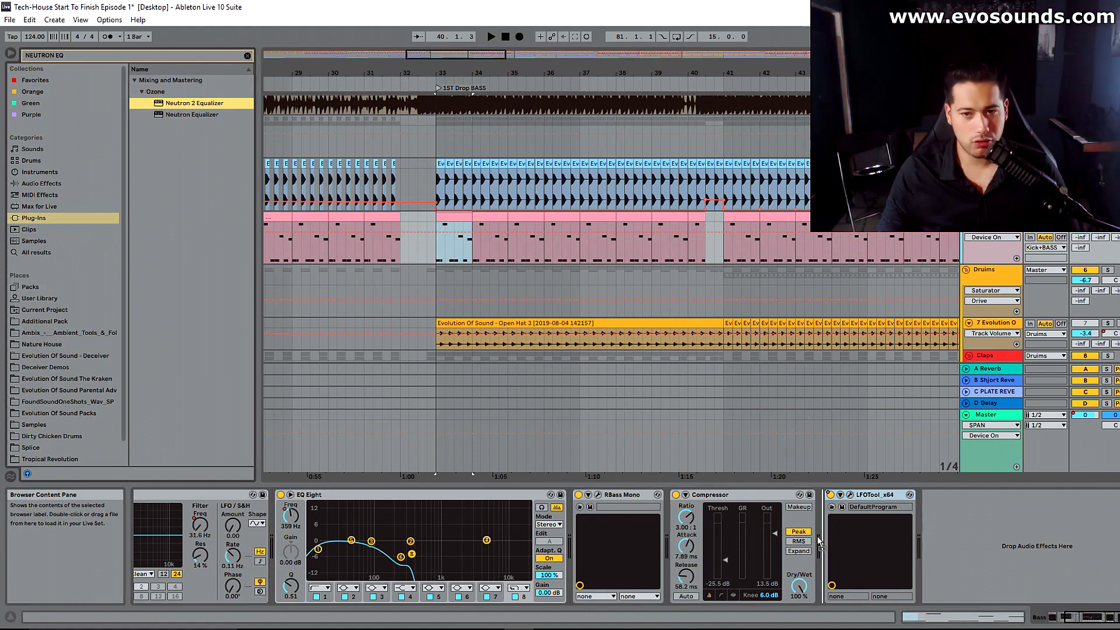
drag(817, 535, 819, 542)
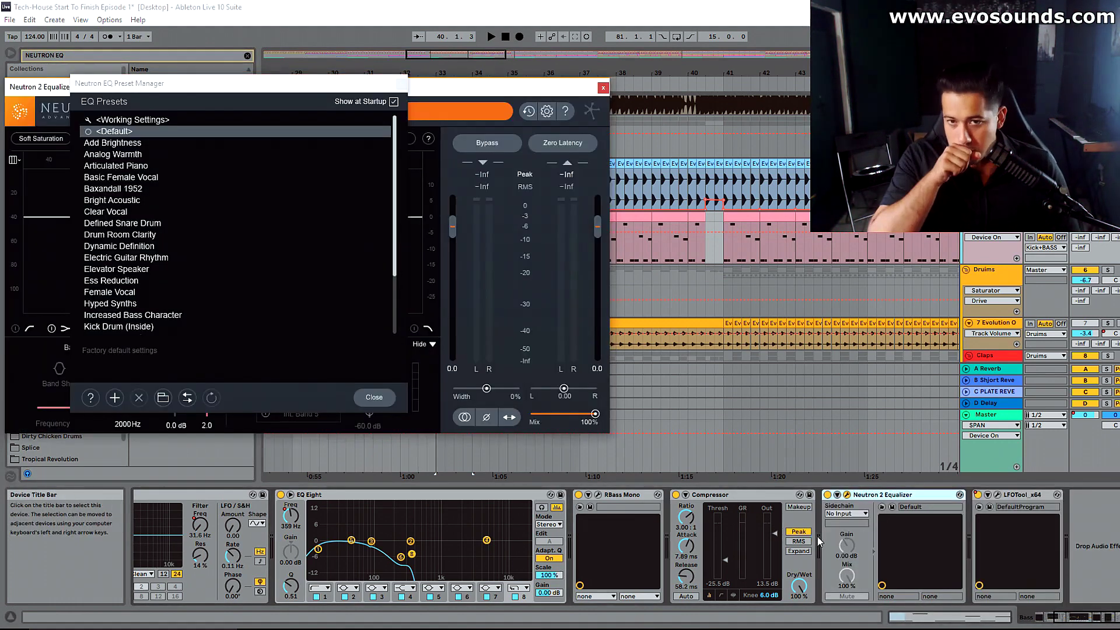
click(407, 92)
drag(406, 92, 960, 151)
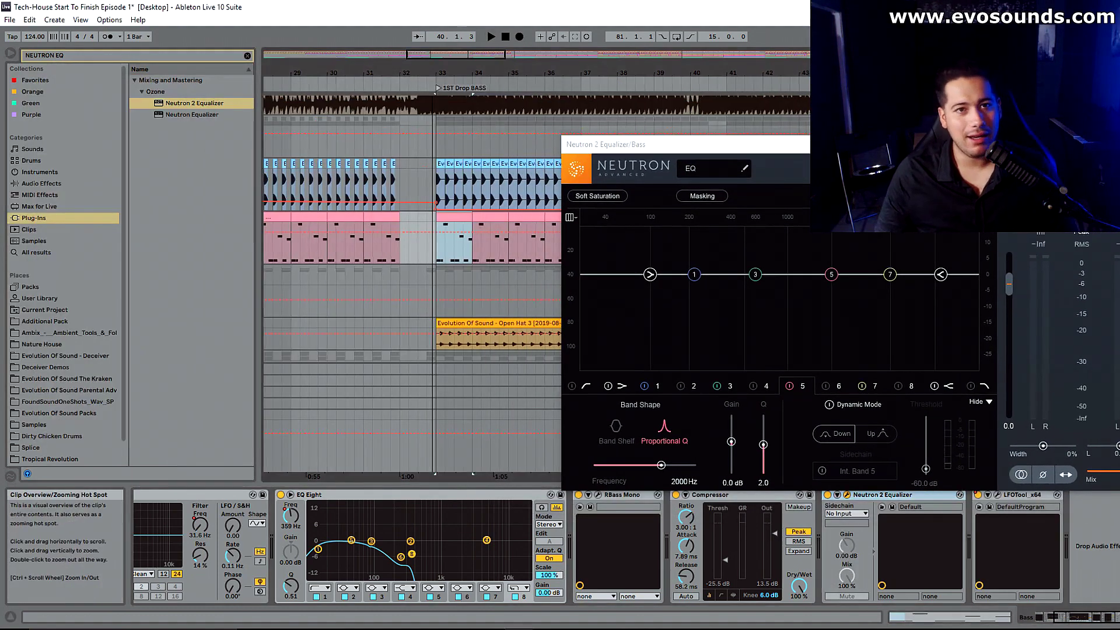
Step: Play the bass and shape the Neutron equalizer's band 1 into a cut of about -6.3 dB at 93 Hz
drag(363, 73, 363, 102)
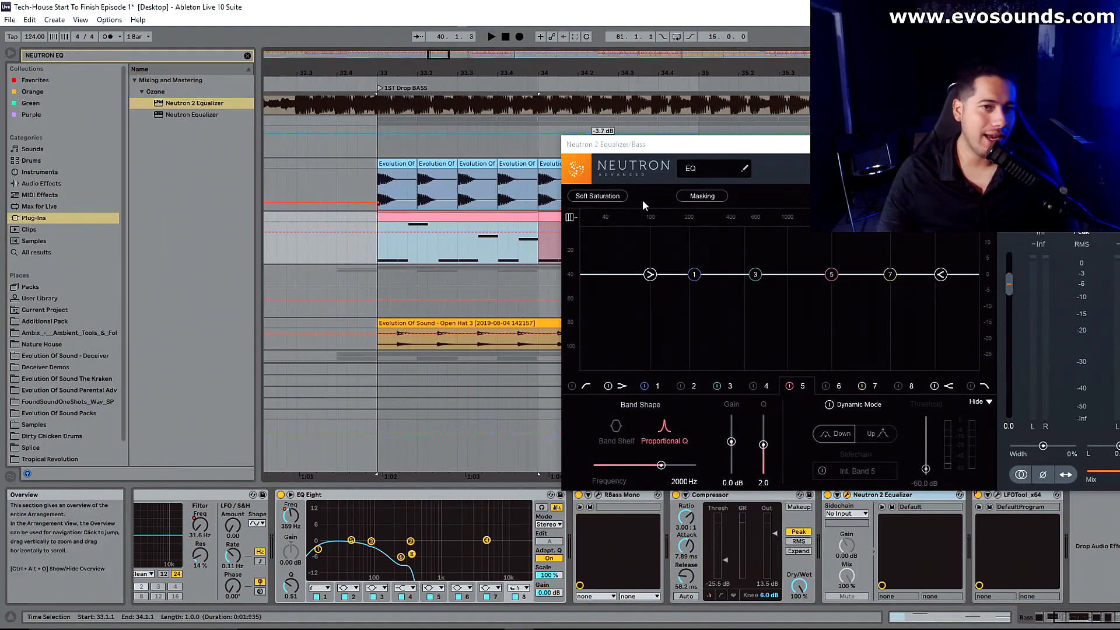
drag(698, 276, 685, 274)
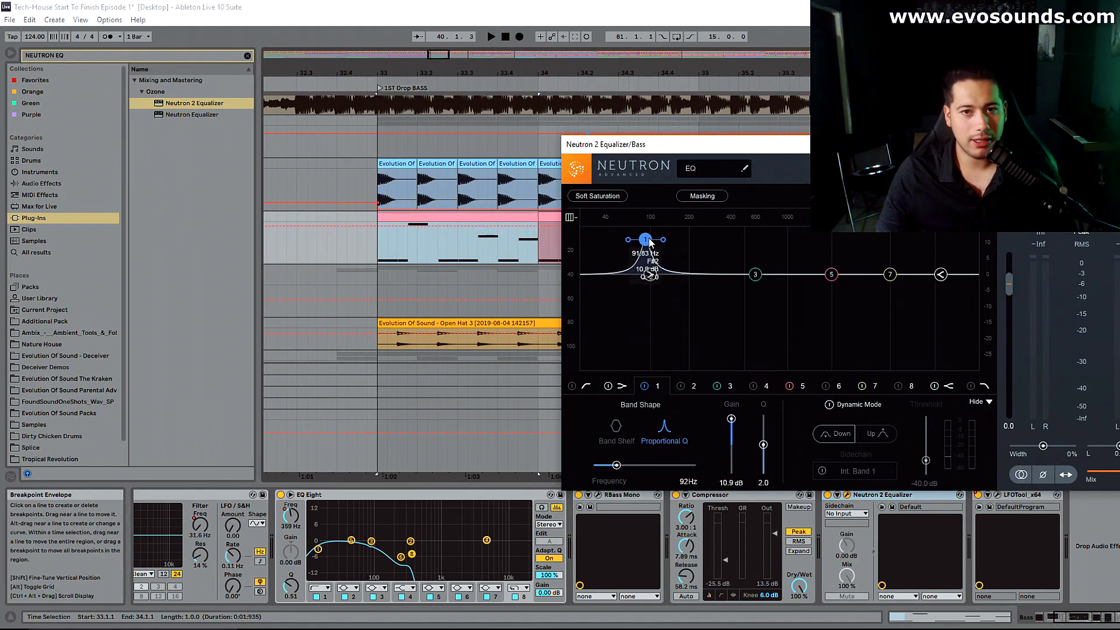
key(space)
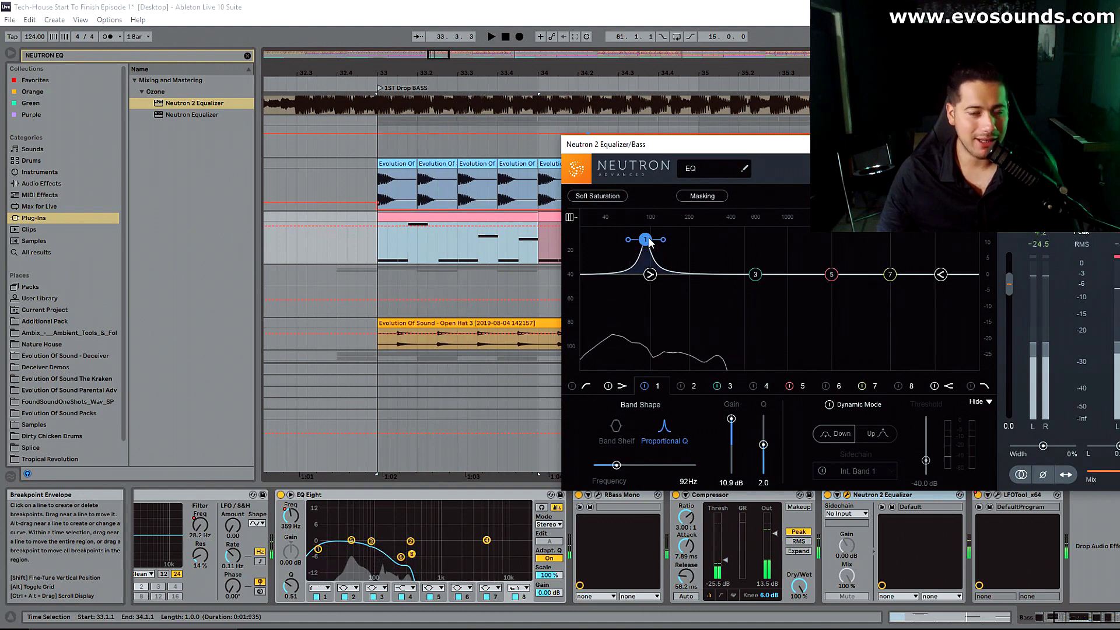
drag(646, 241, 646, 293)
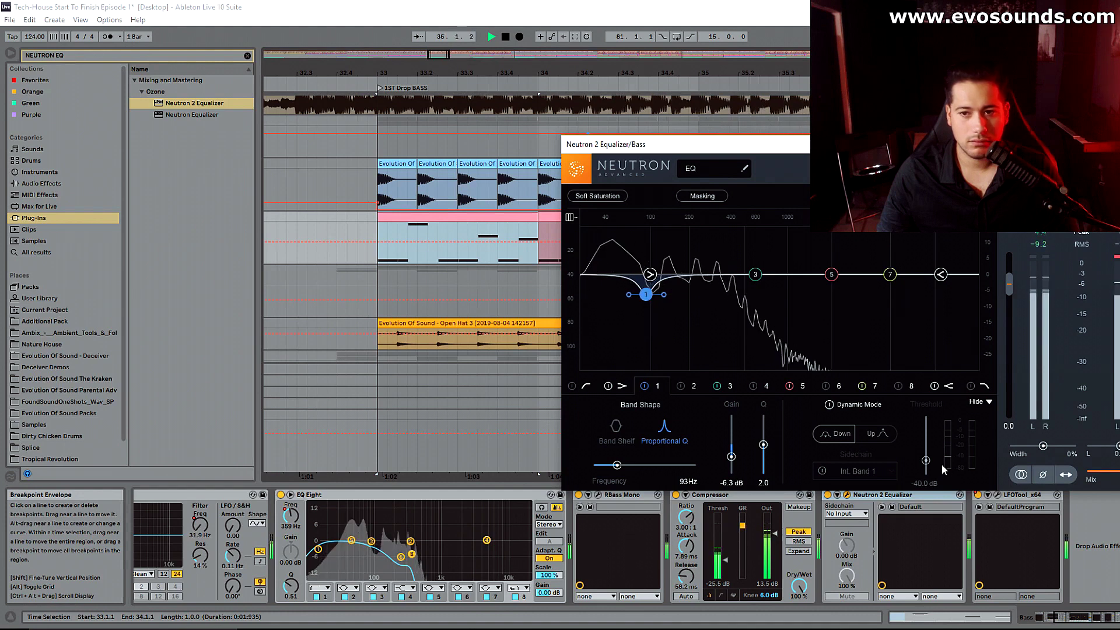
Step: Enable dynamic mode on Neutron's band 1, set its threshold to about -21.3 dB and its gain to about -13.2 dB, and close the plug-in window
click(838, 405)
drag(924, 460, 925, 452)
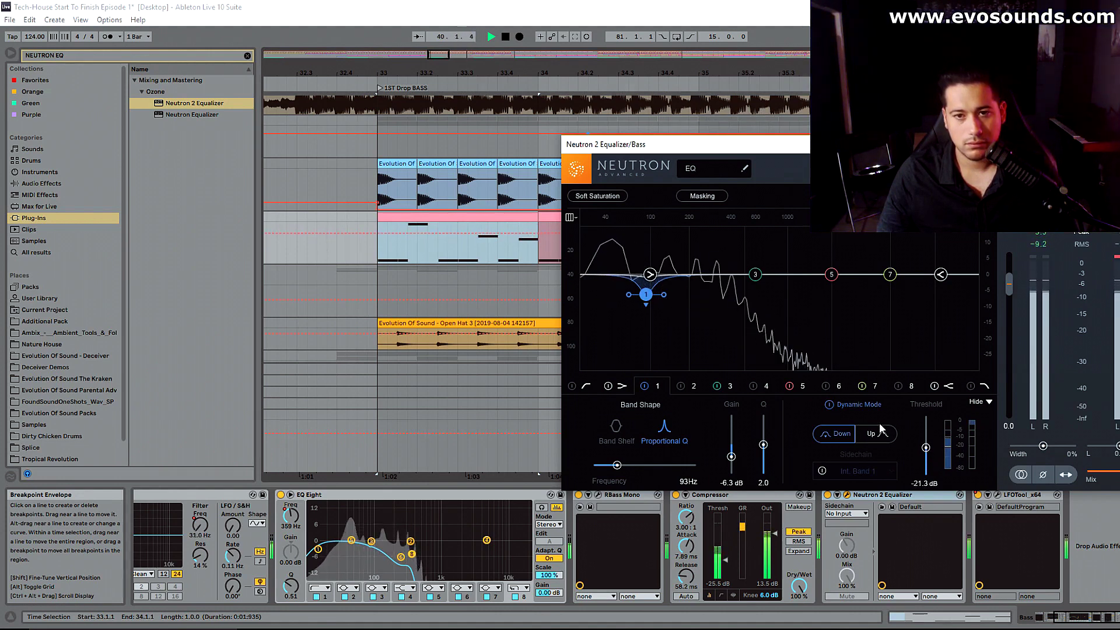
drag(731, 457, 729, 466)
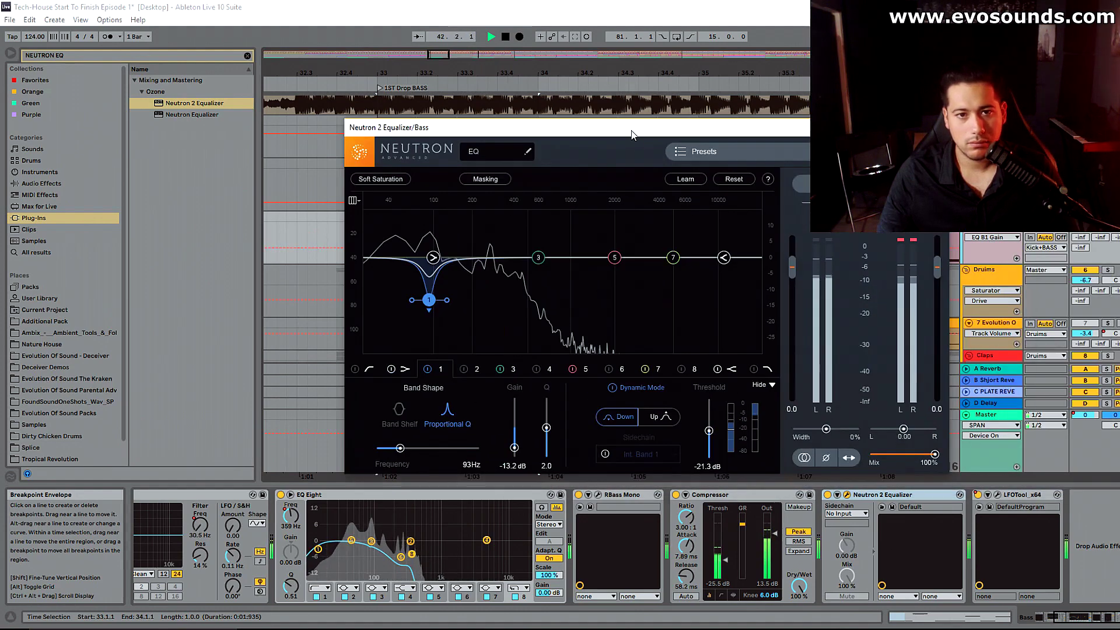
click(960, 495)
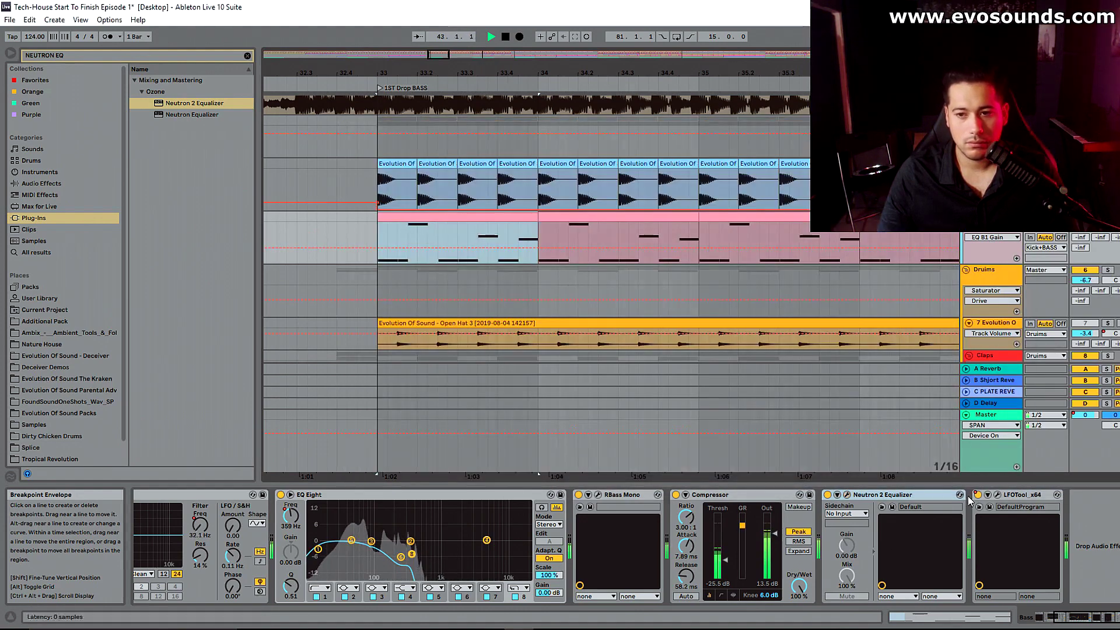
Step: Play the bass in the drop with Neutron 2 Equalizer bypassed and re-enabled to compare the sound
click(827, 495)
key(space)
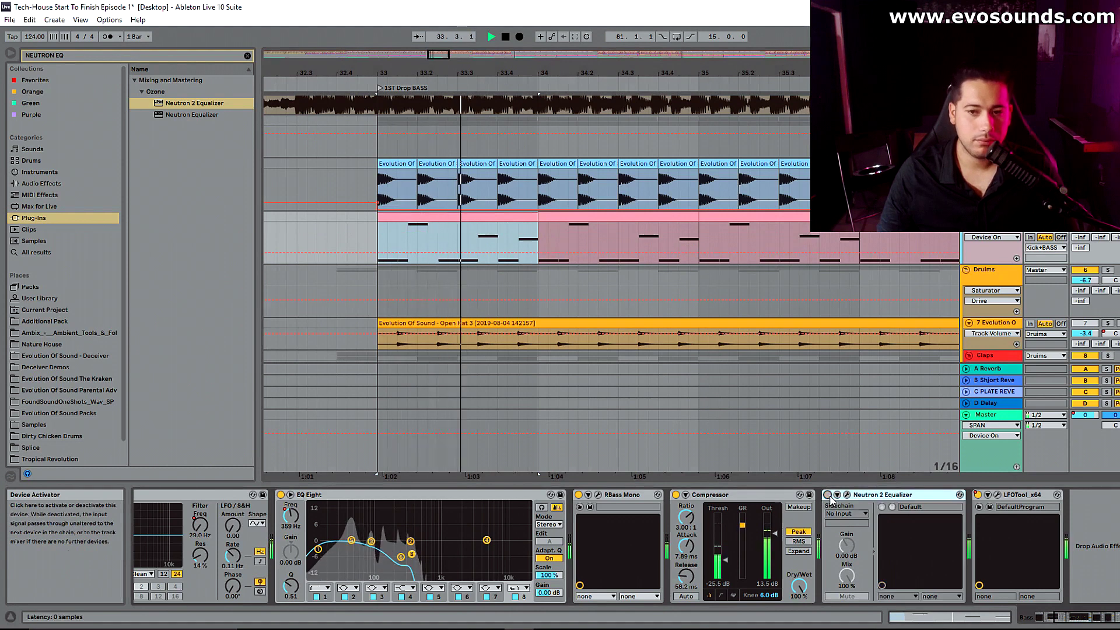
key(space)
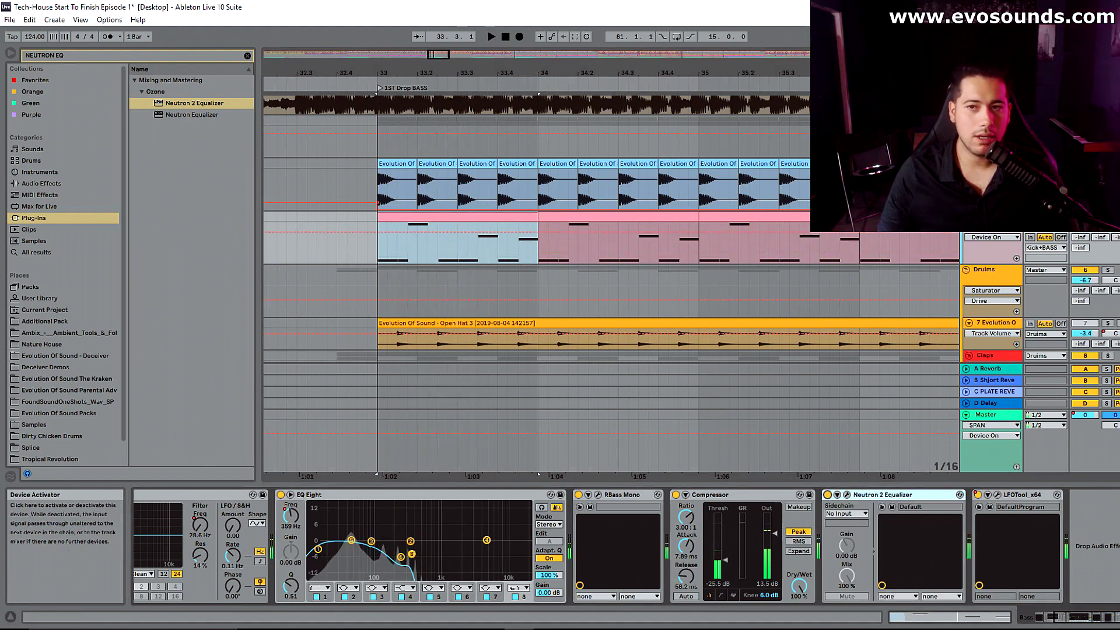
click(317, 260)
key(space)
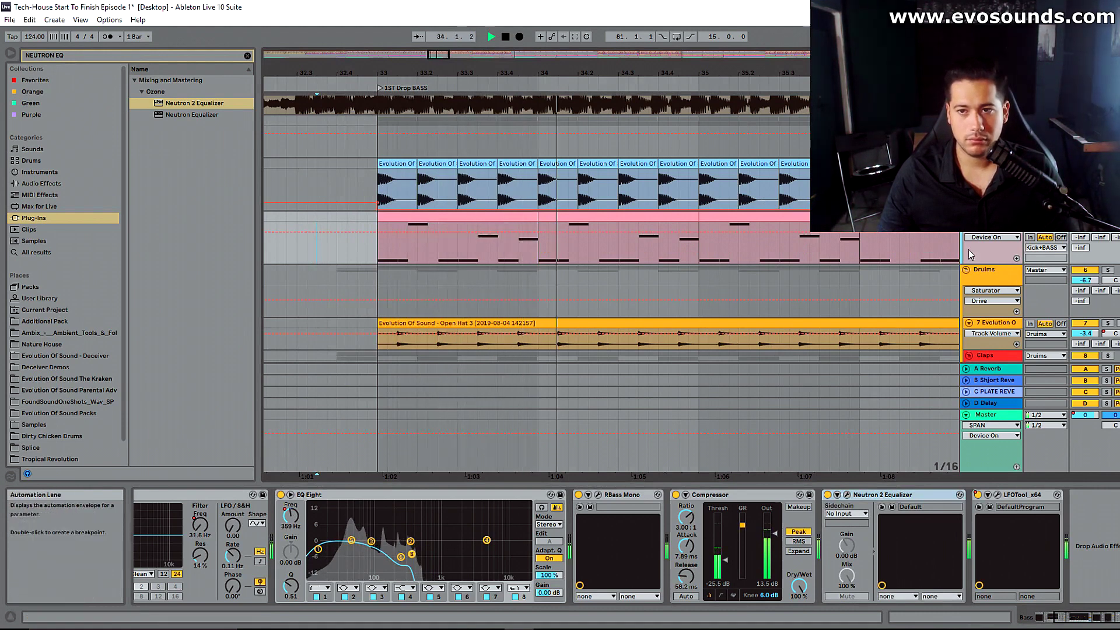
click(827, 495)
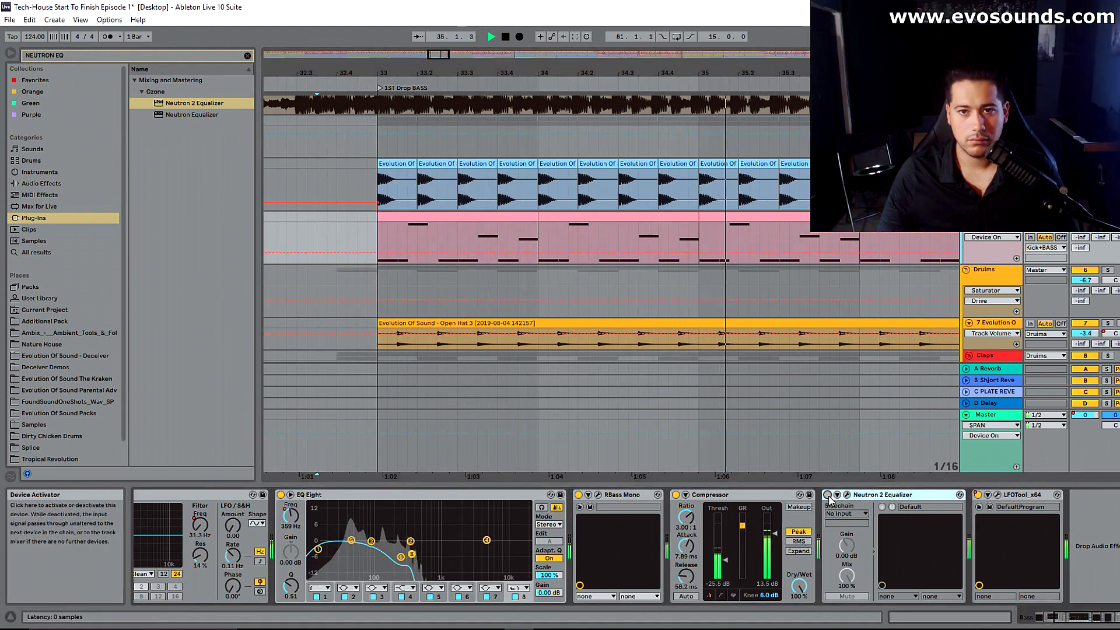
click(827, 495)
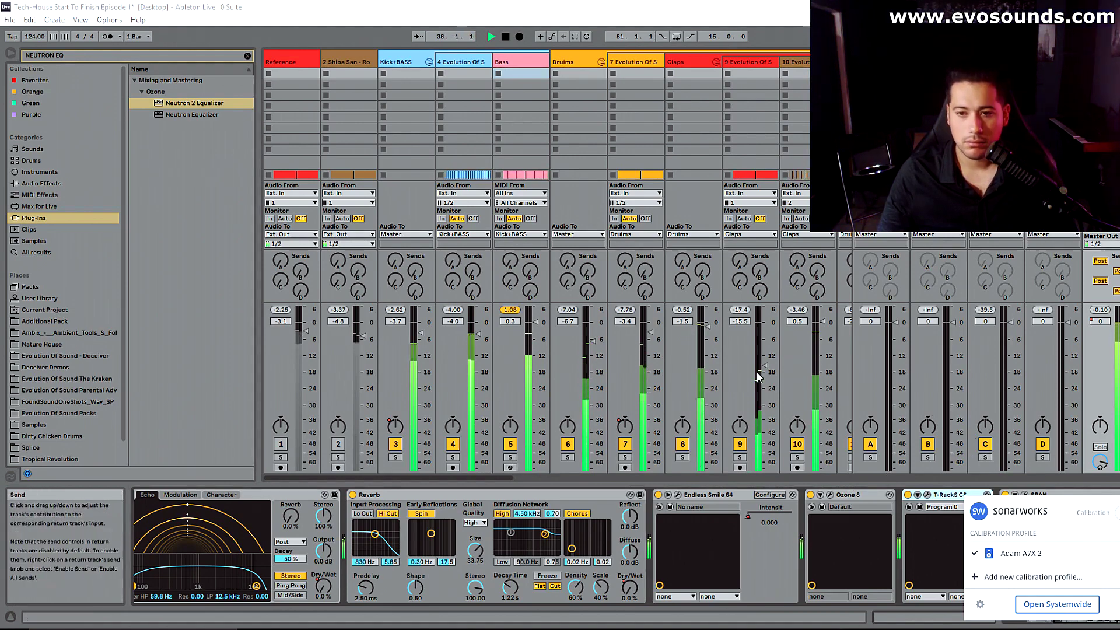
Step: Reopen Neutron 2 Equalizer on the Bass track to check band 1's dynamic cut, dismissing its preset manager
click(533, 75)
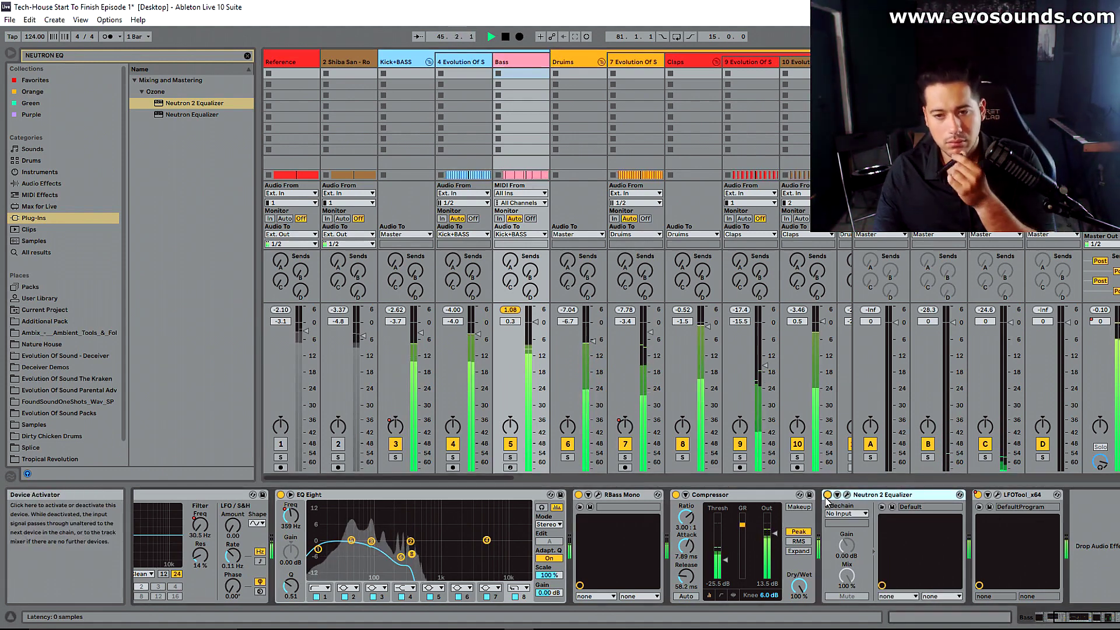
click(847, 496)
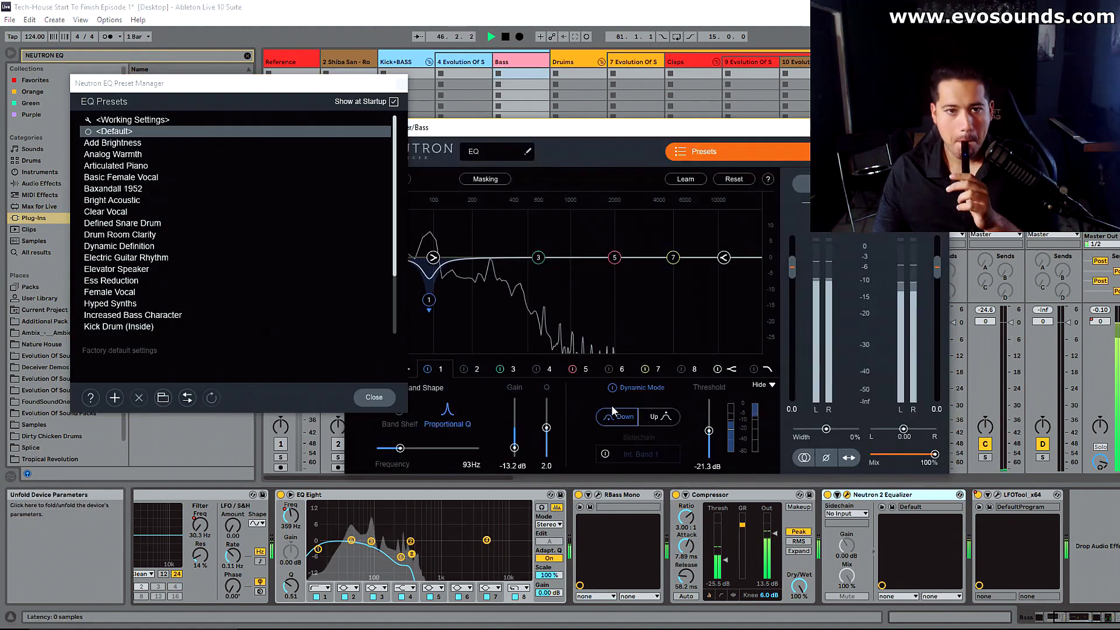
click(402, 84)
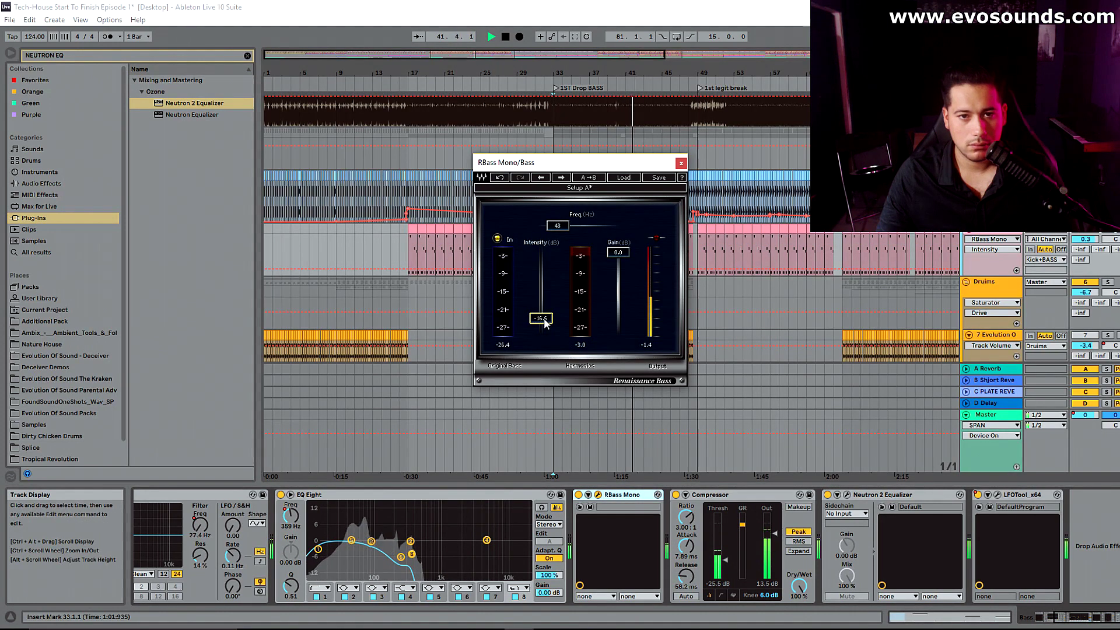
Step: Set the Bass Compressor's output gain to 4.29 dB and raise the Bass track volume to 6.0 dB
click(676, 495)
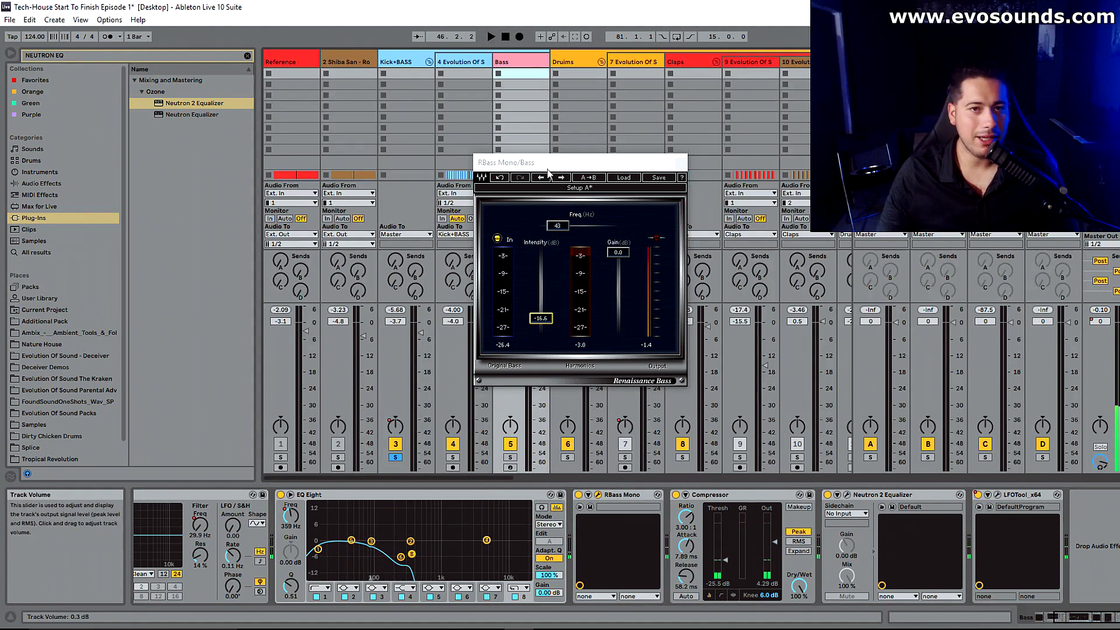
drag(506, 162, 794, 151)
drag(522, 333, 522, 326)
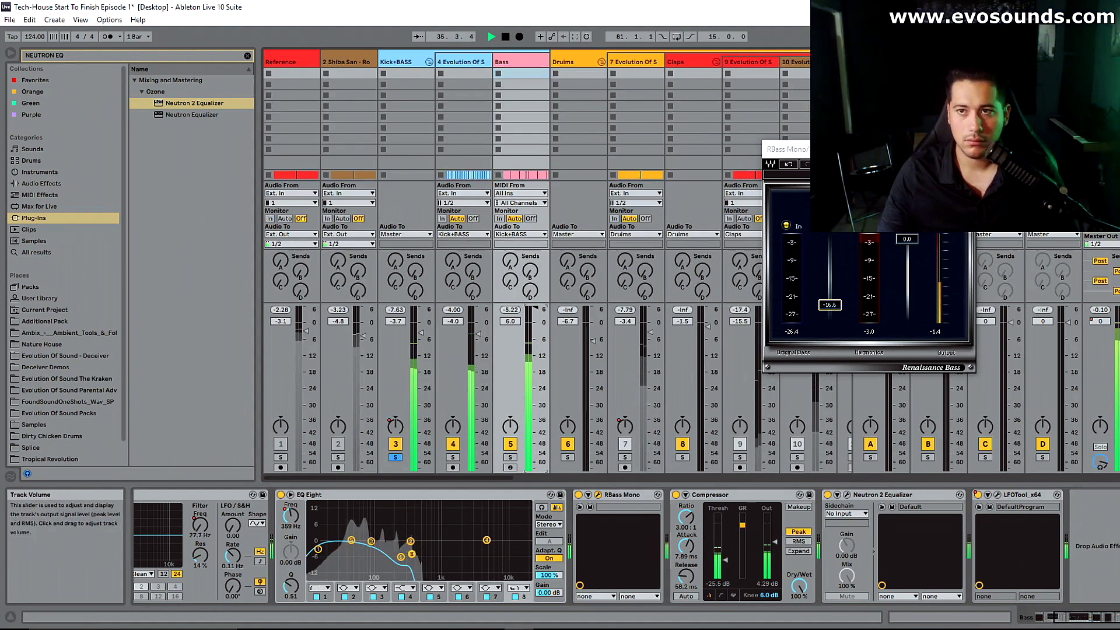
Step: Unsolo the Kick+BASS group and examine the full mix in SPAN and against the reference tracks in REFERENCE on the Master
click(1103, 367)
click(1024, 494)
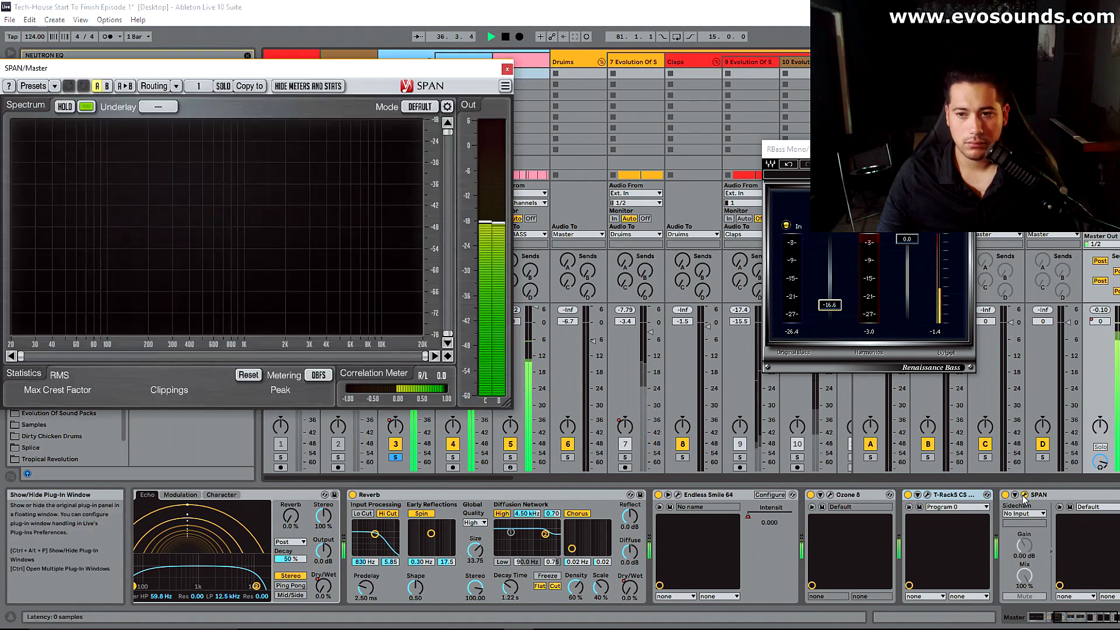
click(395, 457)
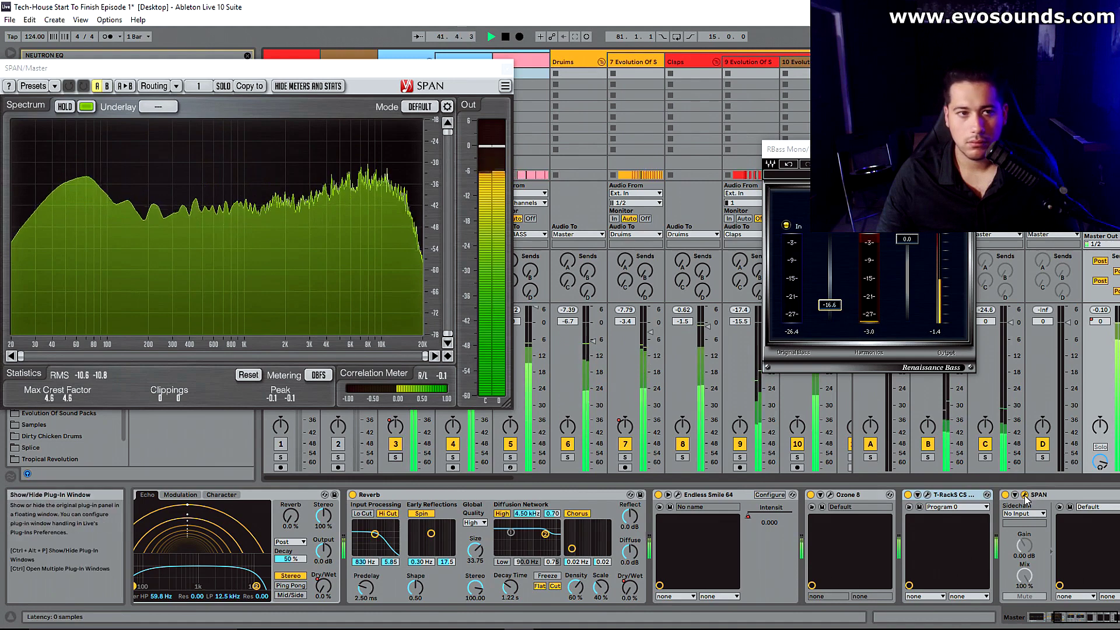
scroll(1015, 501, down, 5)
click(1004, 506)
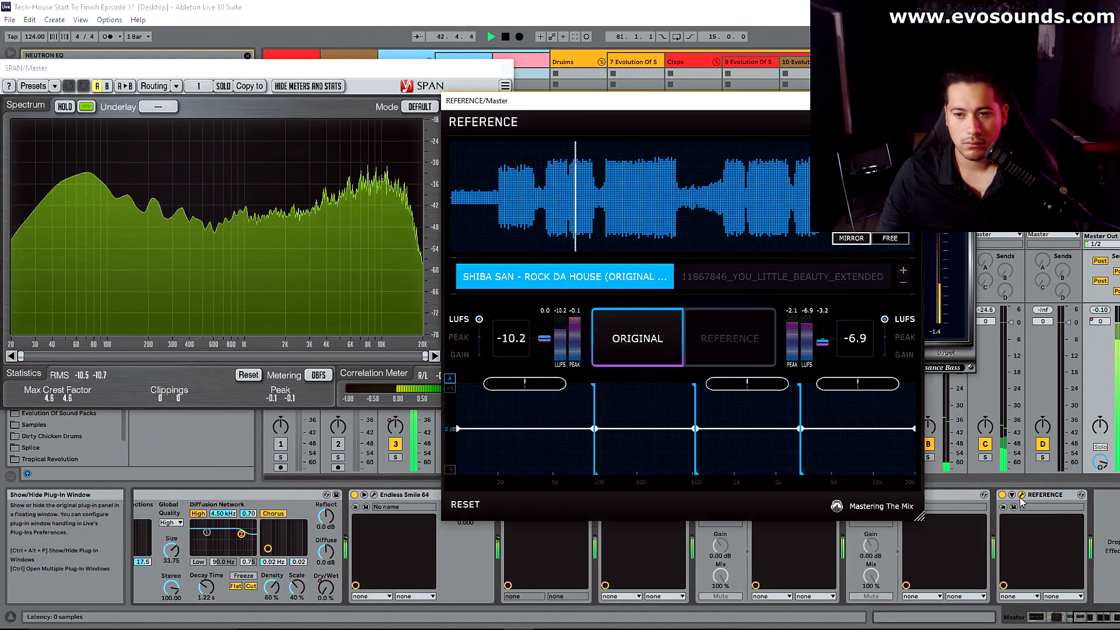
click(744, 278)
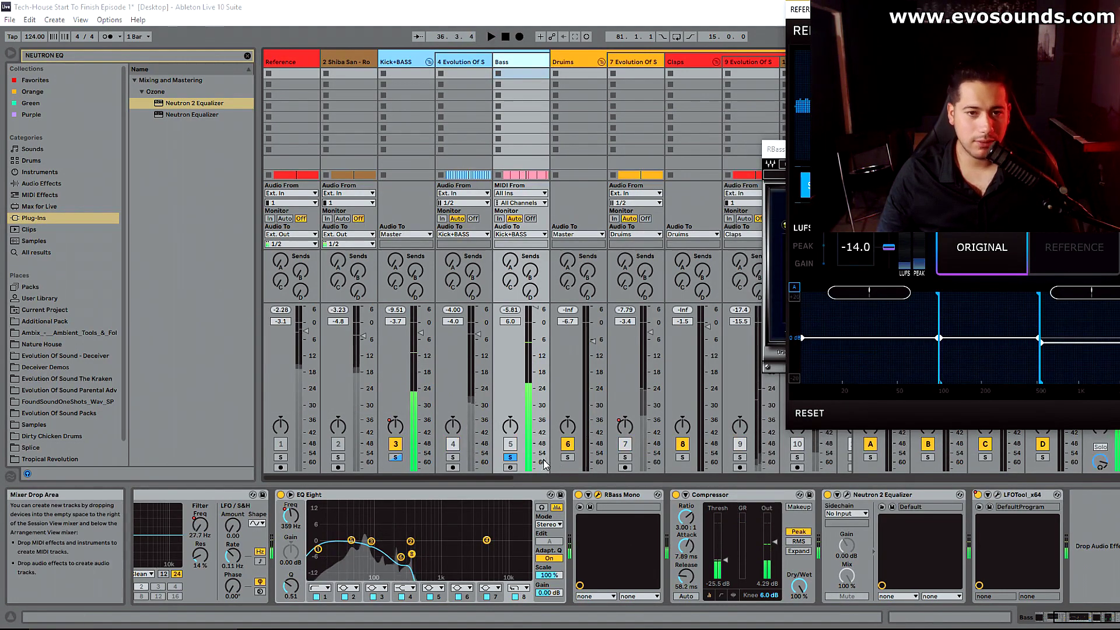
Step: Open Serum on the Bass track and play the bass to inspect its patch
drag(1086, 622, 1053, 619)
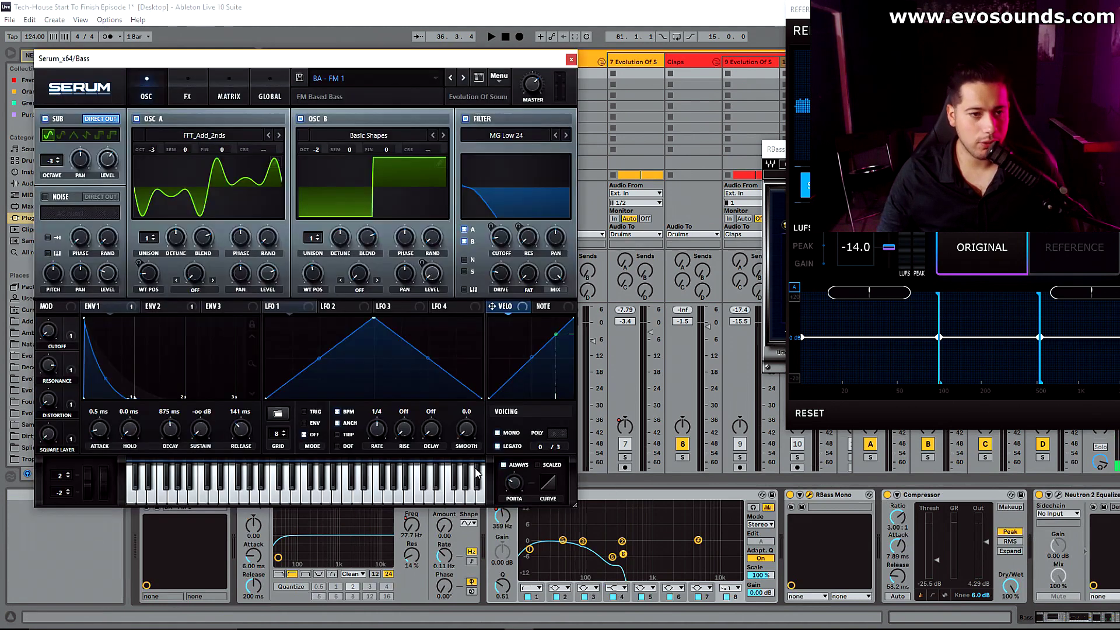
key(space)
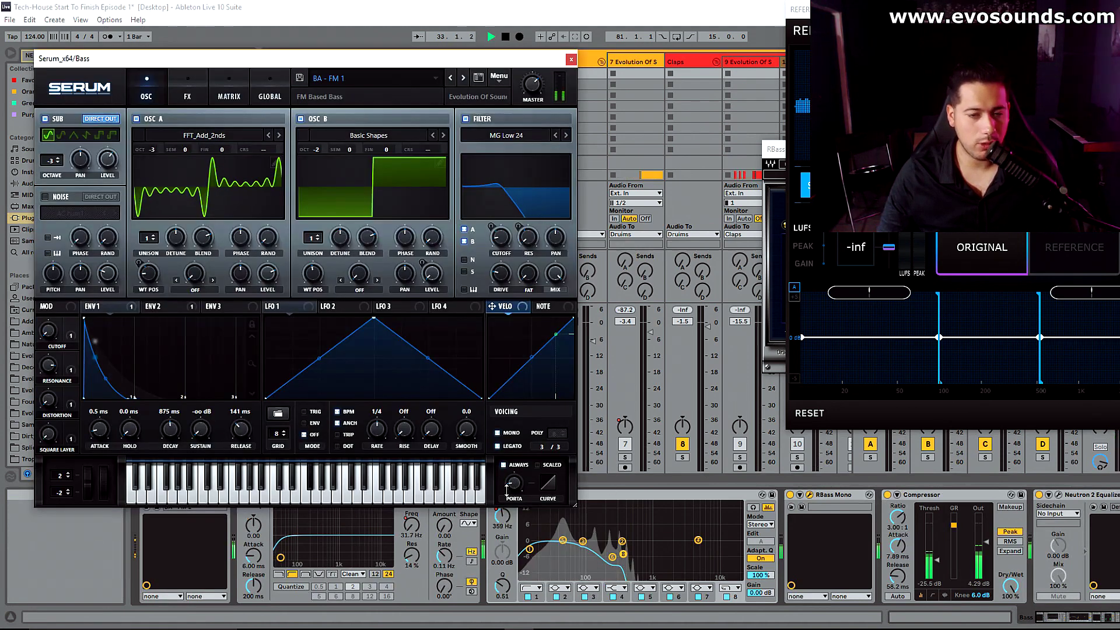
click(571, 59)
Step: Open the bass MIDI clip at the 1ST Drop marker and play it to check the short F#3 note at 1.1.3
key(Tab)
key(space)
double_click(555, 231)
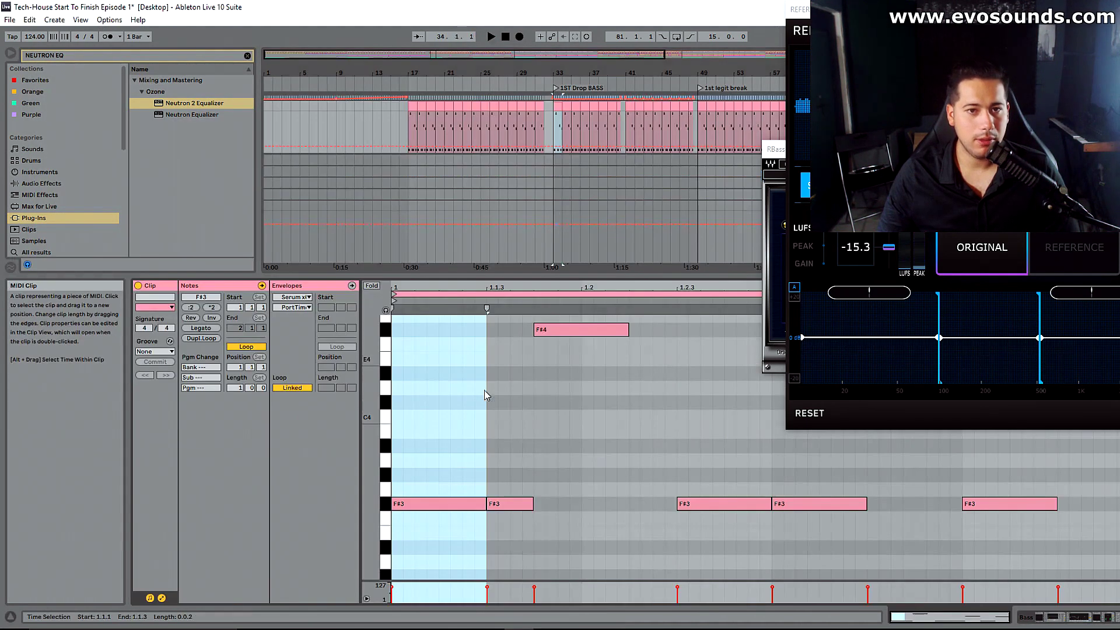
key(space)
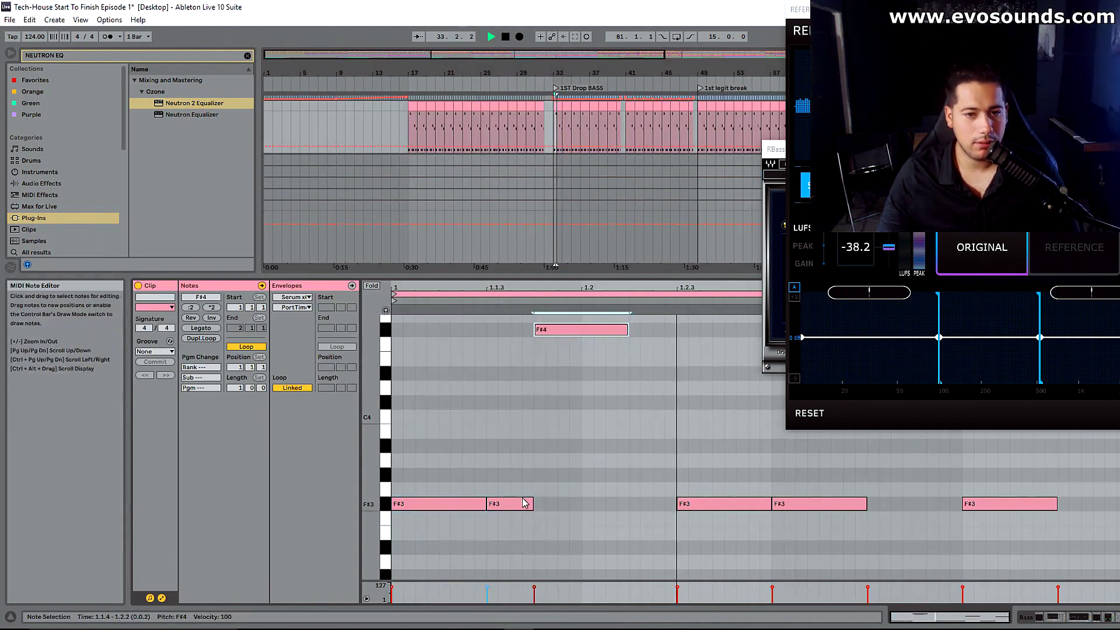
double_click(519, 501)
double_click(519, 501)
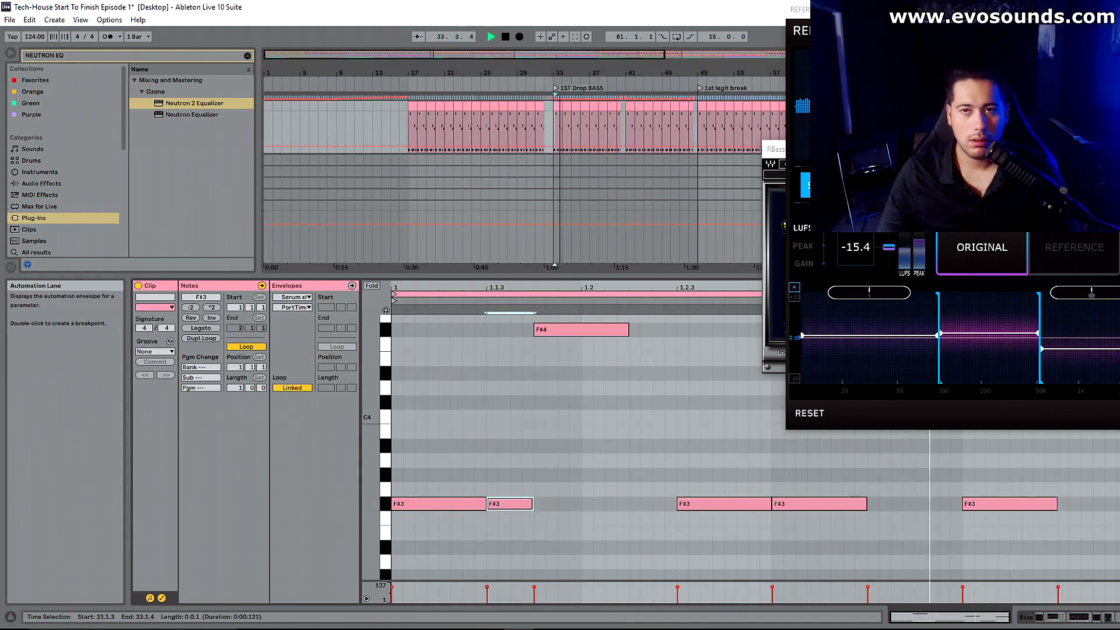
Step: Close the REFERENCE and RBass Mono windows and show the later devices in the Bass track's chain
drag(939, 9, 550, 98)
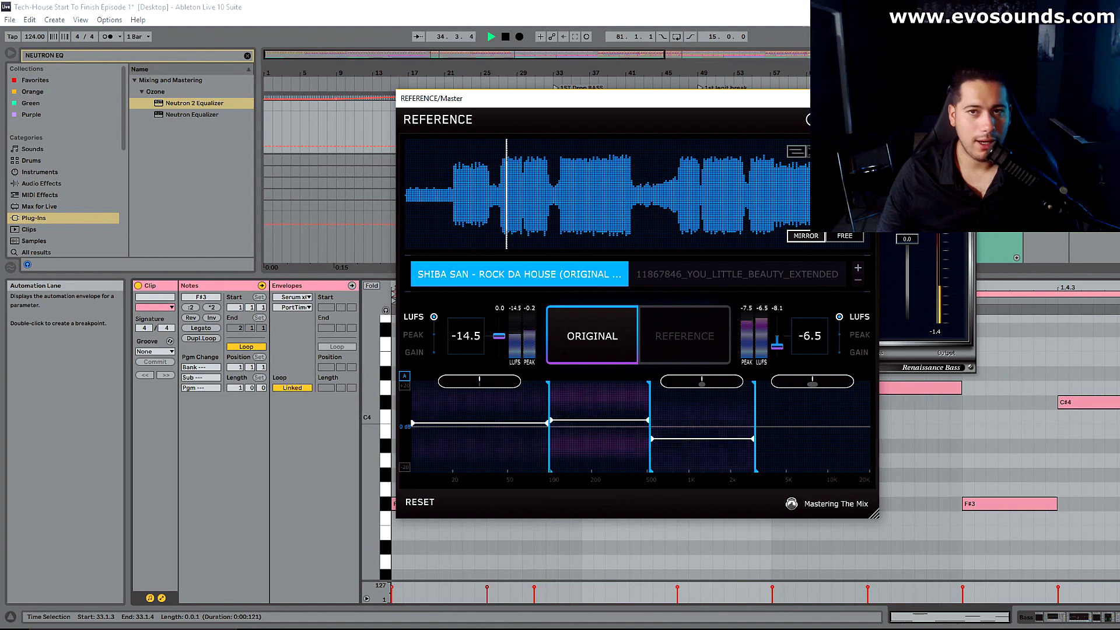
click(962, 186)
click(866, 97)
double_click(992, 106)
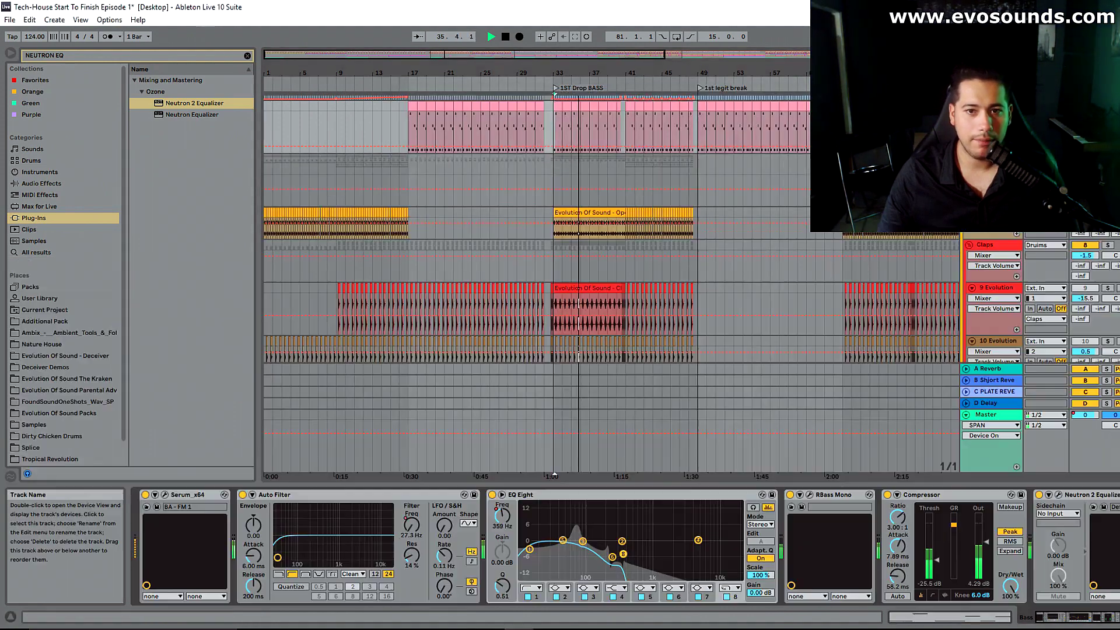
click(1059, 609)
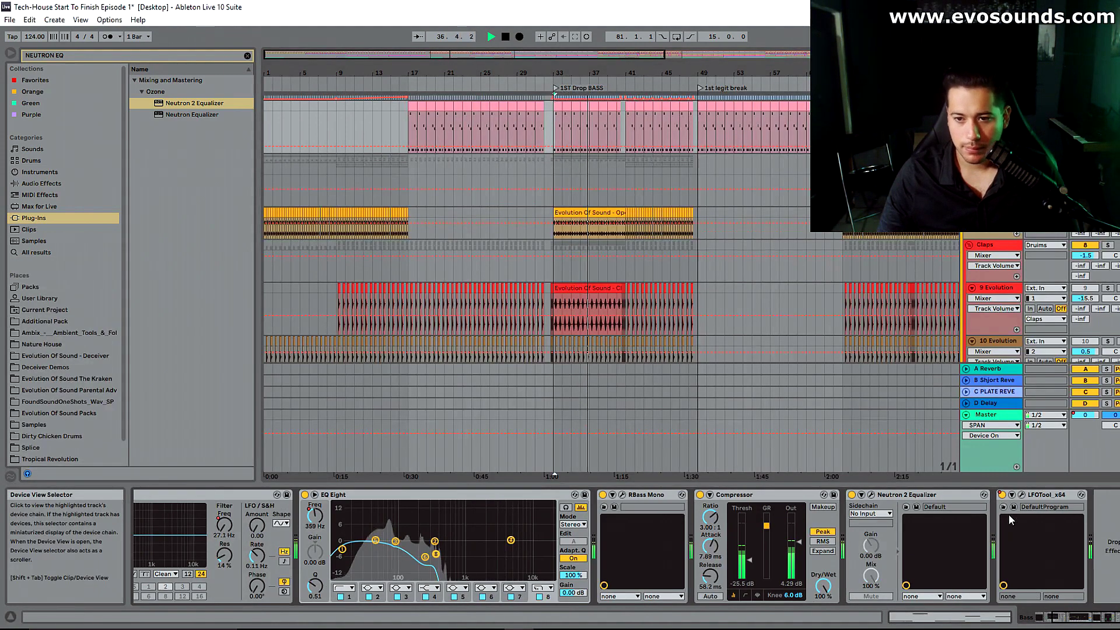
Step: Search the audio effects for GLUE and insert Glue Compressor between Compressor and Neutron 2 Equalizer, setting its threshold to about -18.1 dB
click(248, 56)
text(GLUE)
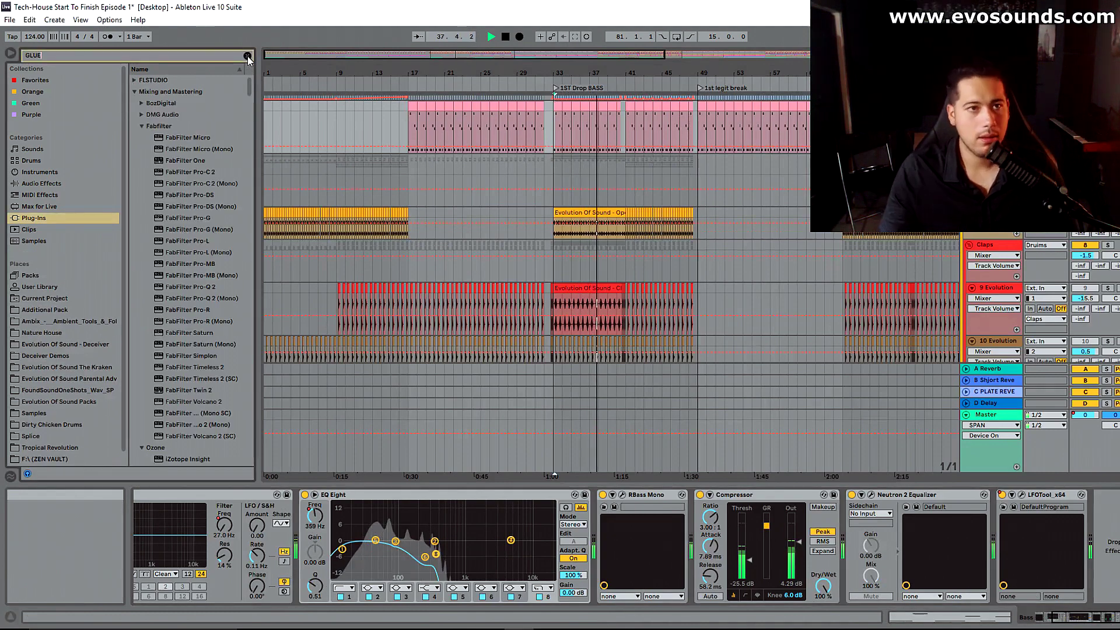
click(51, 184)
drag(164, 97, 817, 541)
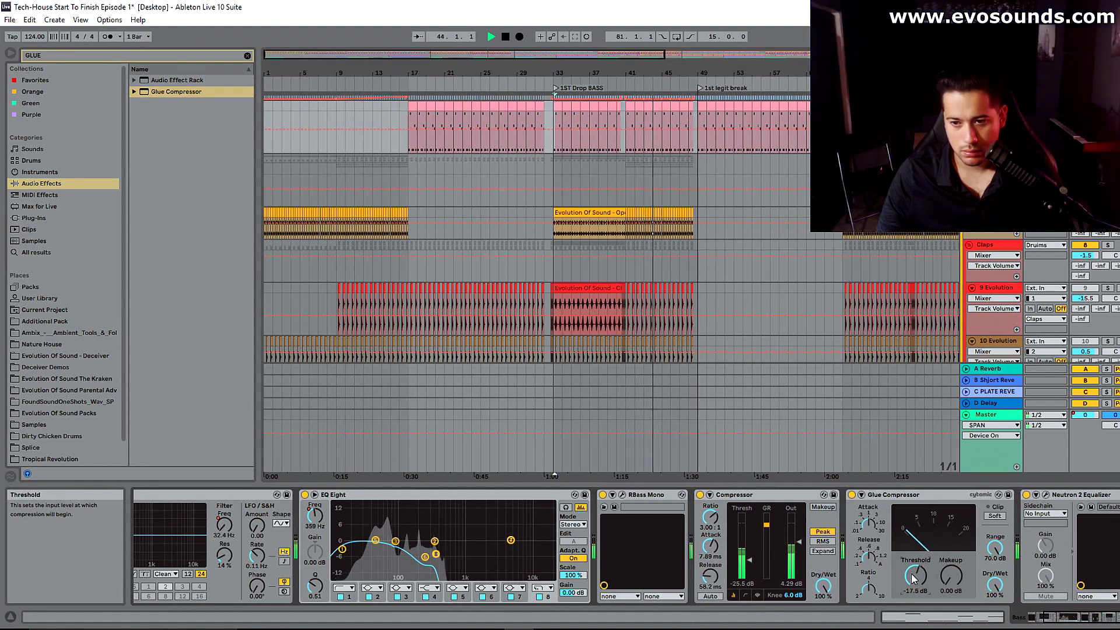
drag(912, 575, 914, 578)
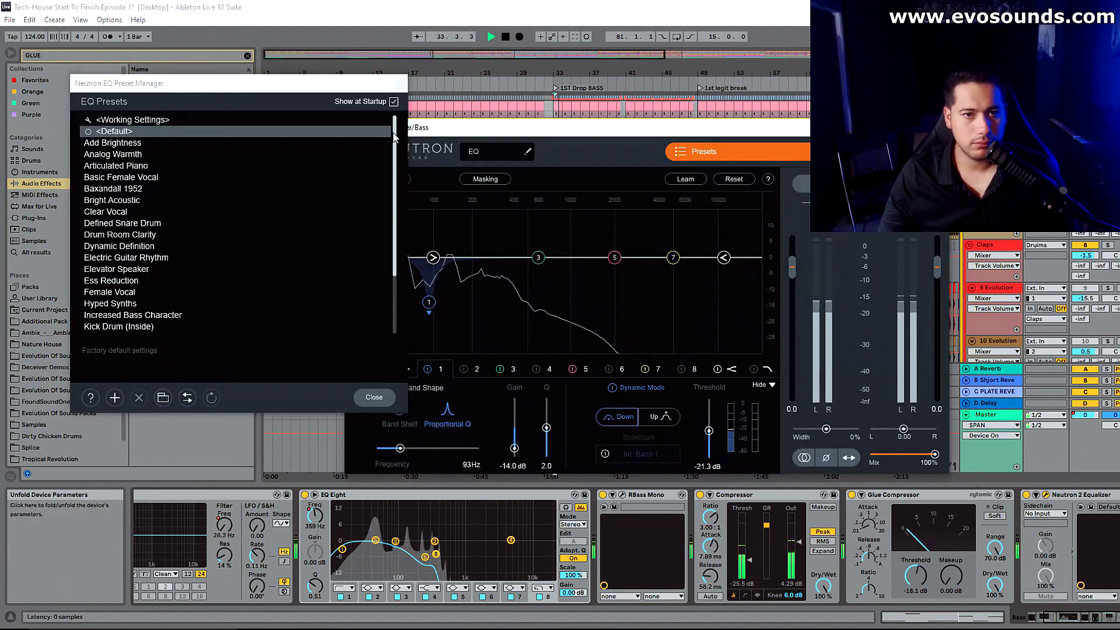
Step: Shape Neutron's band 3 on the bass into a cut of about -11.5 dB at 111 Hz, close the equalizer and restore the full mix
click(401, 84)
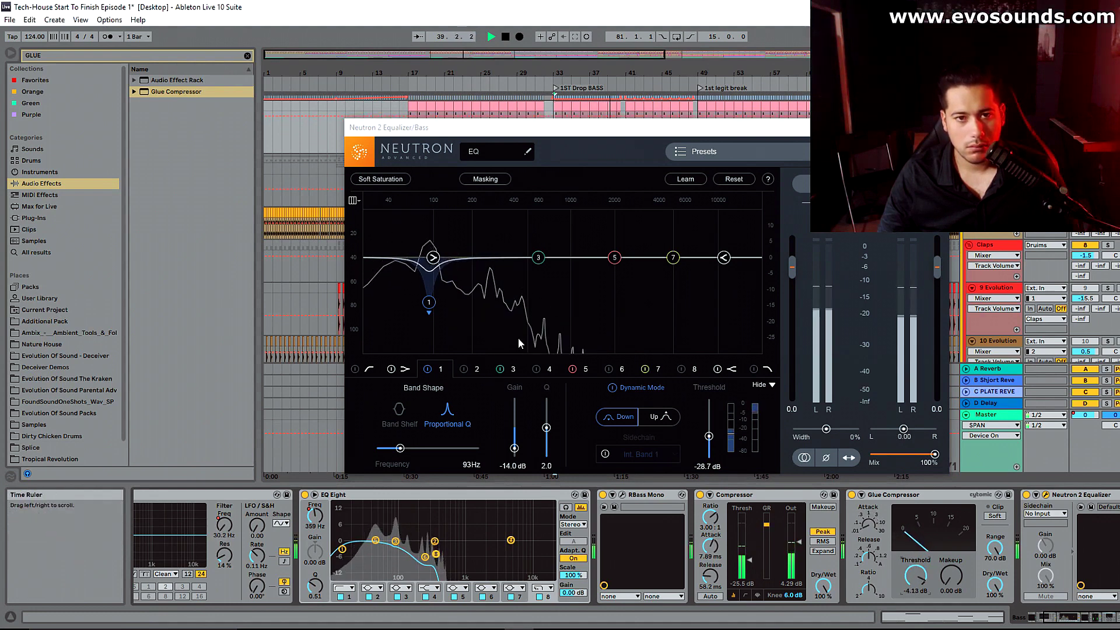
drag(538, 257, 451, 223)
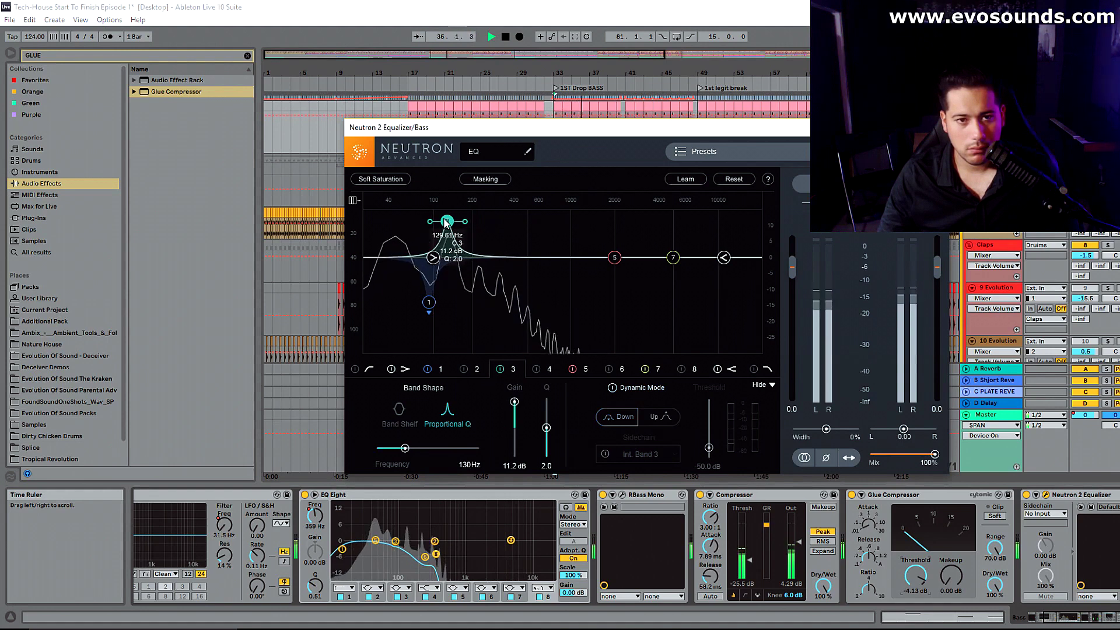
drag(446, 222, 439, 294)
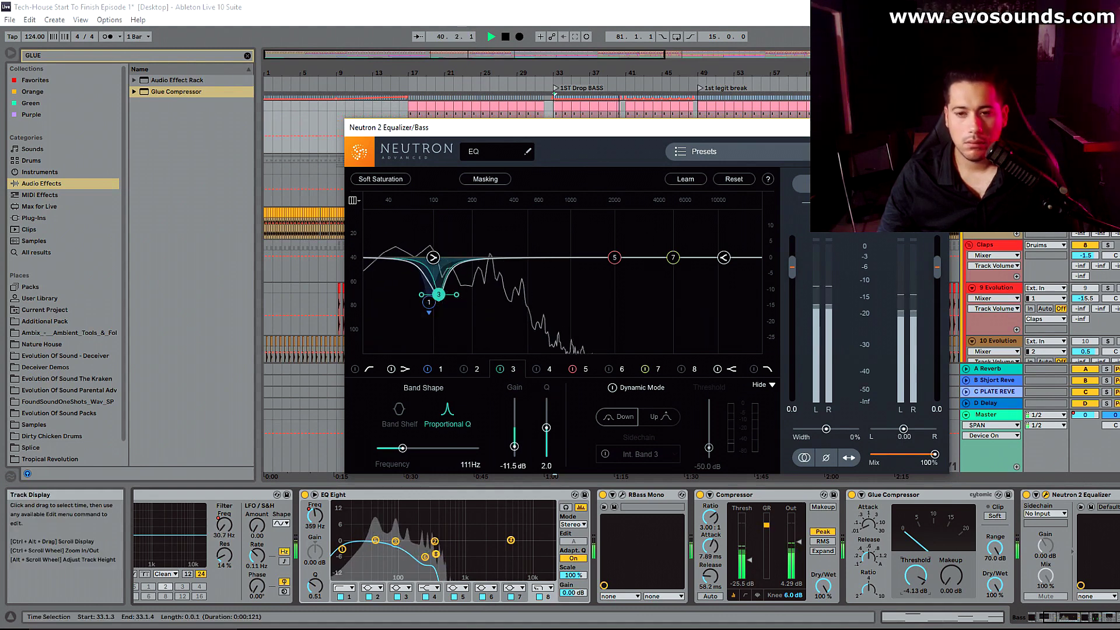
click(936, 127)
click(1107, 107)
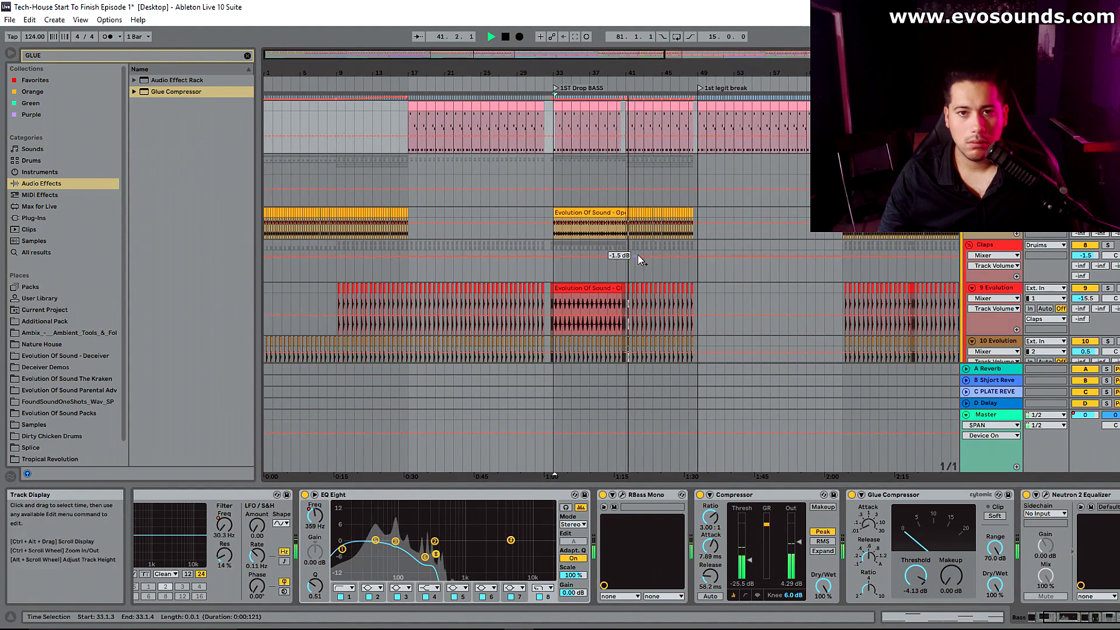
Step: Open SPAN on the Master in the mixer view to examine the full mix's spectrum
scroll(645, 260, up, 3)
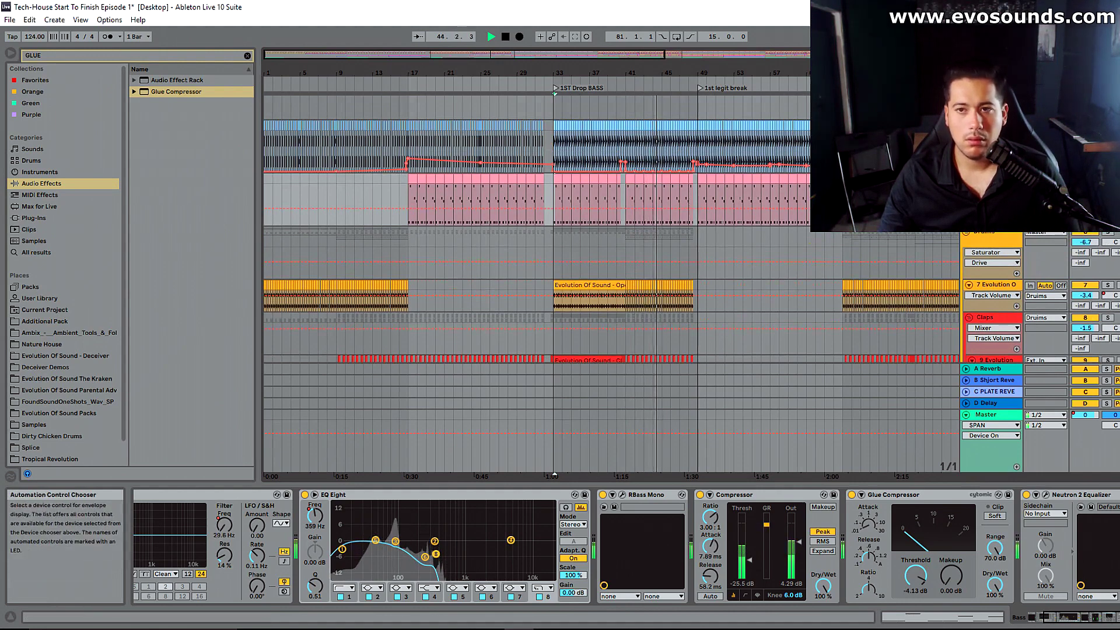
key(Tab)
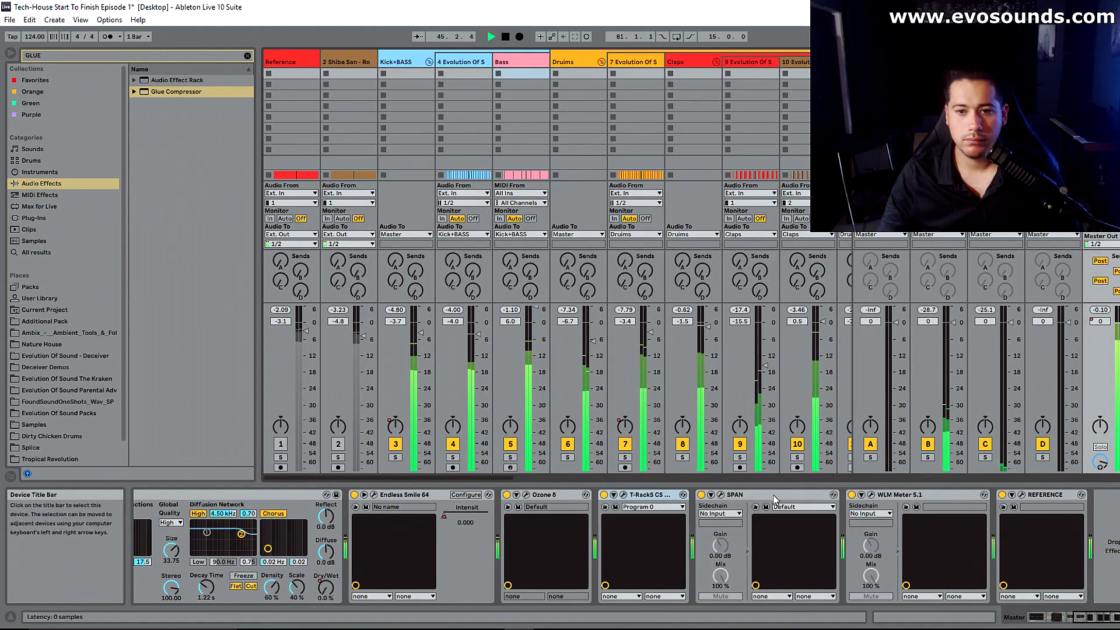
click(721, 495)
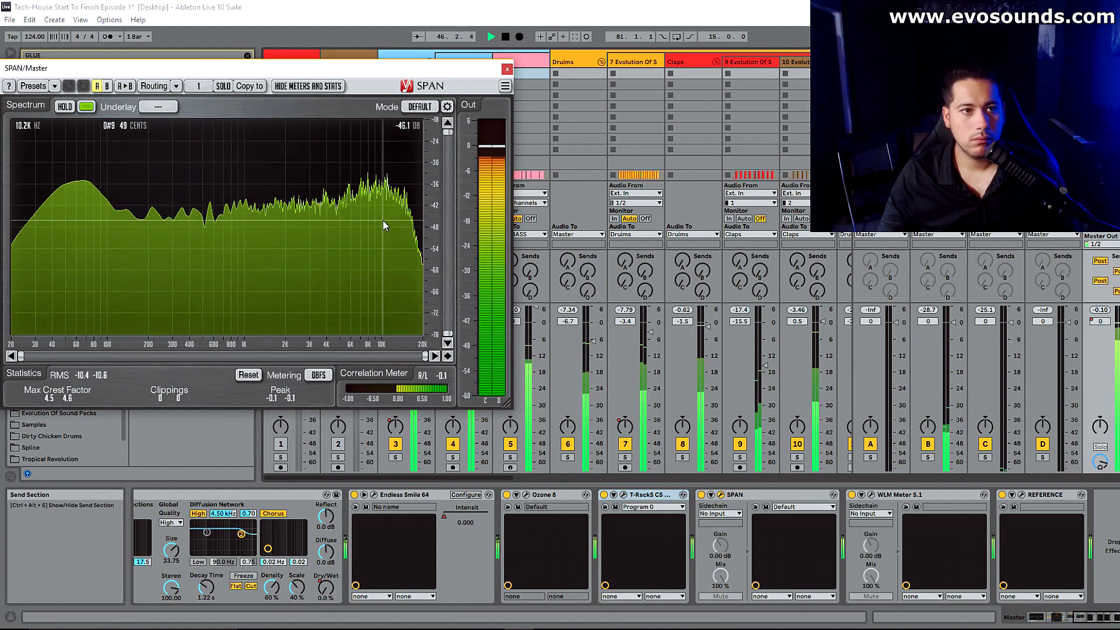
Step: Replay the section, move the SPAN window clear of the Bass channel, show the Bass devices and open the Sonarworks calibration panel
key(space)
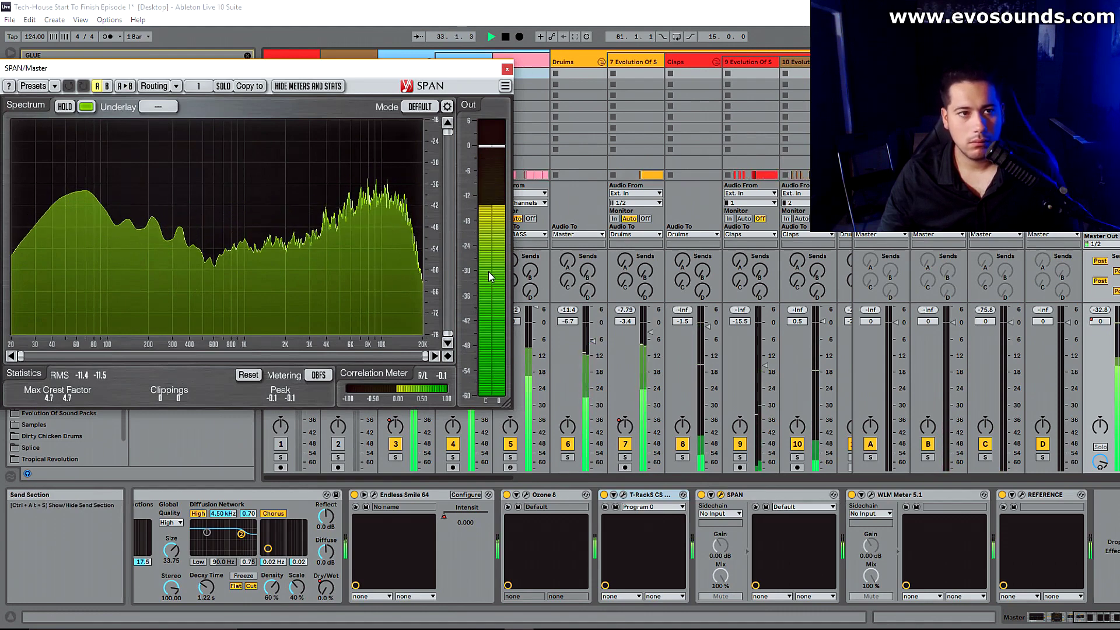
drag(490, 77, 1083, 97)
click(512, 433)
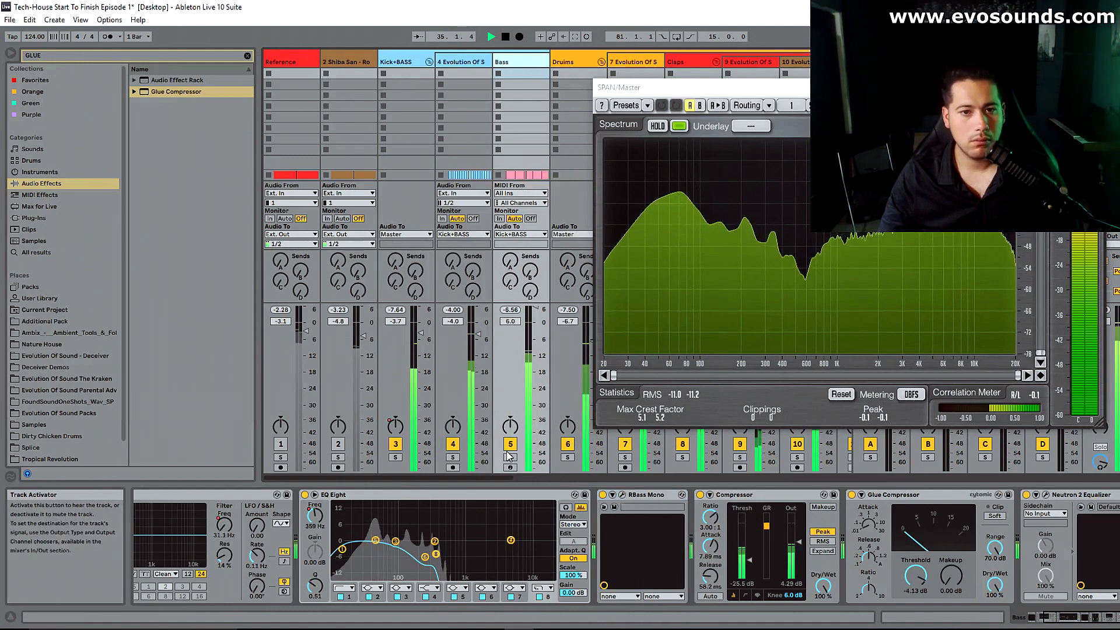
click(1071, 629)
click(1106, 589)
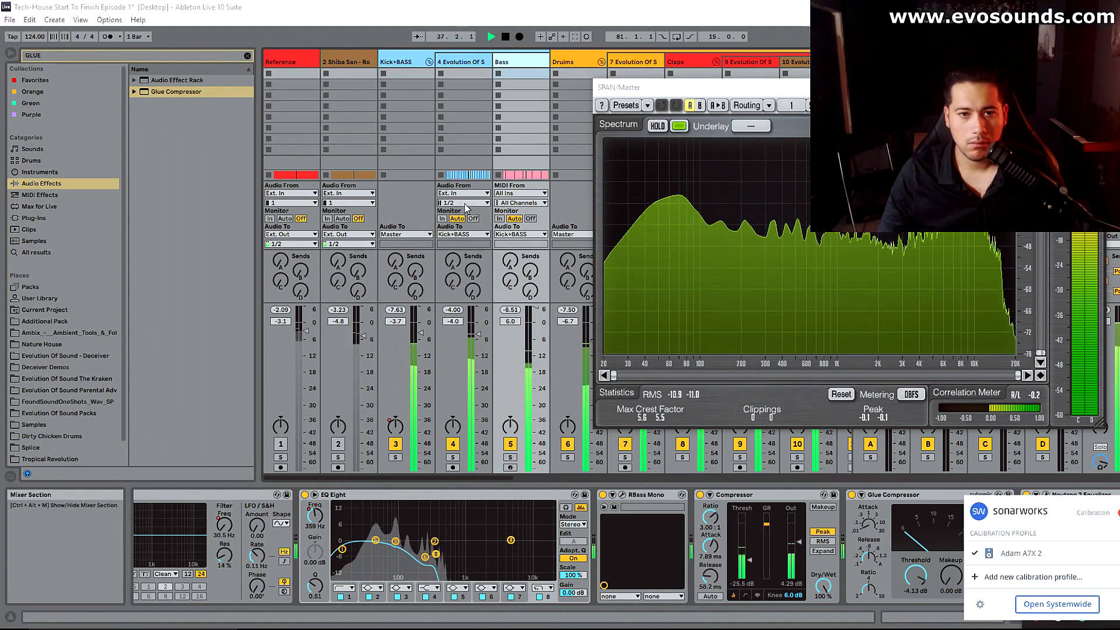
Step: Solo the Bass track and close its RBass Mono window
click(511, 61)
click(510, 457)
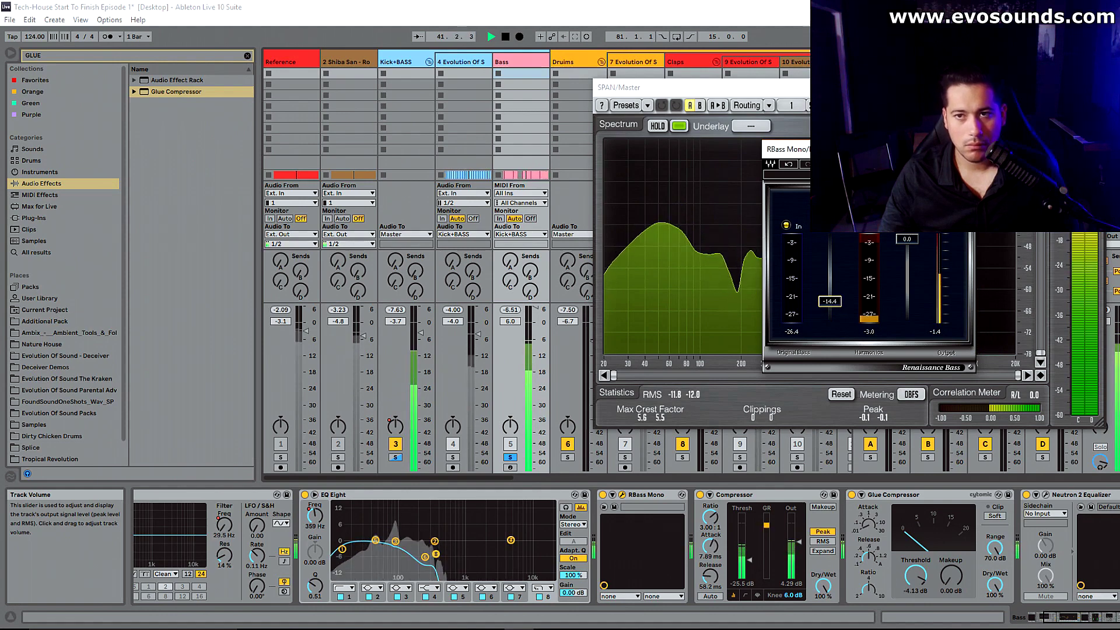
click(964, 150)
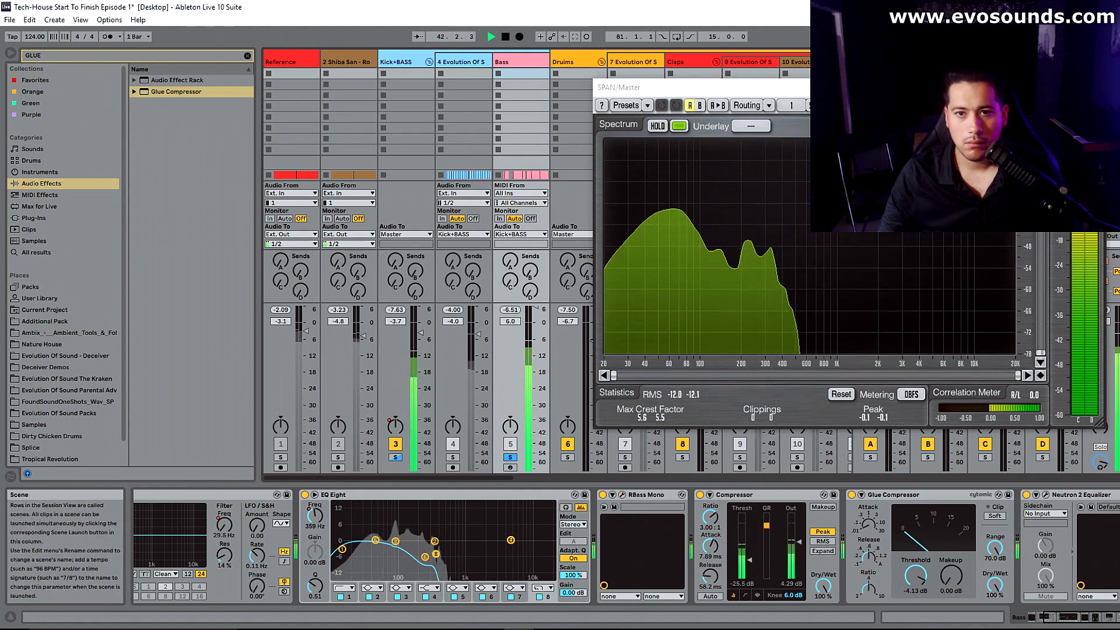
Step: Open Neutron 2 Equalizer on the Bass track, enable Dynamic Mode for band 3 and set its threshold to -32.6 dB
click(1026, 495)
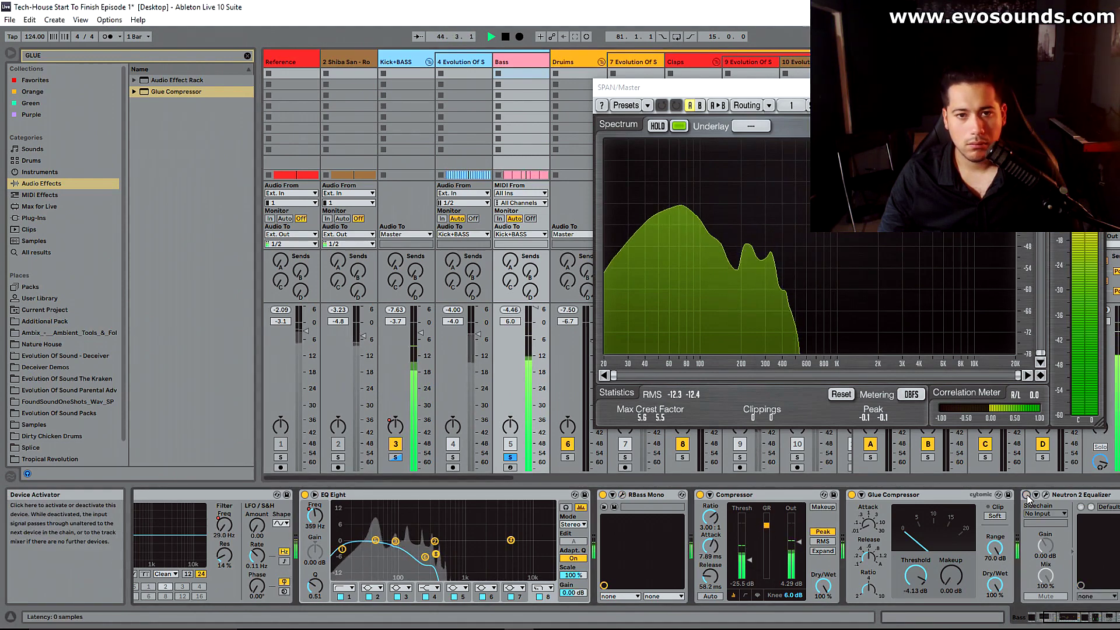
click(1046, 495)
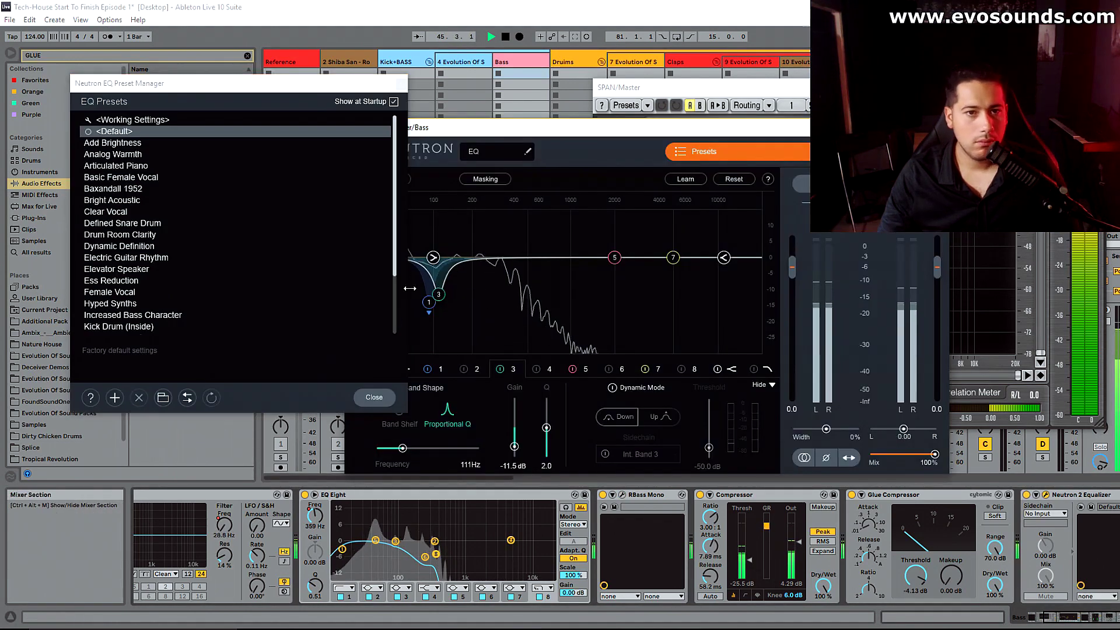
click(401, 83)
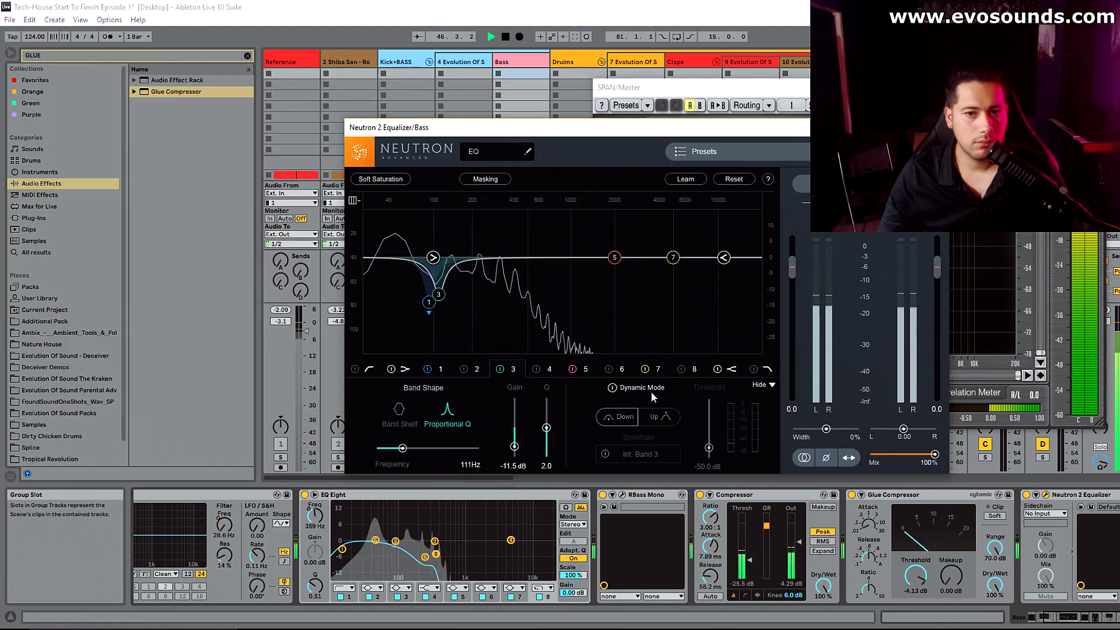
click(617, 388)
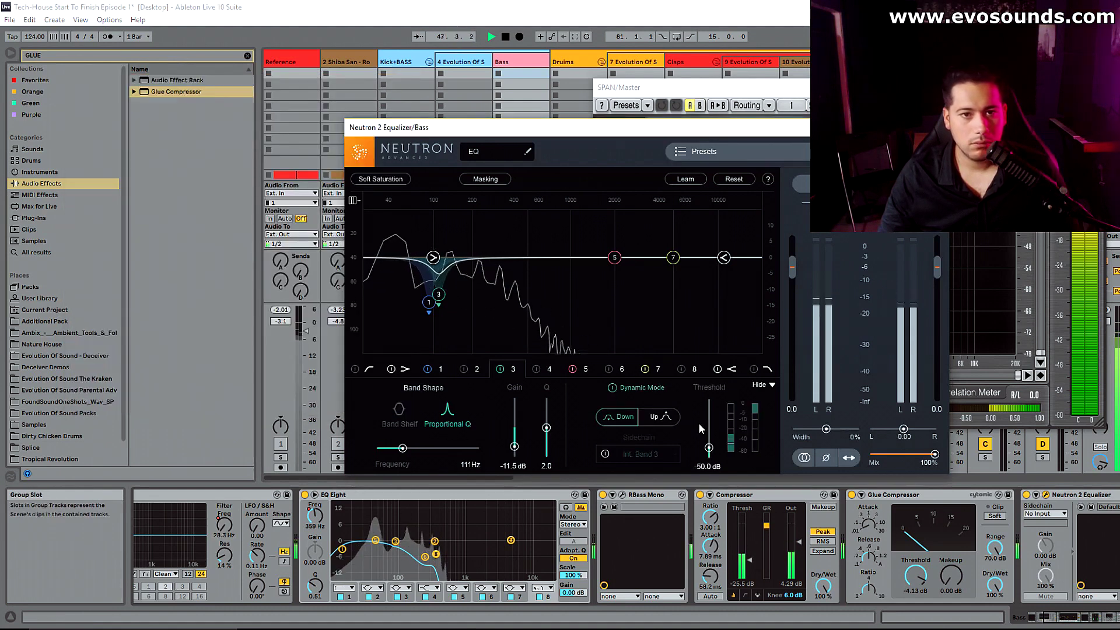
drag(709, 448, 713, 438)
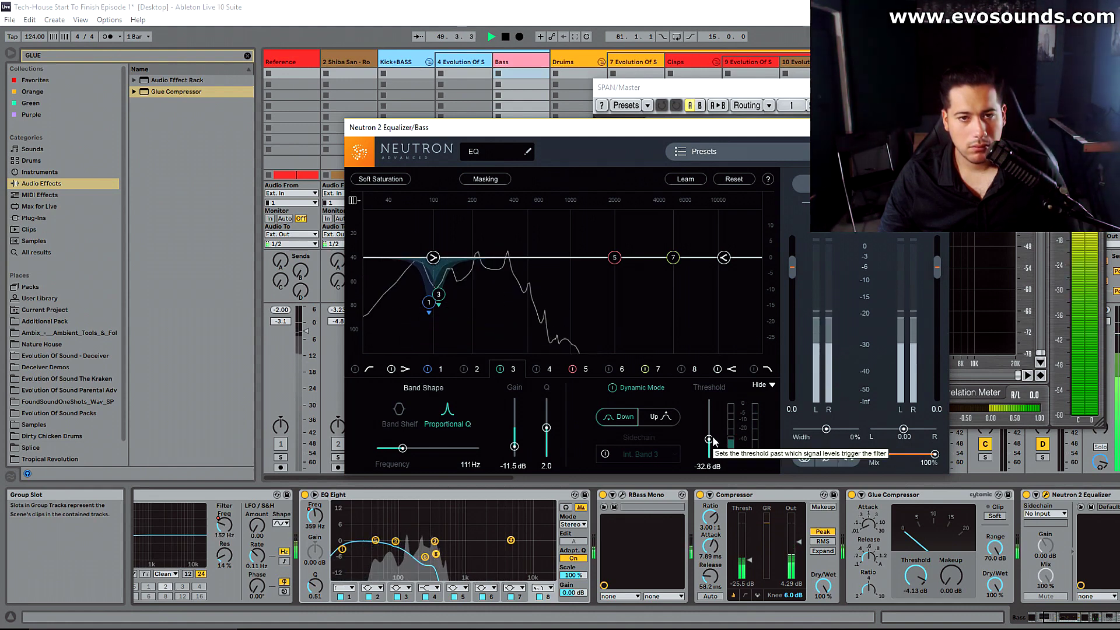
Step: Replay the soloed bass to hear the dynamic cut, close the Neutron window and stop playback
key(space)
key(space)
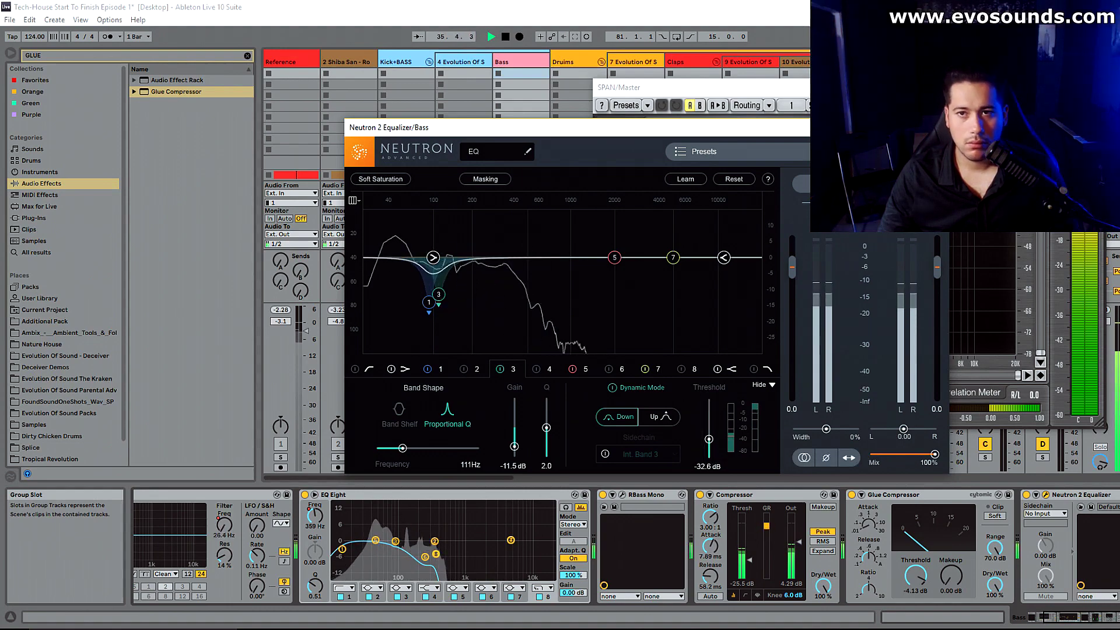
click(936, 127)
key(space)
Step: Access the Sonarworks calibration controls and clear the Bass solo to play the full mix
click(1071, 629)
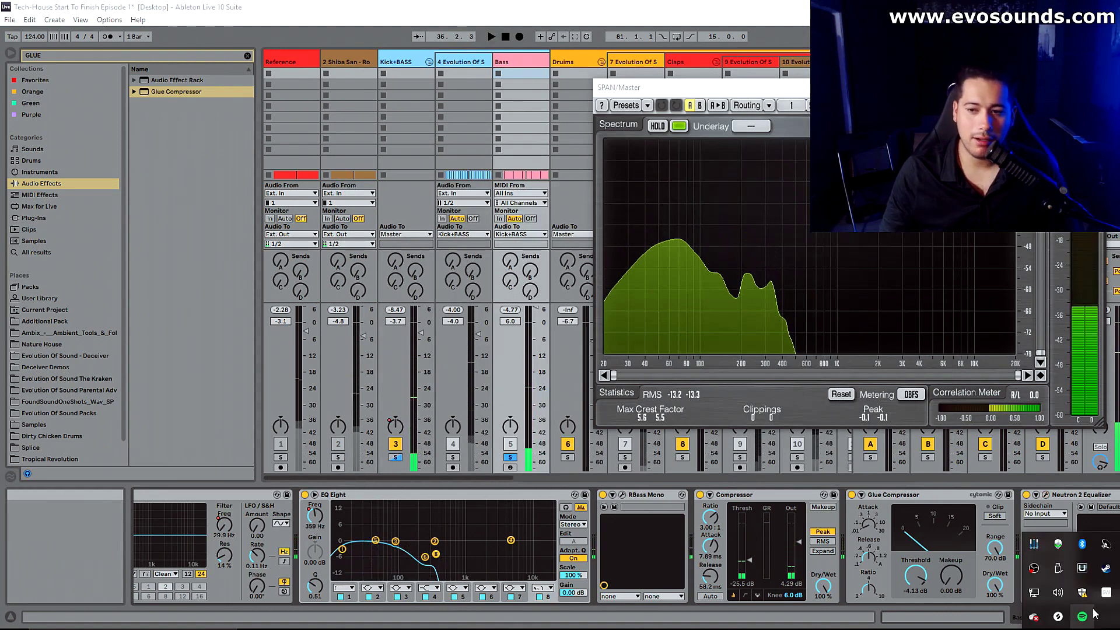
click(1106, 592)
click(1101, 551)
click(769, 86)
key(space)
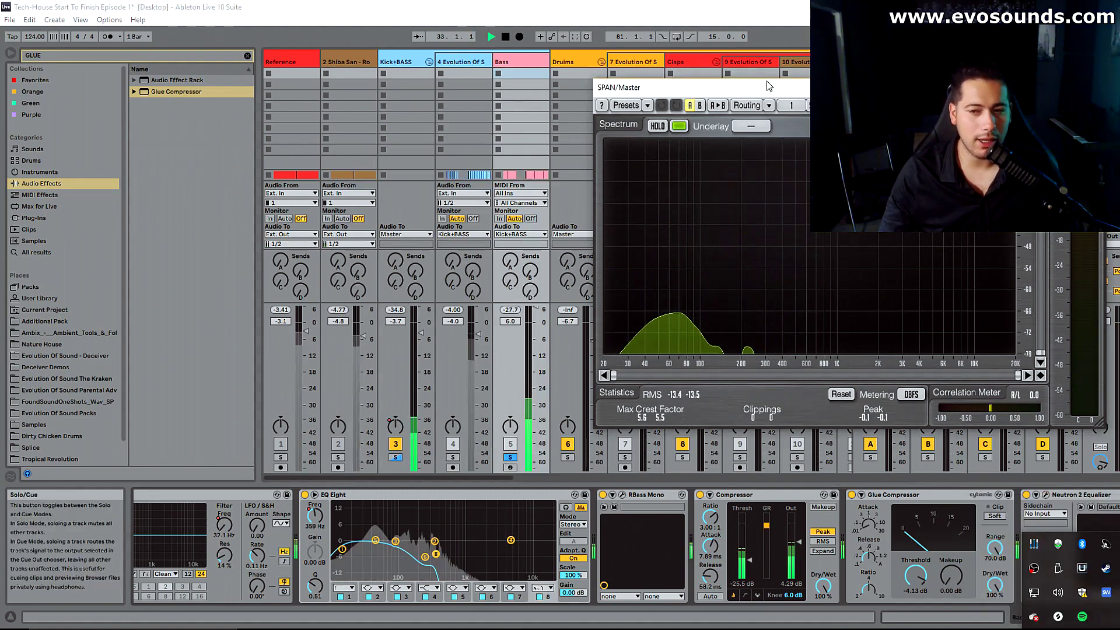
click(396, 457)
key(space)
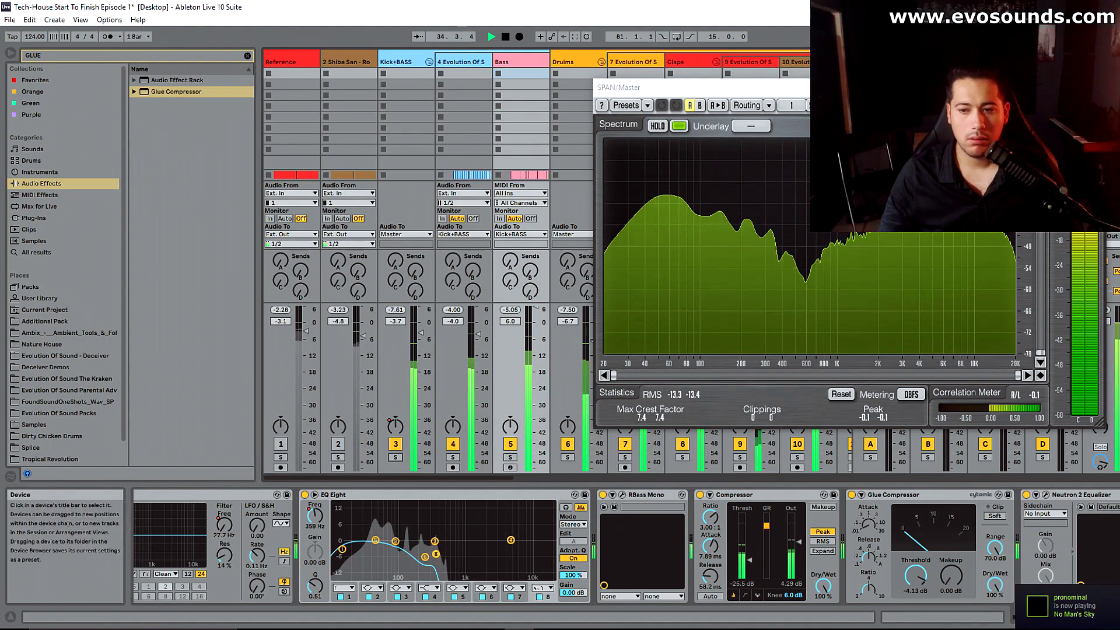
click(1072, 629)
click(1106, 590)
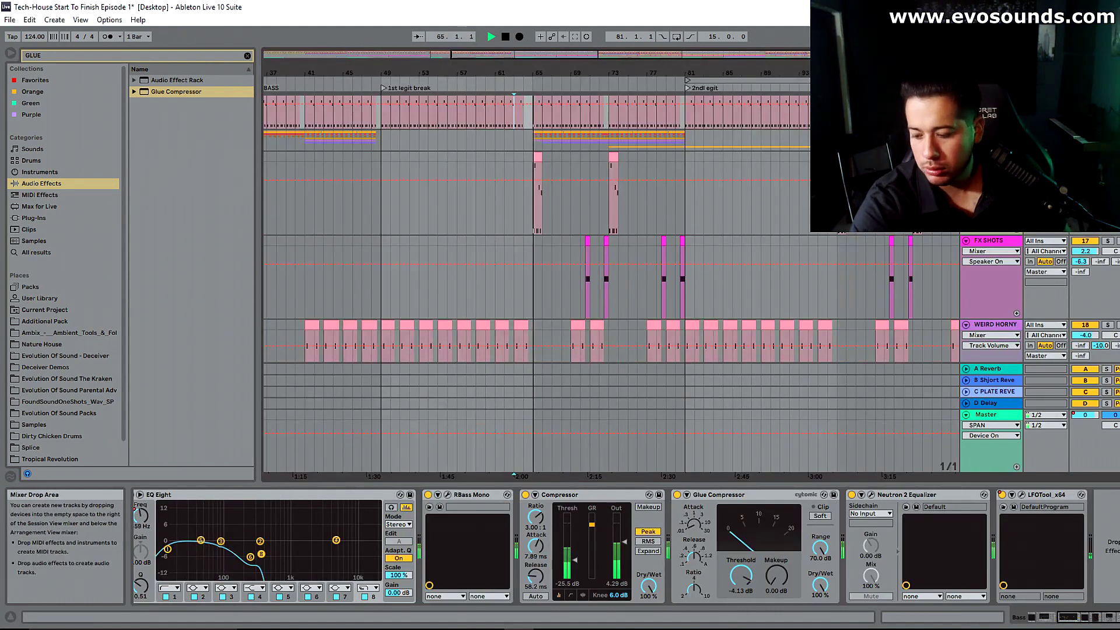
Step: Select the Bass track in the arrangement and lower its Glue Compressor threshold to about -14.6 dB from the mixer view
click(990, 156)
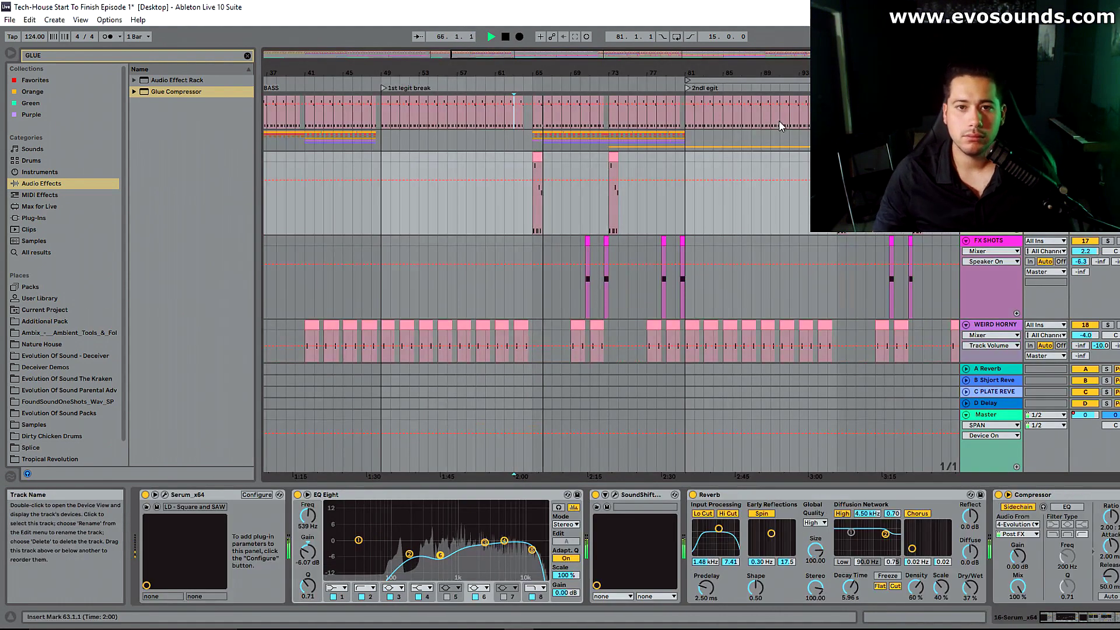
drag(558, 73, 547, 117)
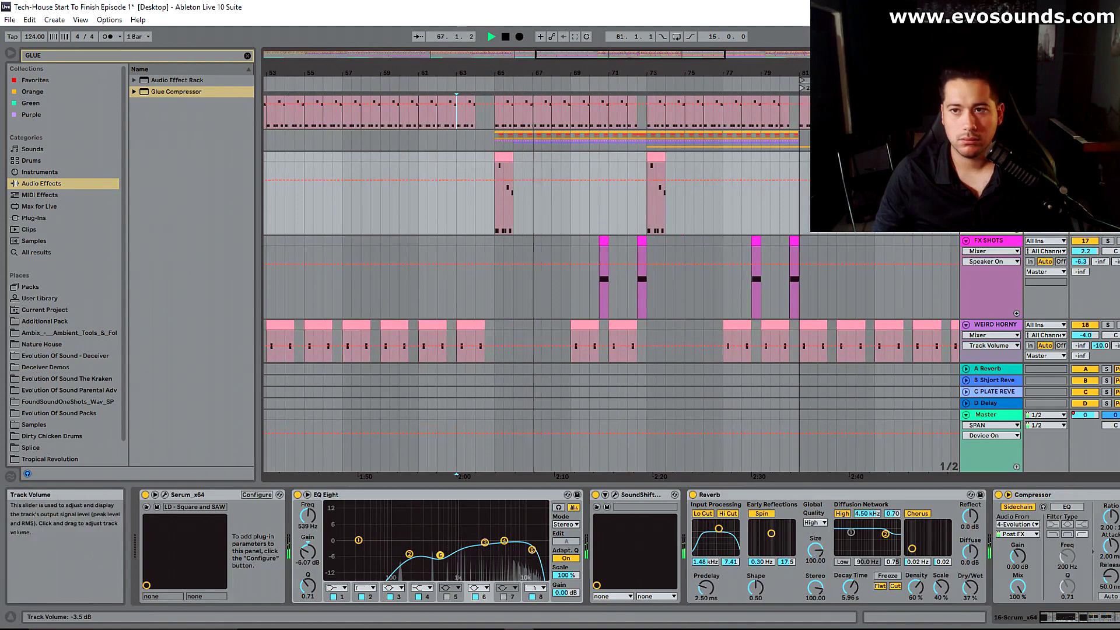
scroll(791, 216, down, 10)
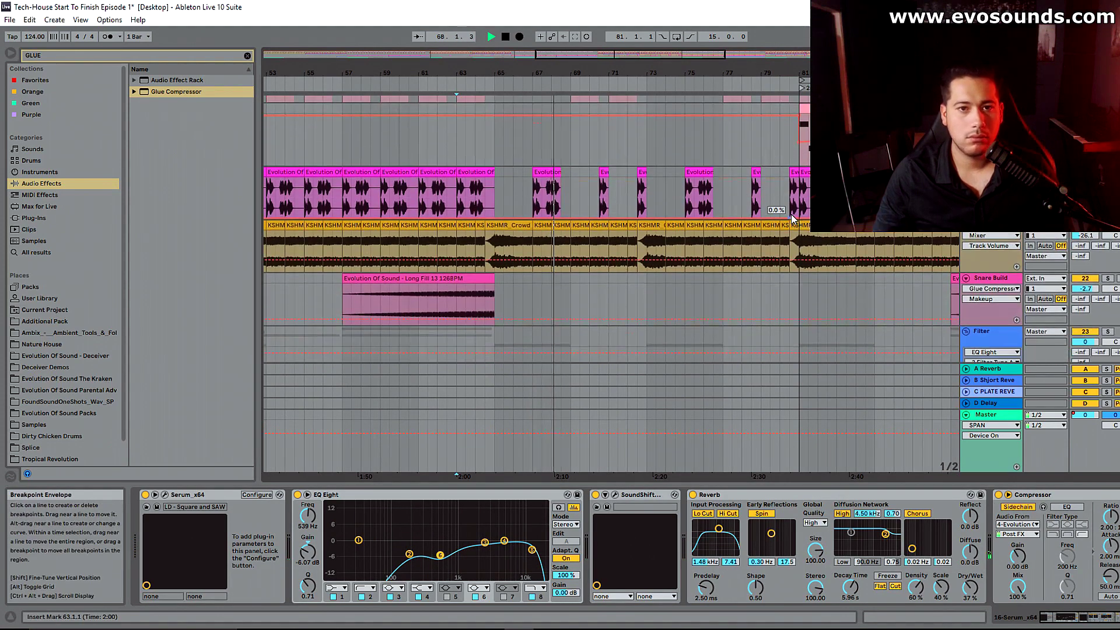
scroll(790, 216, up, 3)
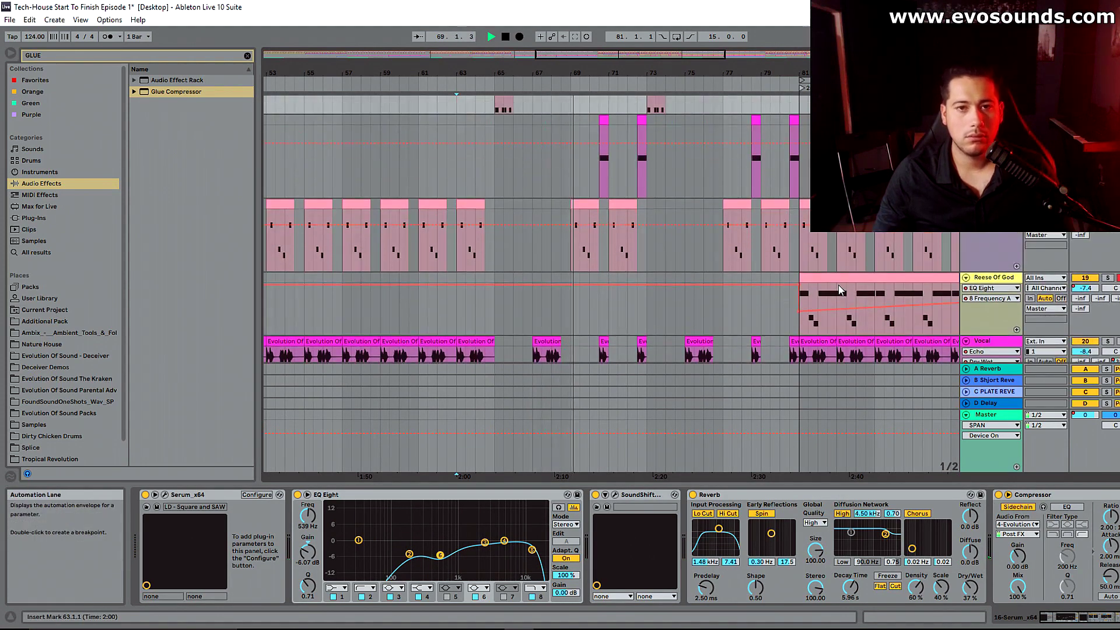
scroll(839, 286, up, 8)
scroll(839, 286, down, 3)
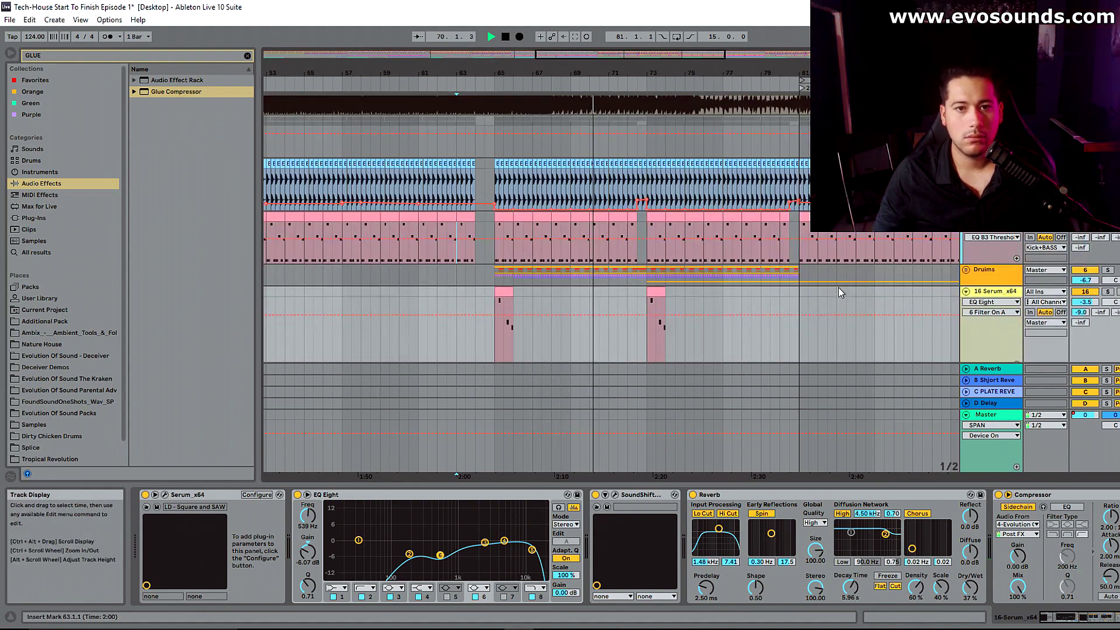
click(992, 216)
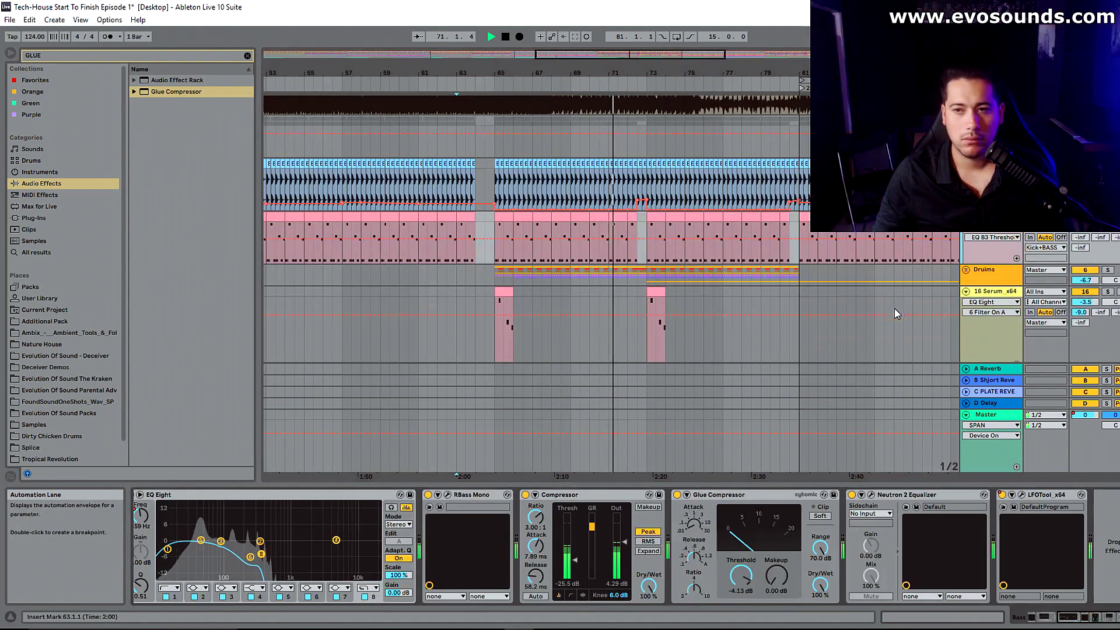
key(Tab)
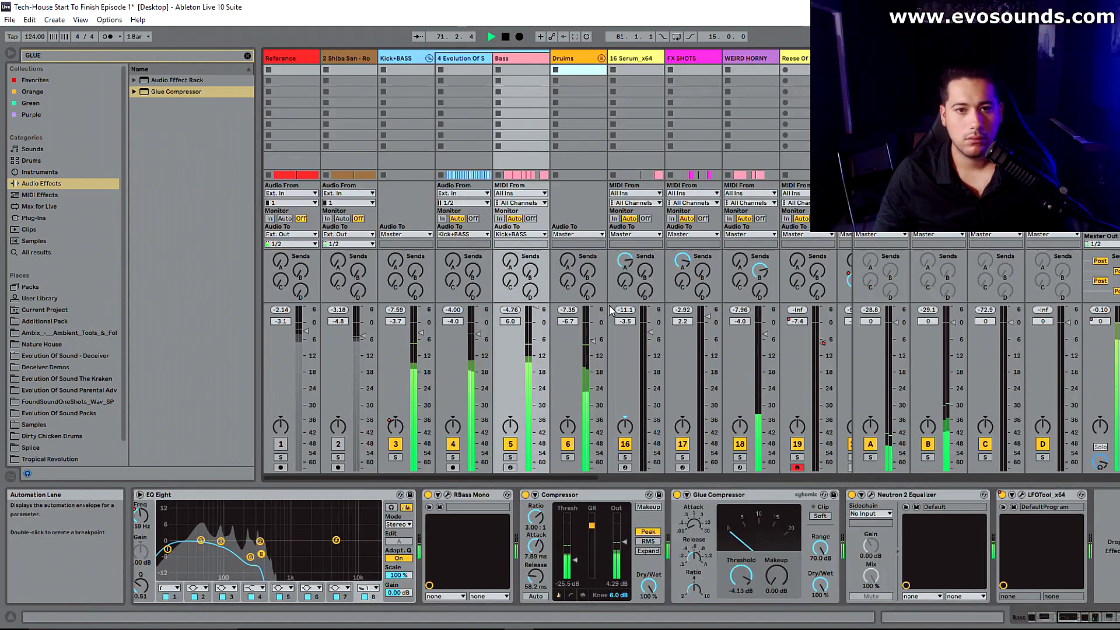
click(525, 64)
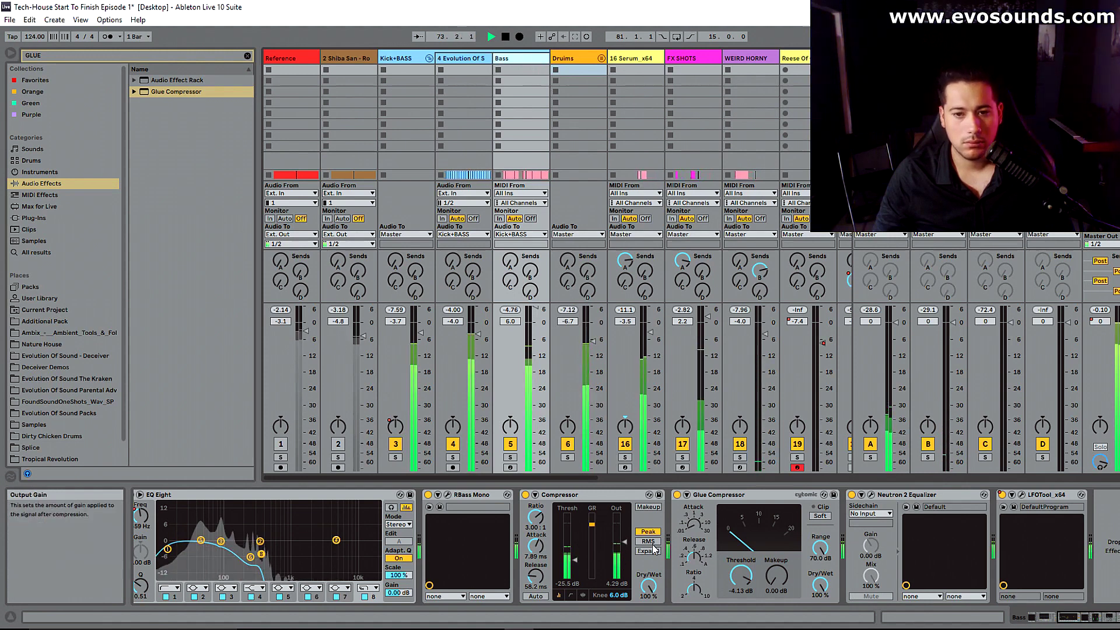
click(626, 548)
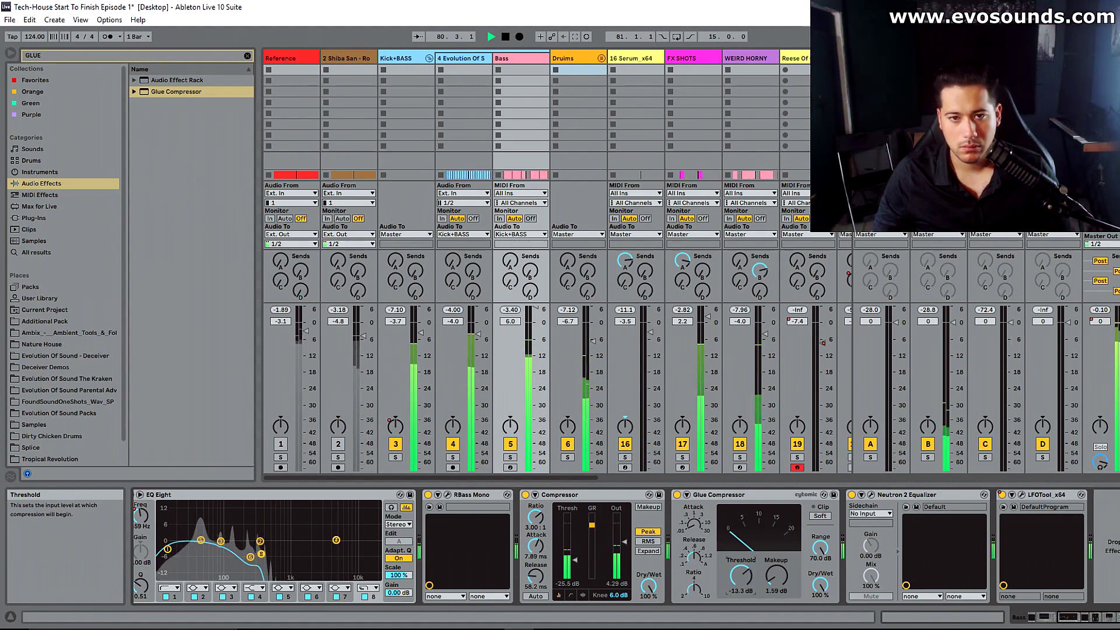
Step: Find the Claps group in the arrangement after the 2nd break and show its devices
key(Tab)
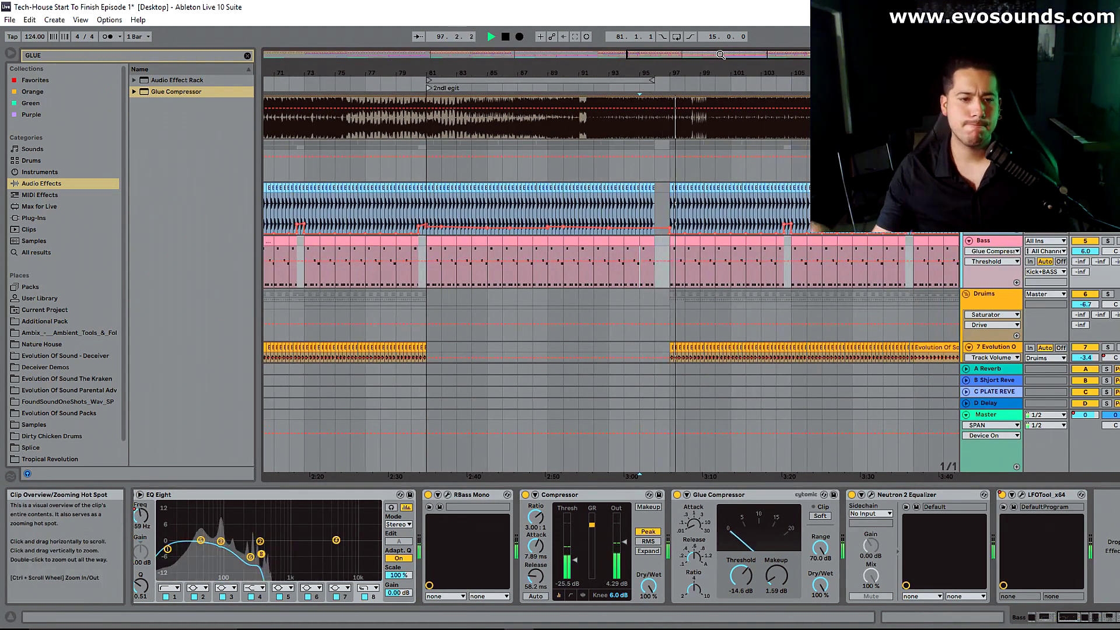
scroll(742, 193, down, 4)
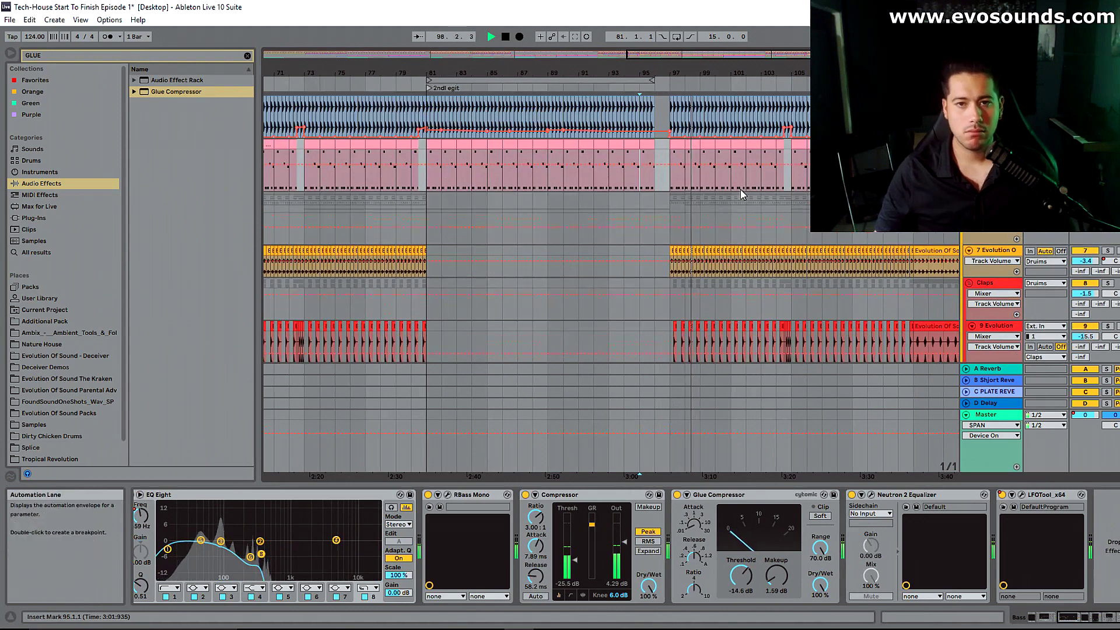
drag(710, 71, 578, 70)
scroll(801, 193, down, 2)
scroll(801, 192, up, 2)
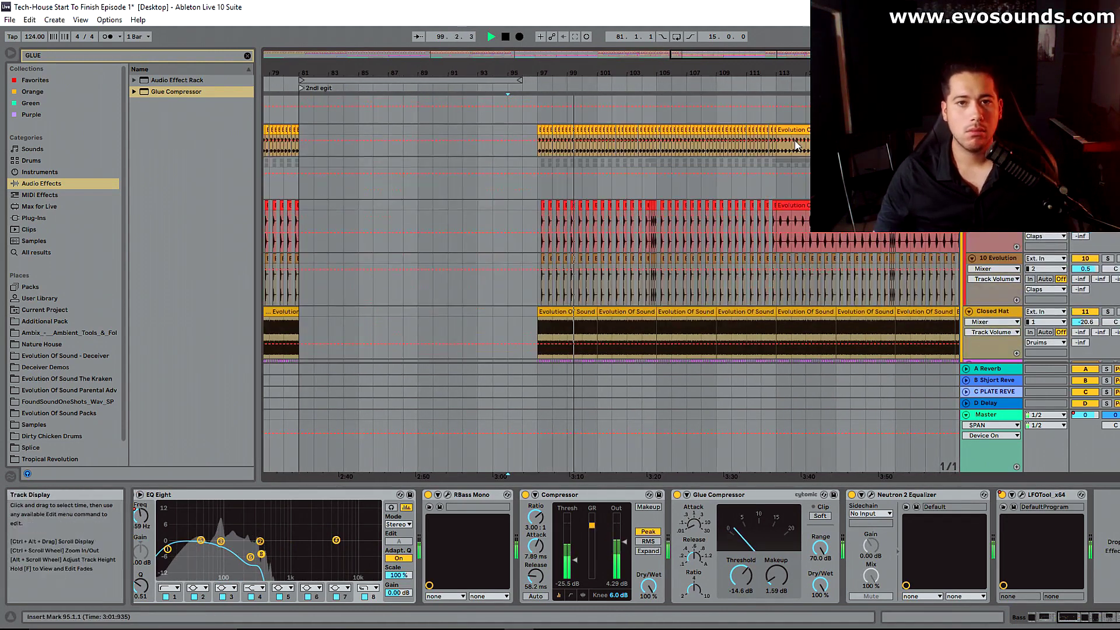
click(993, 163)
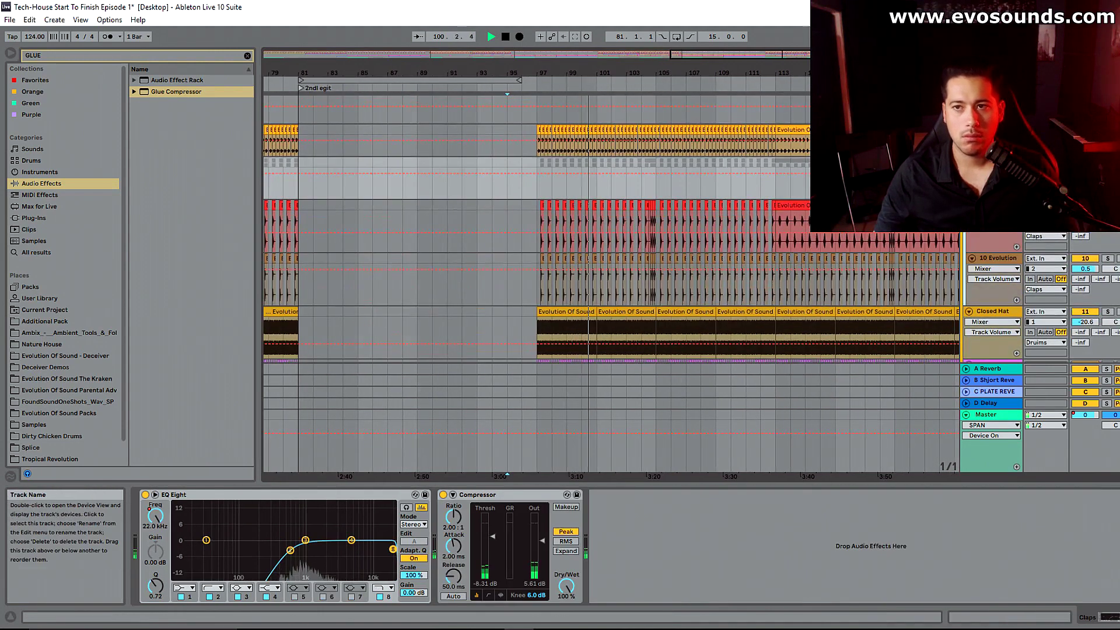
Step: Open REFERENCE on the Master in the mixer view, replay the mix against the Shiba San track and move the window aside
key(Tab)
click(1100, 62)
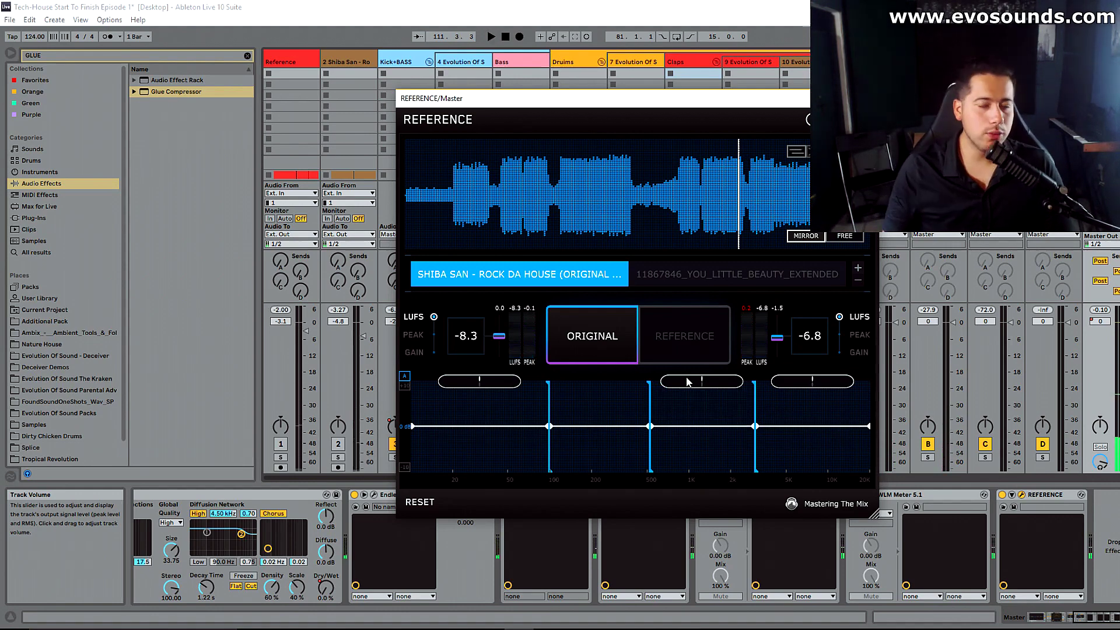
key(space)
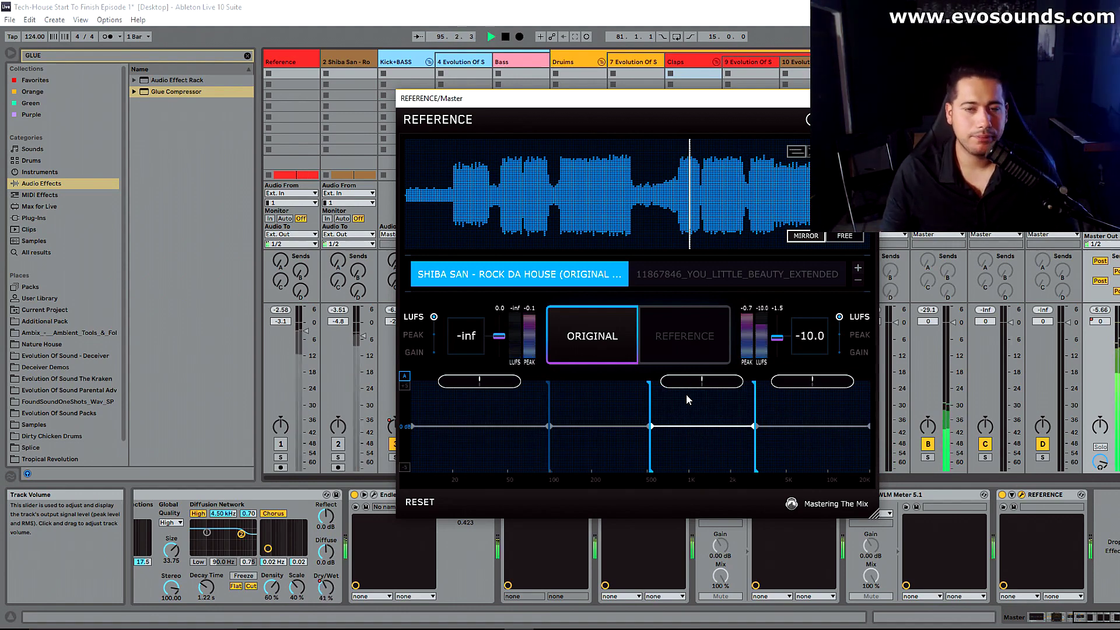
drag(728, 111, 578, 131)
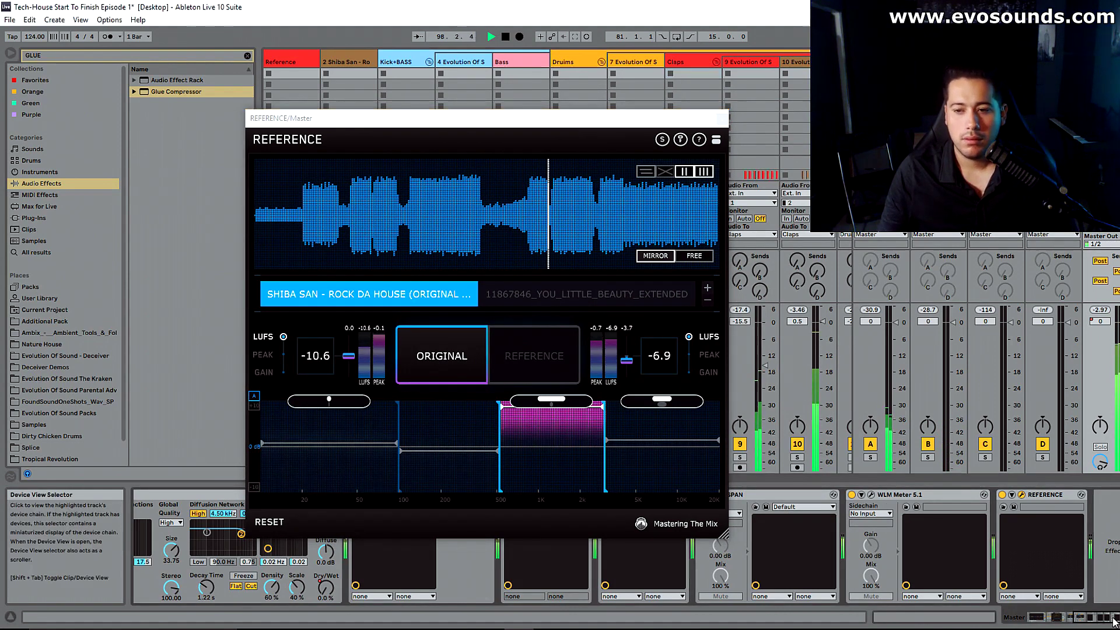
Step: Reset REFERENCE and shape band 3 of the Master's EQ Eight into a cut of about -5.08 dB at 599 Hz
drag(1095, 618, 635, 493)
drag(513, 117, 500, 39)
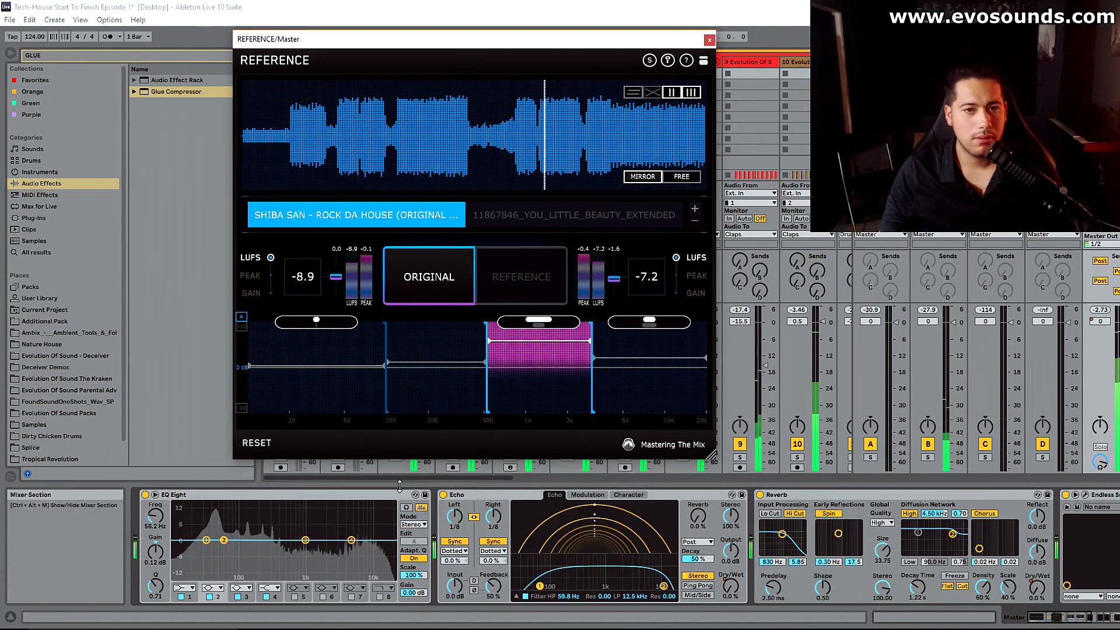
click(261, 445)
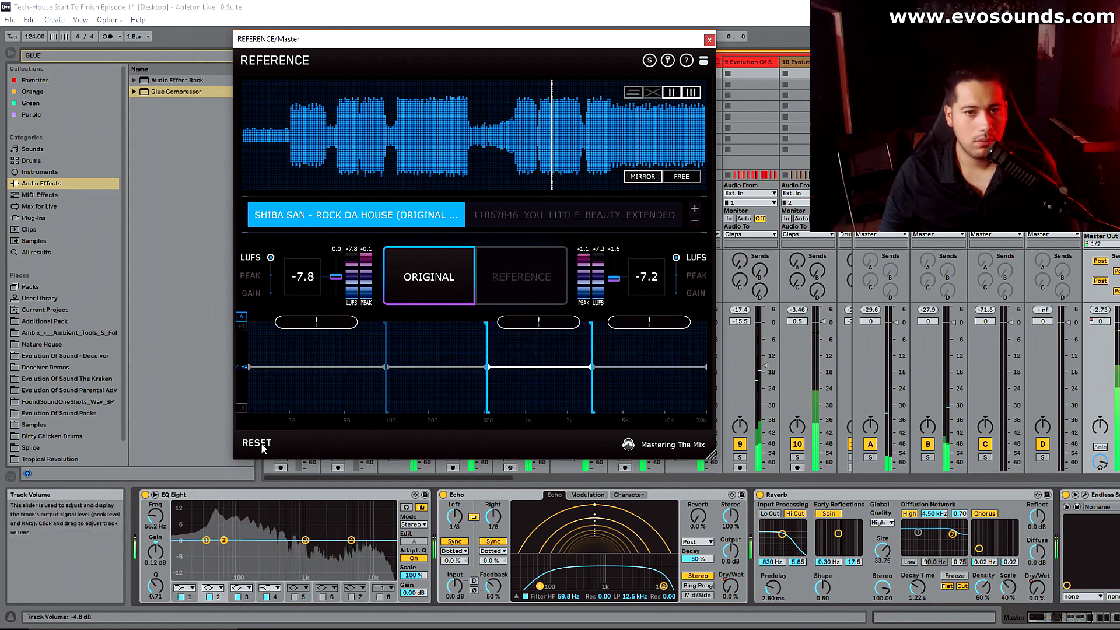
click(305, 540)
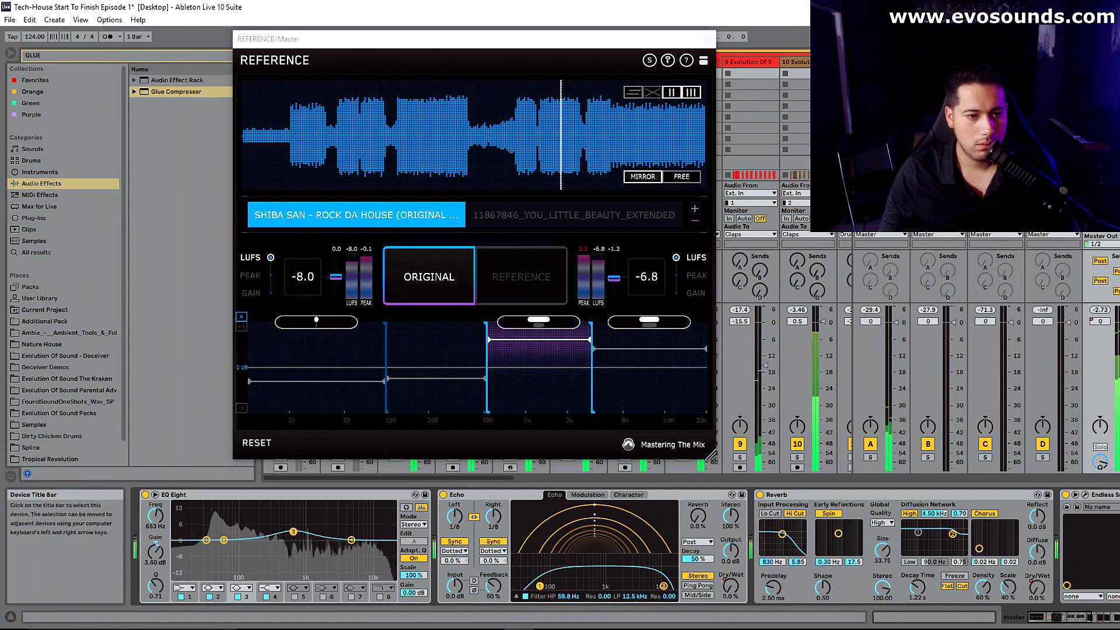
drag(287, 542, 287, 552)
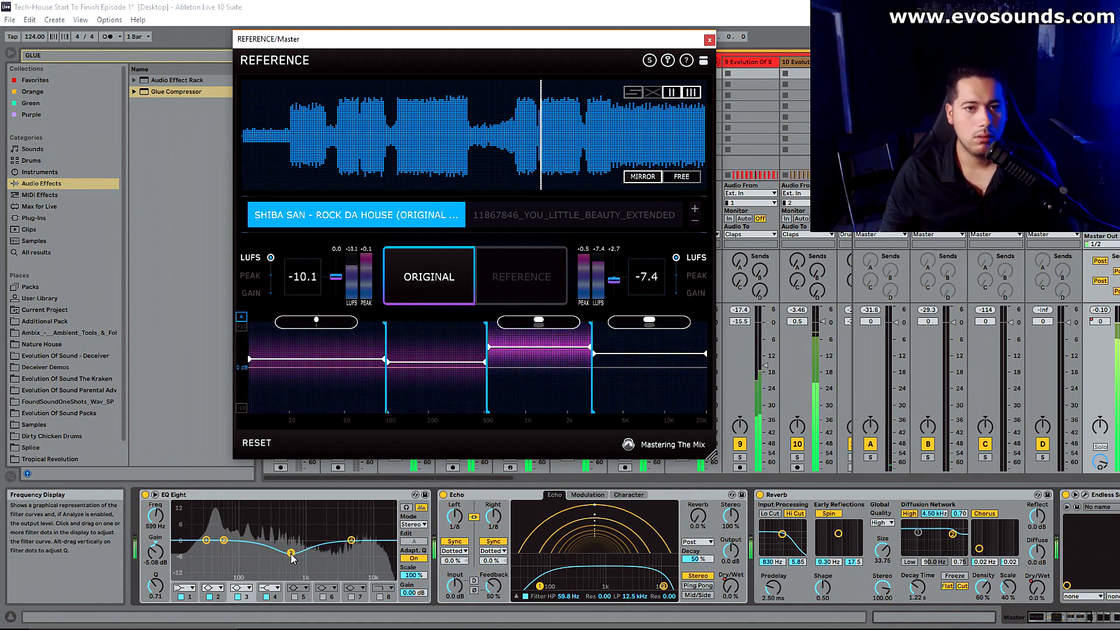
Step: Ease band 3 of the Master's EQ Eight to about -3.84 dB at 612 Hz, reset REFERENCE, stop playback and move its window aside
drag(291, 554, 291, 549)
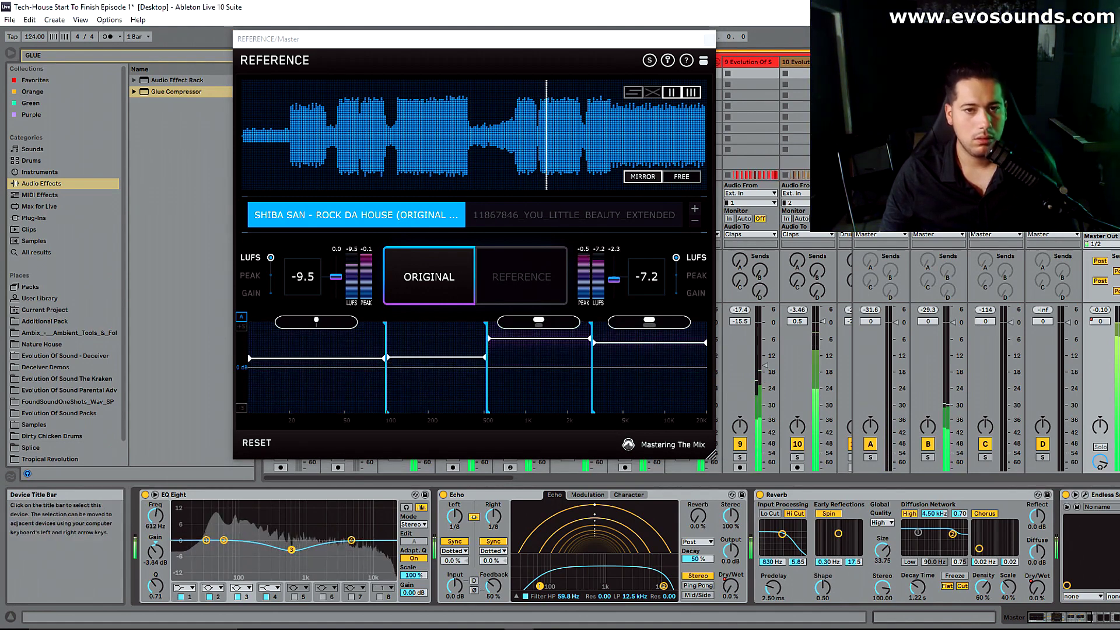
click(256, 445)
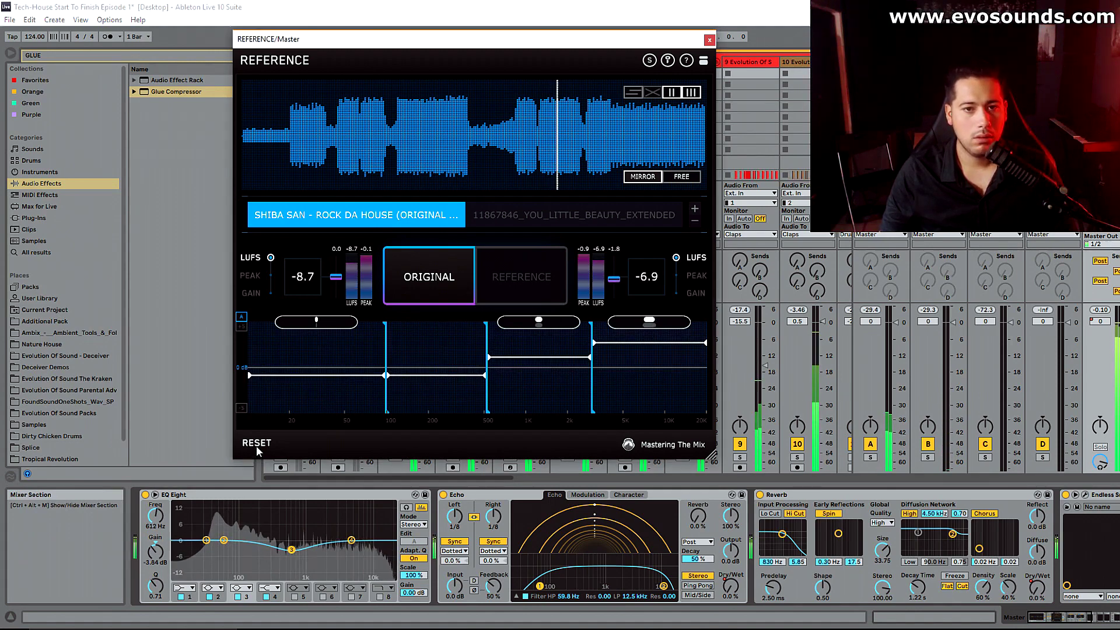
key(space)
drag(448, 41, 591, 201)
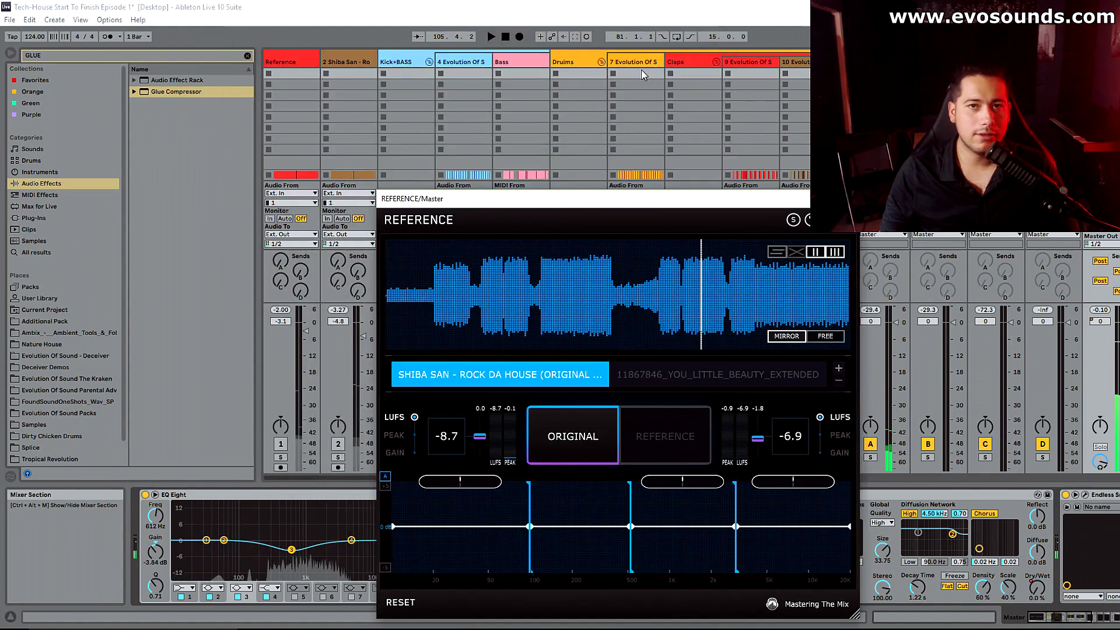
Step: Loop bars 67 to 69 on the open hat track in the arrangement, play it and move REFERENCE off the clips
key(Tab)
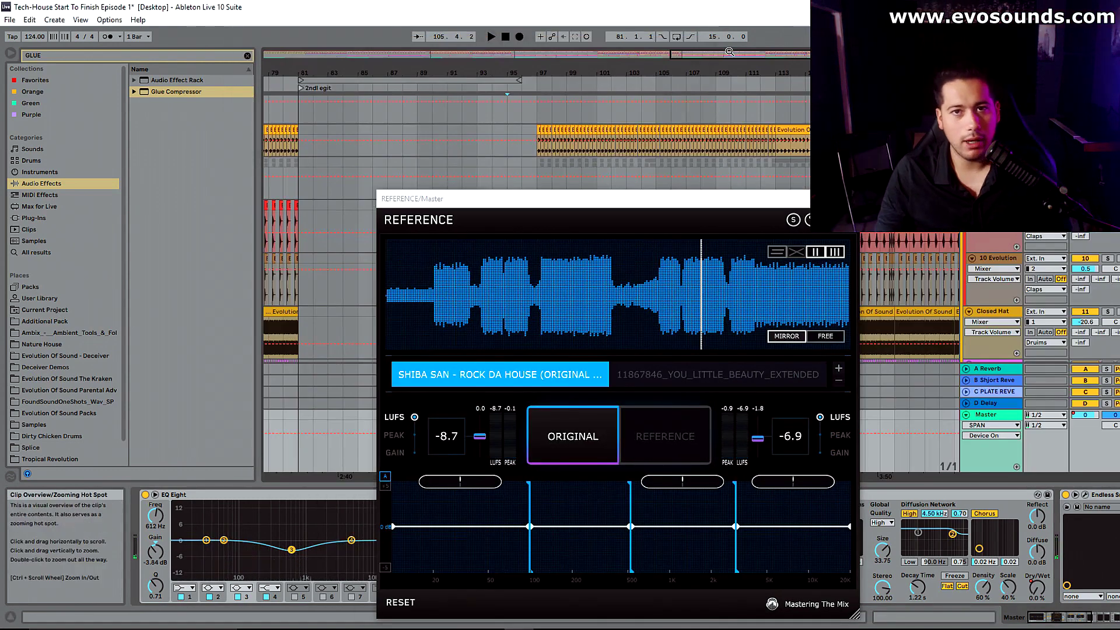
drag(650, 72, 782, 67)
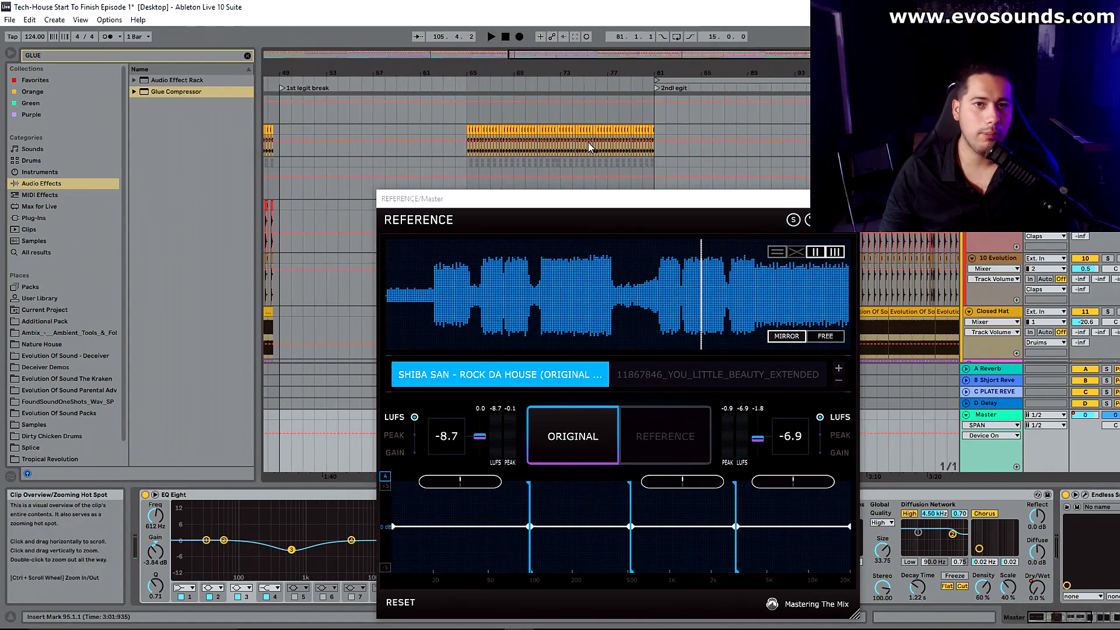
click(509, 151)
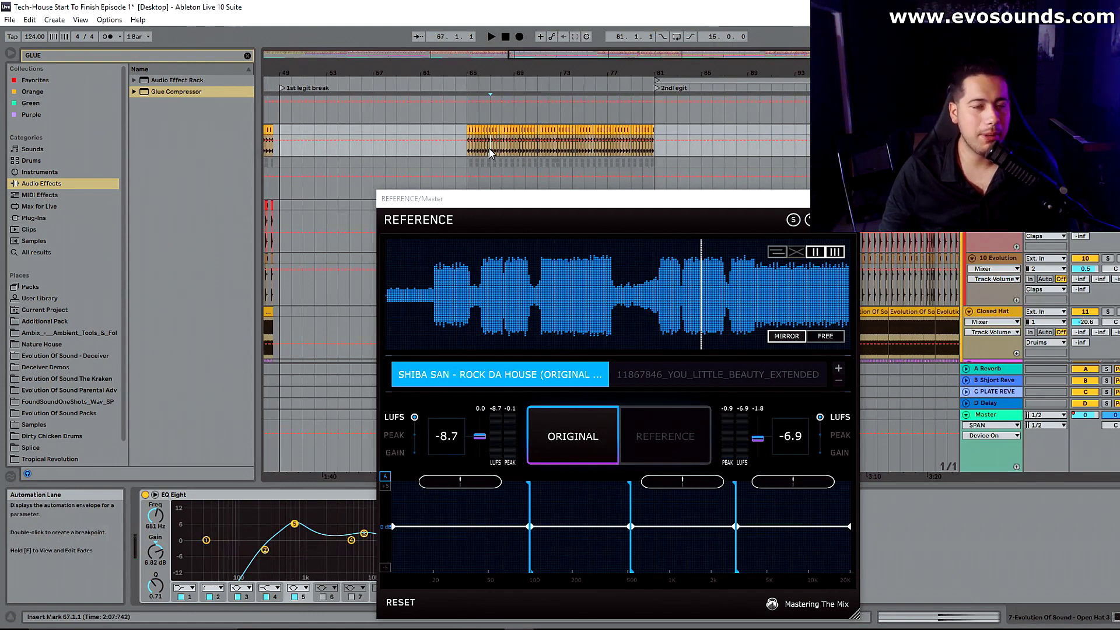
drag(489, 148, 514, 144)
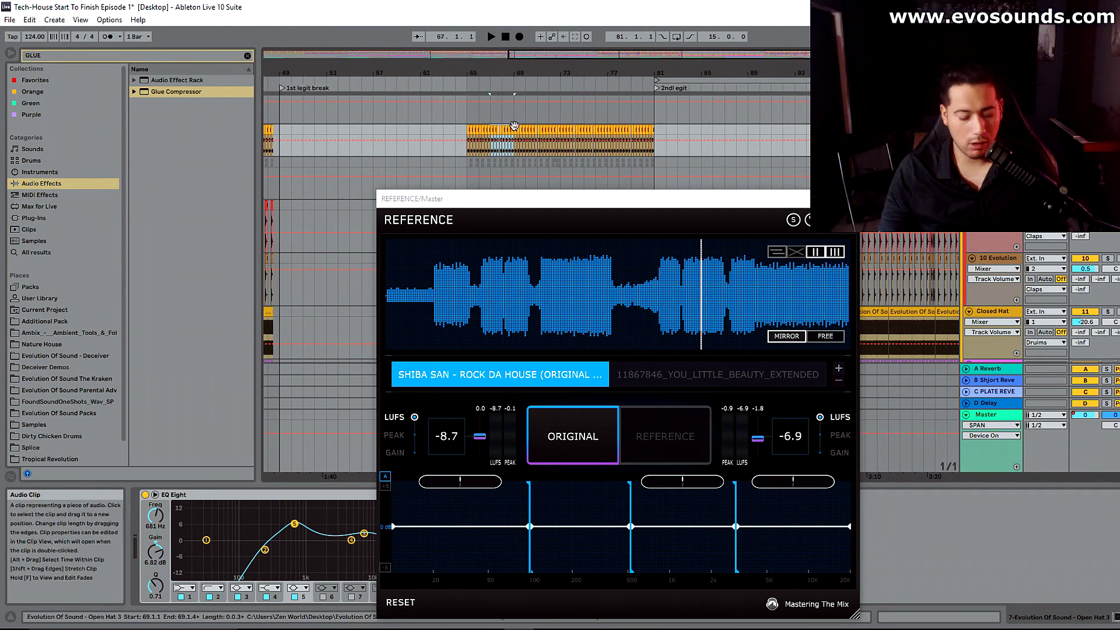
key(space)
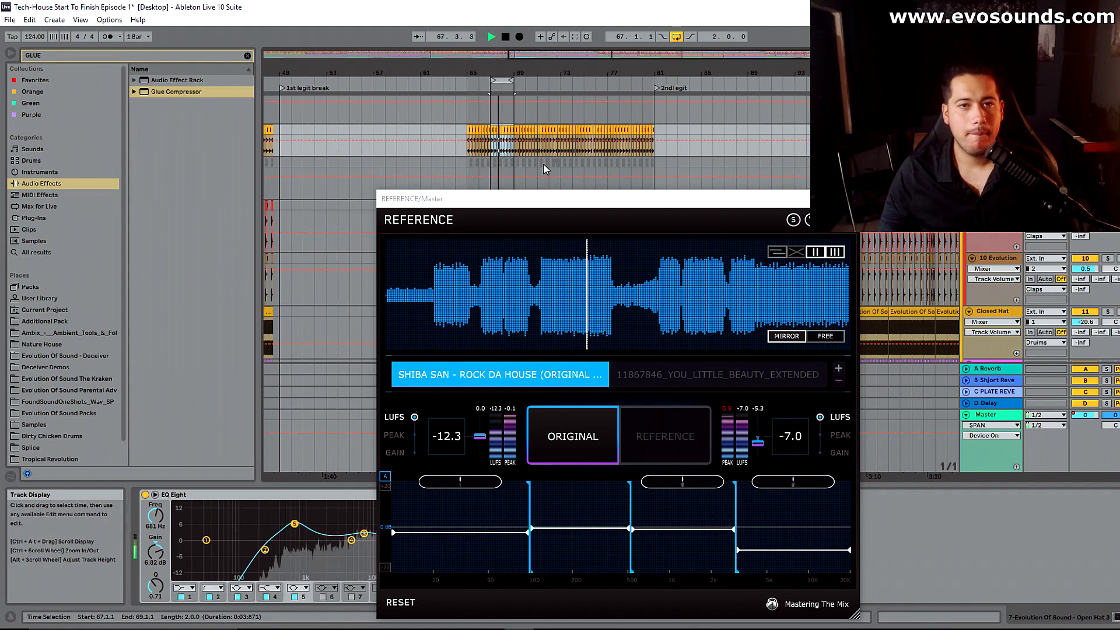
drag(569, 199, 690, 108)
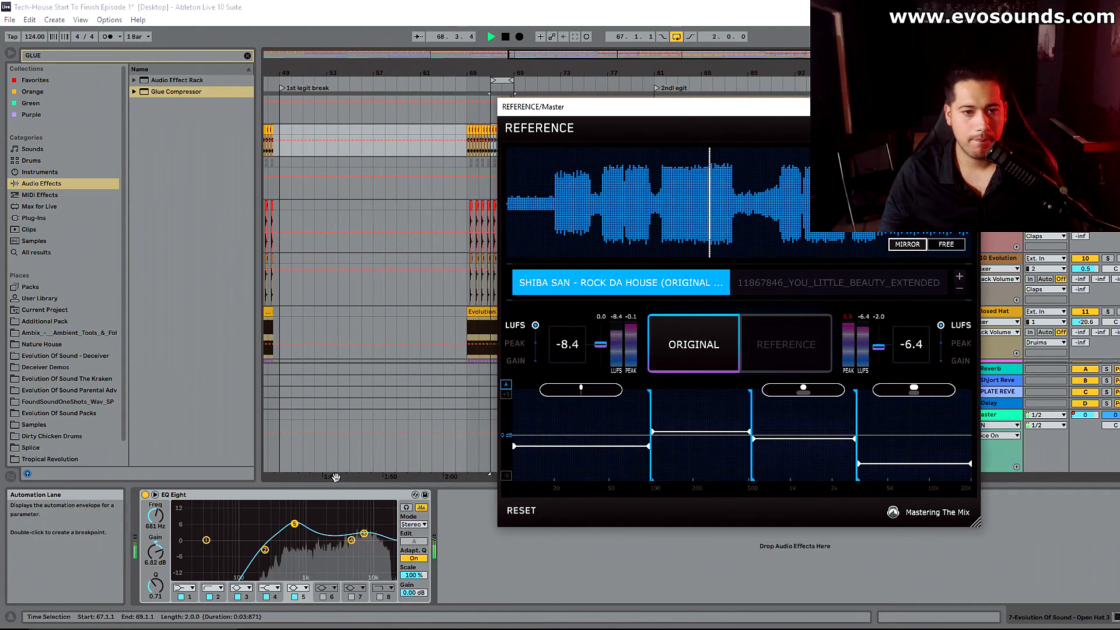
Step: Show the Master's devices and compare the looped mix with the You Little Beauty and Shiba San tracks in REFERENCE
click(998, 416)
drag(752, 108, 803, 84)
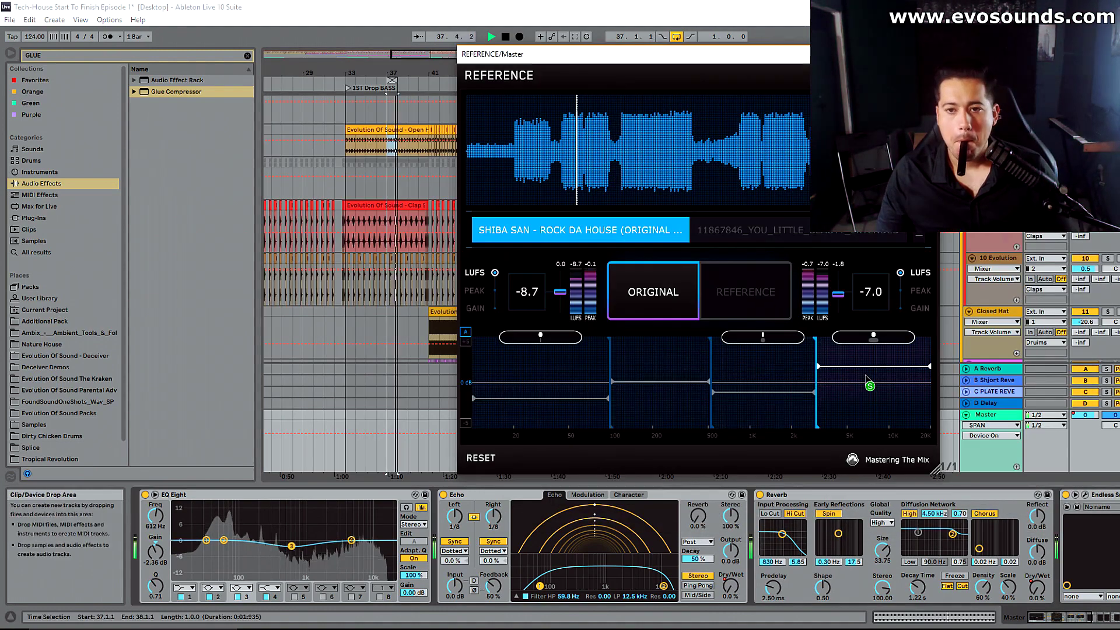
drag(822, 53, 757, 45)
click(682, 224)
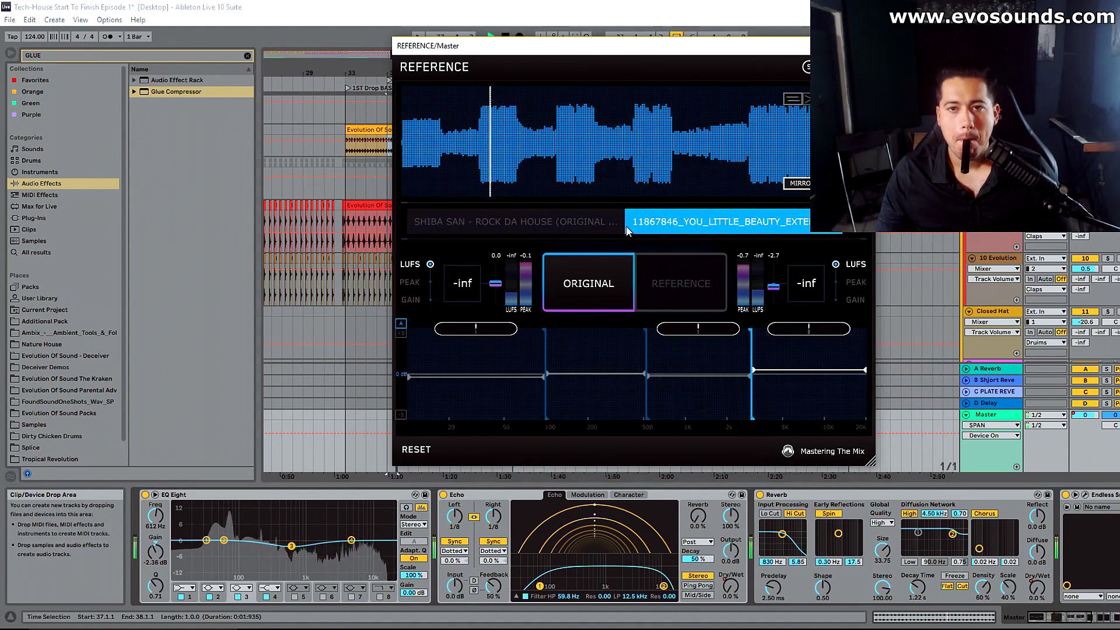
click(658, 266)
click(607, 282)
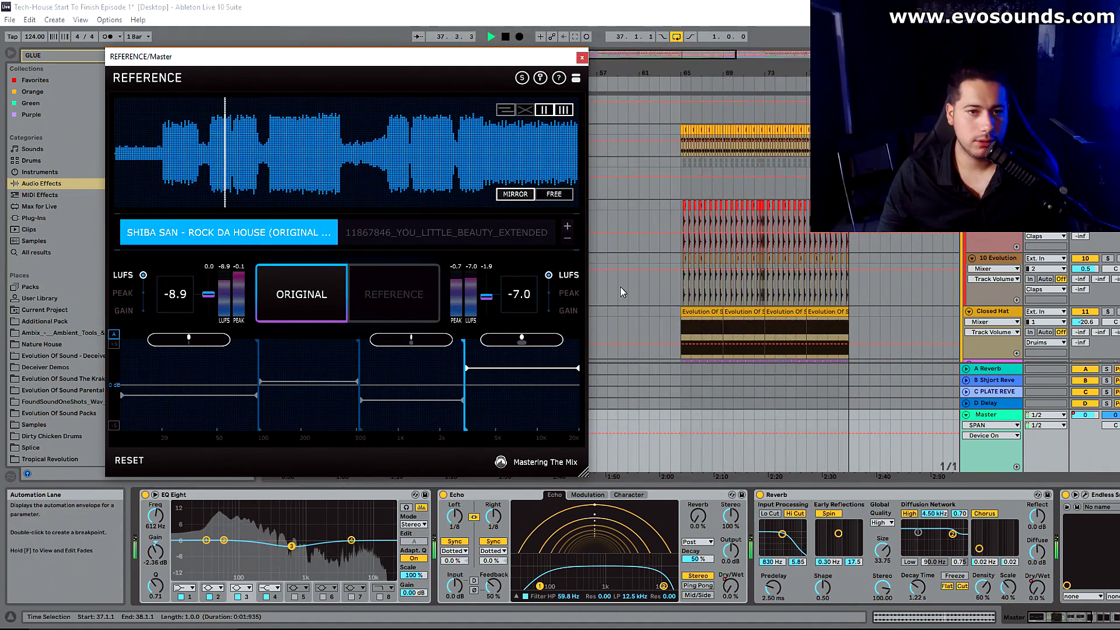
Step: Lower the open hat track's EQ Eight band 3 to about -0.12 dB at 8.80 kHz and reset REFERENCE to recheck the highs
scroll(887, 252, up, 3)
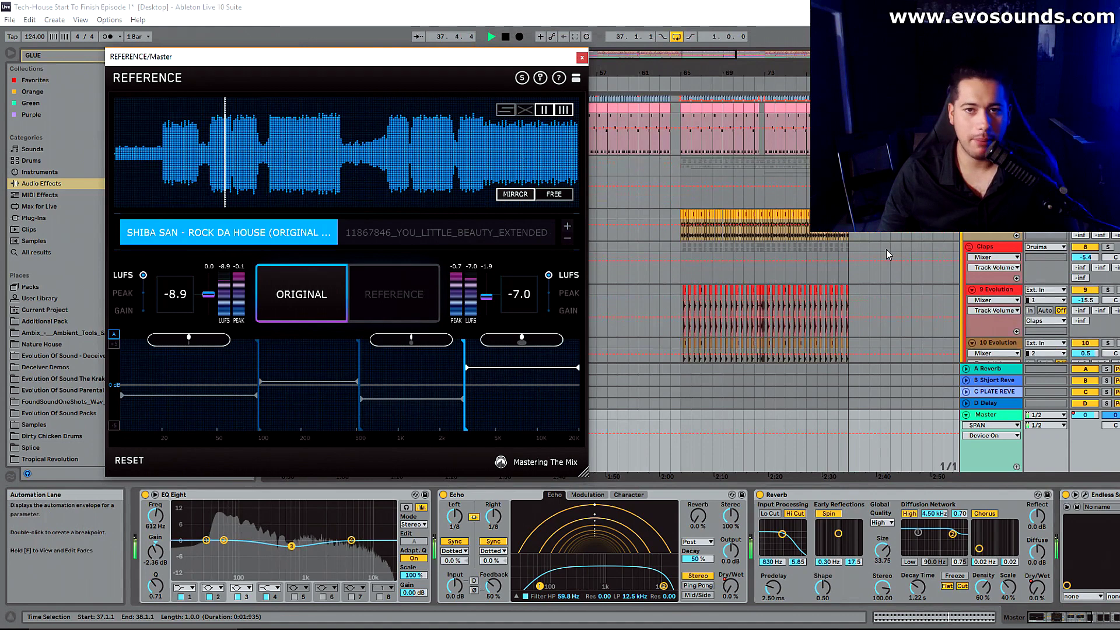
click(990, 215)
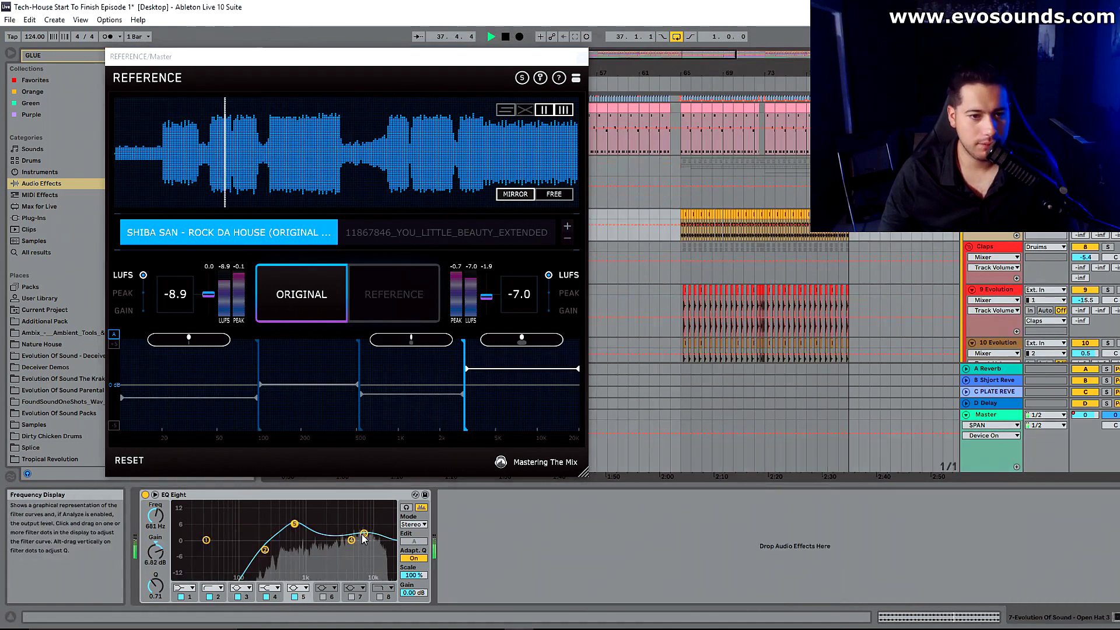
drag(363, 538, 362, 539)
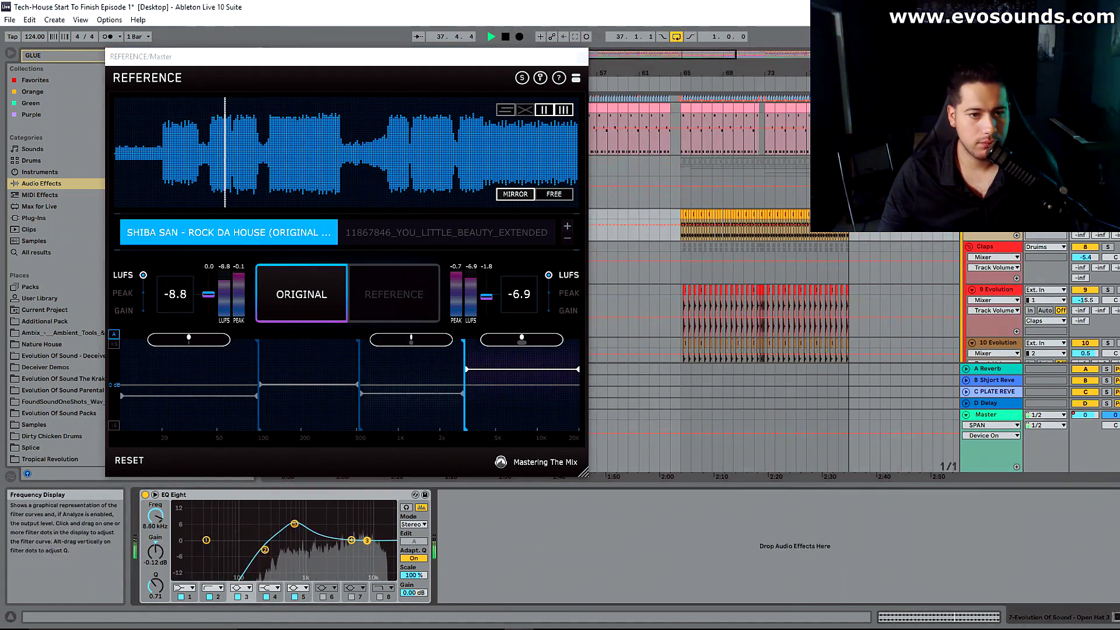
click(130, 461)
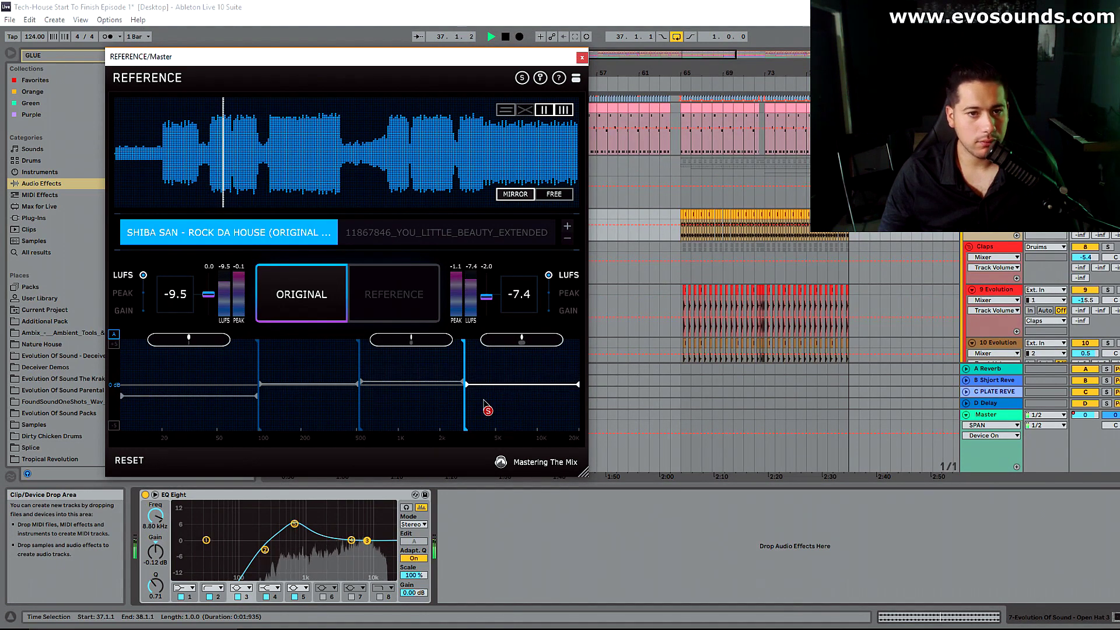
click(497, 397)
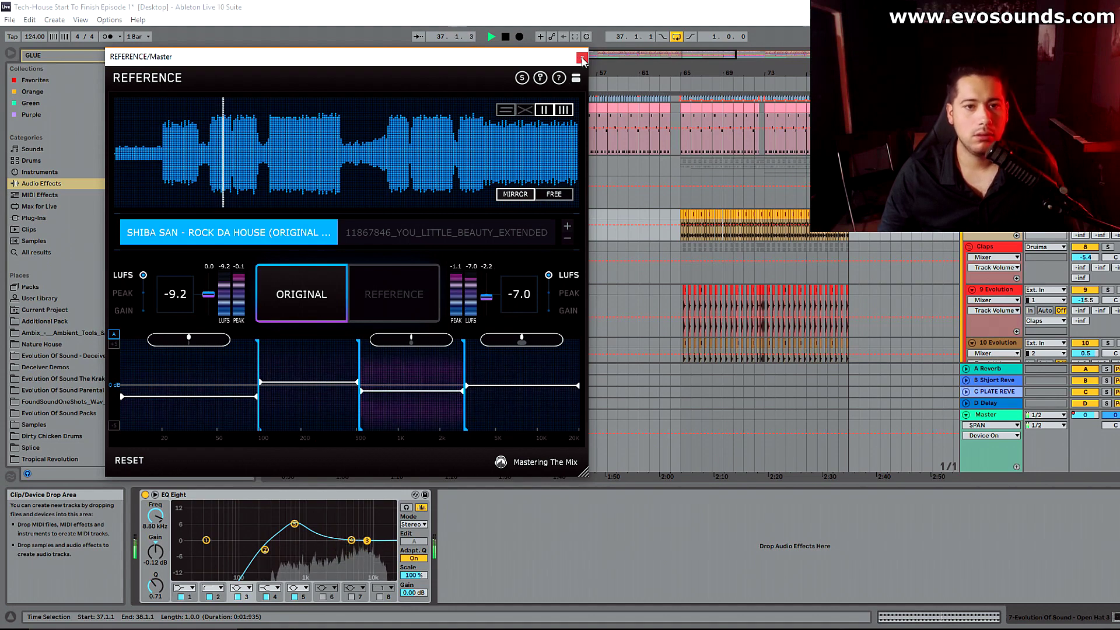
Step: Close REFERENCE, stop playback and replay the arrangement from bar 63
click(582, 57)
drag(502, 59, 542, 62)
key(space)
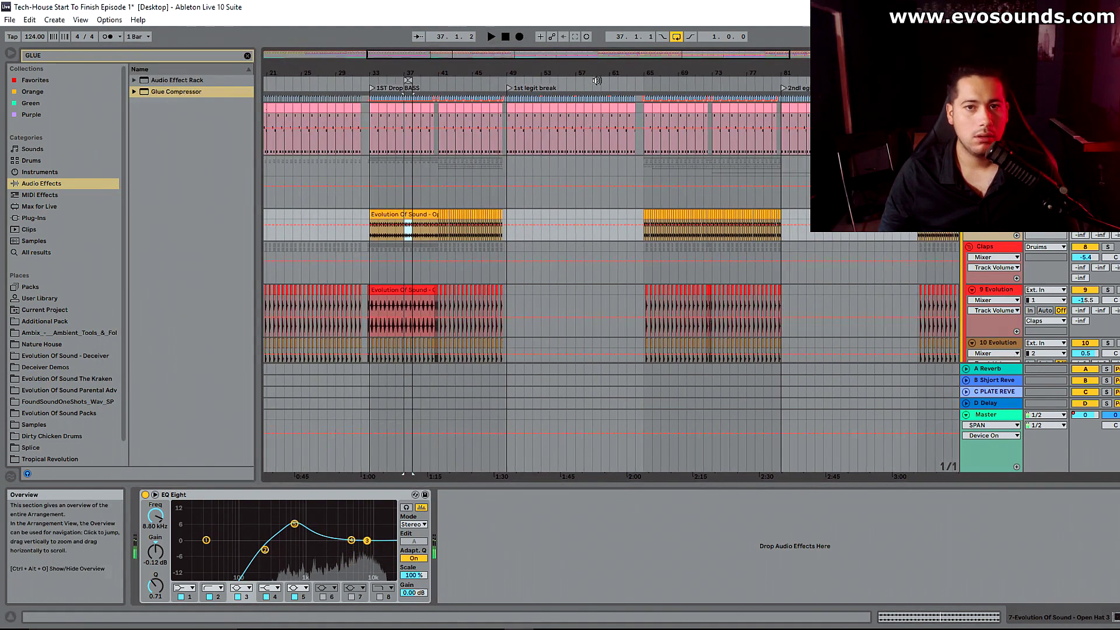
click(627, 185)
key(space)
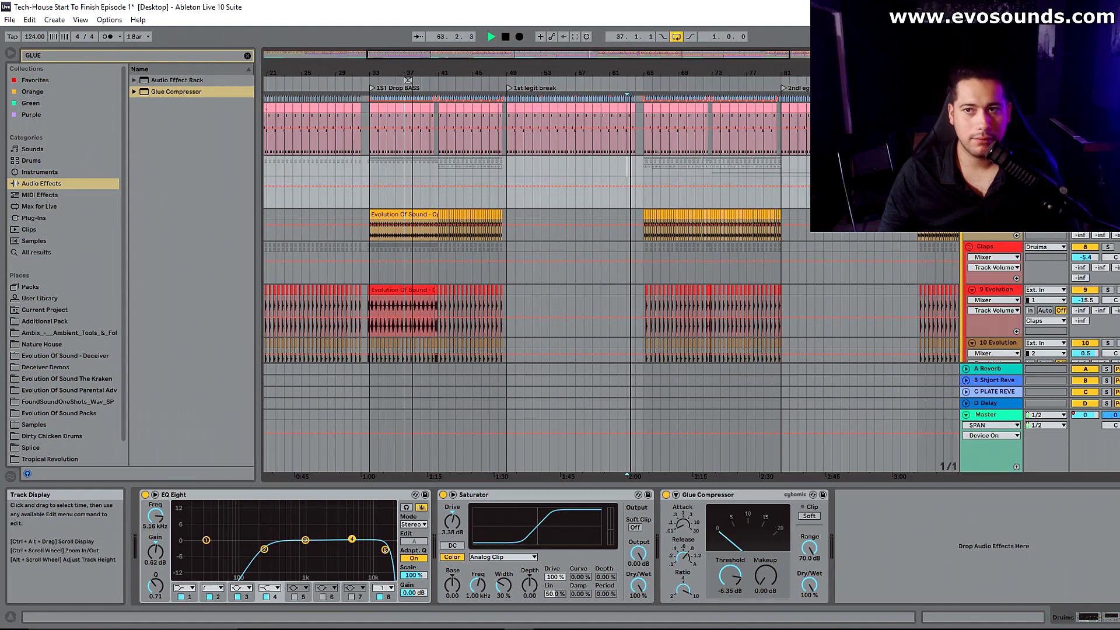
Step: Select the Master in the mixer view and open REFERENCE from the end of its device chain
drag(594, 54, 620, 77)
key(Tab)
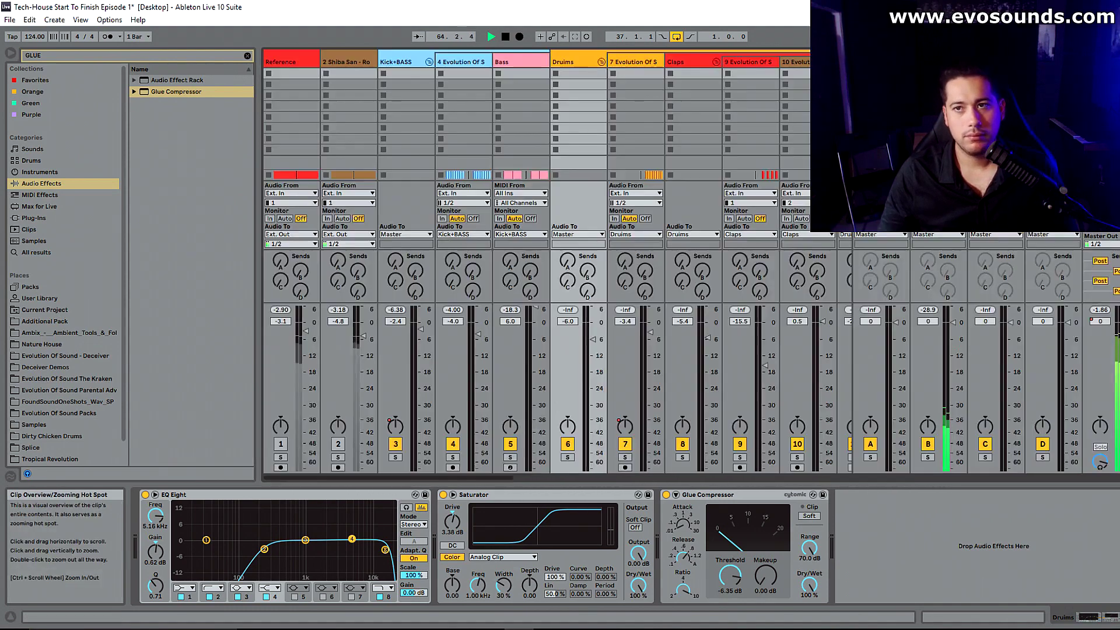
click(1101, 62)
drag(1033, 617, 1065, 589)
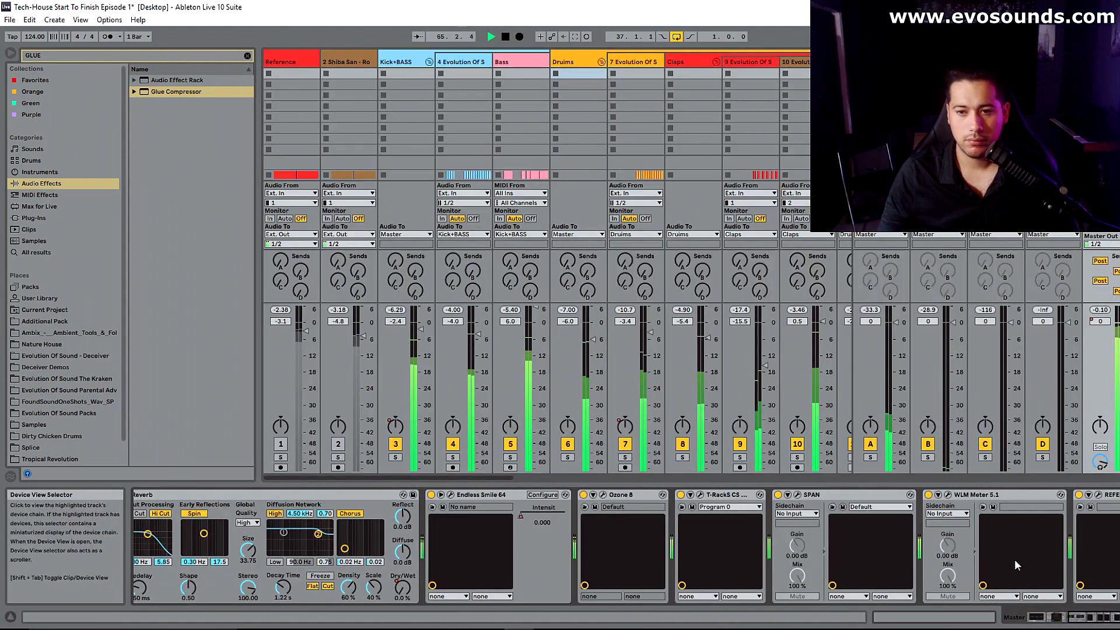
click(1098, 495)
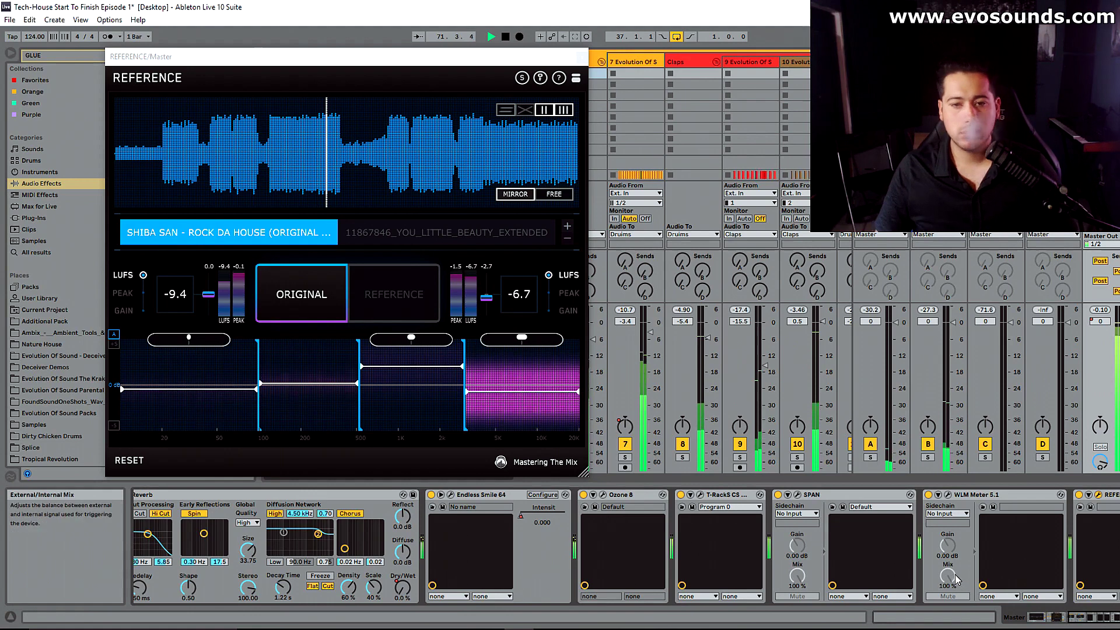
Step: Set the Master's EQ Eight band 3 to about -4.09 dB at 625 Hz and band 2 to about 41.7 Hz, and reset REFERENCE
click(1072, 614)
drag(1072, 614, 1031, 615)
drag(292, 547, 292, 550)
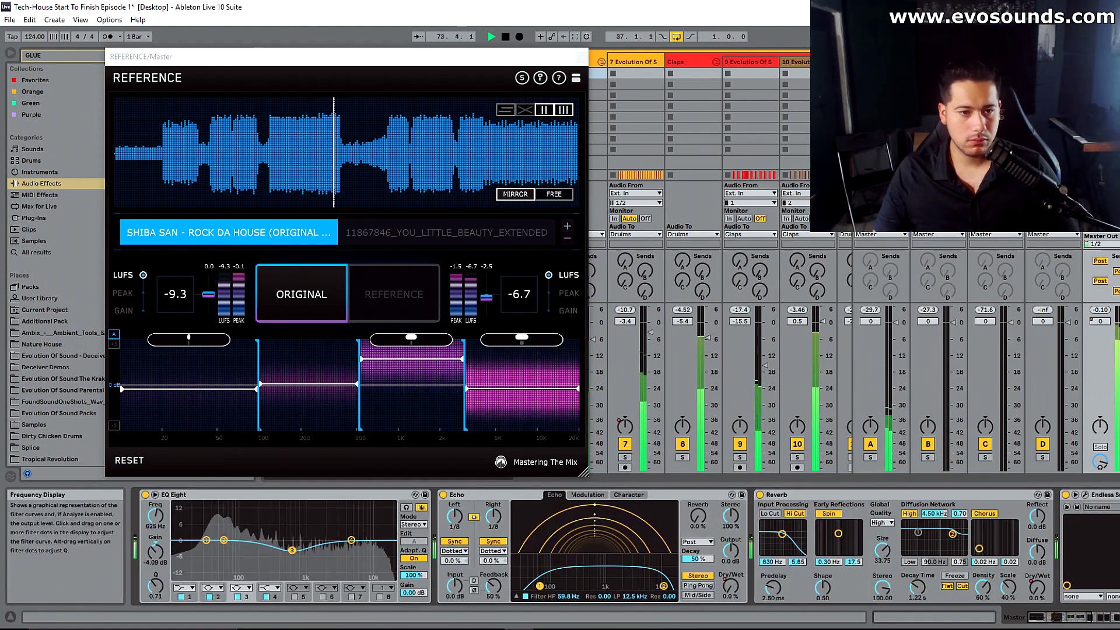
drag(223, 541, 216, 541)
click(123, 461)
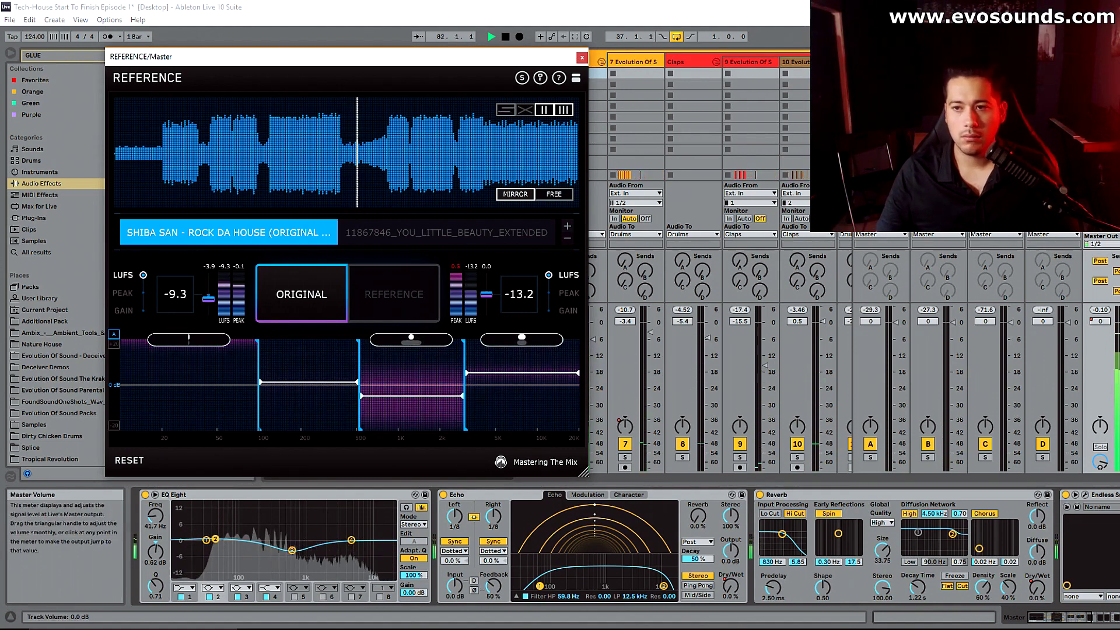
Step: Replay the arrangement from just before the 2nd break and check the levels in the mixer view with REFERENCE open
click(1101, 495)
key(Tab)
key(space)
click(654, 195)
key(space)
key(Tab)
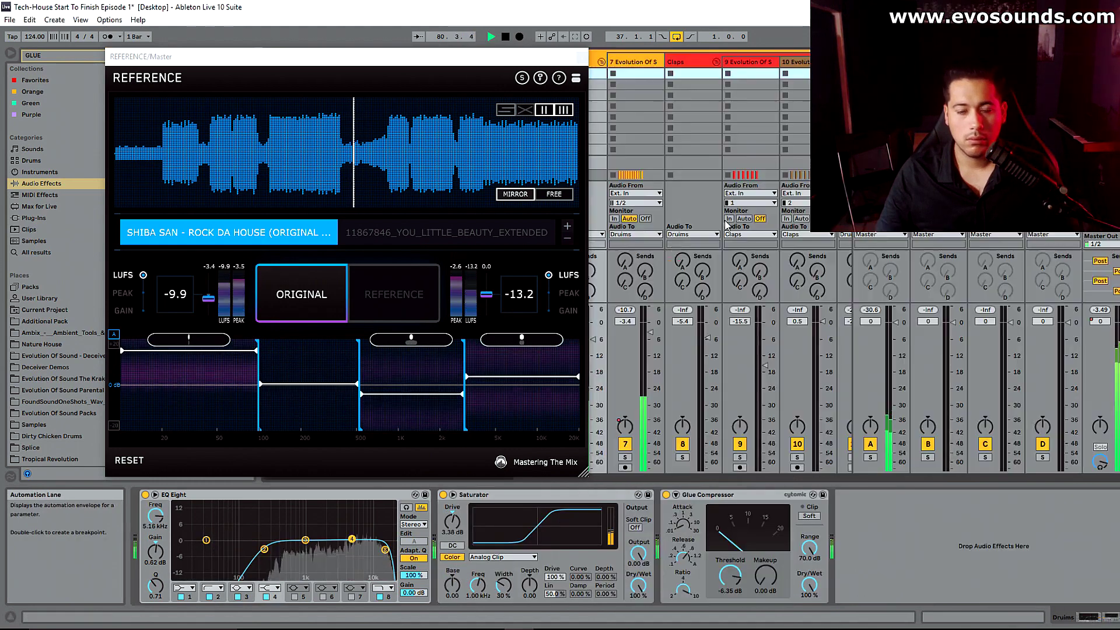
Step: Move REFERENCE aside, replay the arrangement from bar 66 and compare the mix with the Shiba San track
drag(562, 56, 270, 83)
key(Tab)
key(space)
click(555, 192)
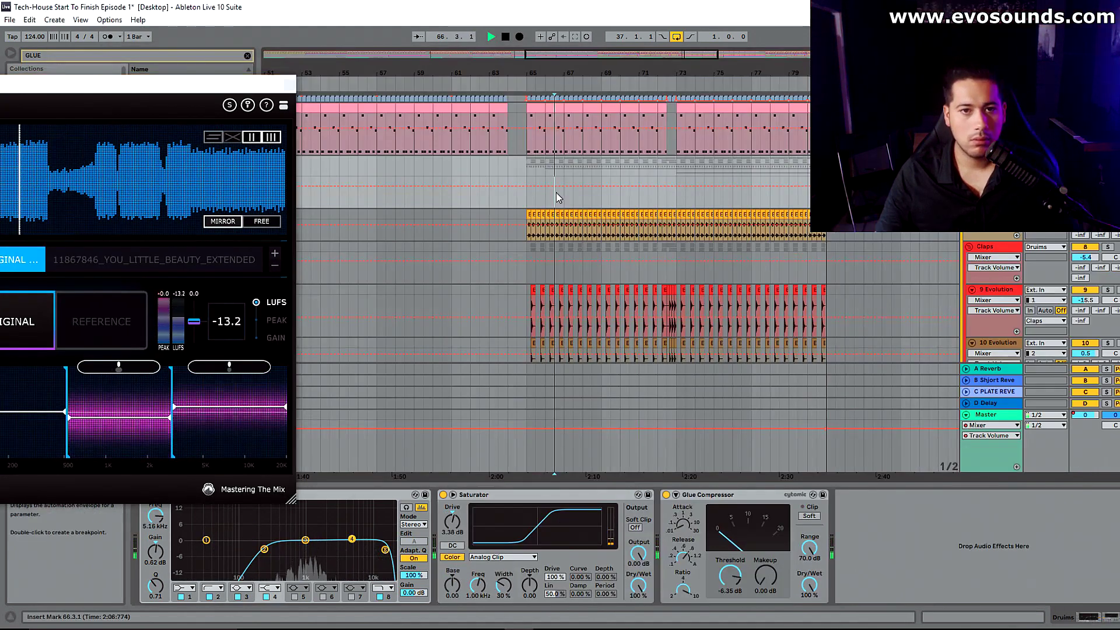
key(space)
key(Tab)
drag(227, 88, 440, 92)
key(Tab)
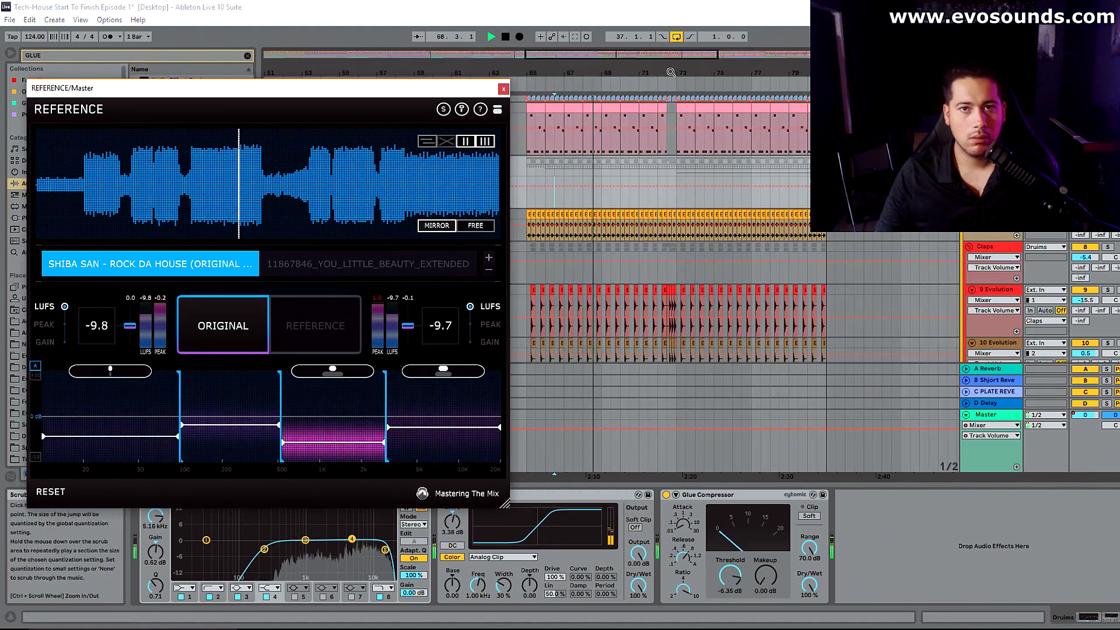
Step: Replay the arrangement from the 2nd break marker at bar 81 with REFERENCE open
drag(669, 73, 711, 49)
click(537, 163)
key(space)
key(space)
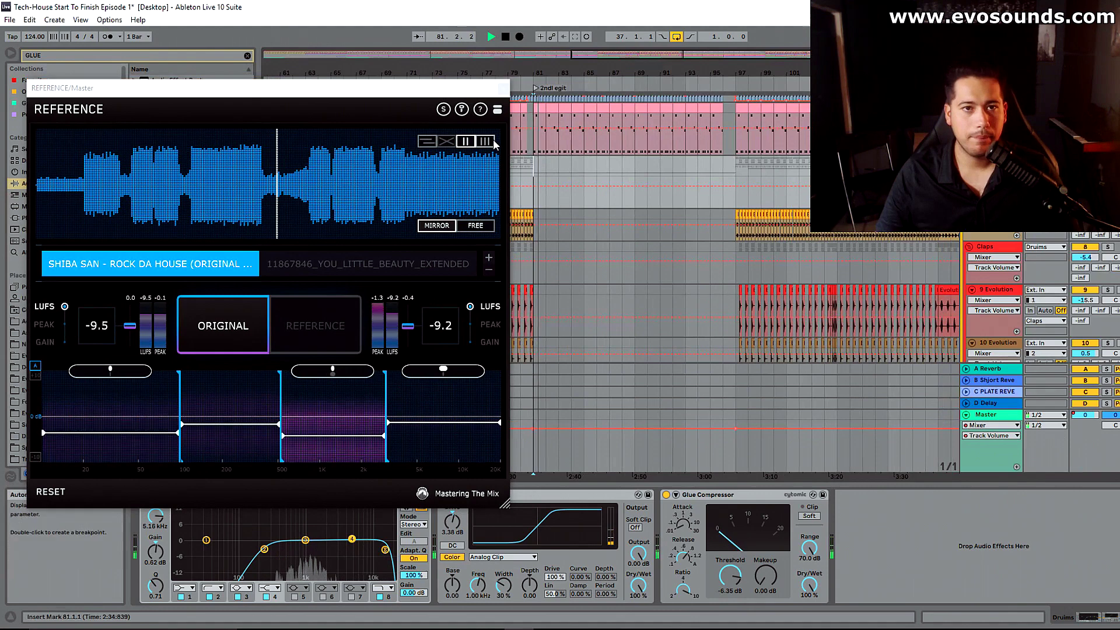
Step: Close REFERENCE and raise the kick track's Auto Filter frequency automation across bars 81 to 96, starting at about 127 Hz
click(503, 89)
scroll(700, 262, up, 5)
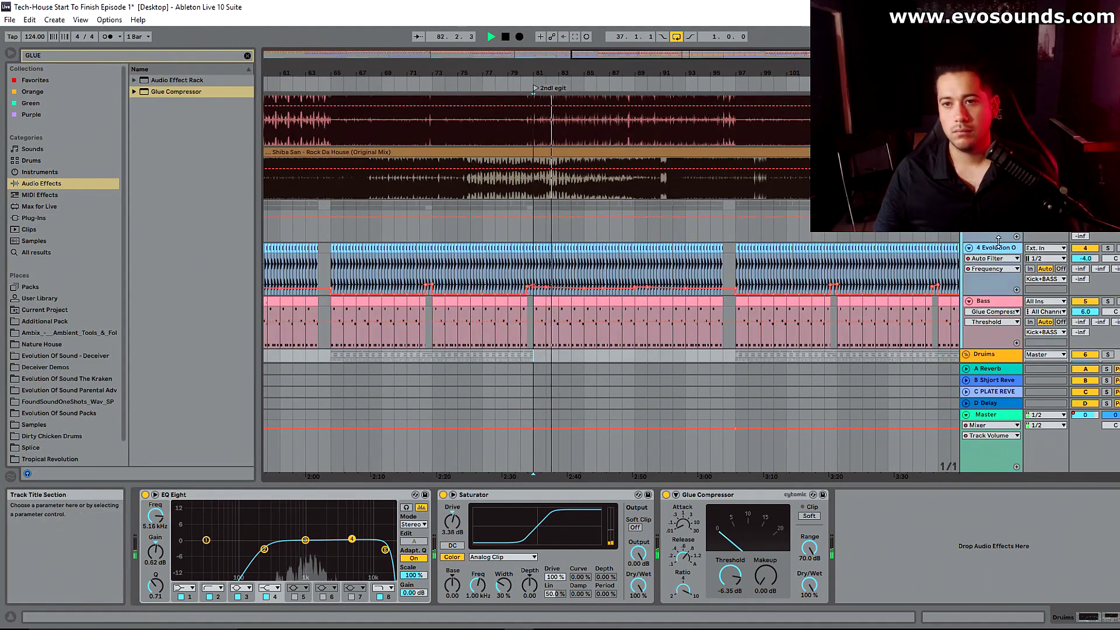
click(1003, 248)
click(465, 547)
click(405, 519)
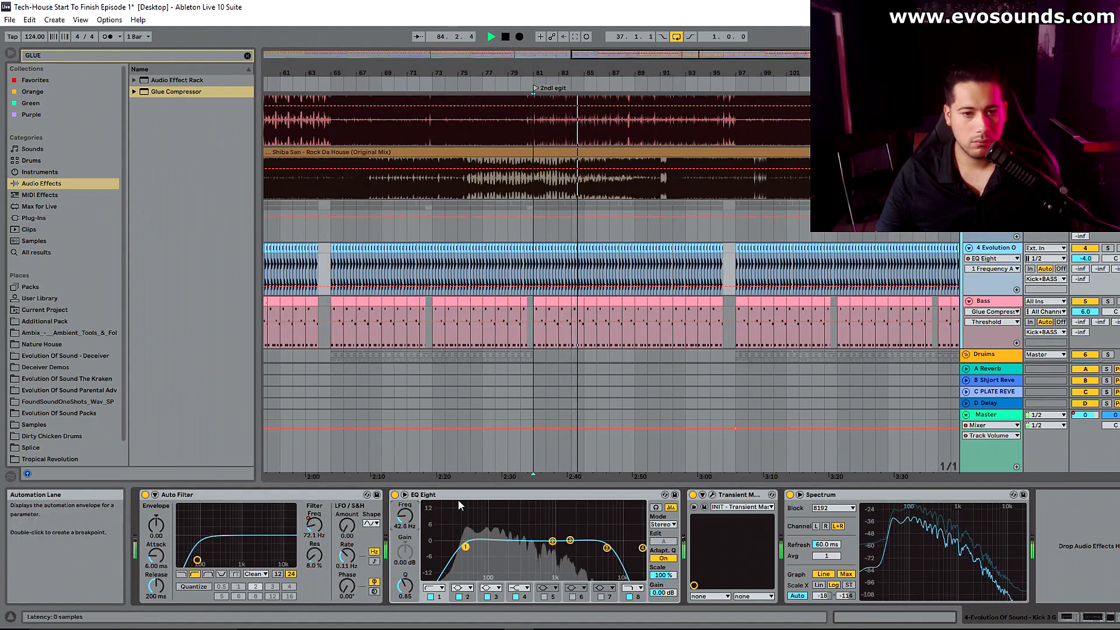
click(313, 525)
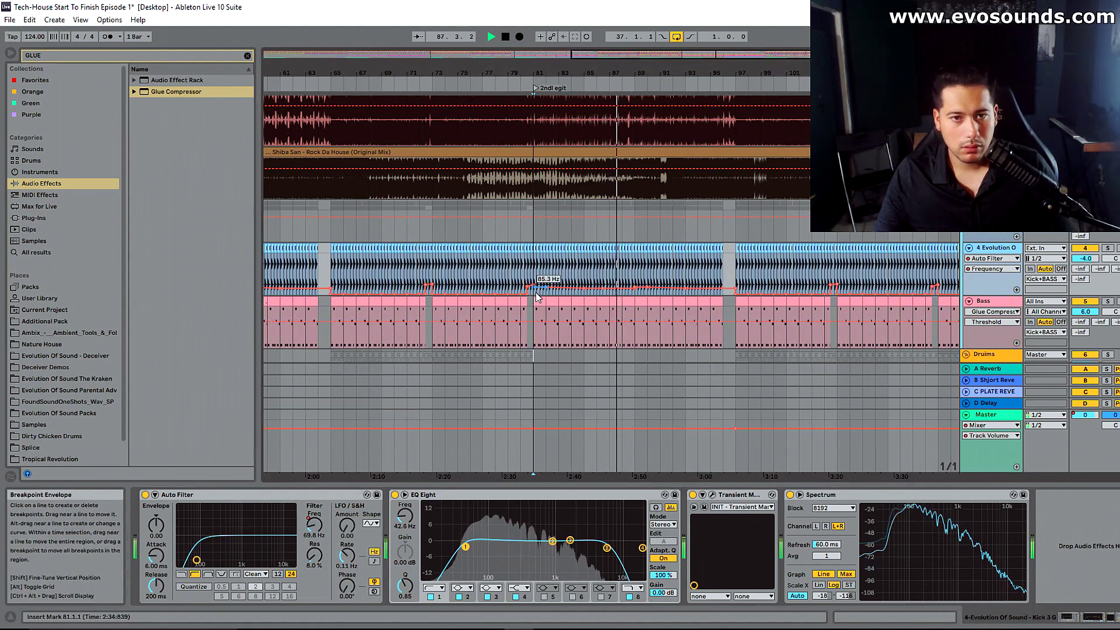
drag(536, 279, 726, 275)
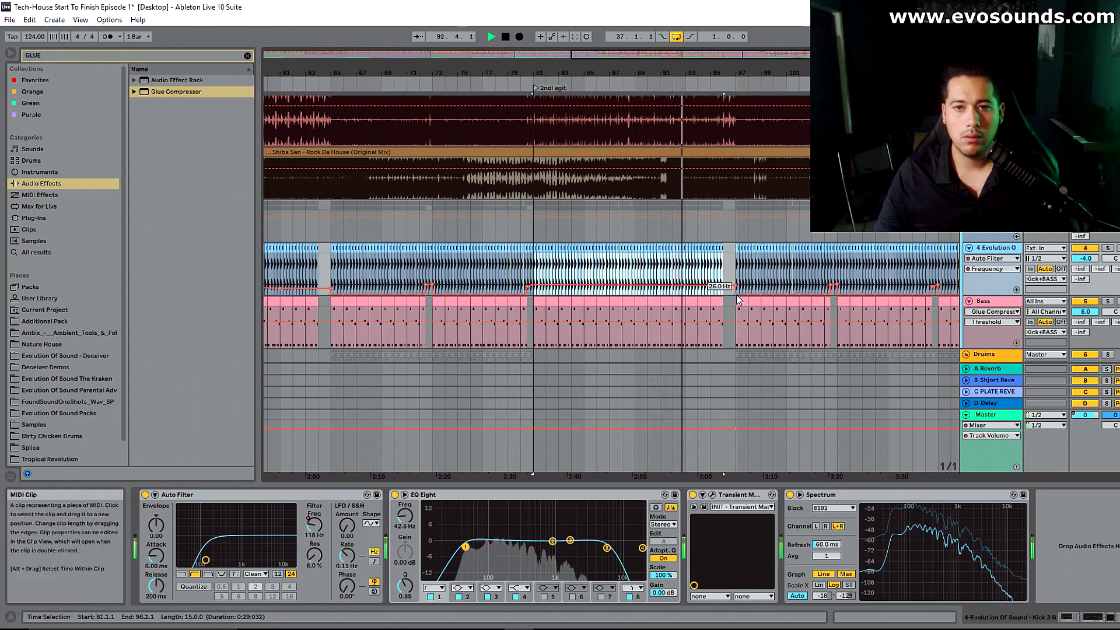
click(997, 253)
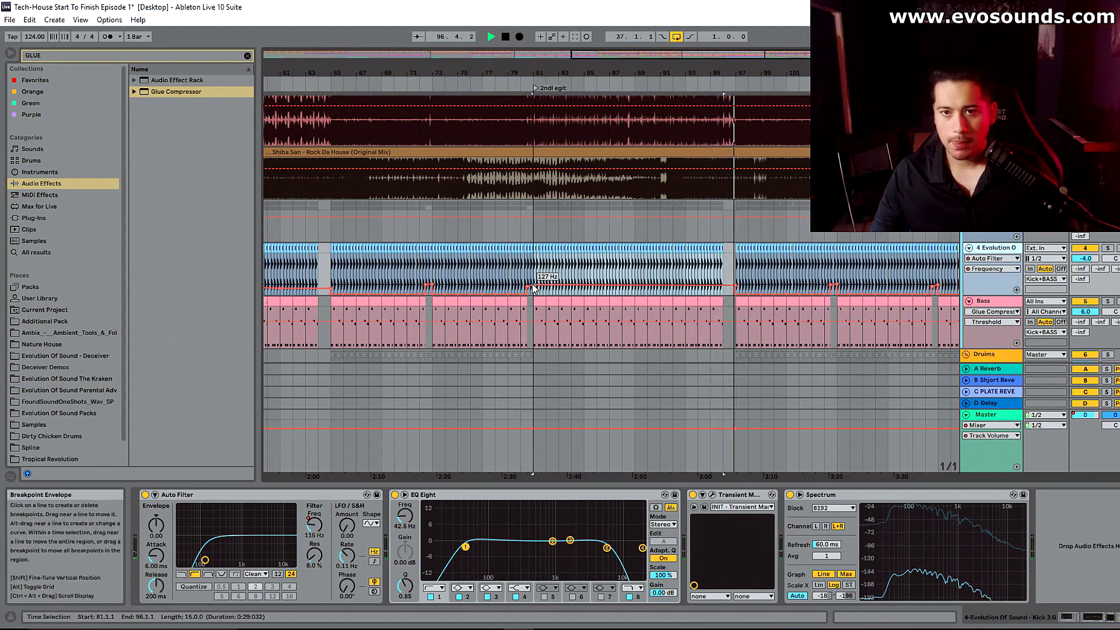
Step: Reopen REFERENCE on the Master in the mixer view and switch to the You Little Beauty reference track
drag(759, 53, 791, 63)
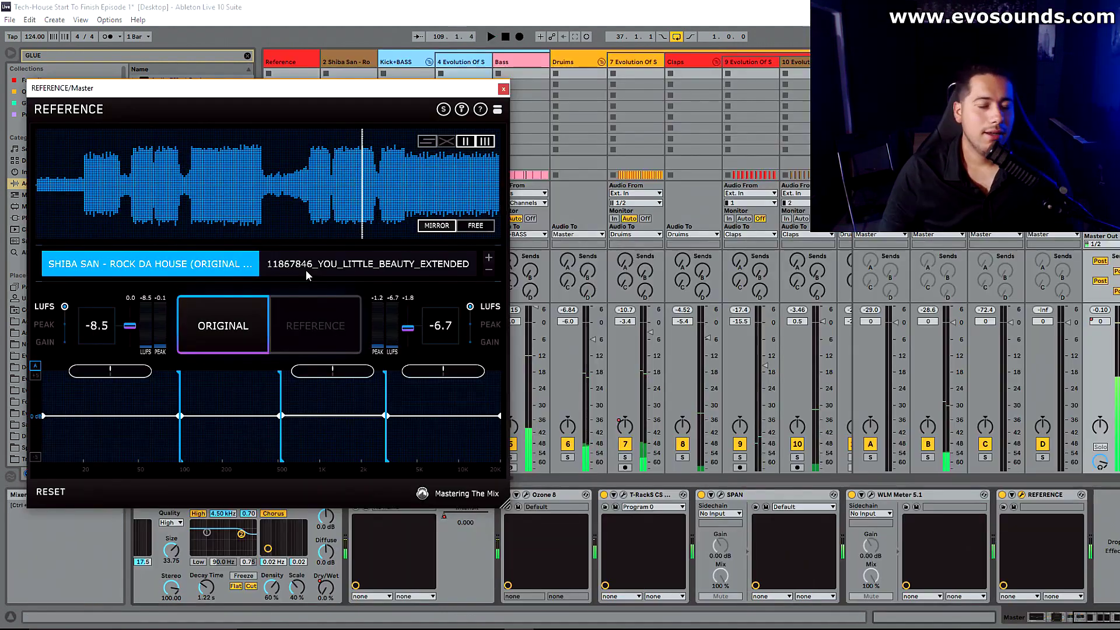
click(305, 270)
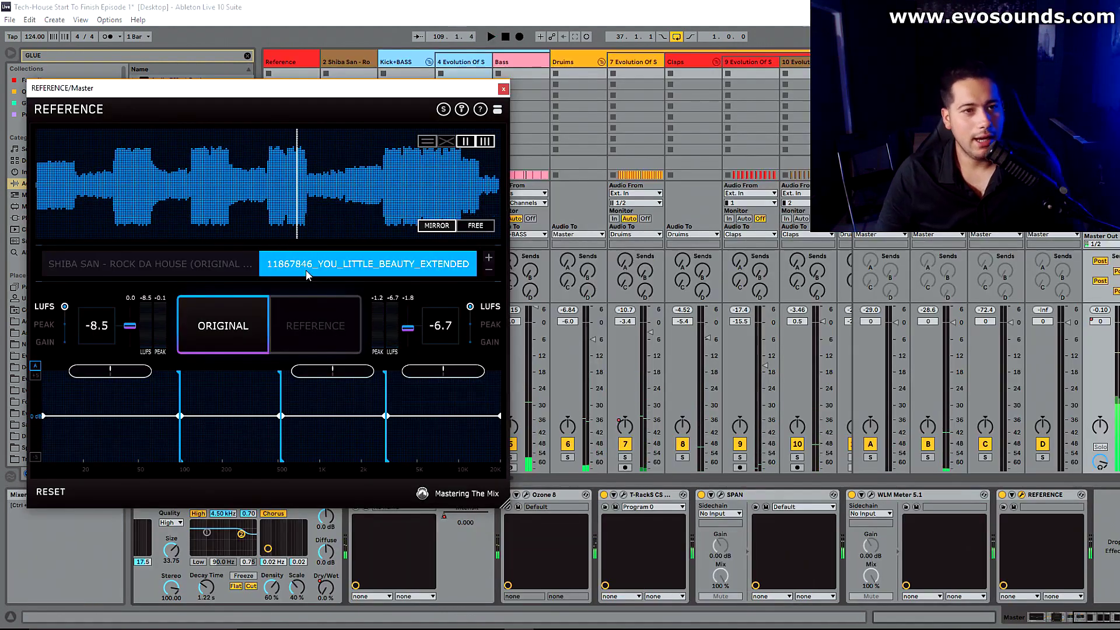
Step: Play the arrangement from about bar 108 and compare its levels and tone with the You Little Beauty reference
click(327, 330)
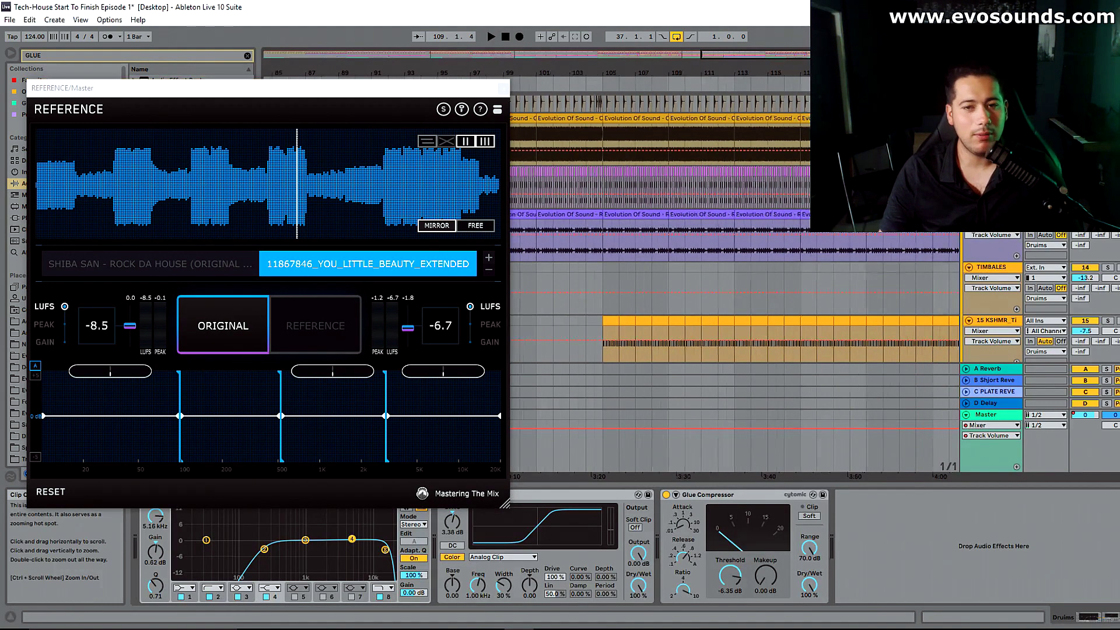
scroll(606, 216, down, 8)
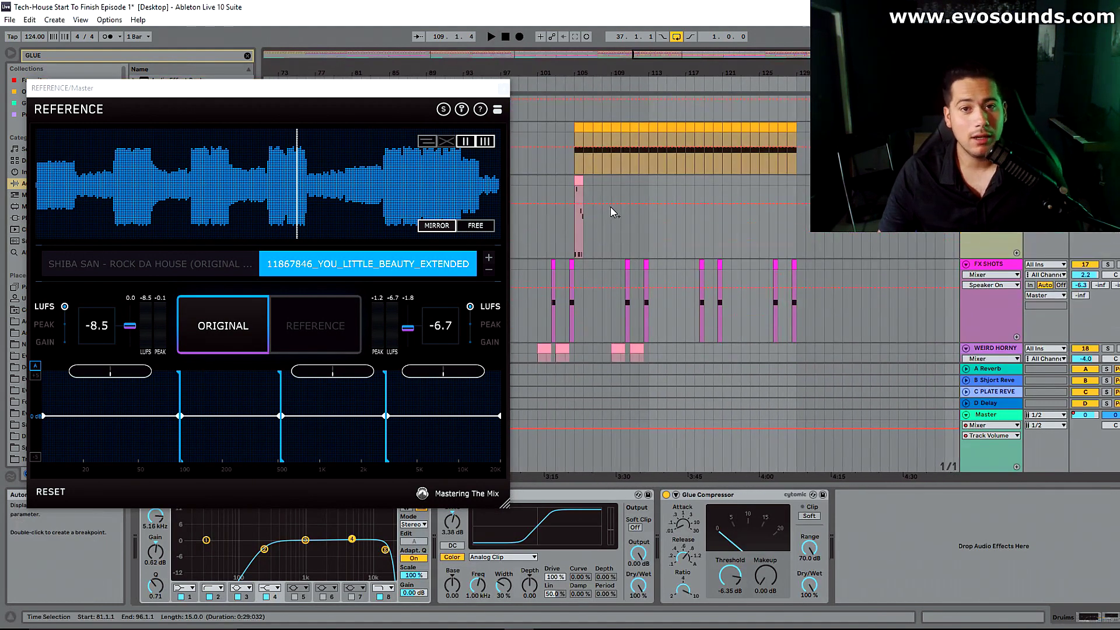
click(604, 221)
key(space)
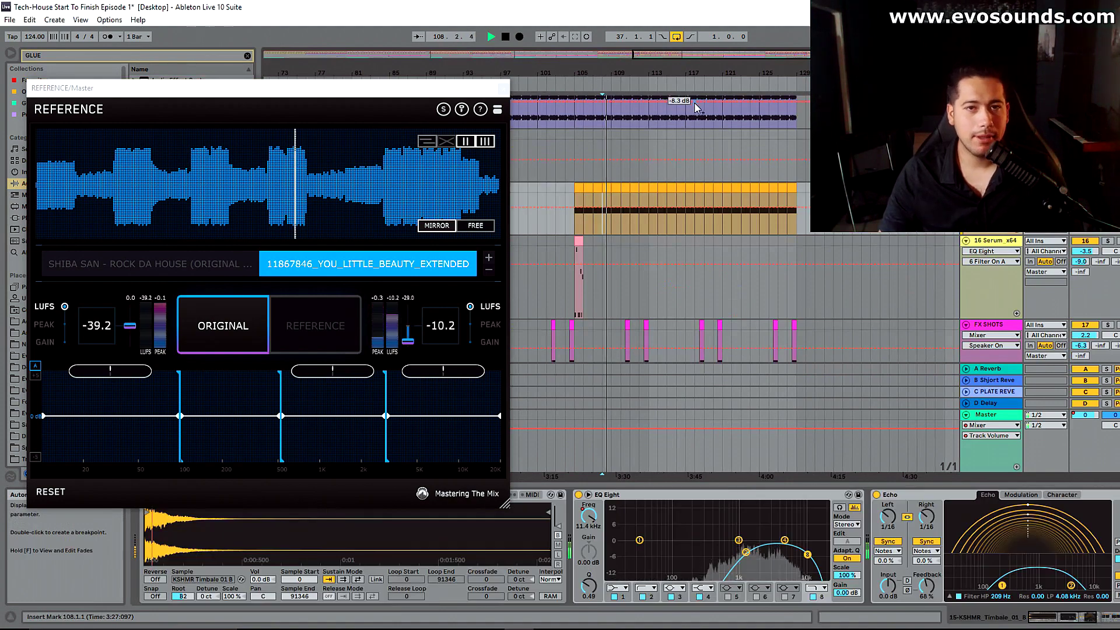
drag(729, 54, 728, 93)
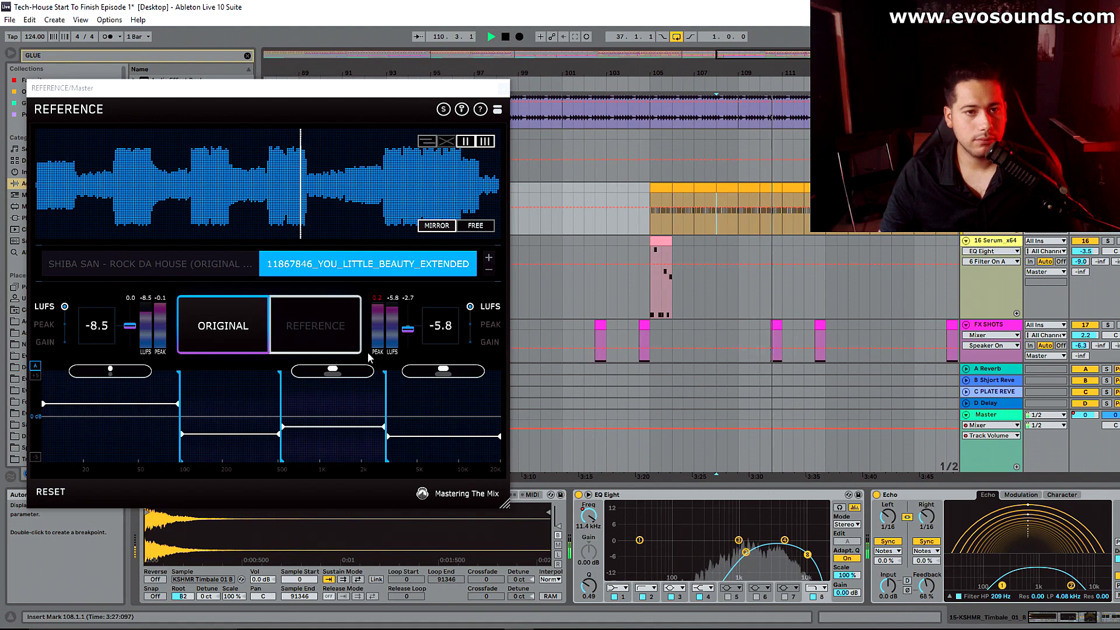
key(space)
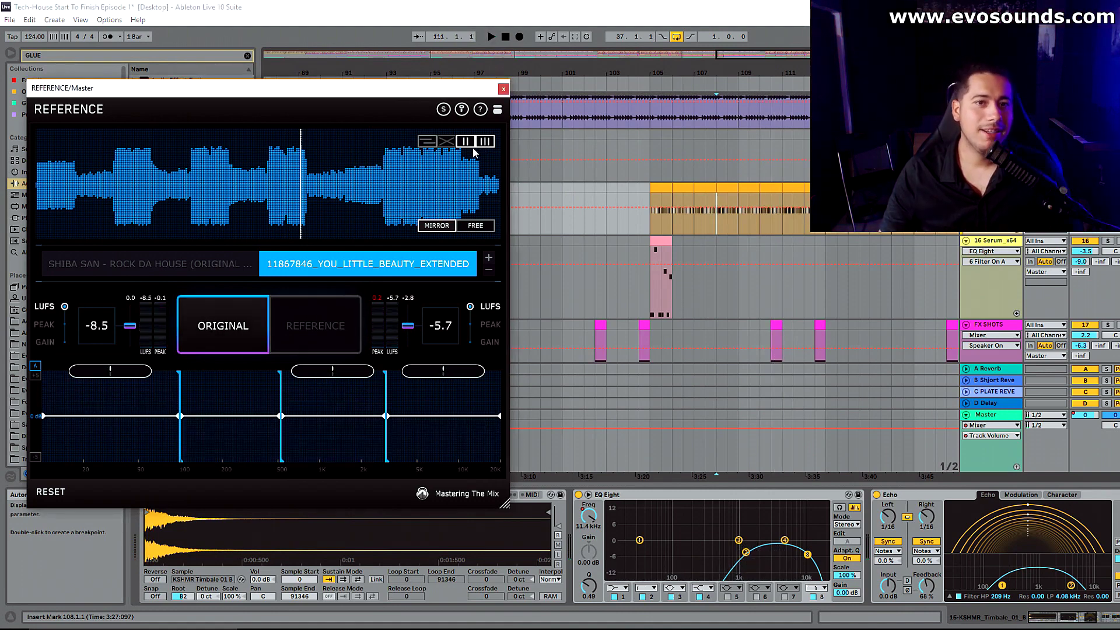
key(space)
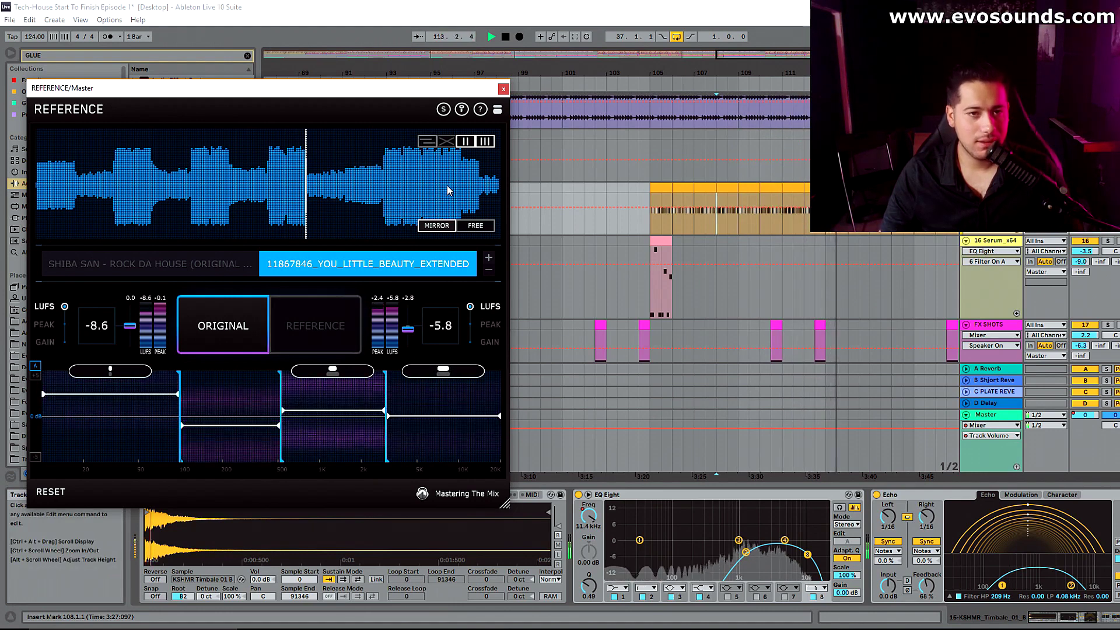
Step: Replay the arrangement from bar 75 and reset the comparison readings in REFERENCE
drag(733, 55, 584, 35)
key(space)
click(575, 134)
key(space)
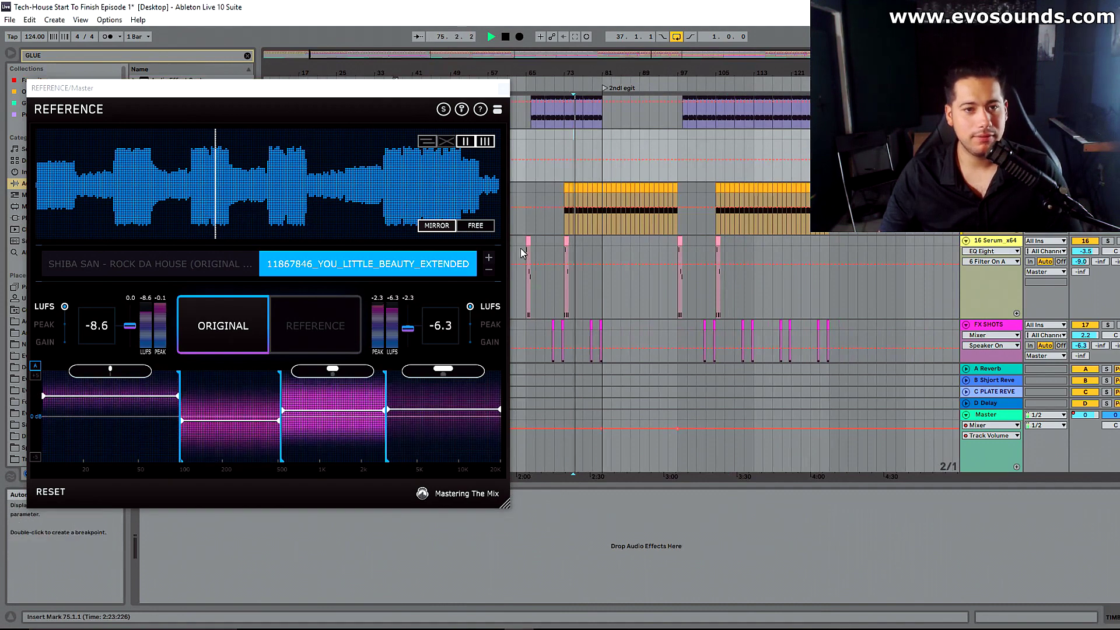
click(50, 493)
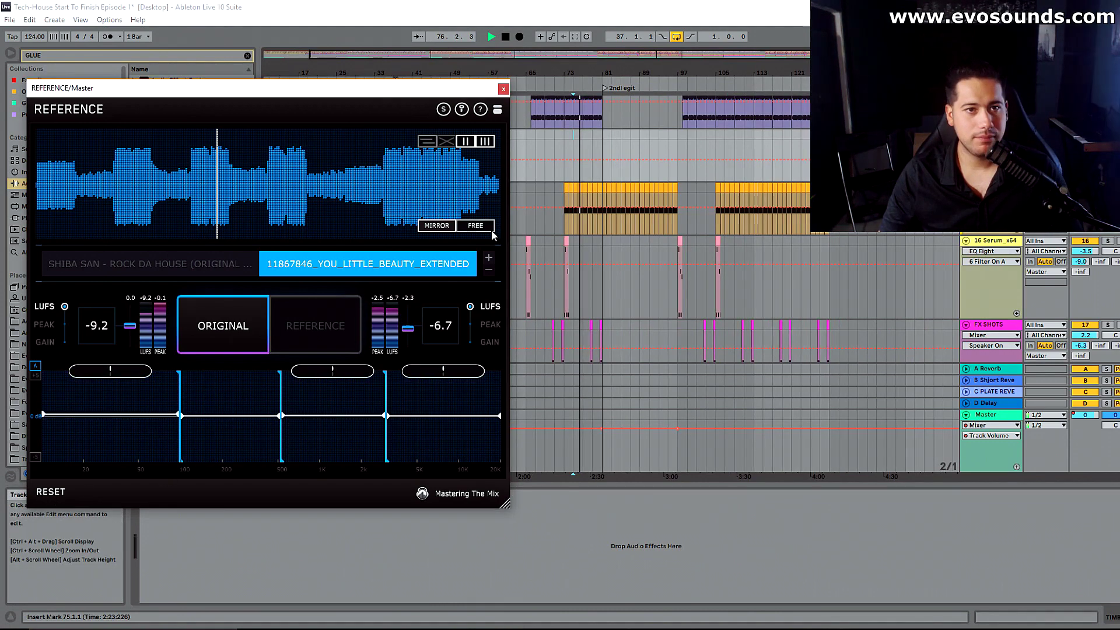
Step: Replay from bar 66 and loop the Rides section from bar 66 to bar 69
drag(634, 73, 738, 83)
scroll(656, 175, up, 2)
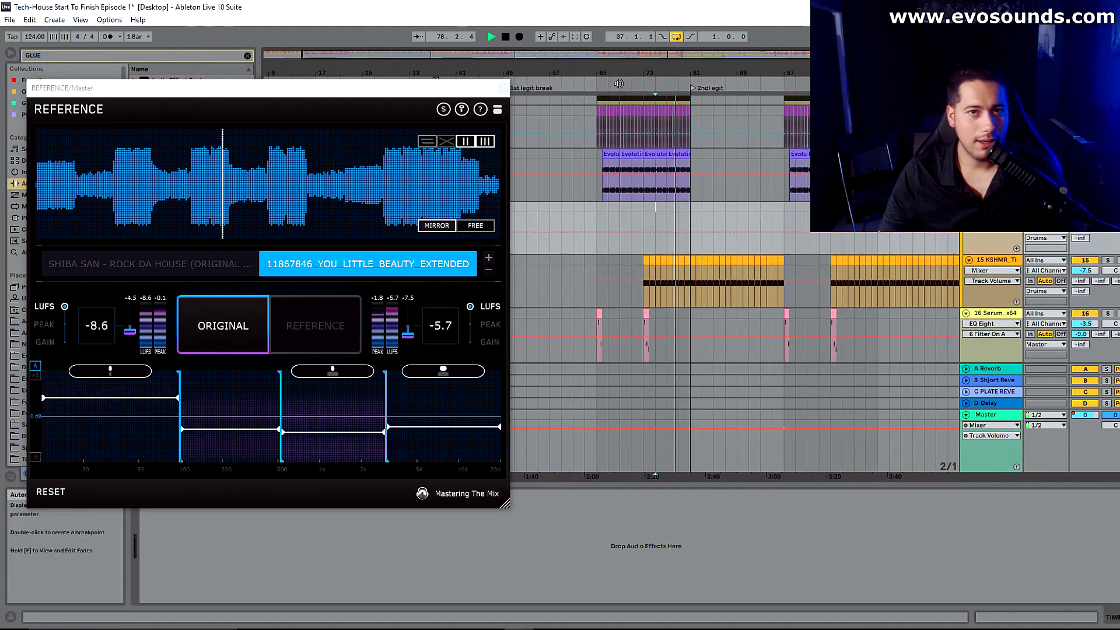
drag(635, 70, 635, 108)
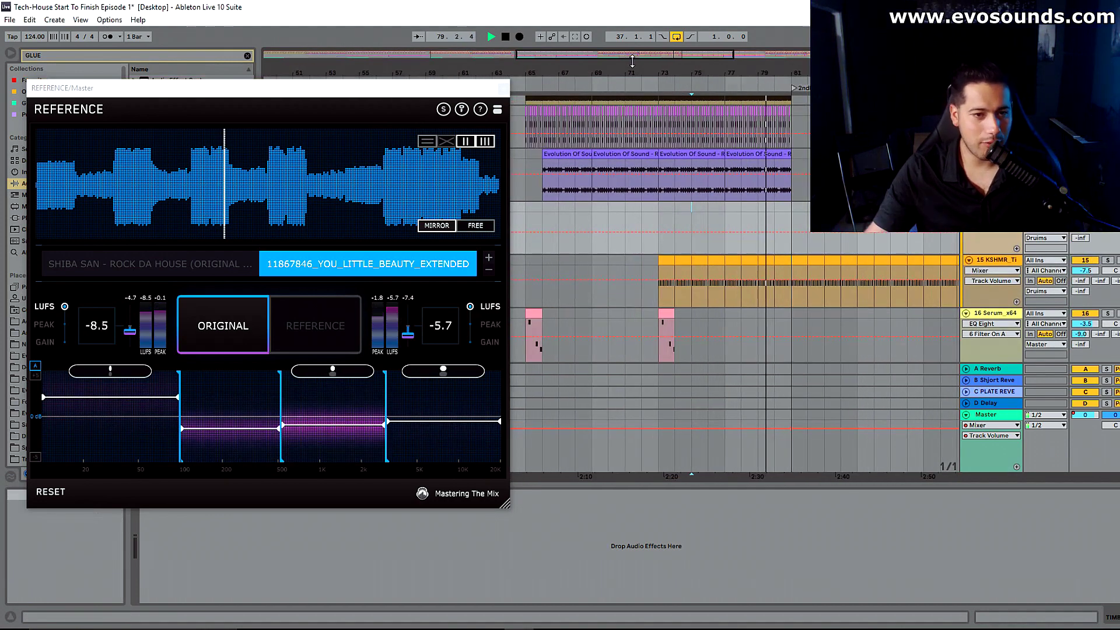
key(space)
click(544, 197)
key(space)
drag(544, 73, 668, 69)
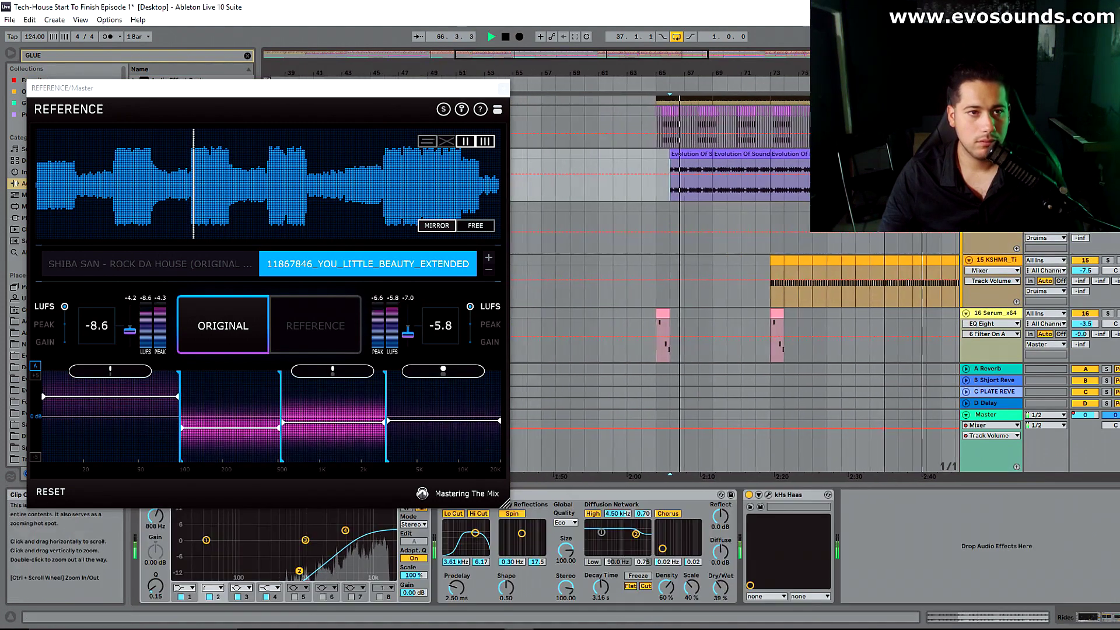
drag(669, 188, 711, 165)
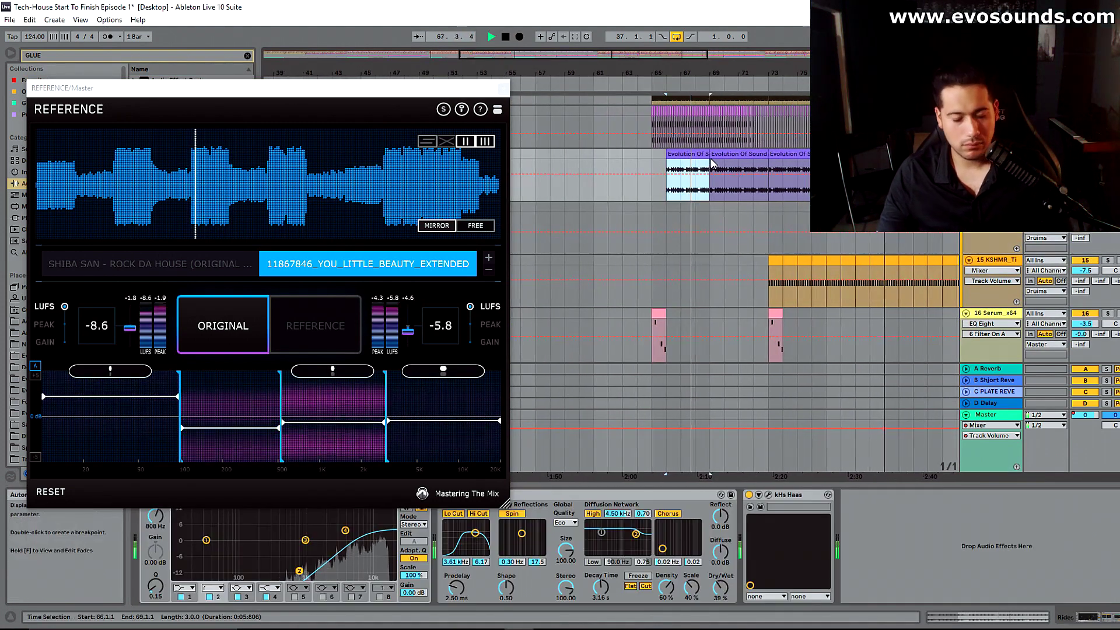
key(ctrl+l)
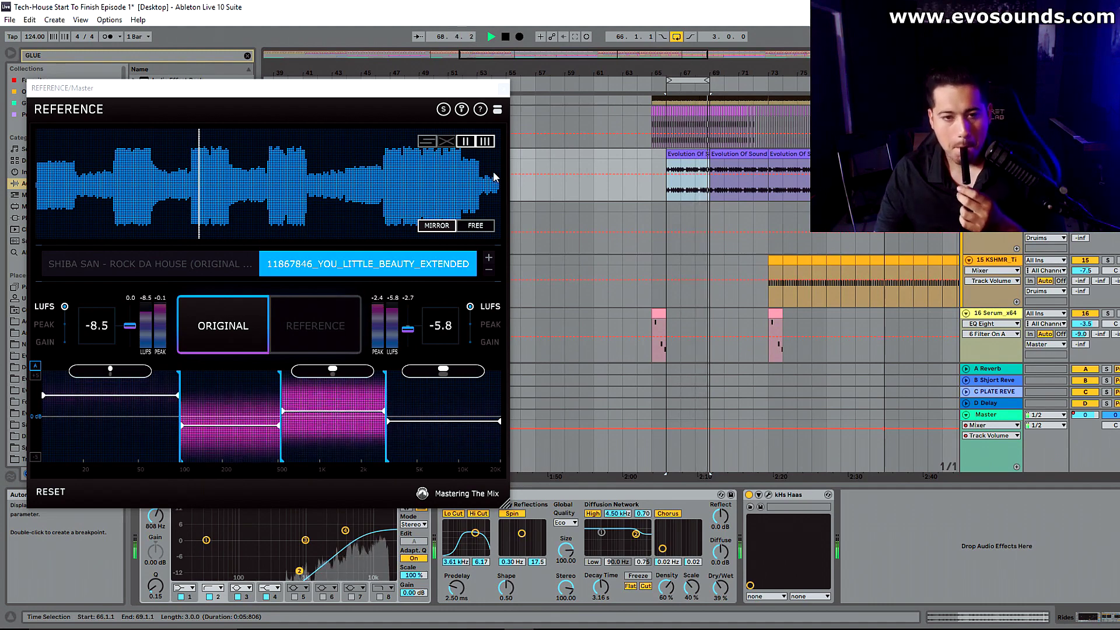
Step: Solo REFERENCE's band around 1 kHz, compare the reference with the original, and release the band solo
scroll(615, 155, up, 5)
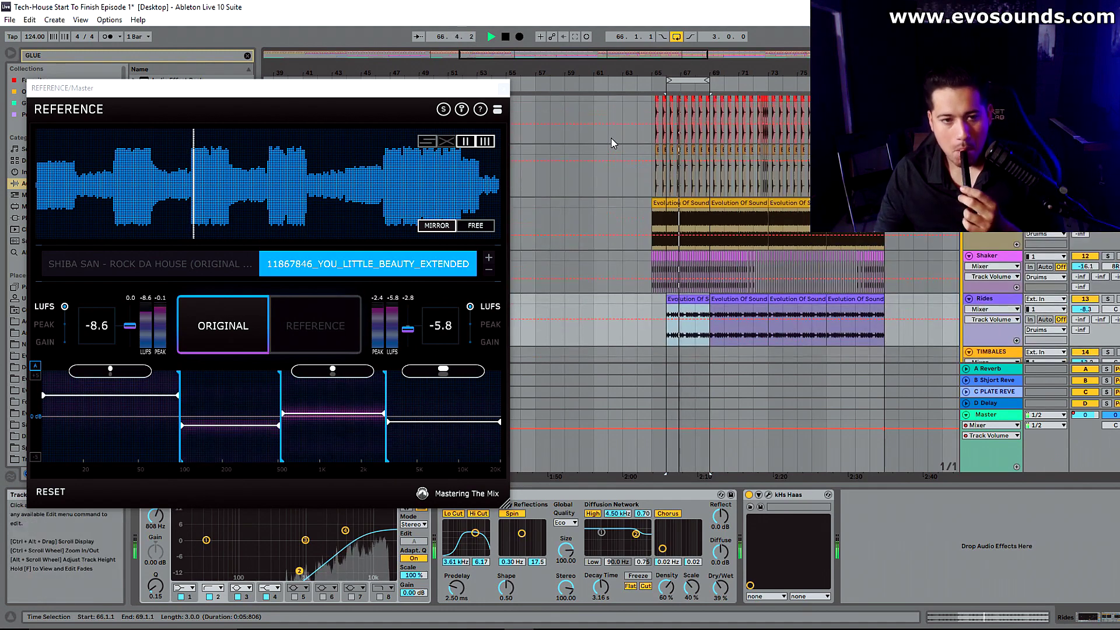
click(324, 423)
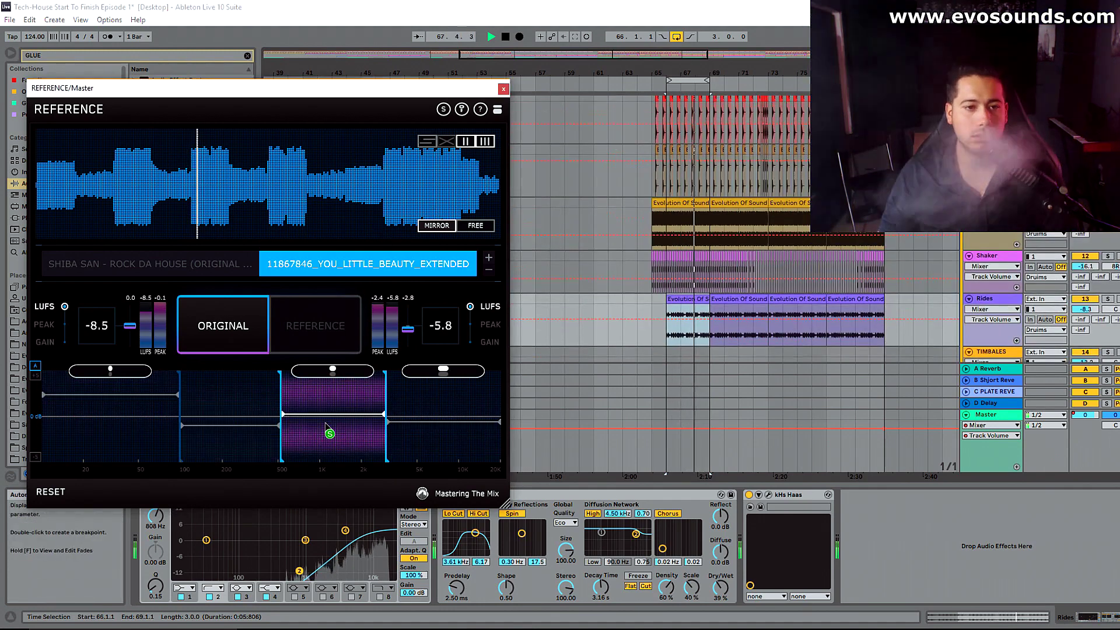
click(315, 346)
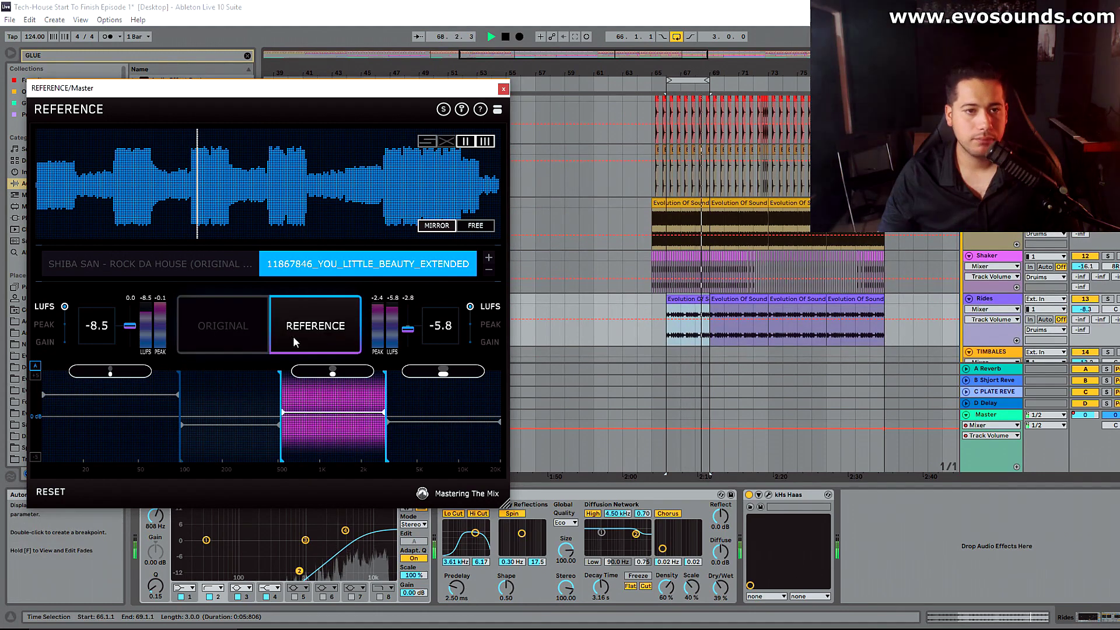
click(236, 336)
click(351, 398)
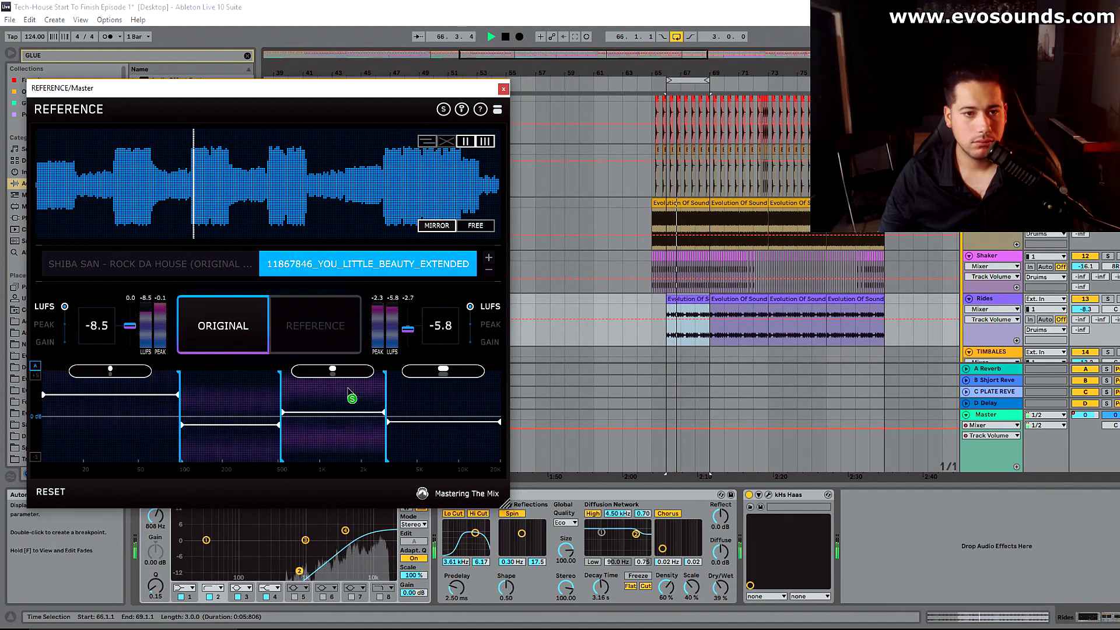
Step: Close REFERENCE and stop the looped playback
click(503, 90)
scroll(679, 211, up, 1)
scroll(680, 211, down, 7)
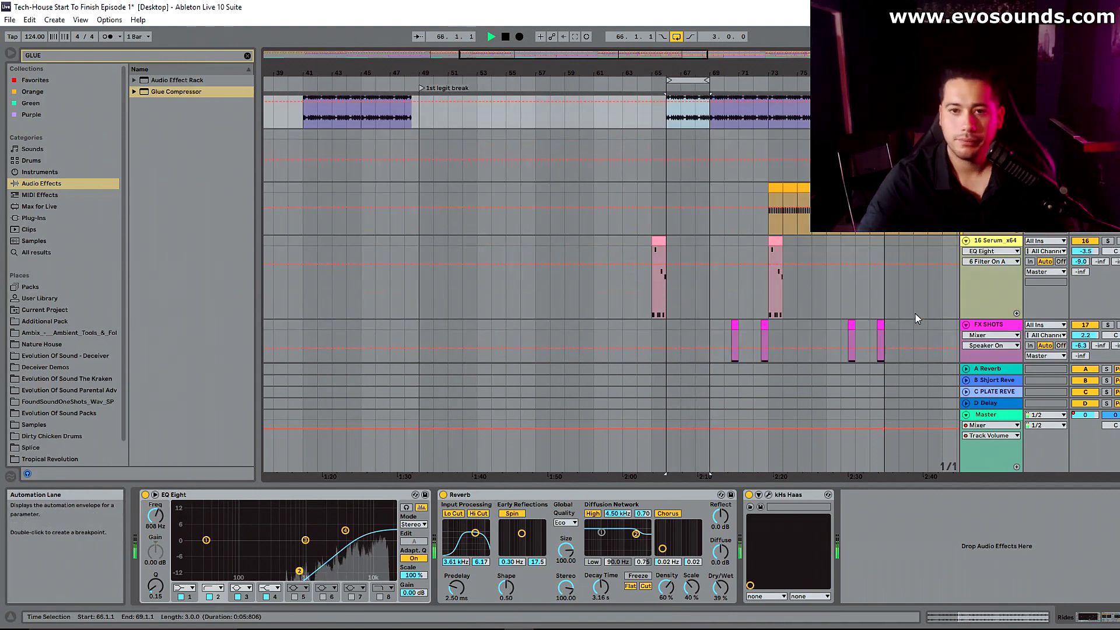
scroll(934, 261, up, 2)
key(space)
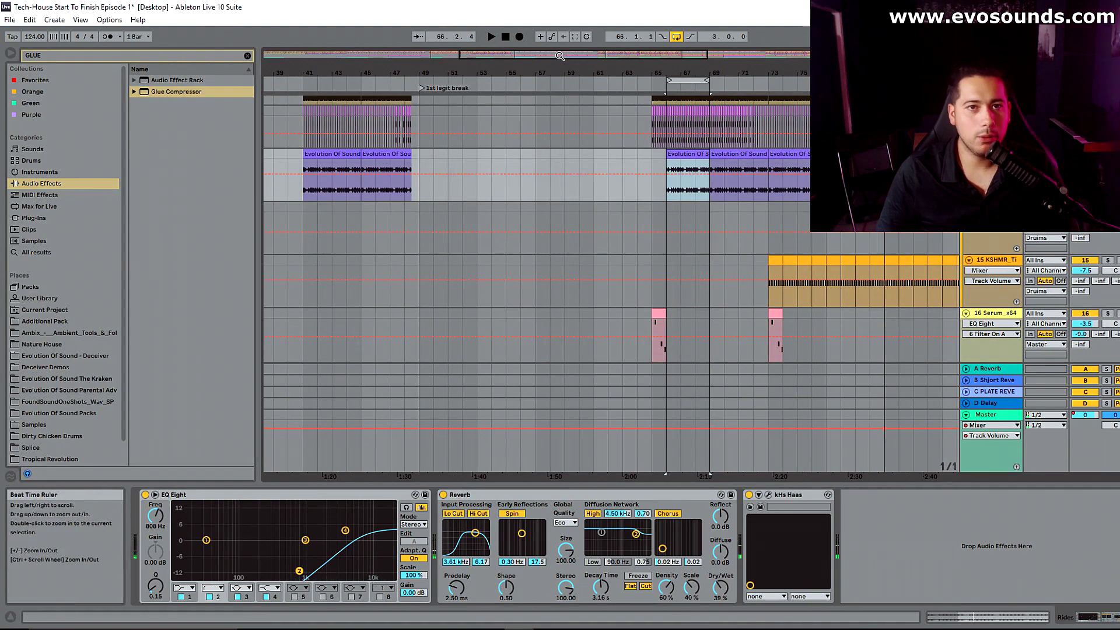
drag(563, 72, 559, 56)
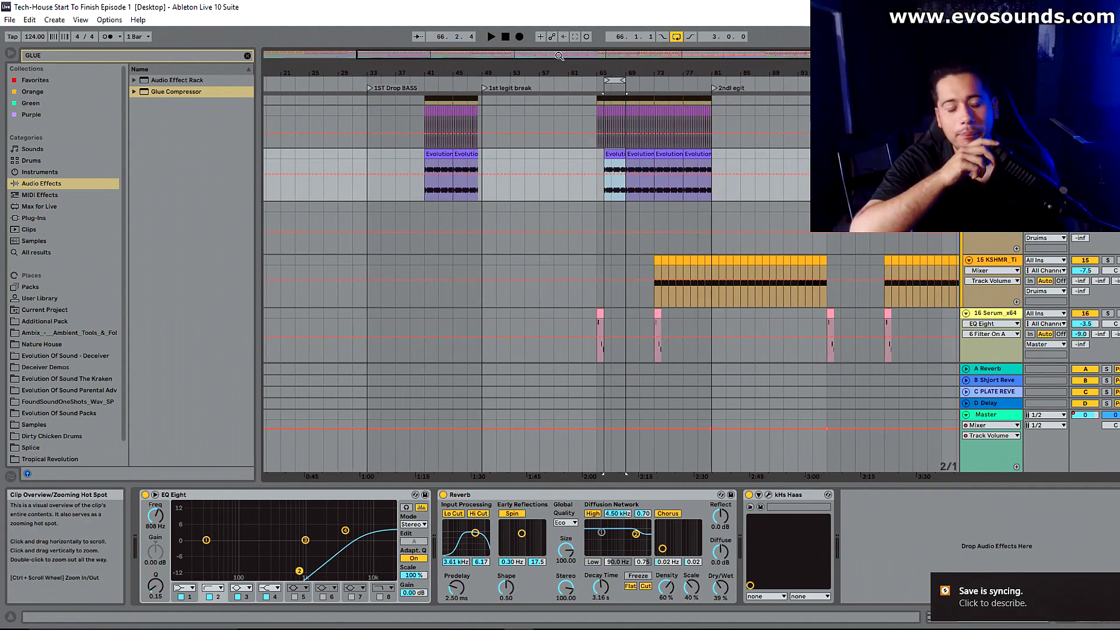
Step: Select the Bass track's section from bar 41 to bar 49 to inspect it and its device chain
scroll(475, 201, up, 10)
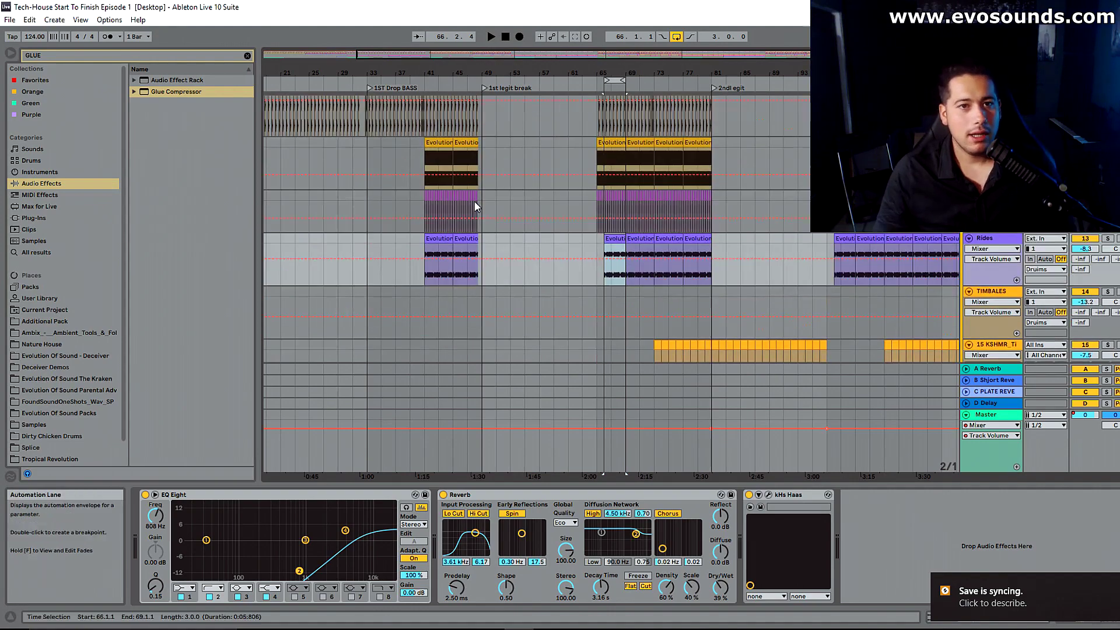
scroll(453, 178, up, 2)
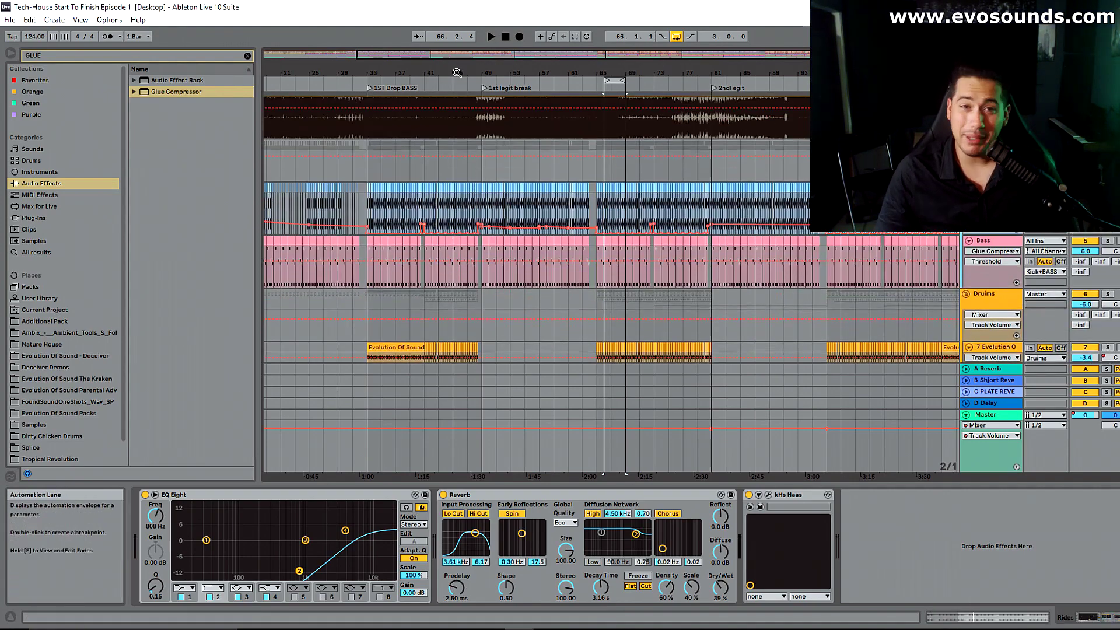
drag(431, 73, 497, 180)
drag(522, 274, 787, 245)
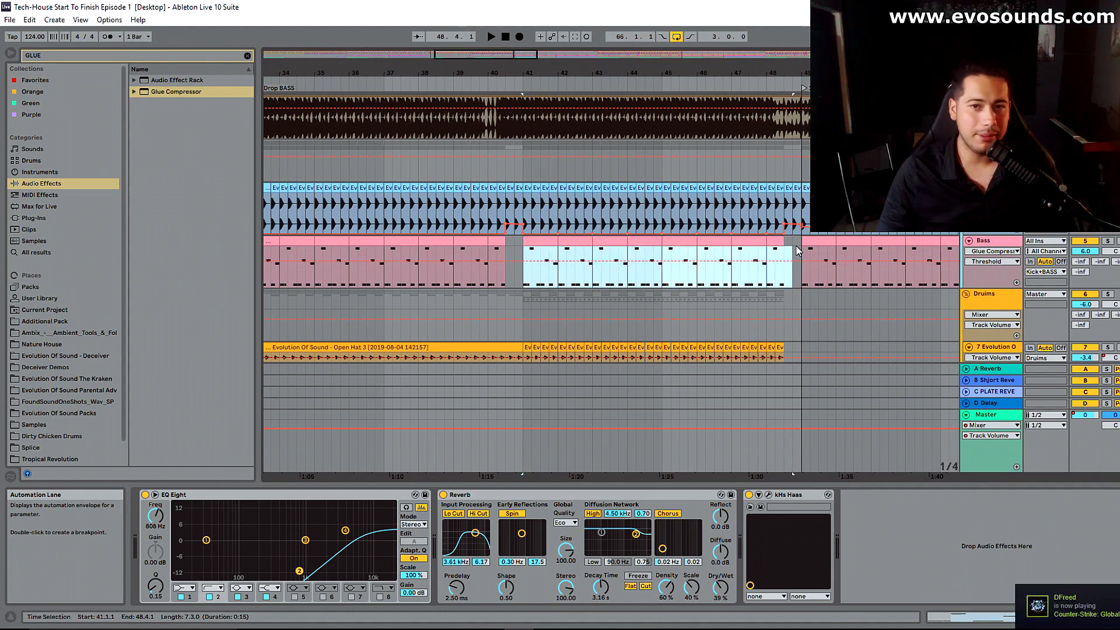
drag(799, 245, 799, 246)
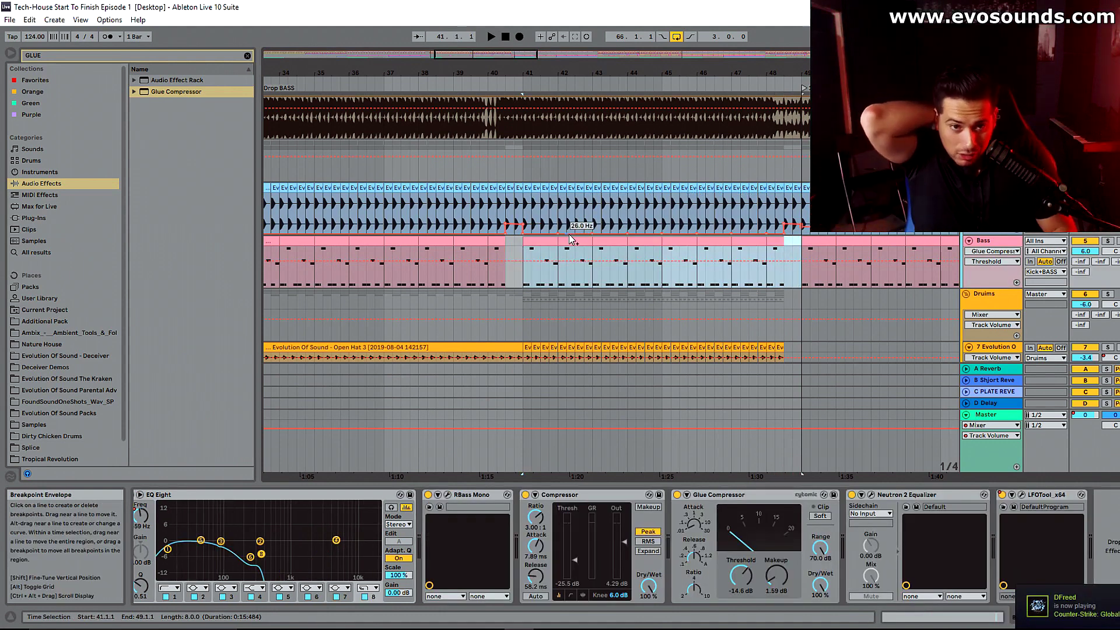
drag(440, 67, 522, 38)
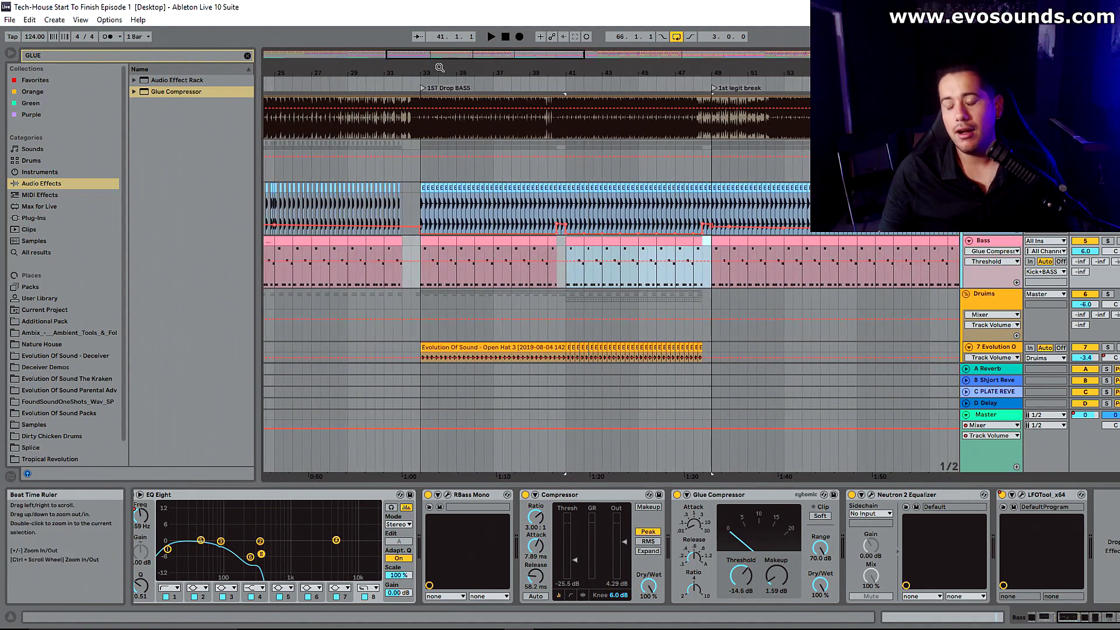
Step: Switch to Sonarworks Systemwide, show the Adam A7X 2 correction curves, bypass the calibration and close the window
click(1071, 629)
click(1106, 595)
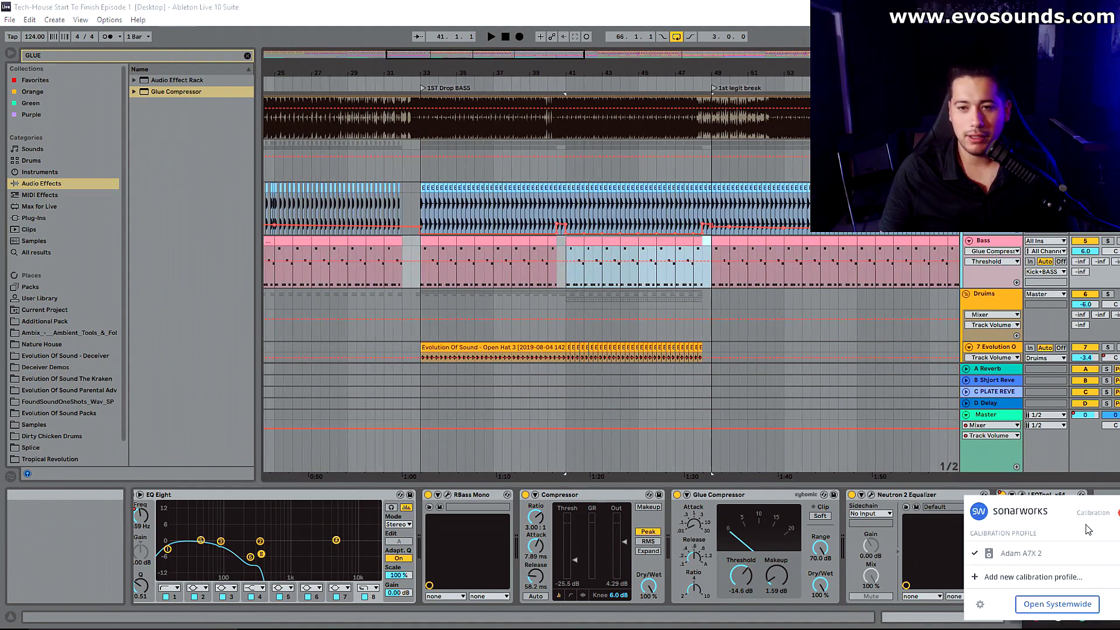
click(1057, 604)
click(827, 443)
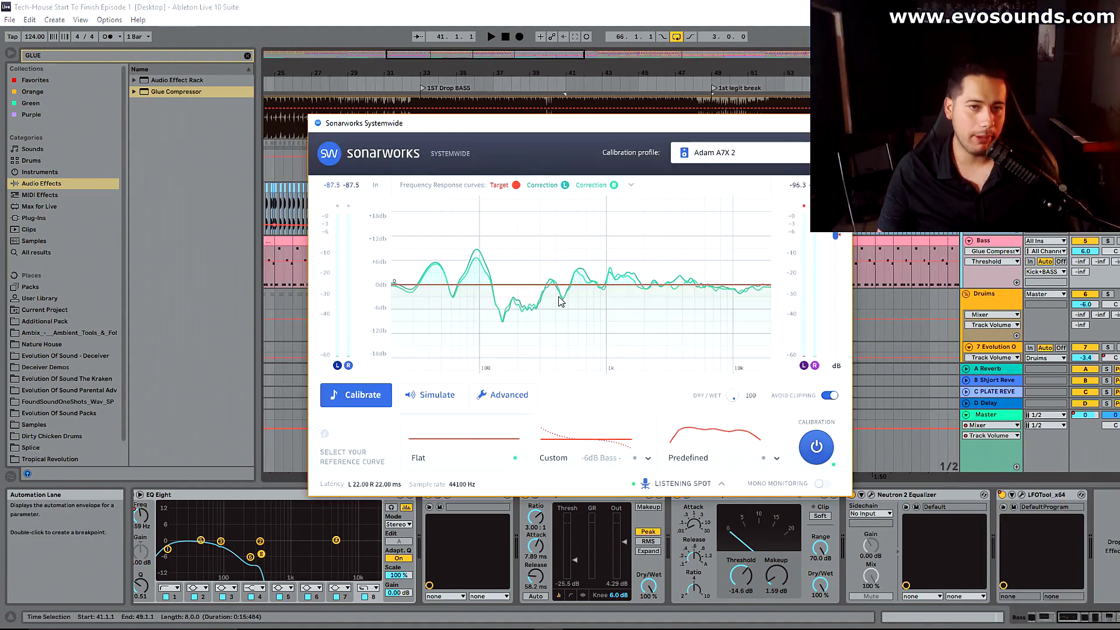
drag(776, 127, 641, 97)
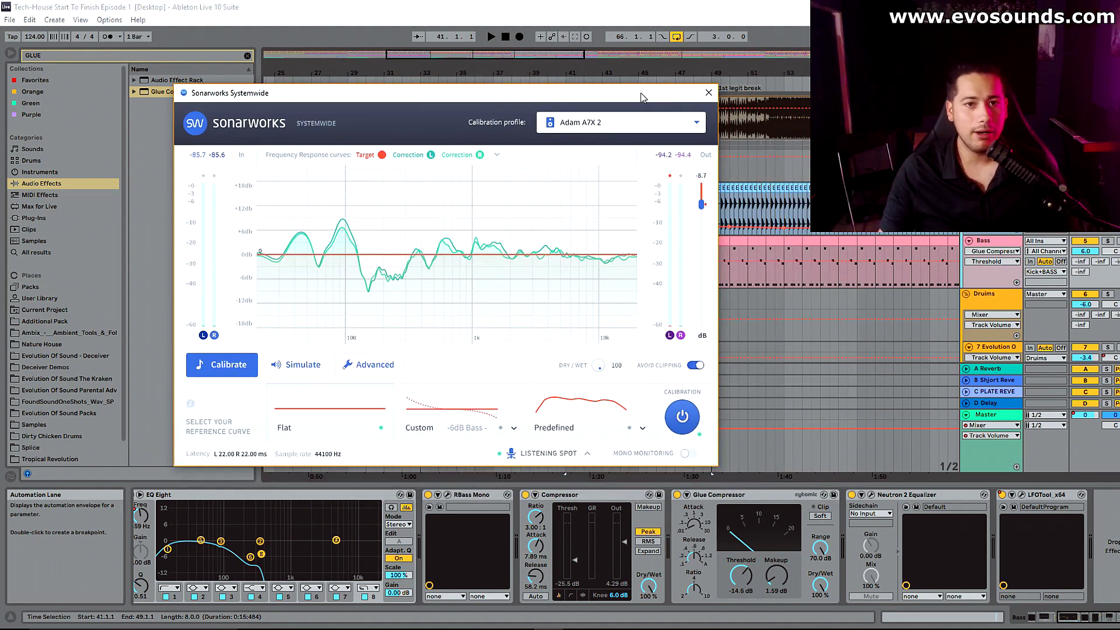
click(684, 418)
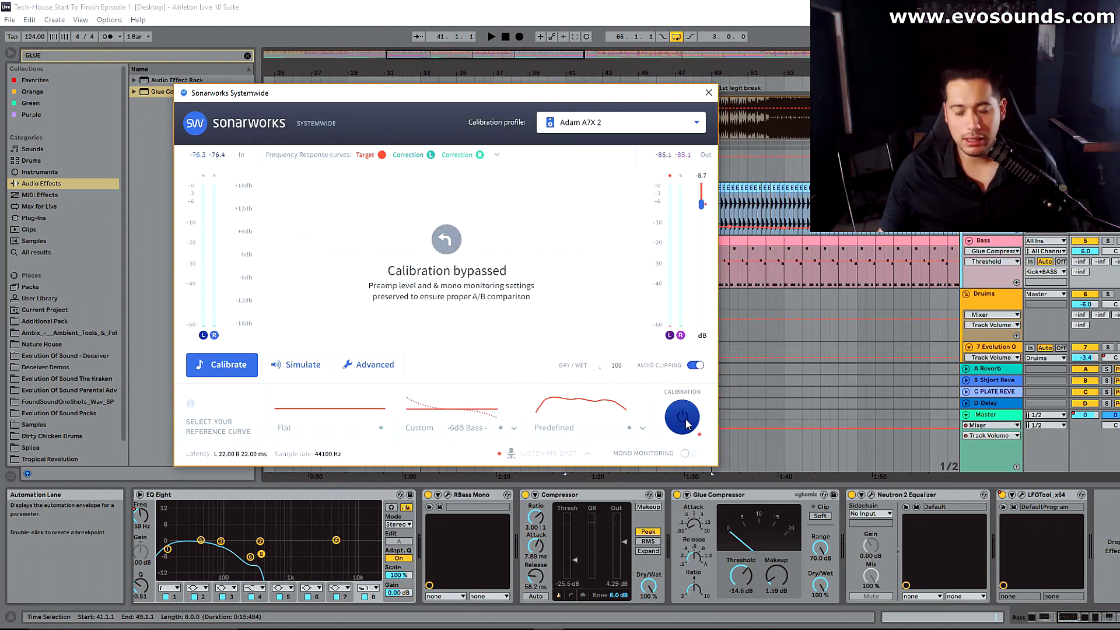
click(709, 92)
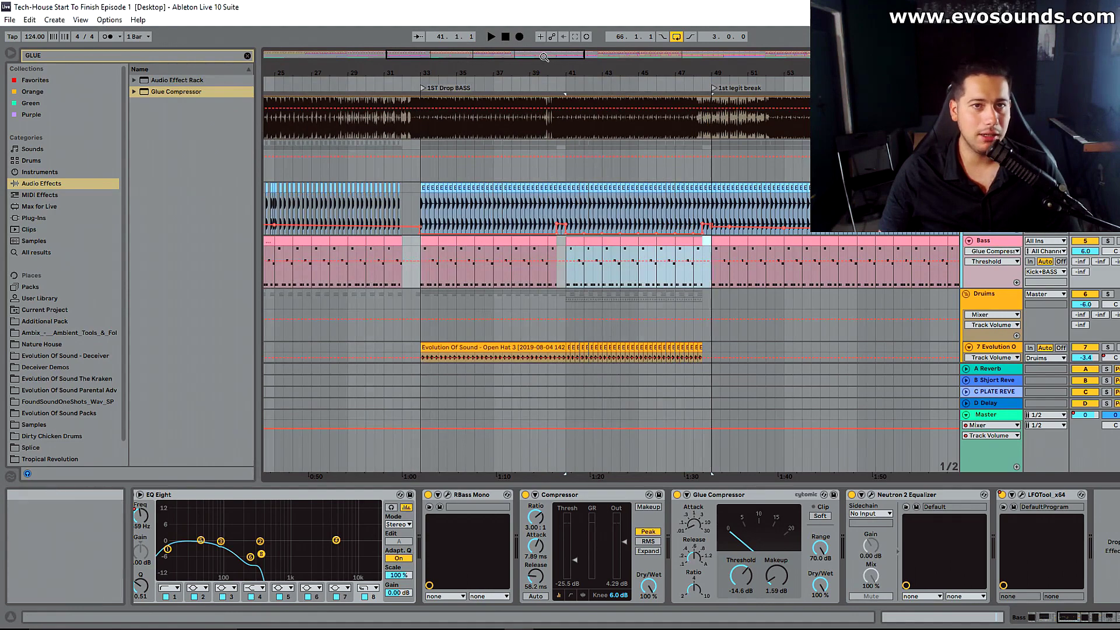
Step: Solo the WEIRD HORNY track and listen to it from bar 41
scroll(672, 162, down, 5)
scroll(672, 164, down, 15)
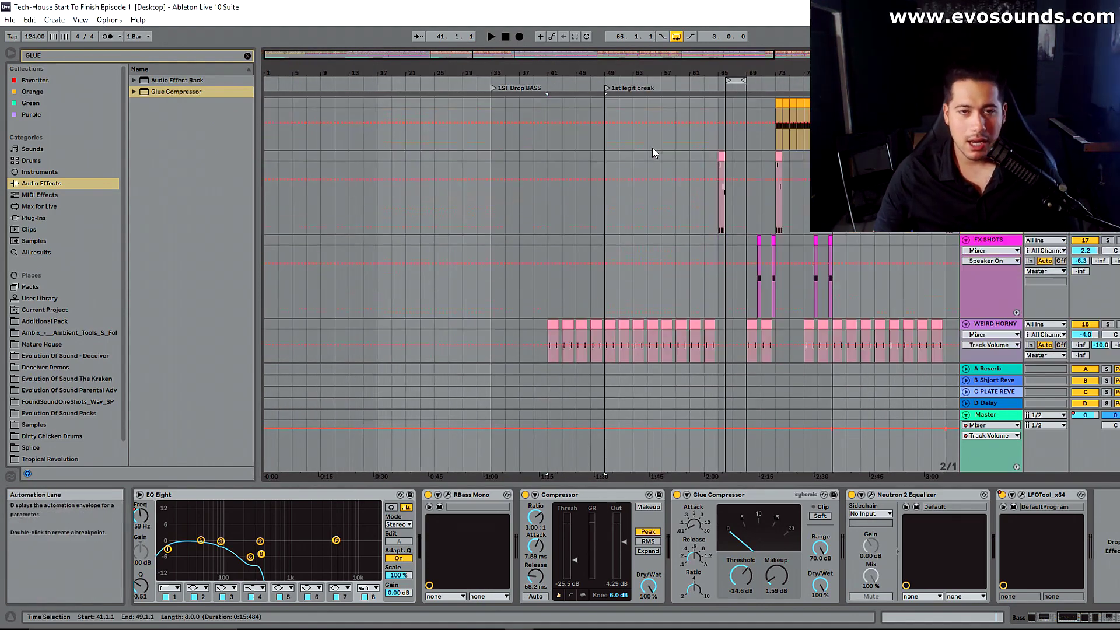
scroll(670, 169, up, 5)
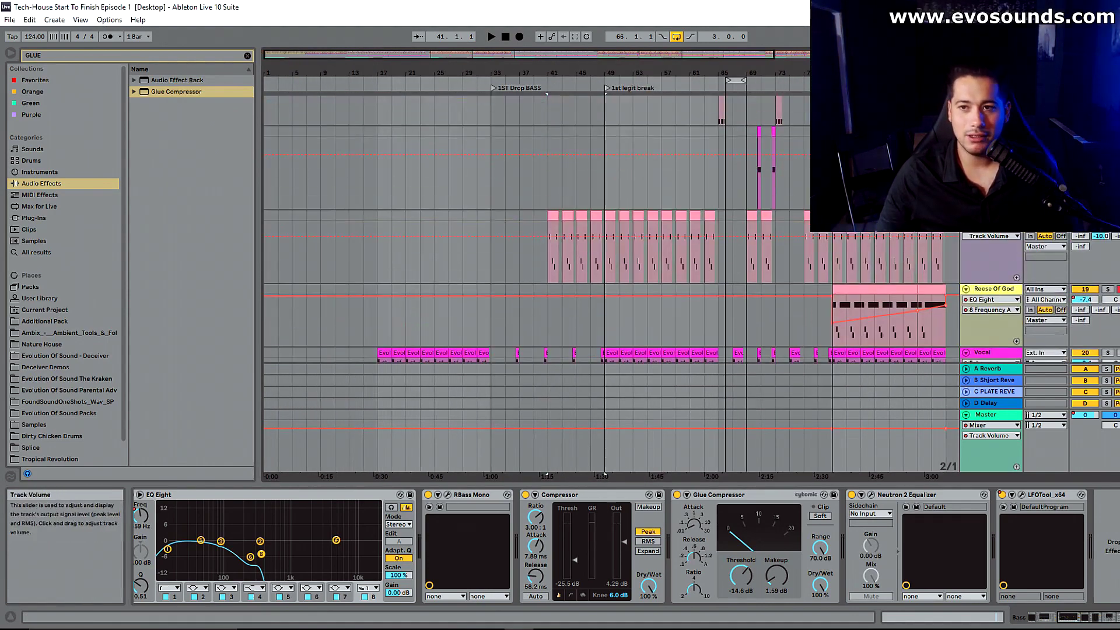
click(550, 249)
key(space)
key(space)
Step: Solo the FX SHOTS track and listen to its first clip, just before bar 71
drag(595, 55, 726, 58)
scroll(618, 233, up, 2)
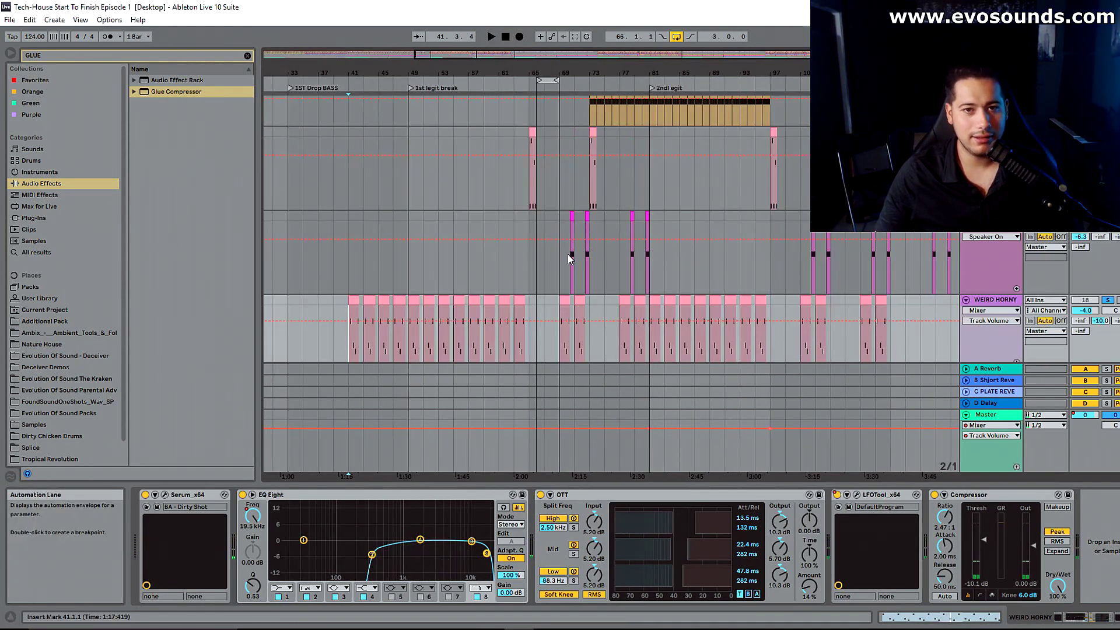
click(568, 255)
drag(587, 69, 587, 119)
click(547, 217)
key(space)
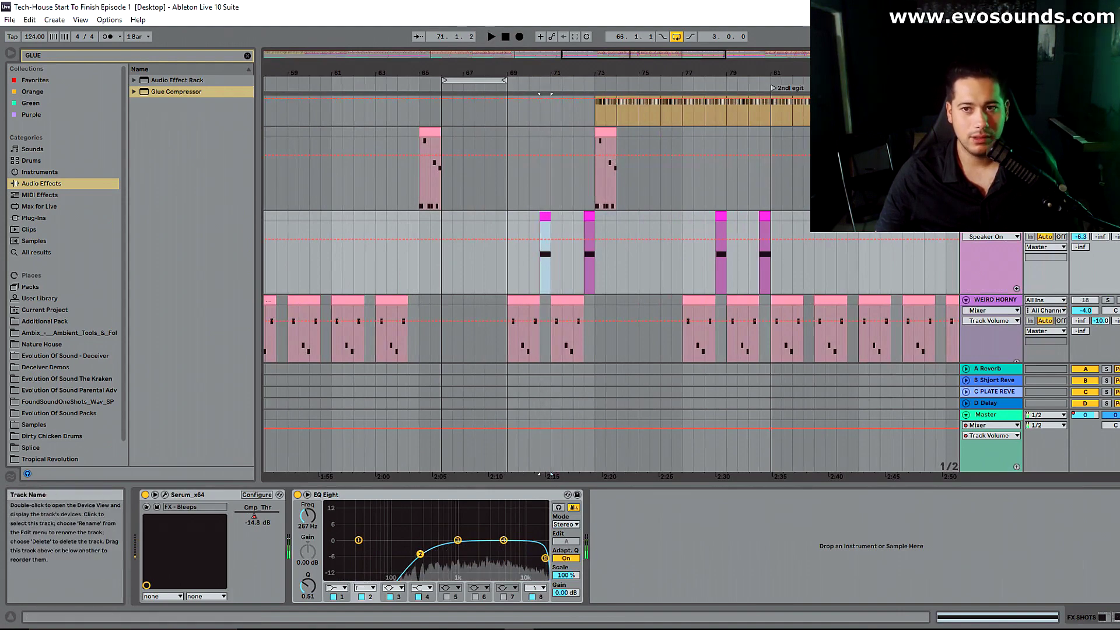
Step: Lower the FX SHOTS track's send A and set its volume to -1.7 dB while listening to the track
key(Tab)
drag(478, 479, 702, 486)
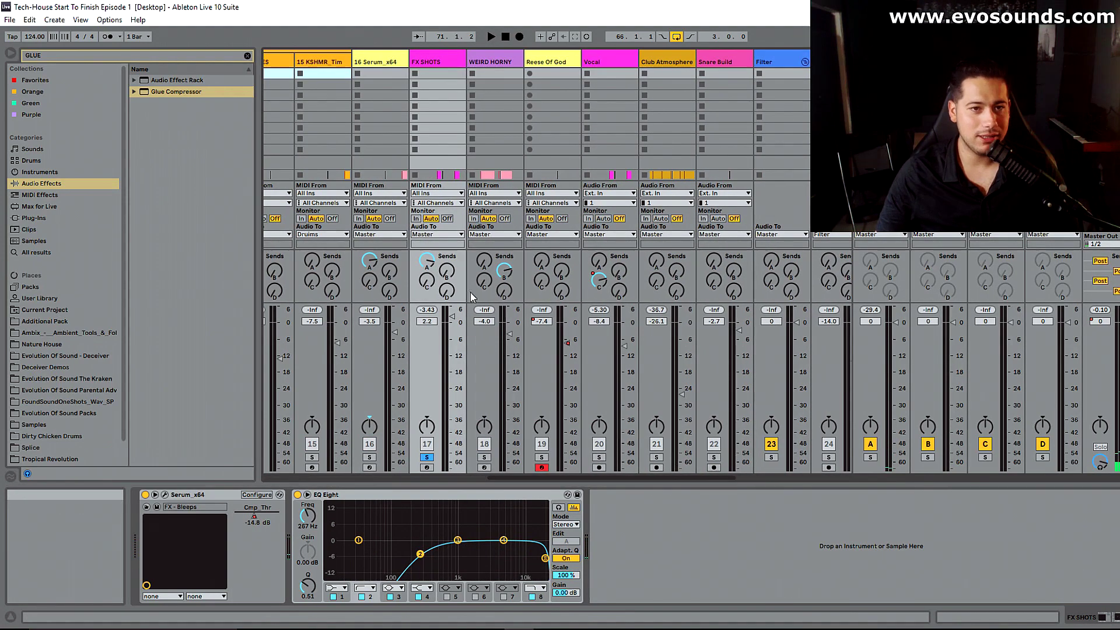
click(427, 262)
key(space)
drag(455, 392, 454, 399)
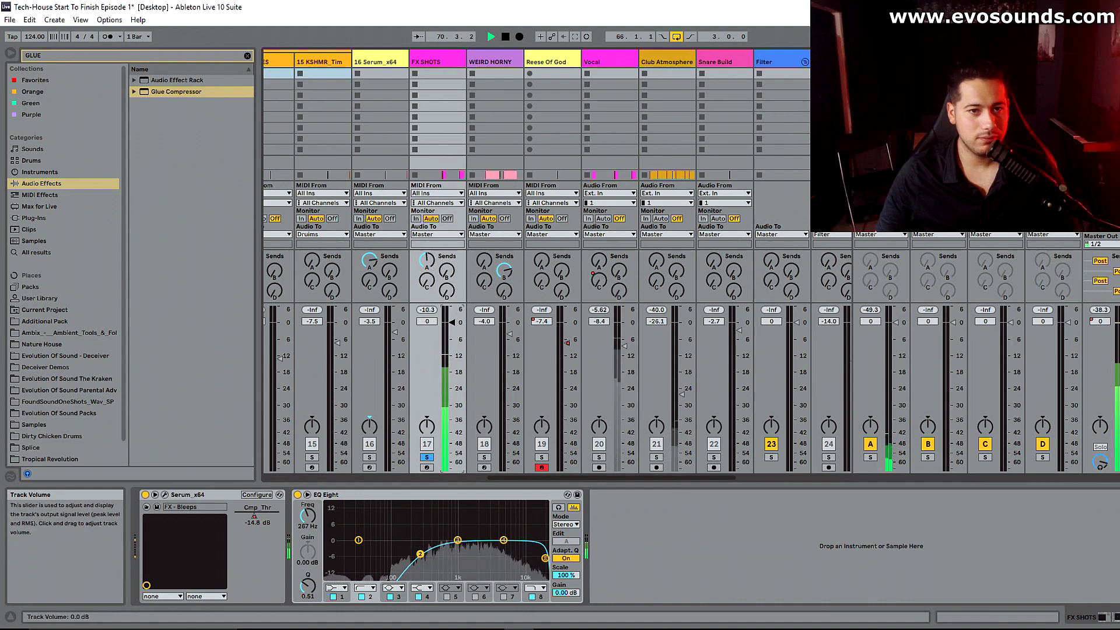
drag(450, 327, 451, 329)
key(space)
key(space)
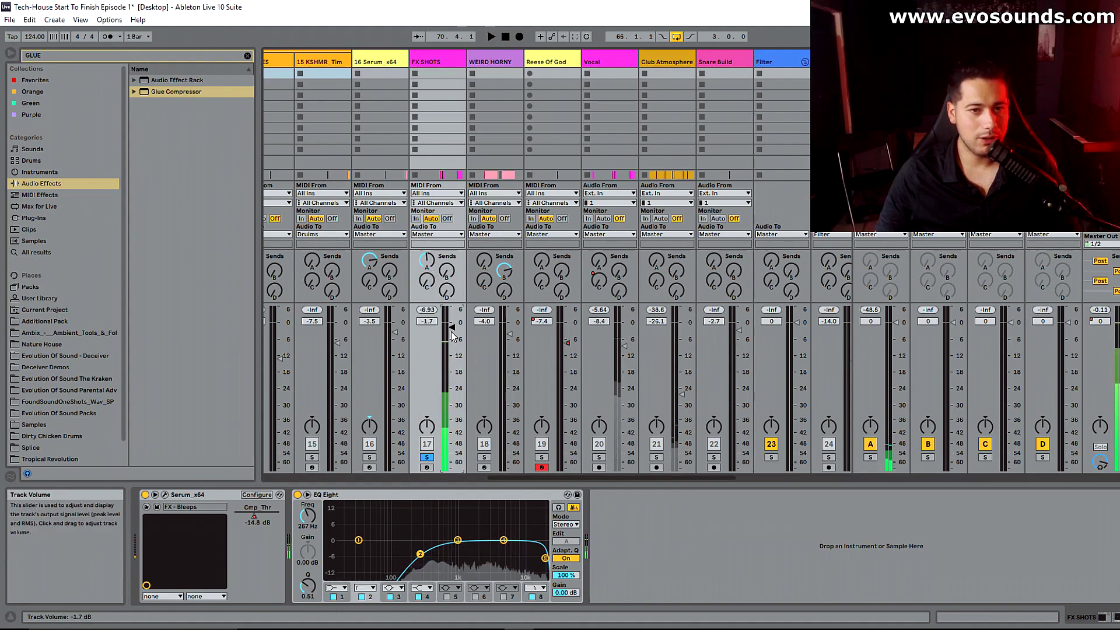
Step: Play the Open Hat 3 track from bar 33, comparing it with its EQ Eight bypassed and active
key(Tab)
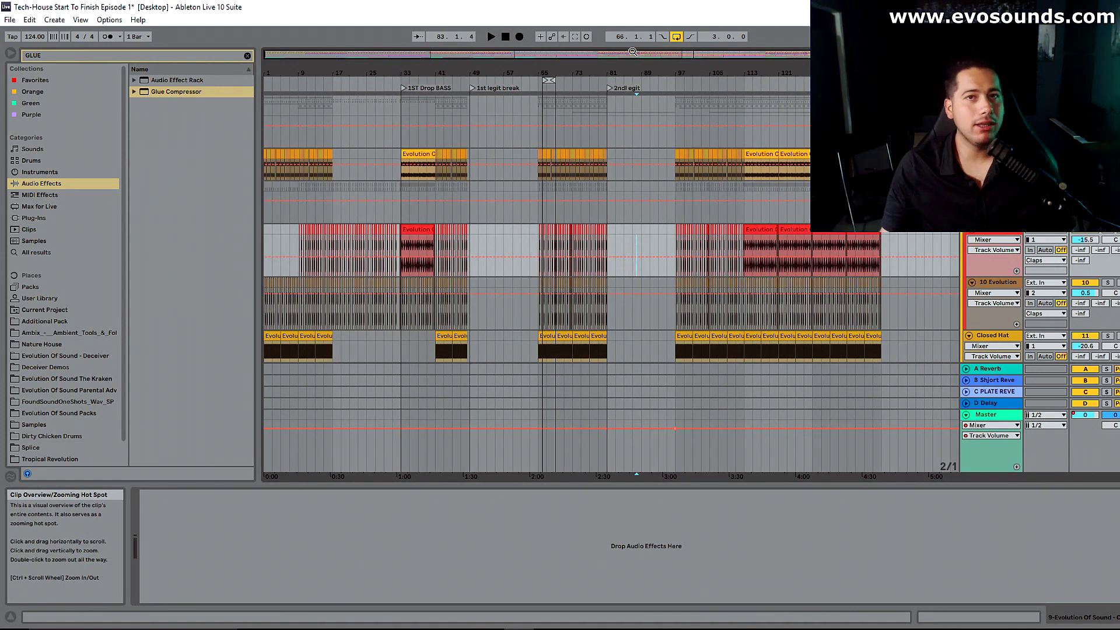
click(993, 154)
drag(384, 51, 392, 245)
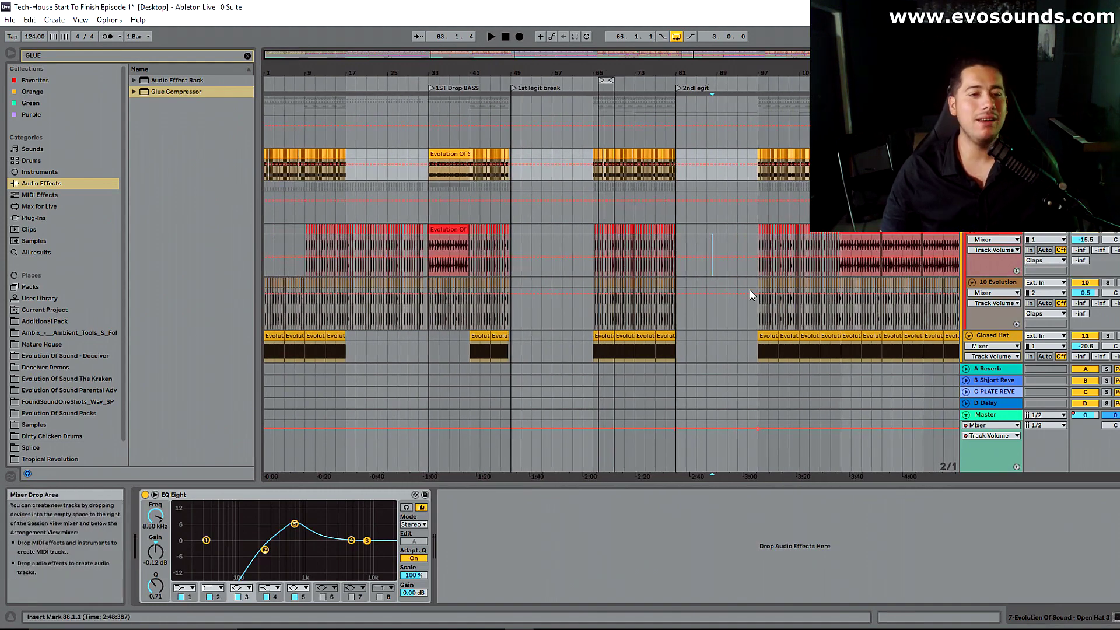
click(294, 525)
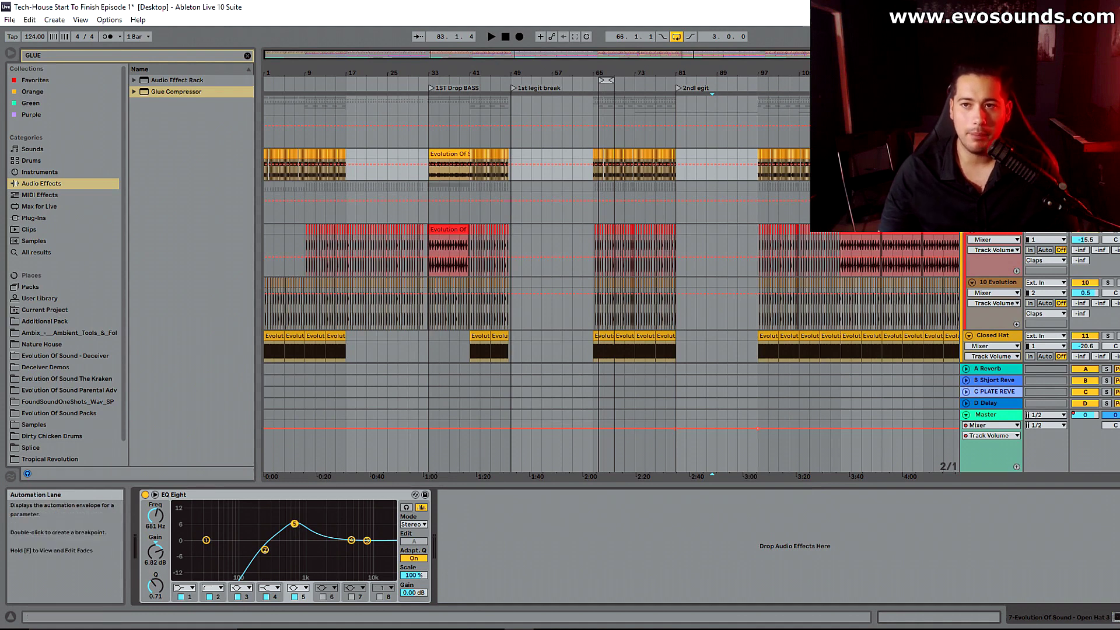
click(448, 170)
key(space)
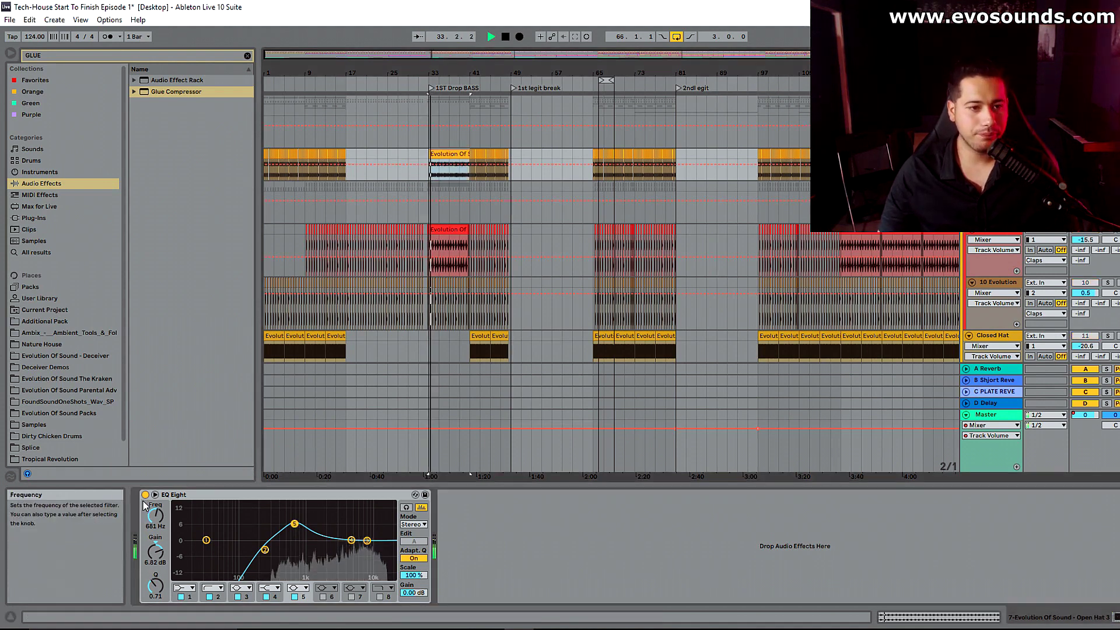
click(145, 495)
click(145, 495)
key(space)
Step: Show the Claps group's device chain and listen to the claps from bar 33
drag(426, 60, 430, 68)
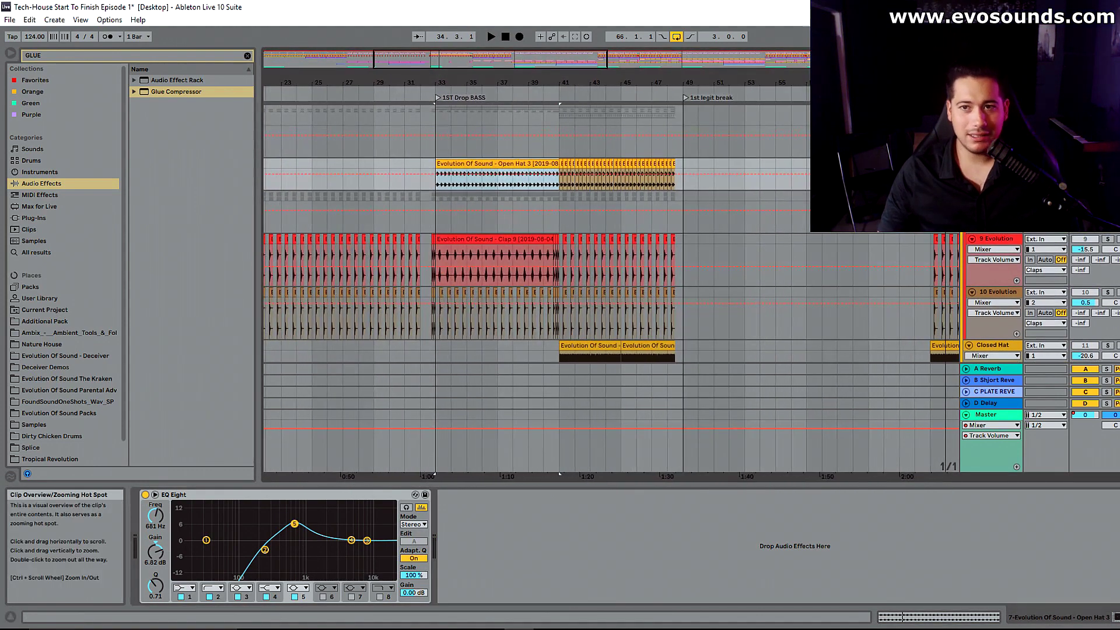
click(994, 196)
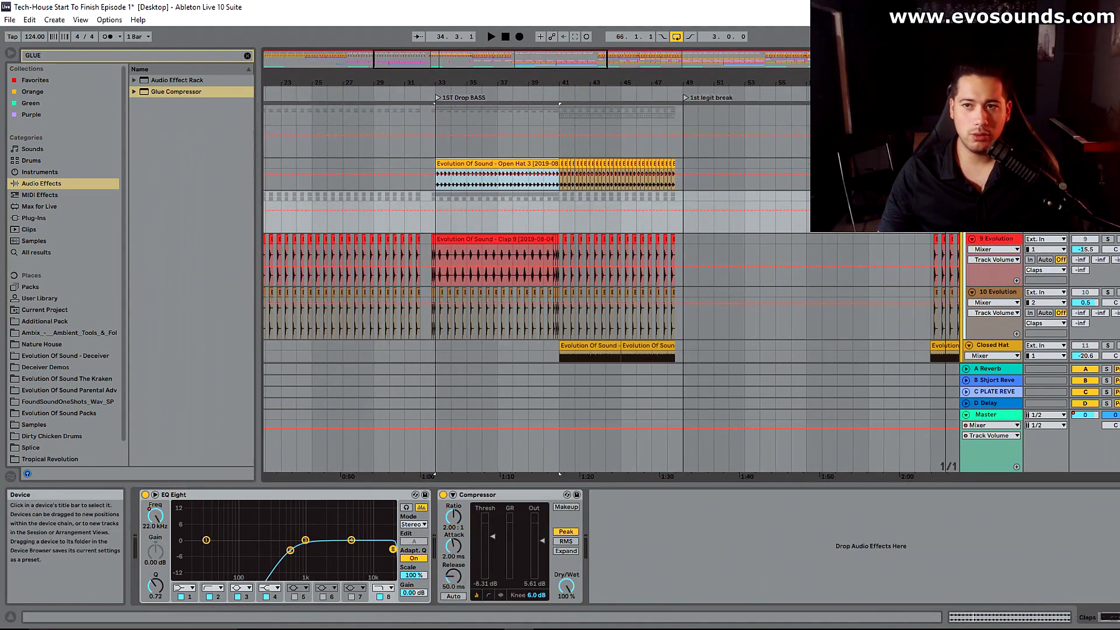
click(442, 257)
key(space)
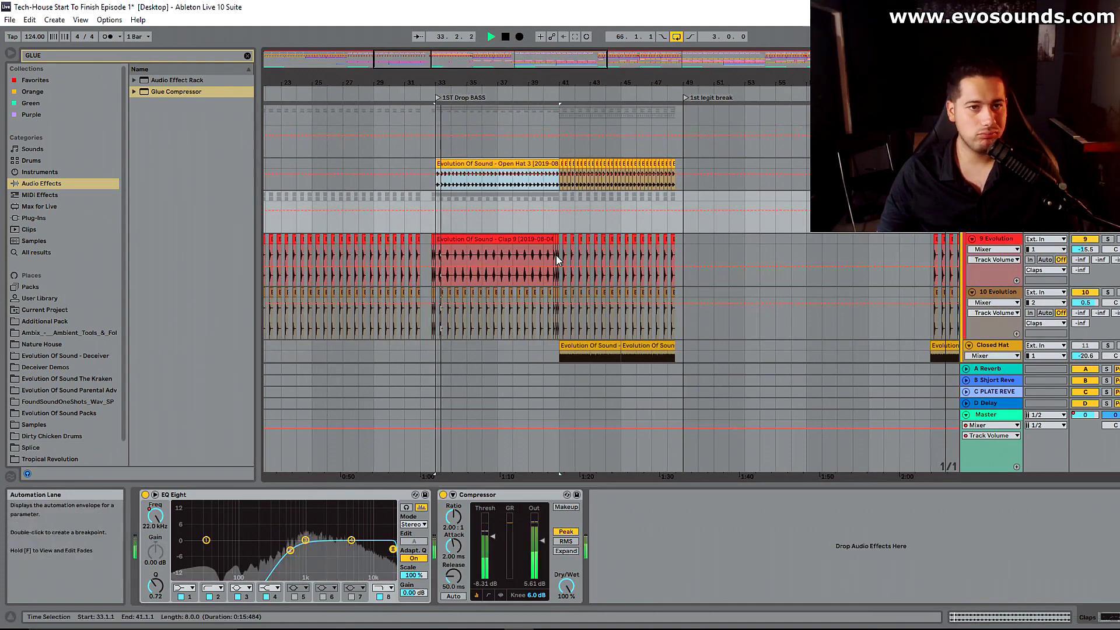
key(space)
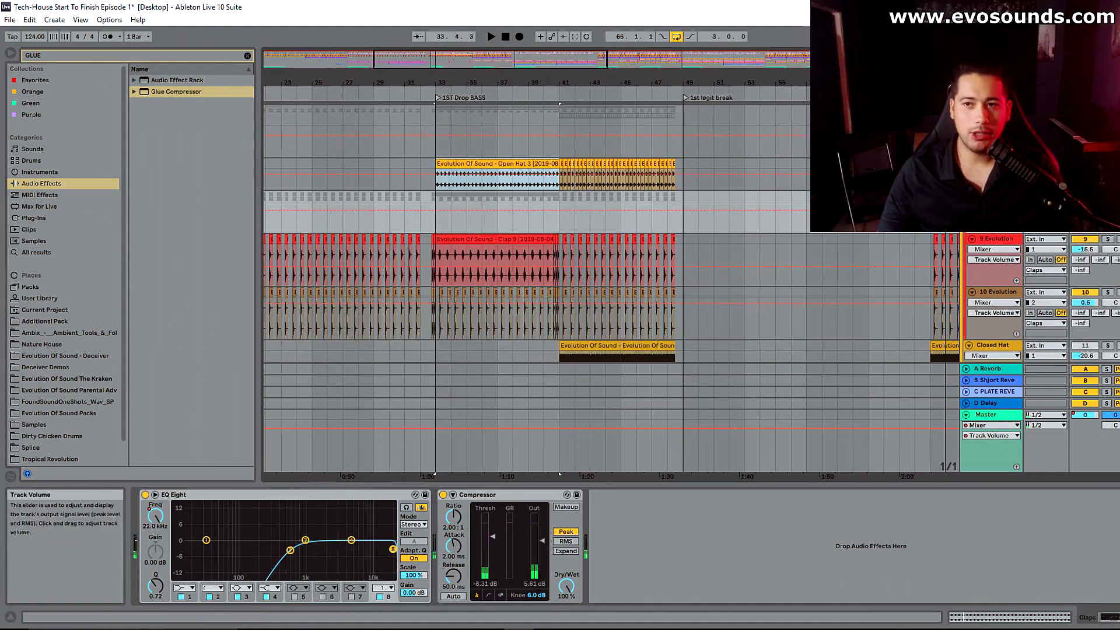
Step: Play the Drums group from bar 41, comparing its EQ Eight, Saturator and Glue Compressor in bypassed and active states
scroll(539, 274, down, 3)
scroll(642, 262, up, 5)
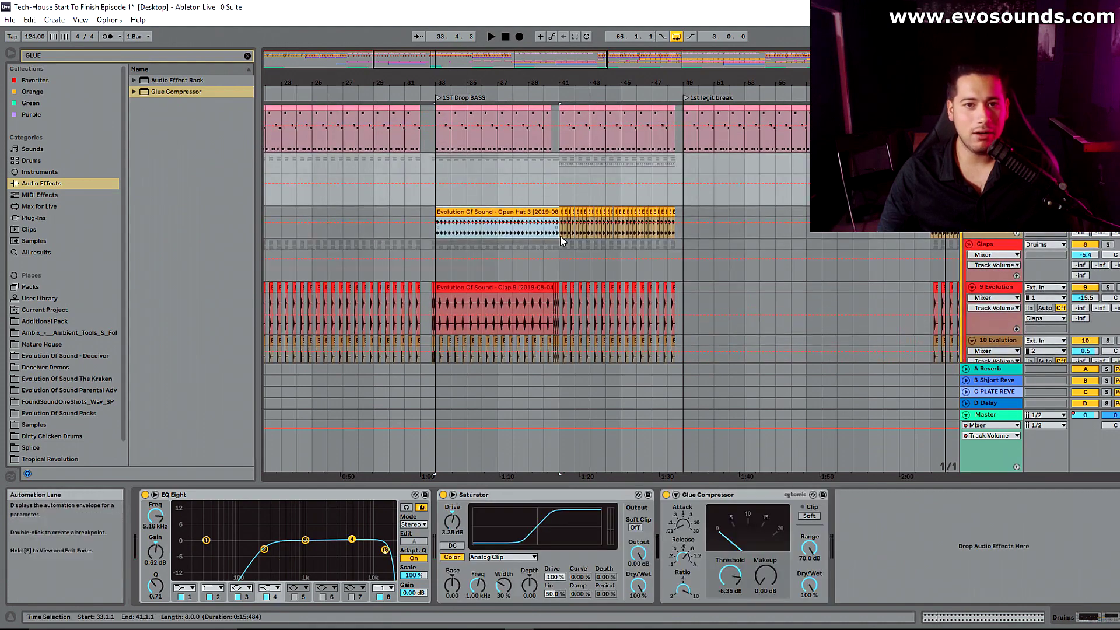
click(561, 235)
click(992, 158)
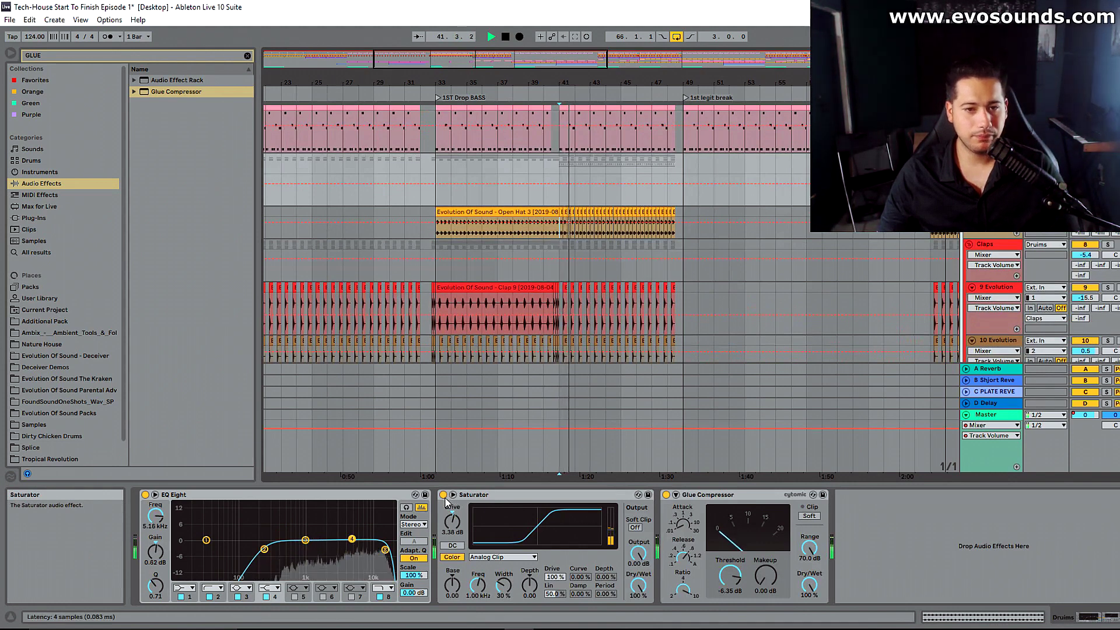
click(443, 495)
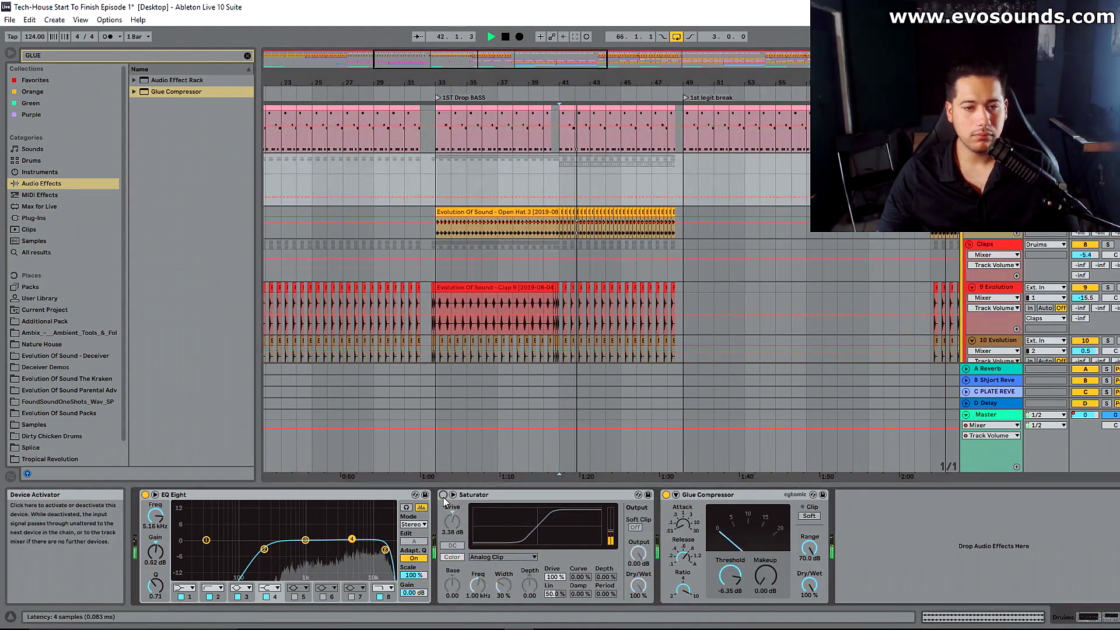
click(145, 496)
click(444, 495)
click(667, 495)
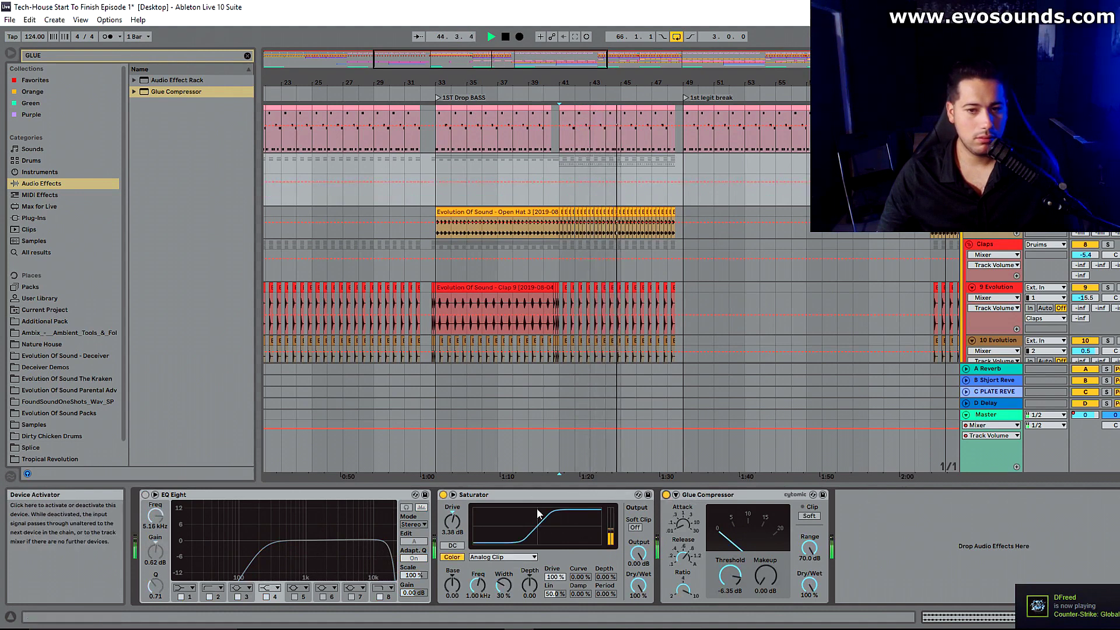
click(145, 495)
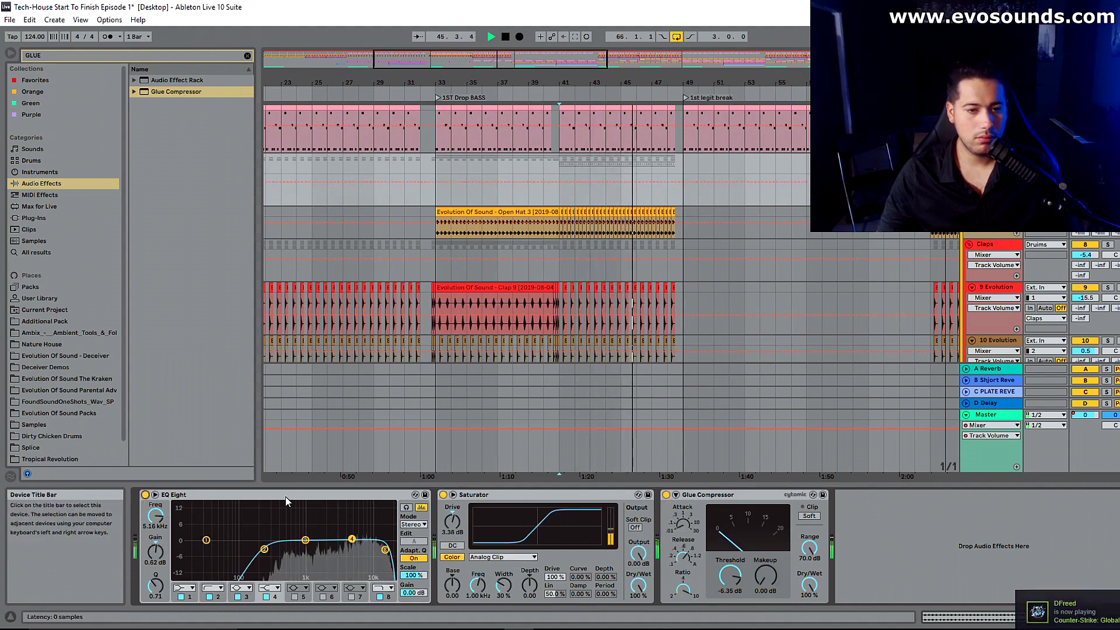
key(space)
click(707, 494)
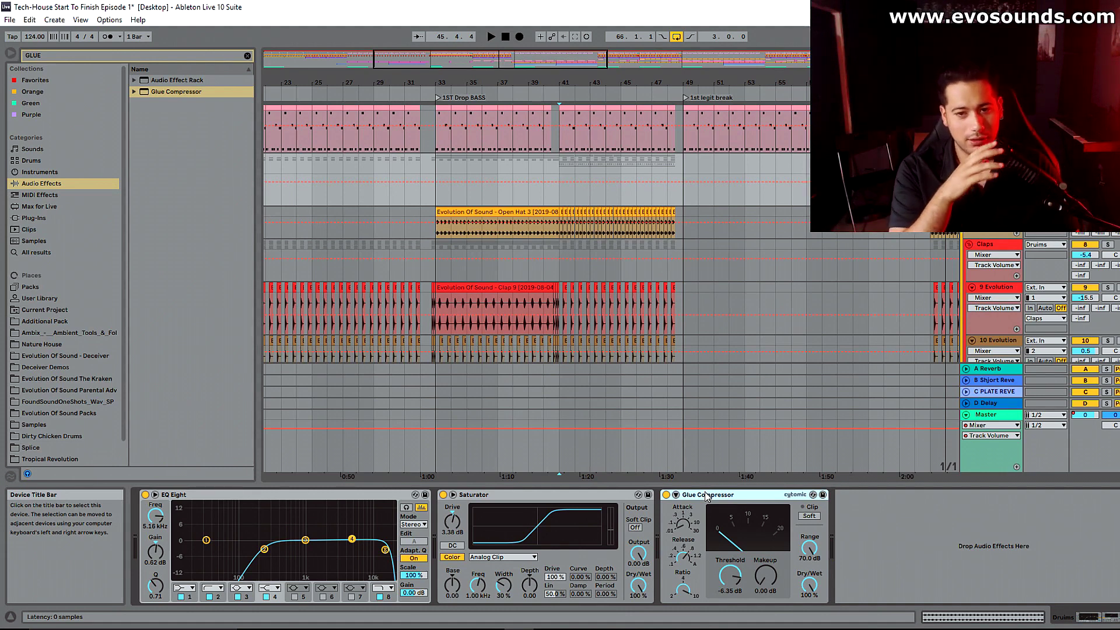
click(491, 494)
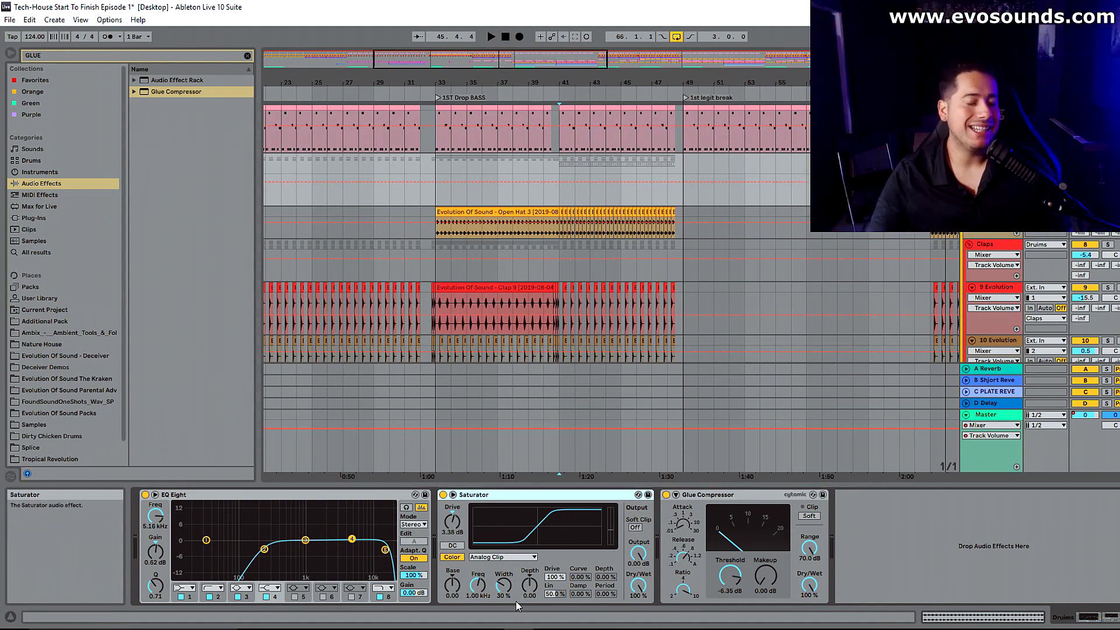
Step: Play the Bass track from bar 41, comparing it with RBass Mono bypassed and active
scroll(586, 411, up, 5)
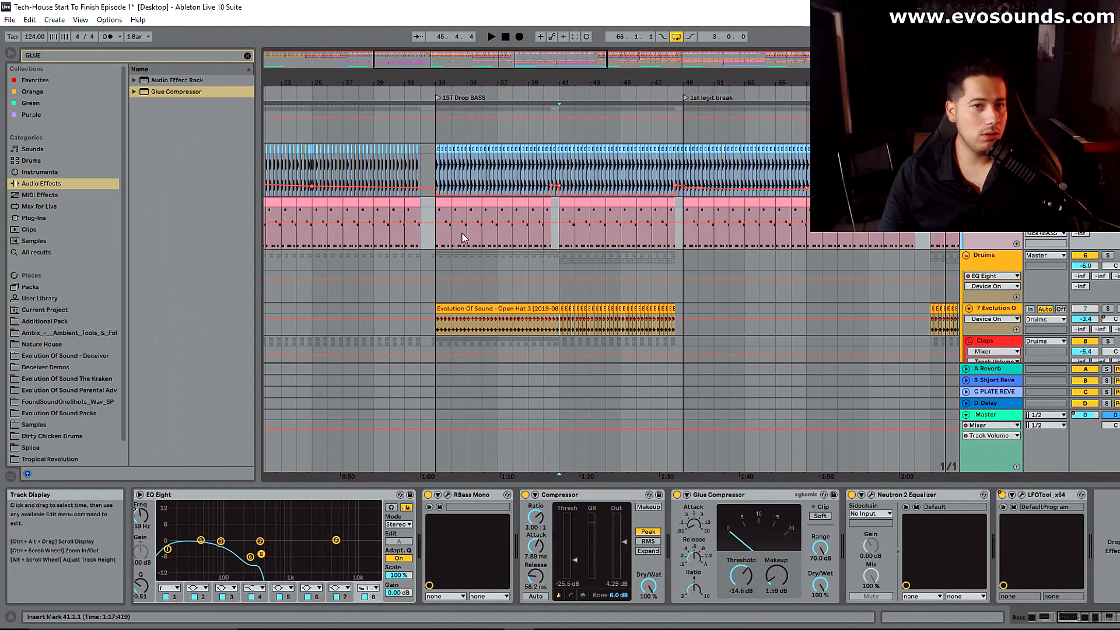
key(space)
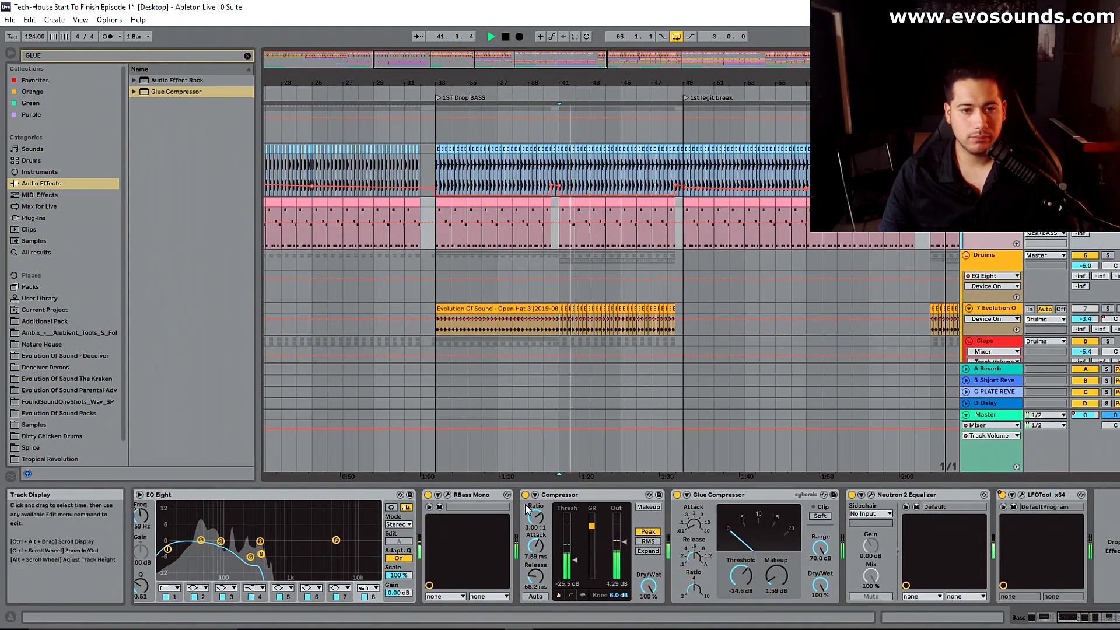
click(428, 495)
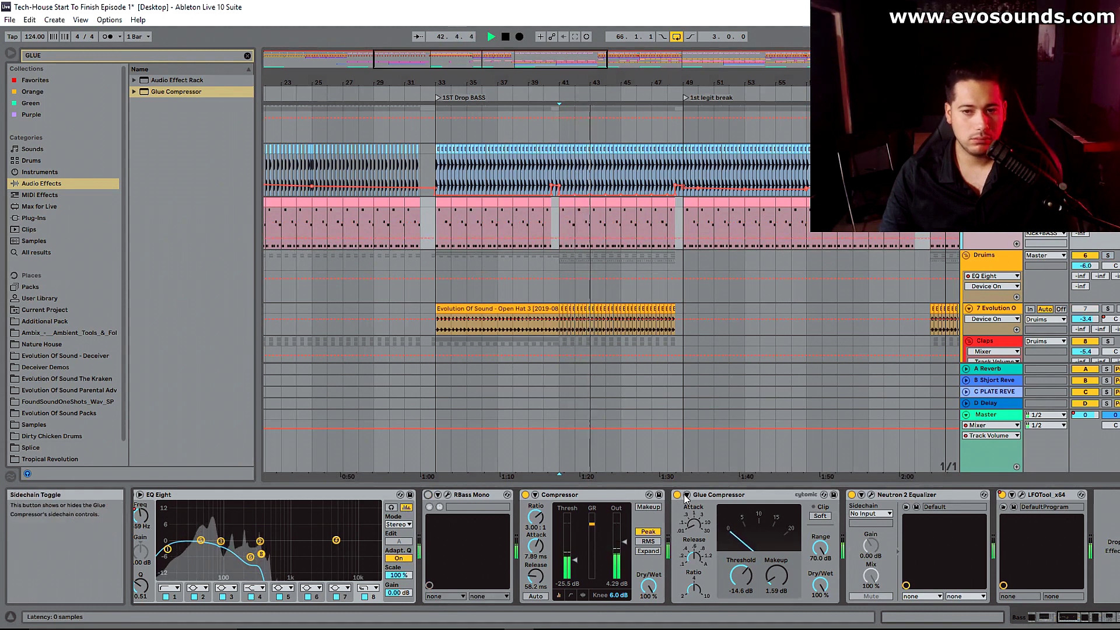
click(428, 495)
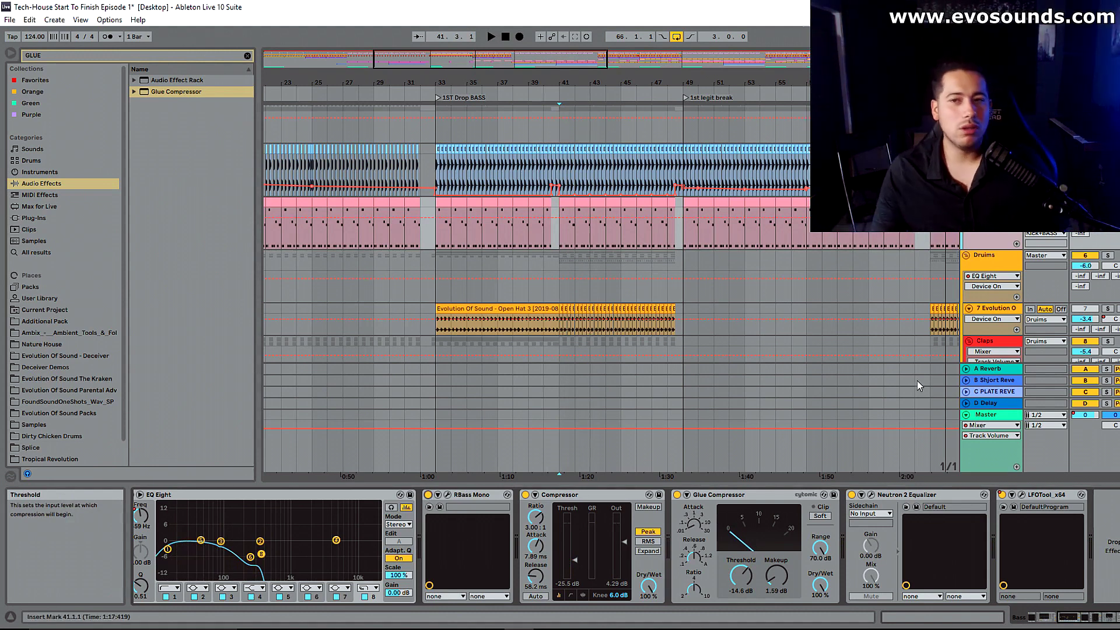
Step: Examine the Bass track's Serum patch BA - FM 1 and close the plug-in window
drag(1078, 617, 120, 575)
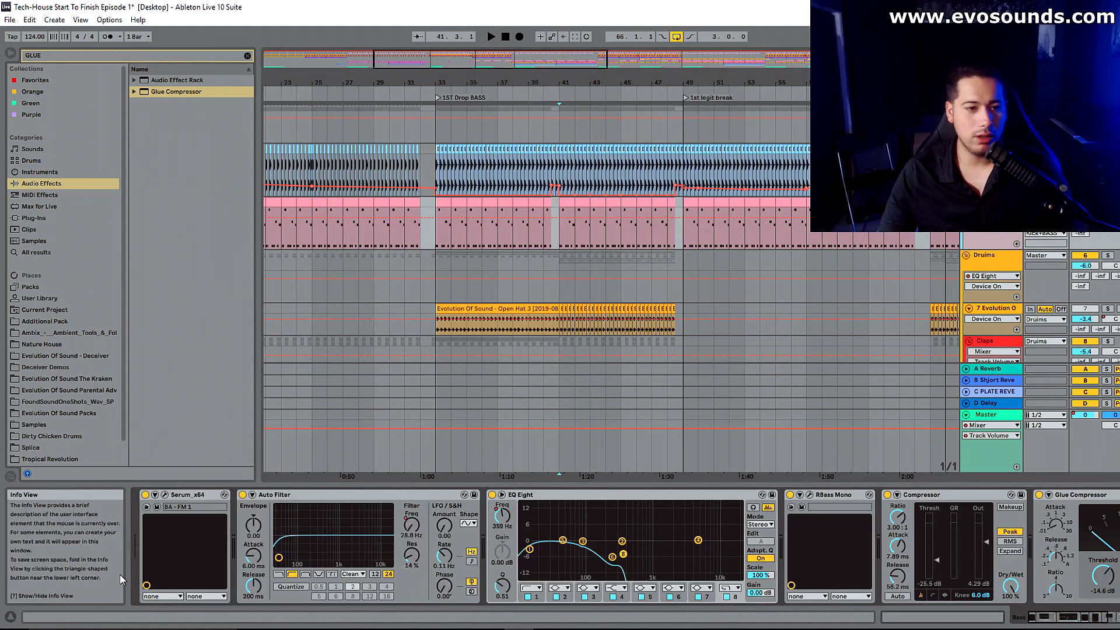
click(165, 494)
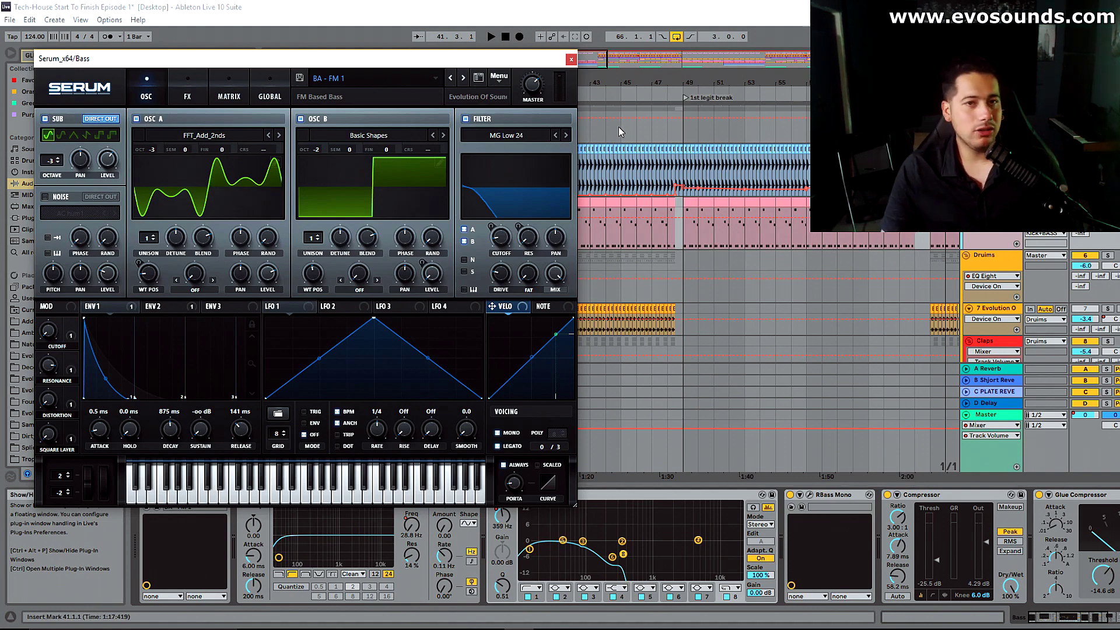
click(572, 59)
drag(571, 59, 576, 271)
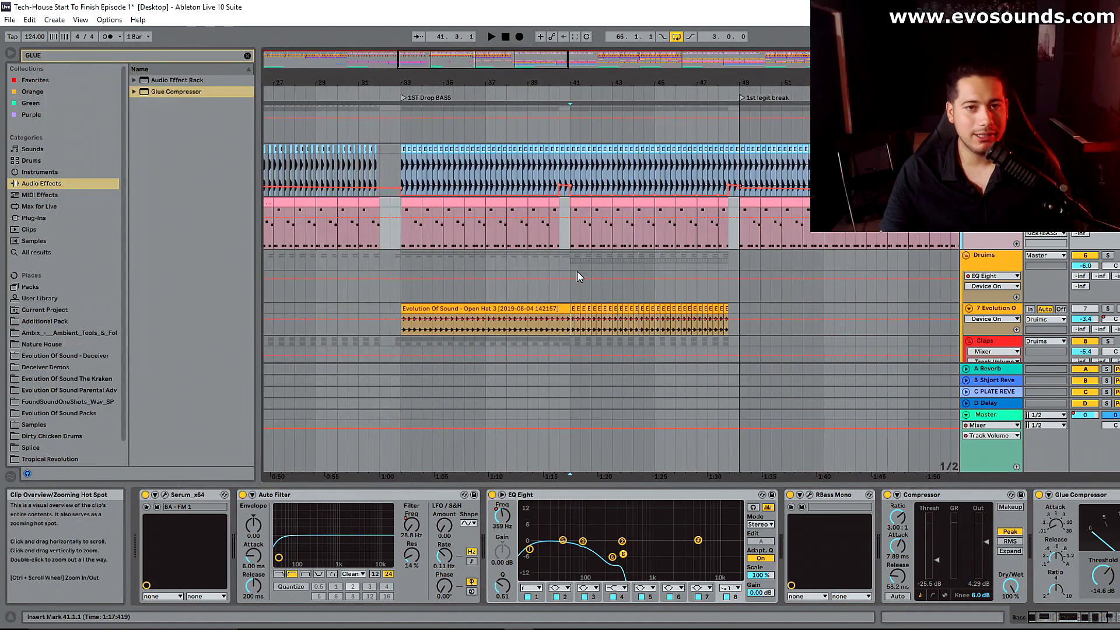
Step: Inspect the Bass track's Neutron 2 Equalizer, compare the sound with it bypassed and active, and close its window
click(1093, 624)
click(872, 494)
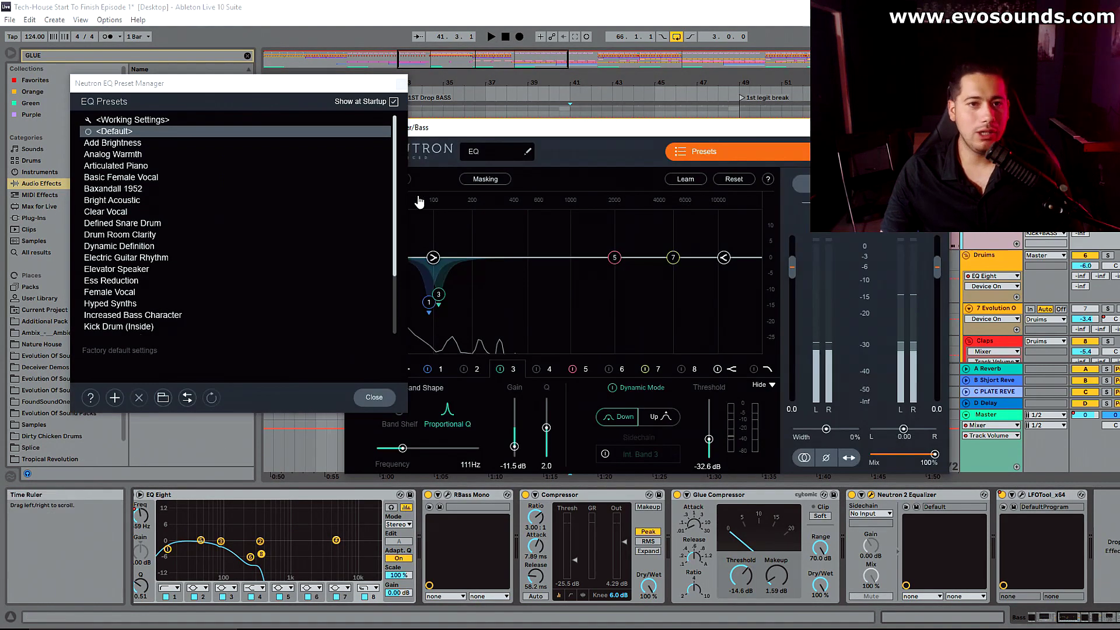
click(401, 83)
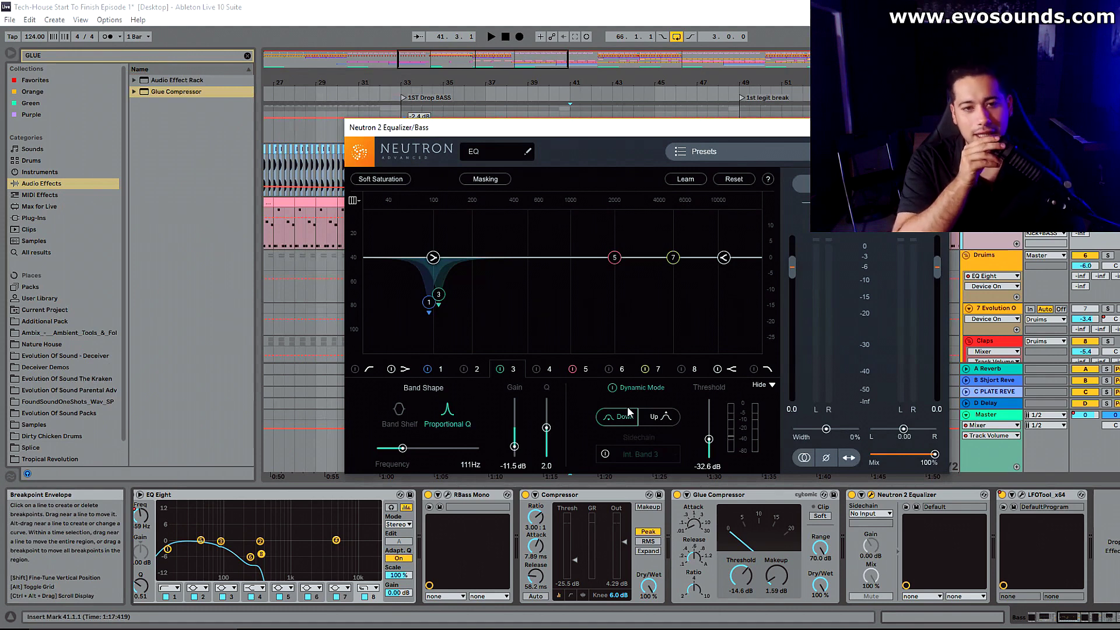
key(space)
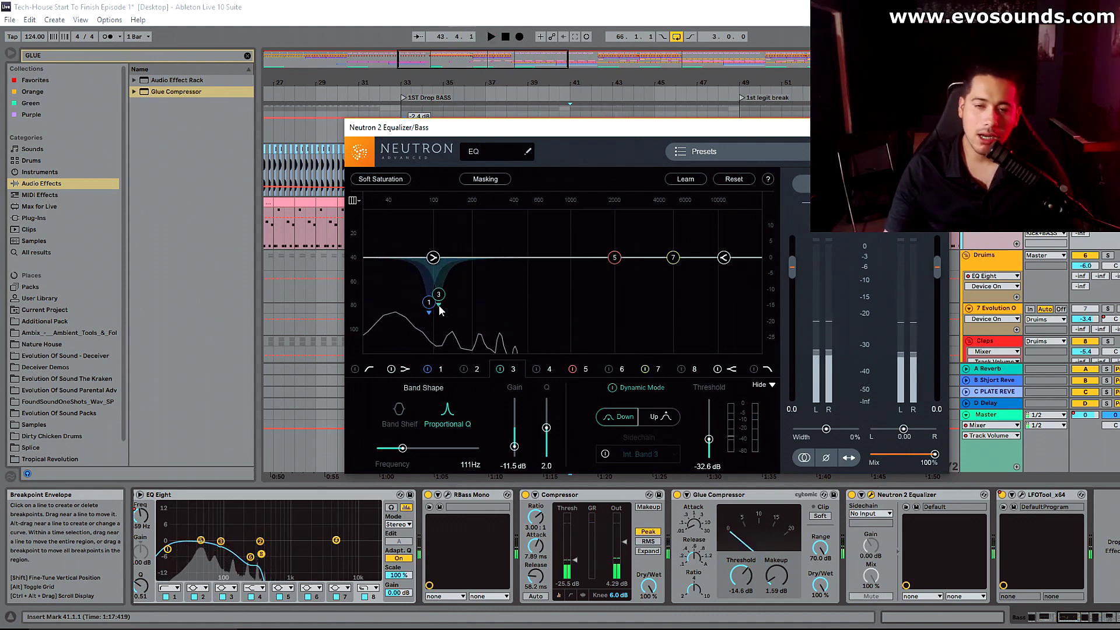
click(851, 495)
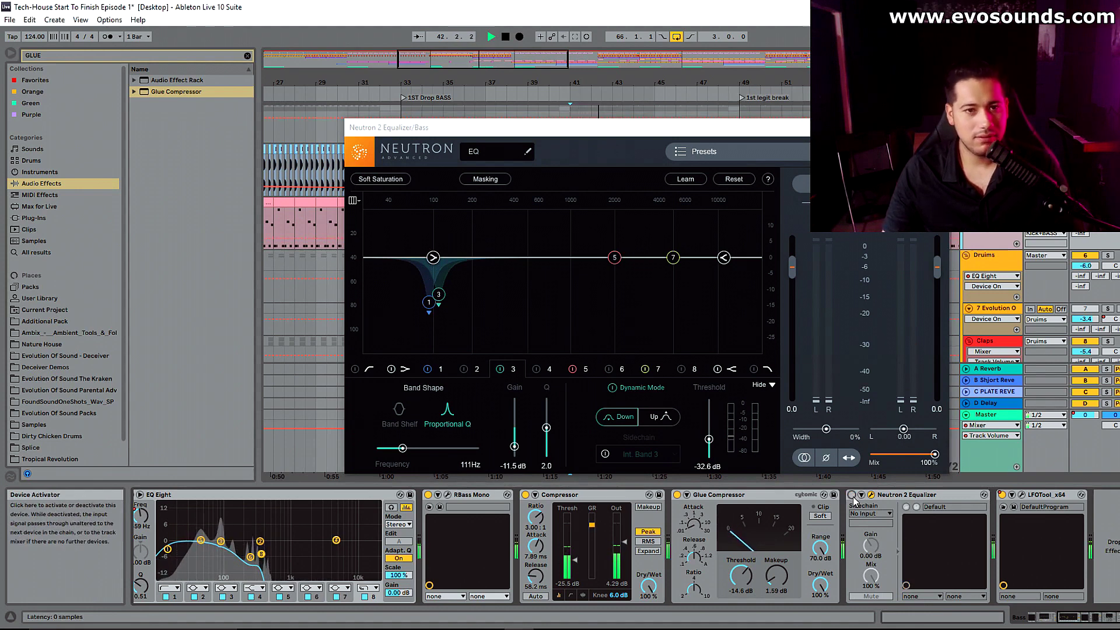
click(851, 495)
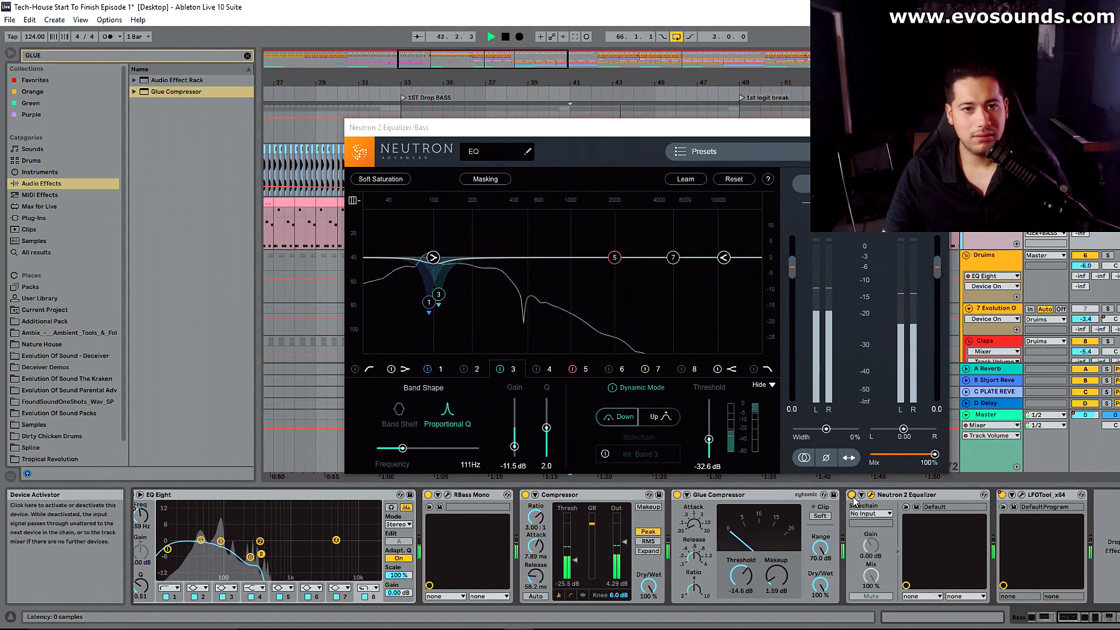
key(space)
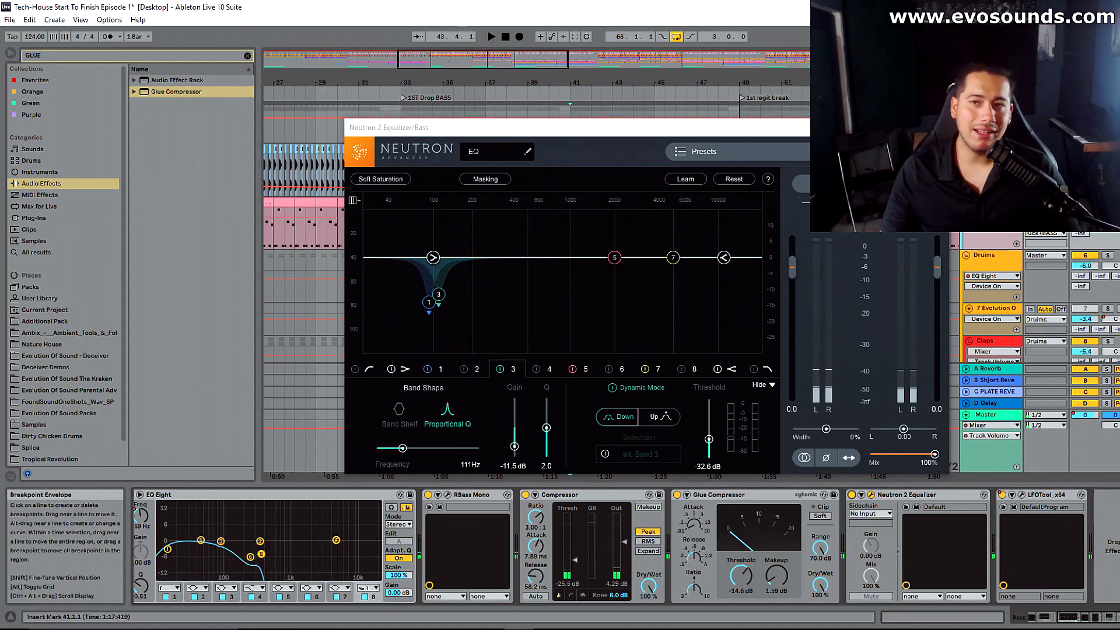
click(936, 127)
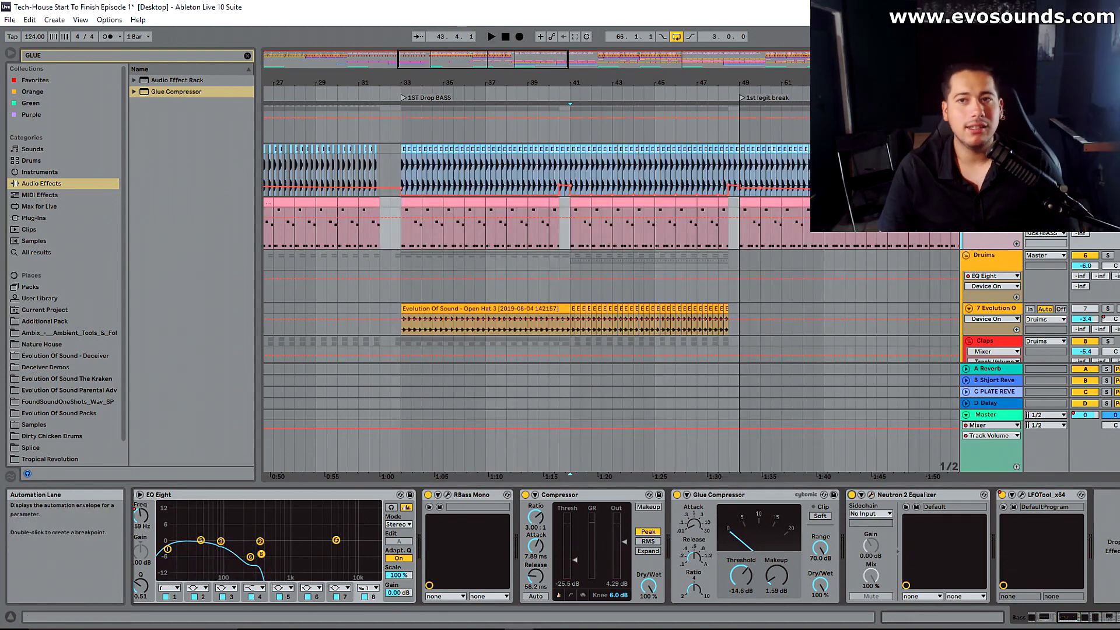
Step: Enable FabFilter Pro-MB on the Kick+BASS group and play it from bar 41
click(992, 150)
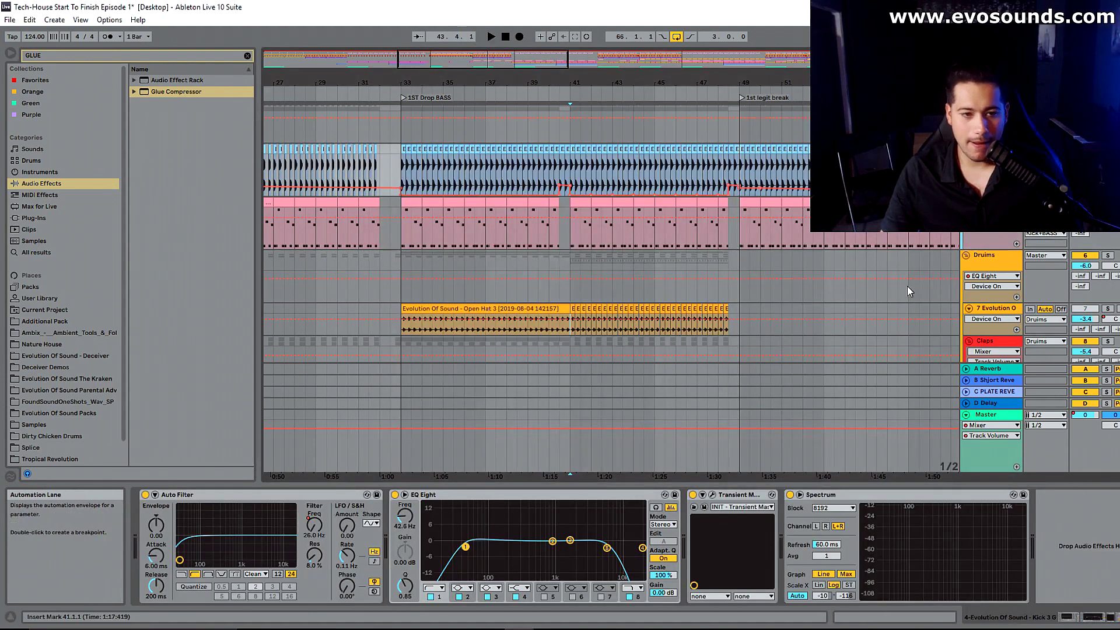
scroll(908, 290, up, 2)
click(992, 179)
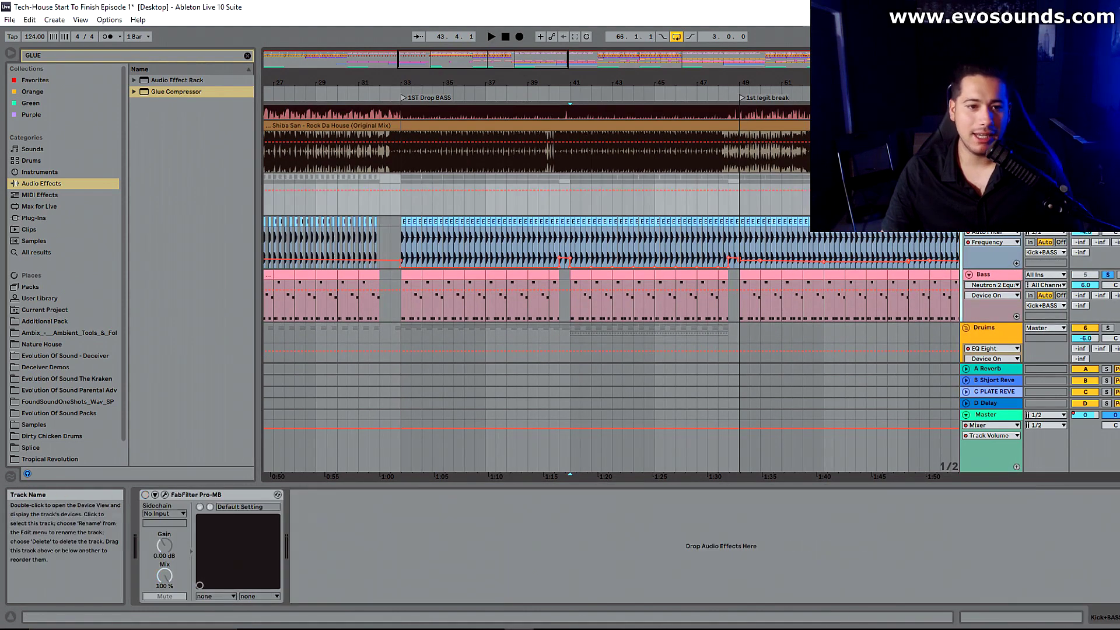
click(145, 494)
key(space)
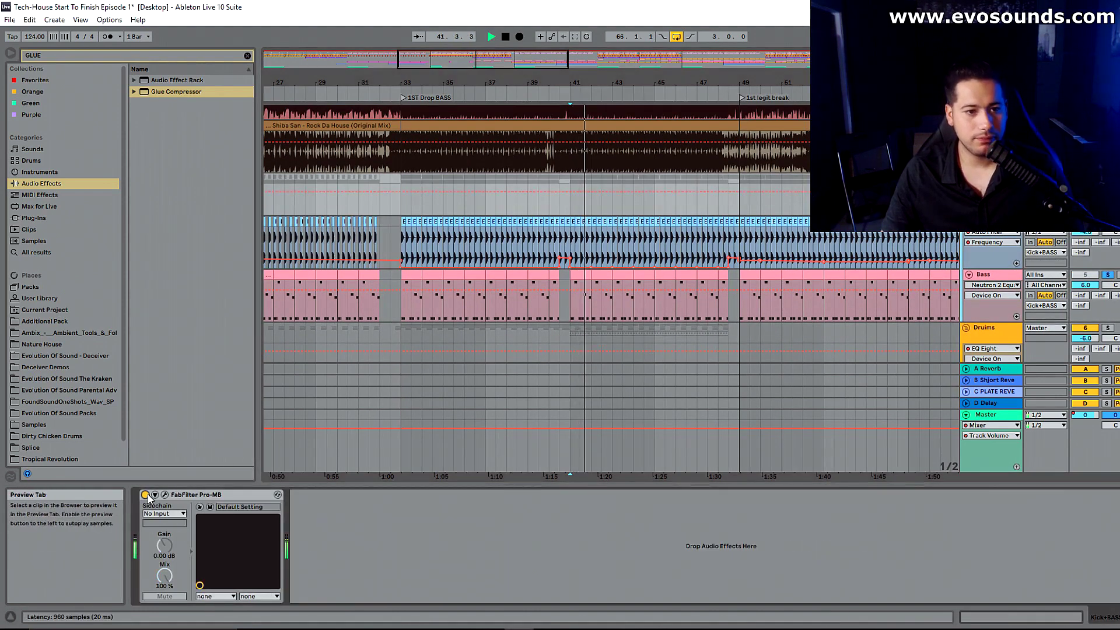
Step: Compare the Kick+BASS group with FabFilter Pro-MB bypassed and active, and select the Master track to show its devices
scroll(505, 448, down, 2)
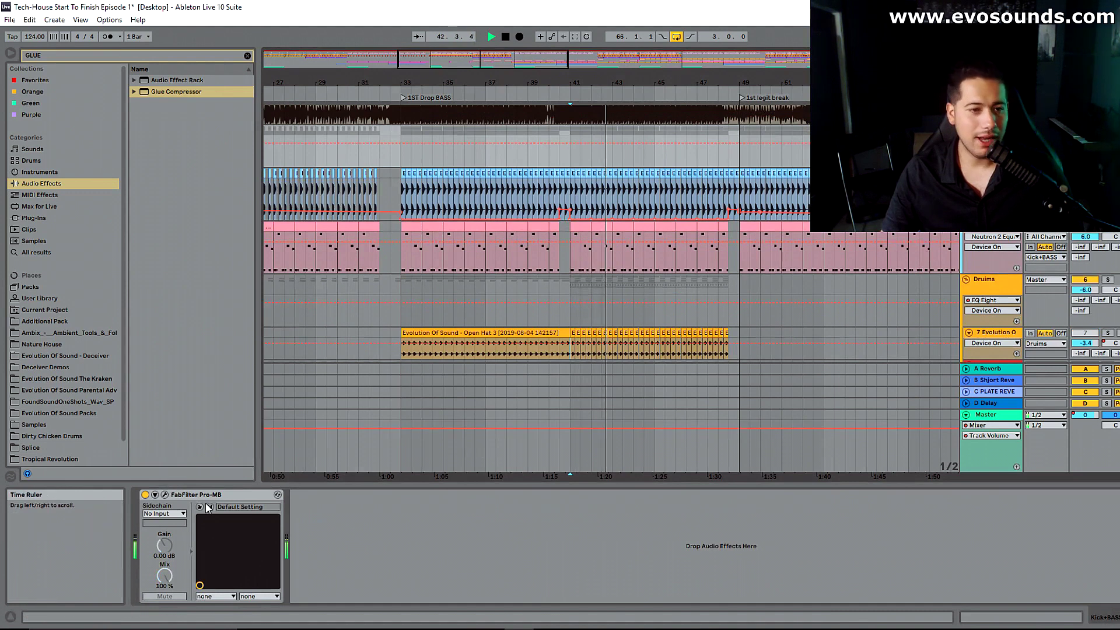
click(145, 494)
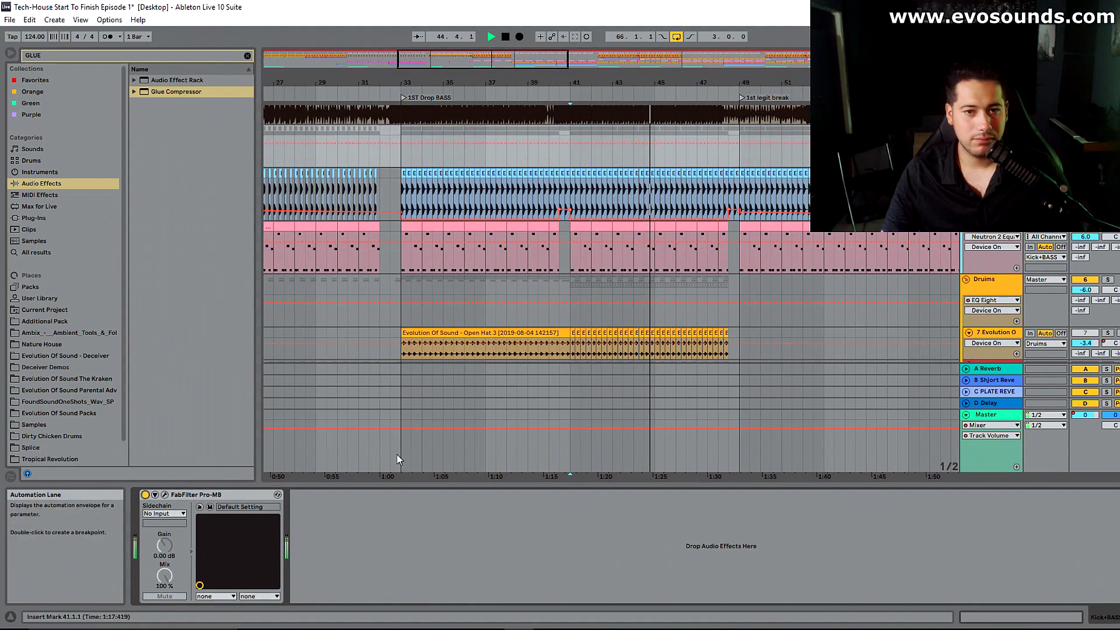
key(Tab)
click(1102, 62)
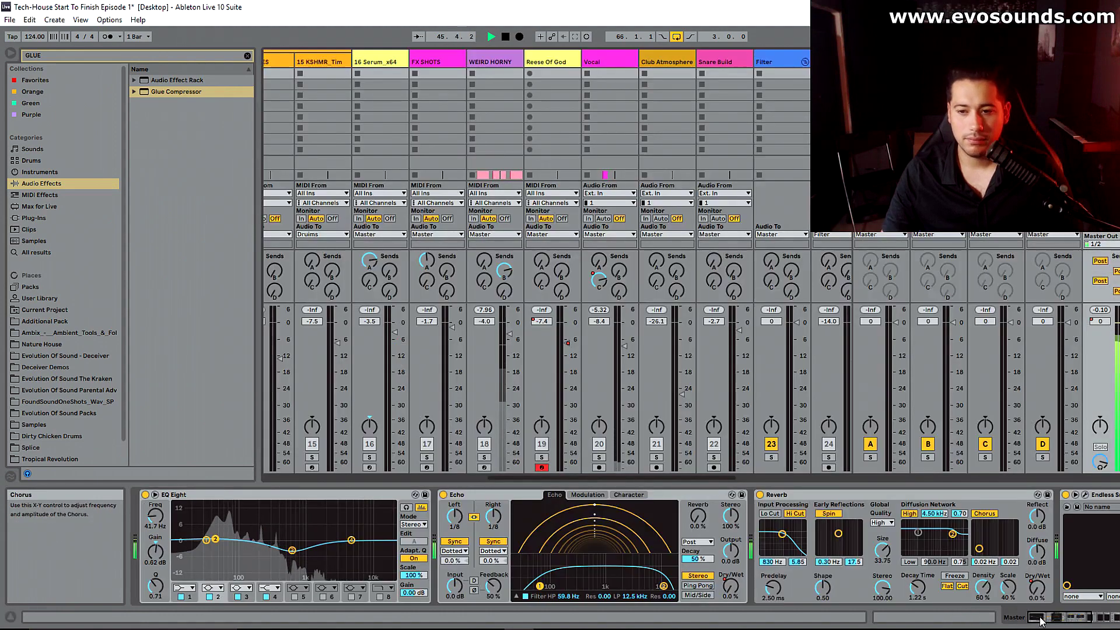
key(Tab)
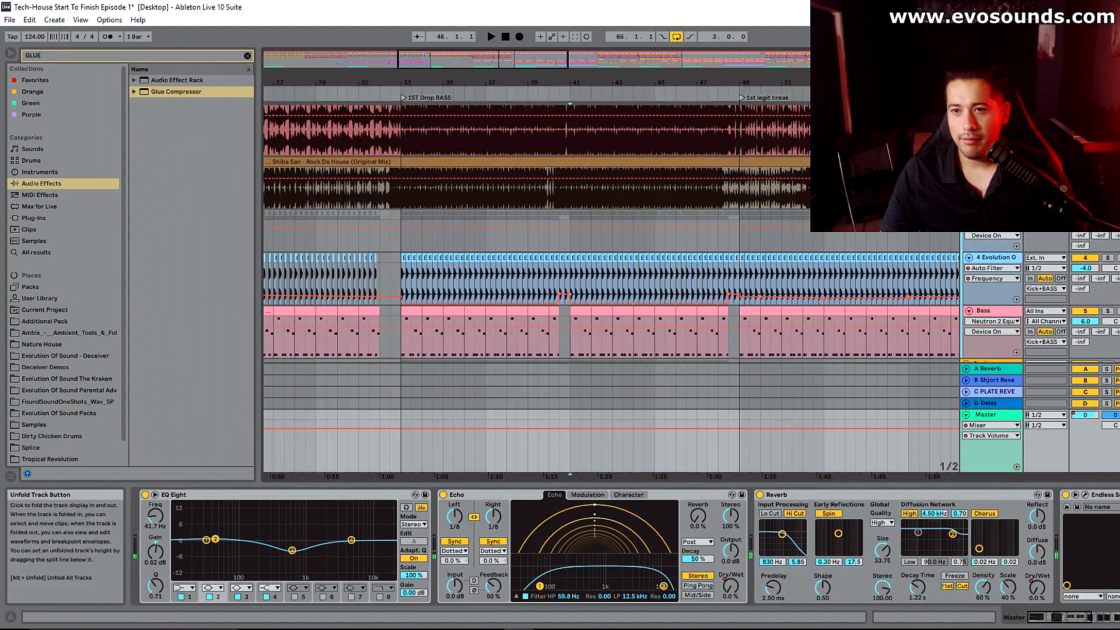
Step: Inspect the WEIRD HORNY track's device chain and look over the tracks below it
scroll(610, 233, down, 6)
scroll(991, 169, down, 3)
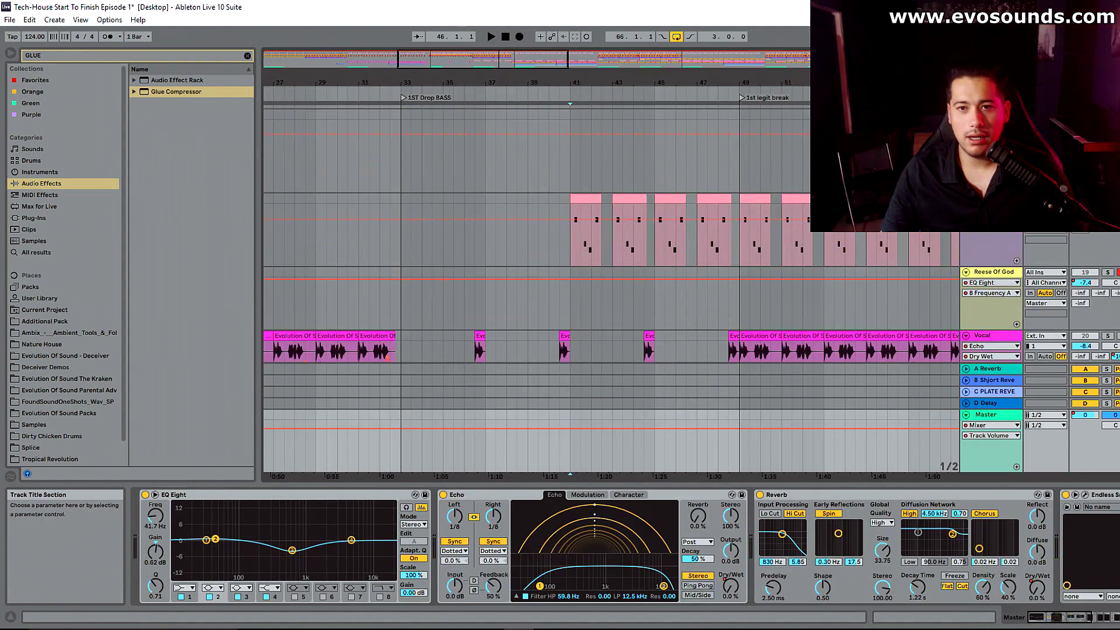
click(995, 162)
scroll(685, 339, down, 2)
scroll(630, 255, down, 6)
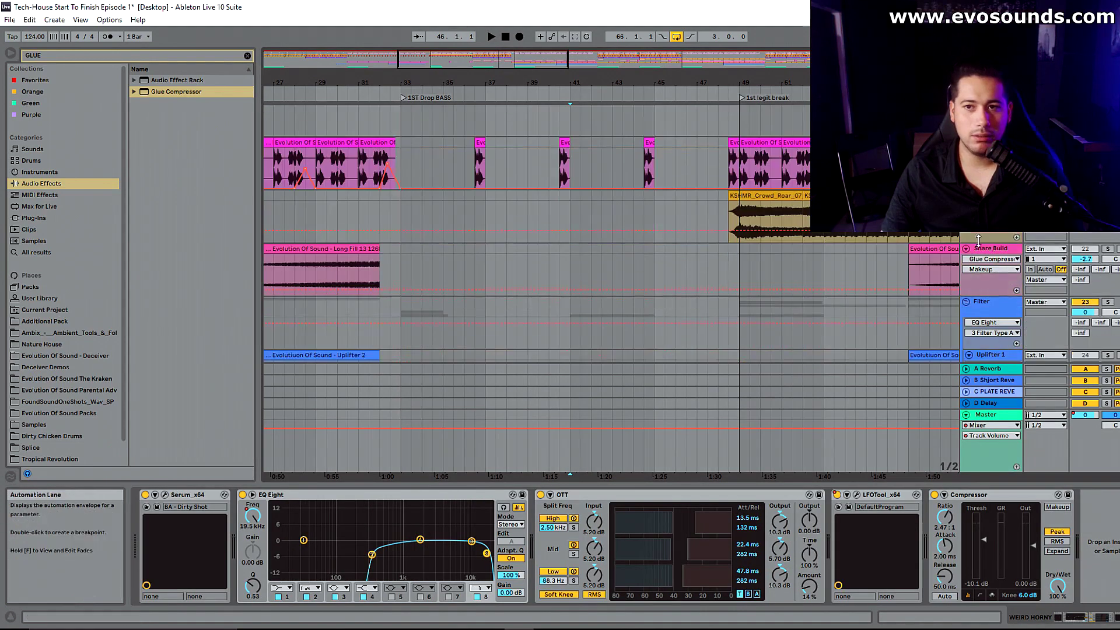
Step: Select the Master track and play the mix from bar 41, comparing its EQ Eight bypassed and active
click(1001, 416)
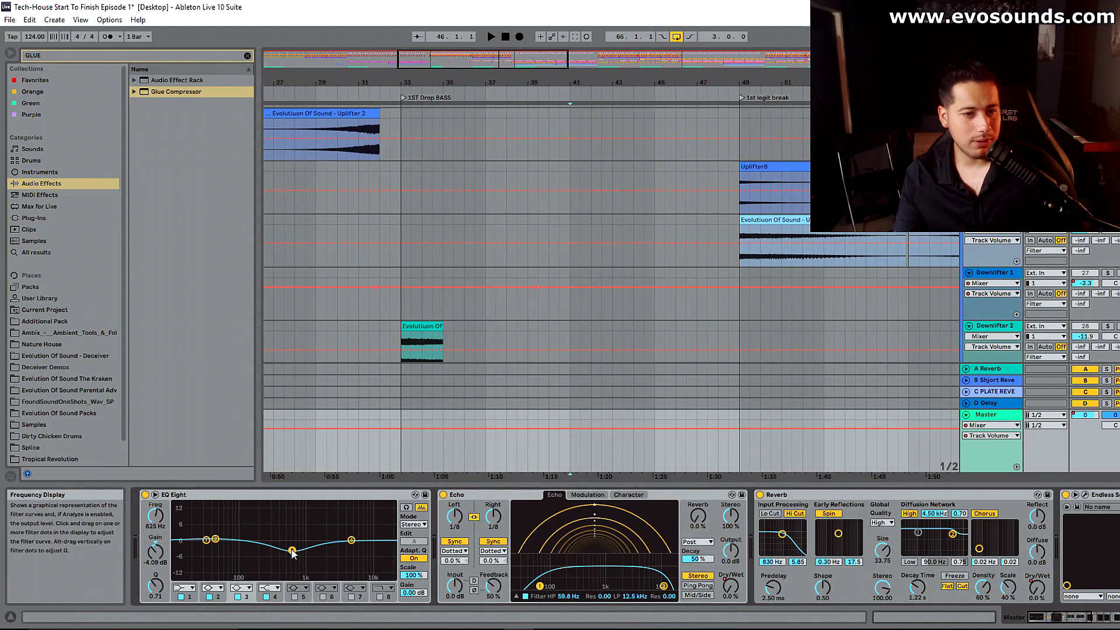
key(space)
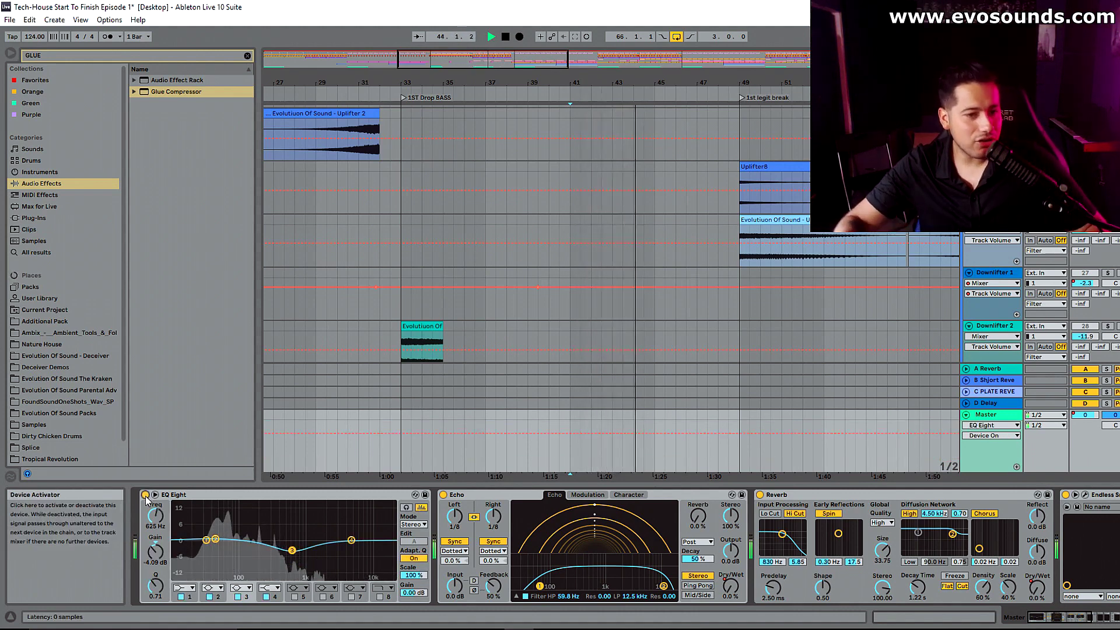
scroll(881, 279, up, 3)
scroll(880, 279, up, 8)
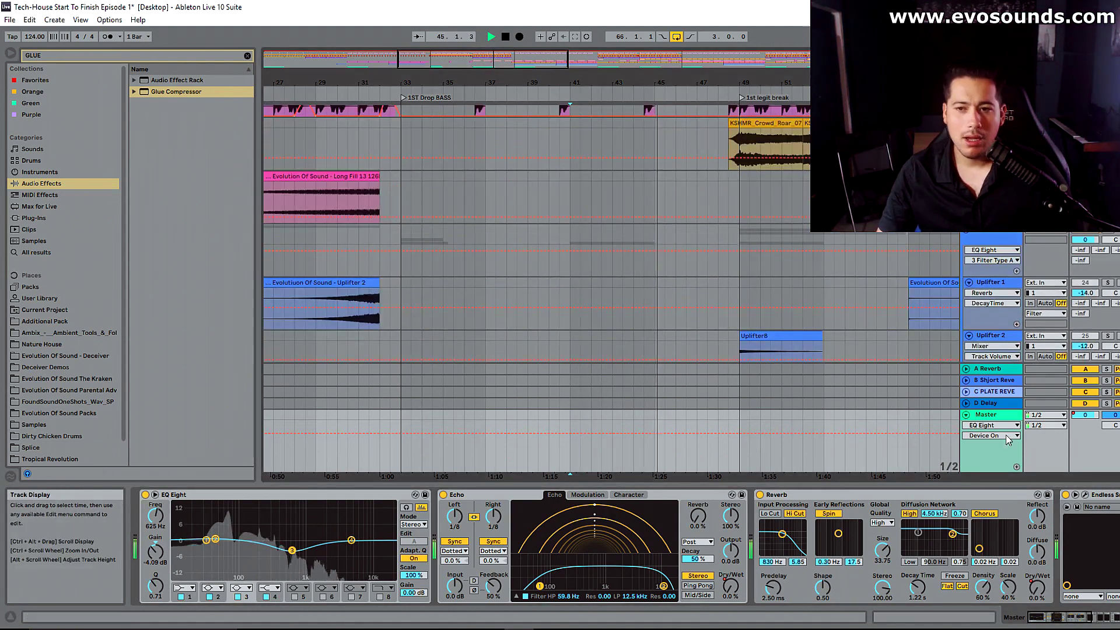
key(space)
scroll(584, 292, up, 6)
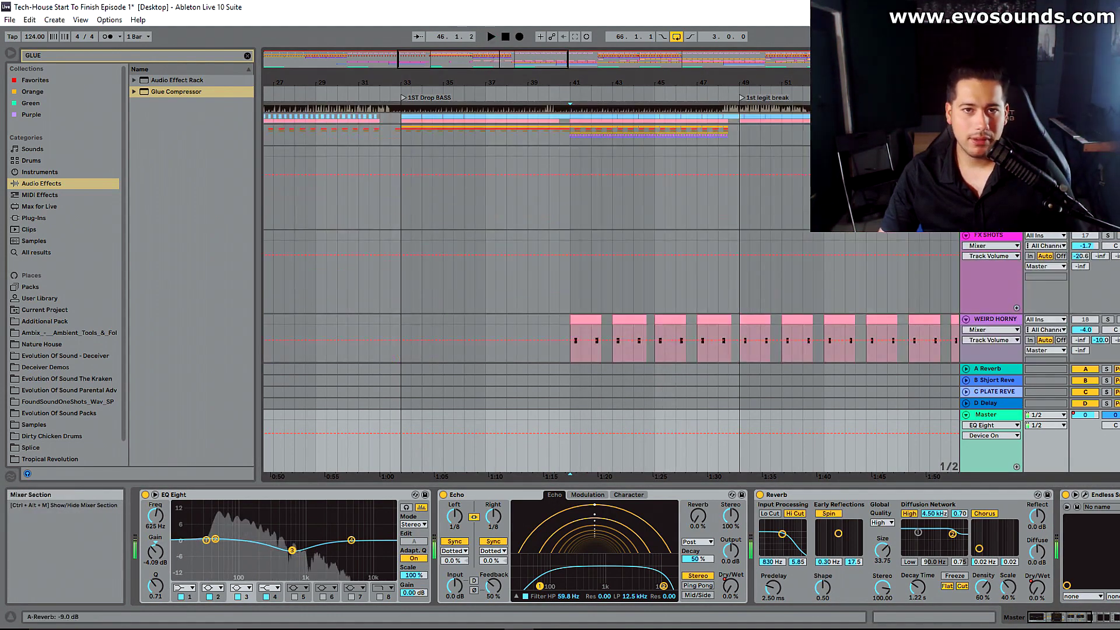
key(space)
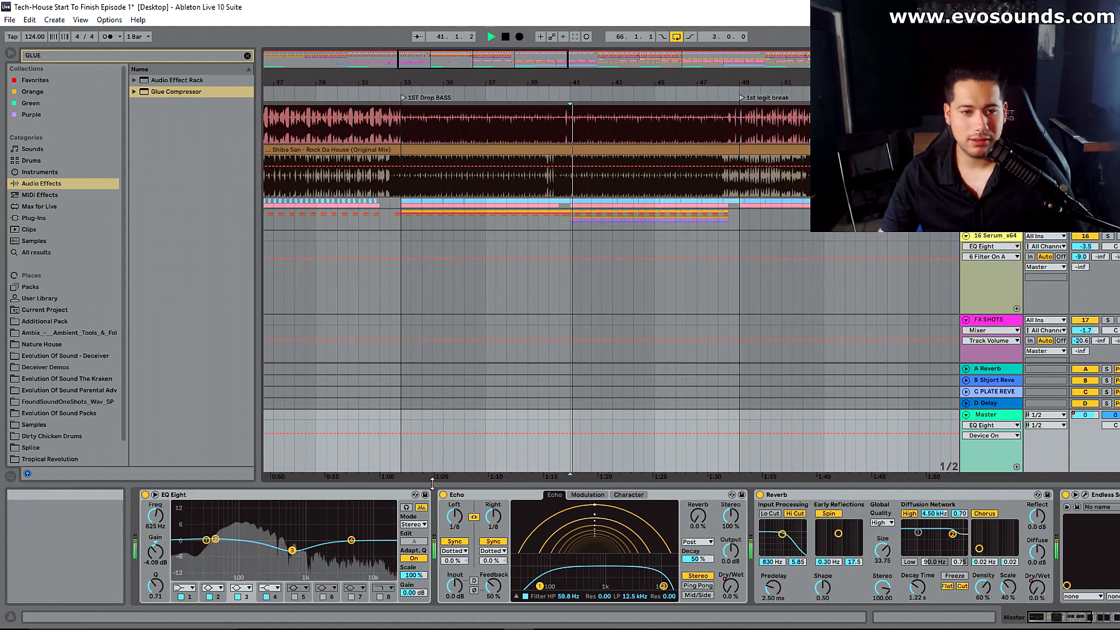
click(145, 494)
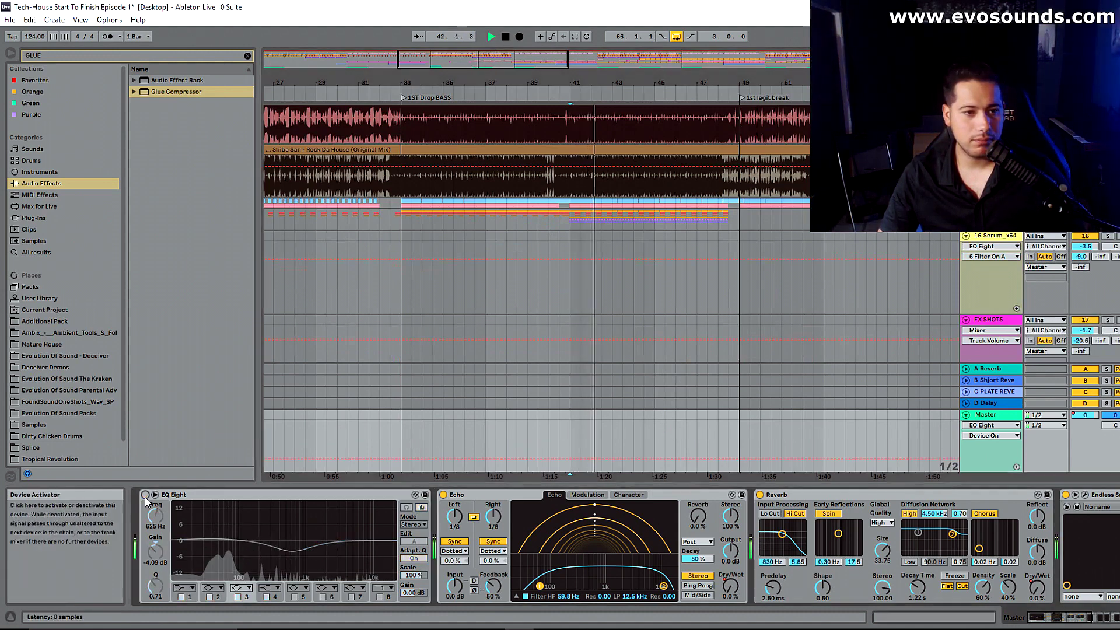
click(145, 497)
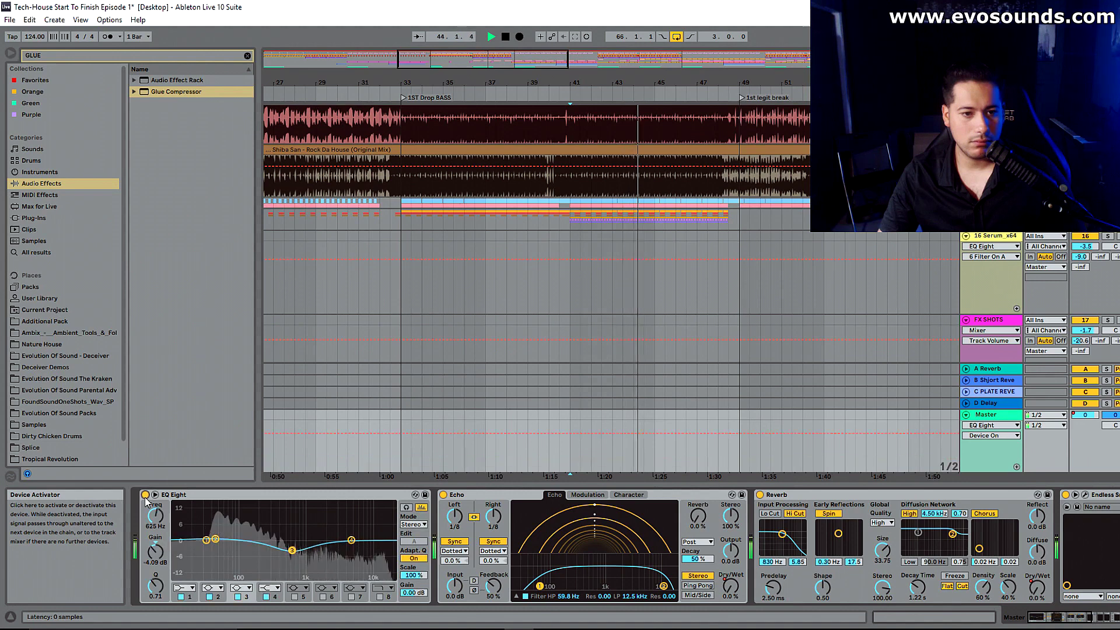
key(space)
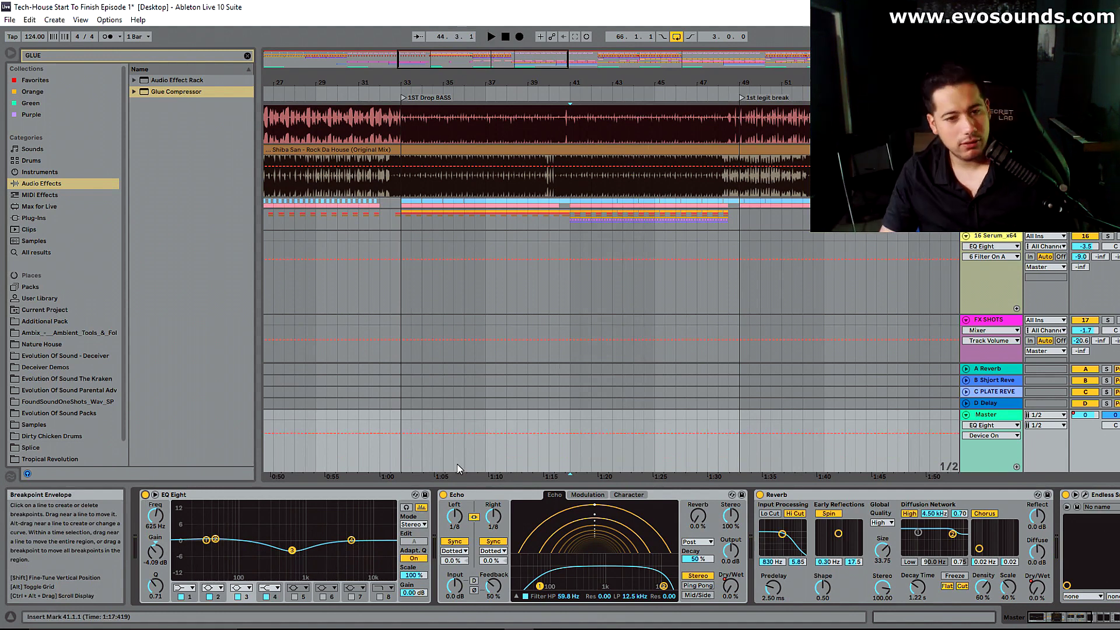
Step: Look over the Master's remaining devices and survey the full arrangement from the first drop through the second section
click(245, 496)
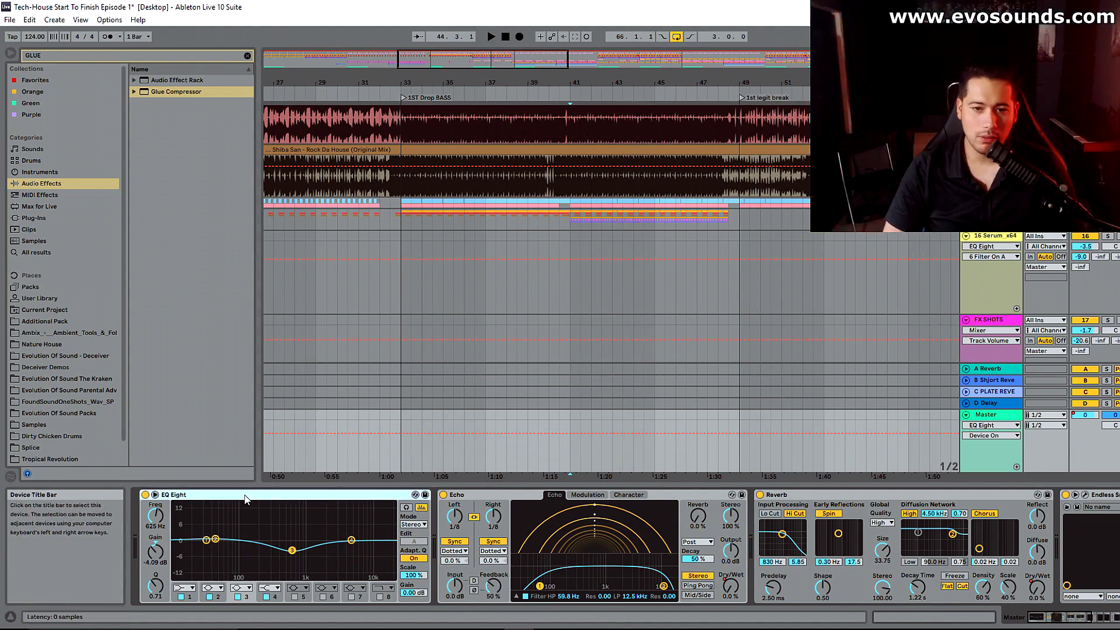
click(1065, 625)
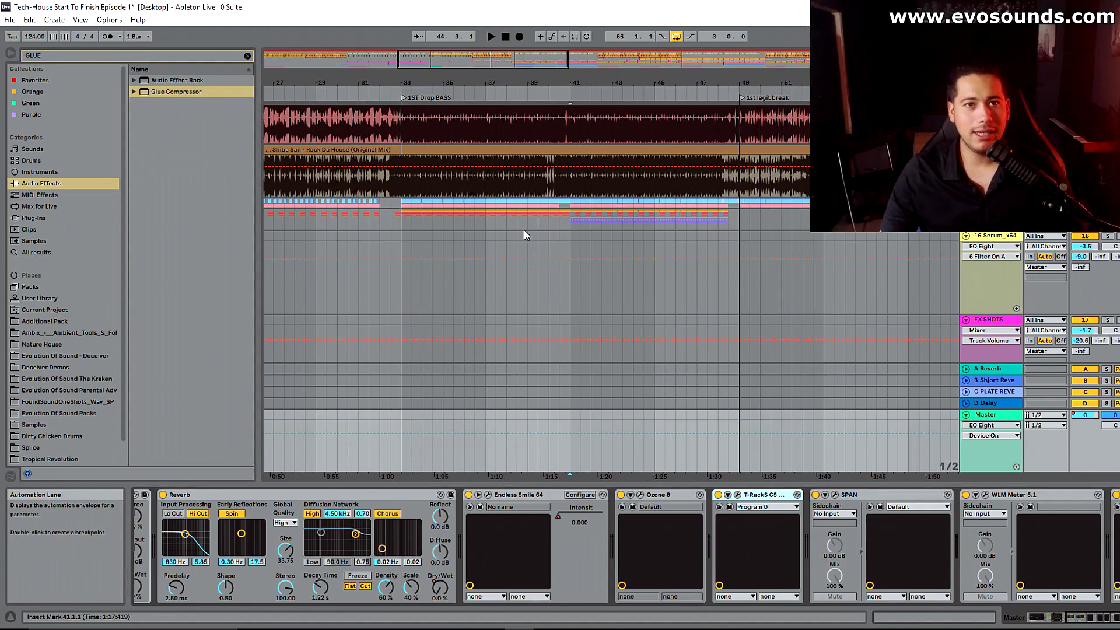
drag(506, 60, 609, 13)
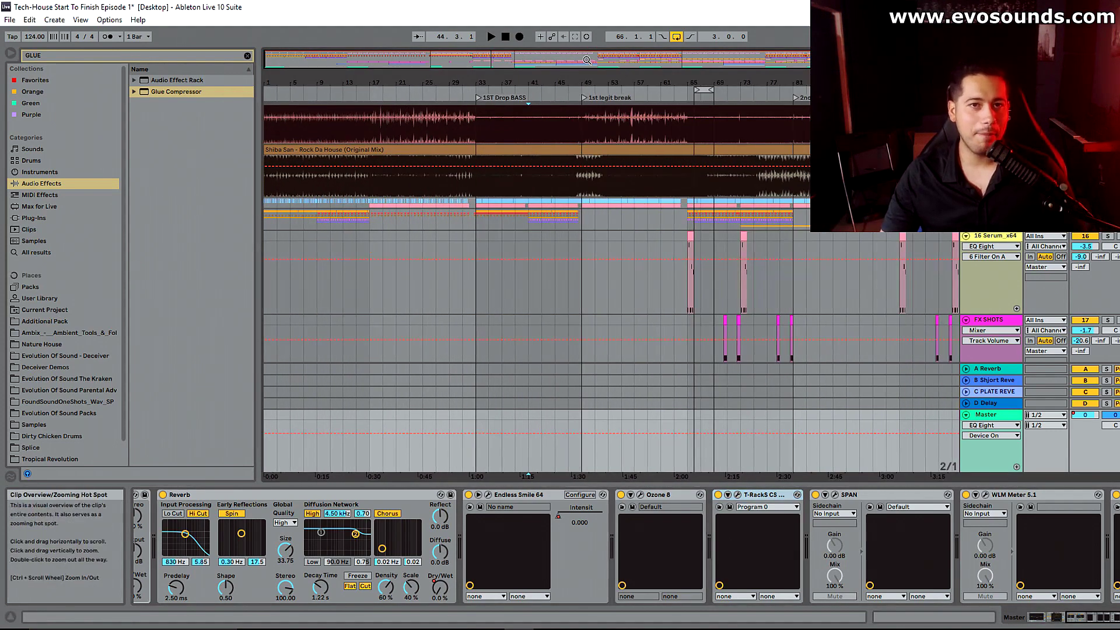
drag(587, 59, 599, 49)
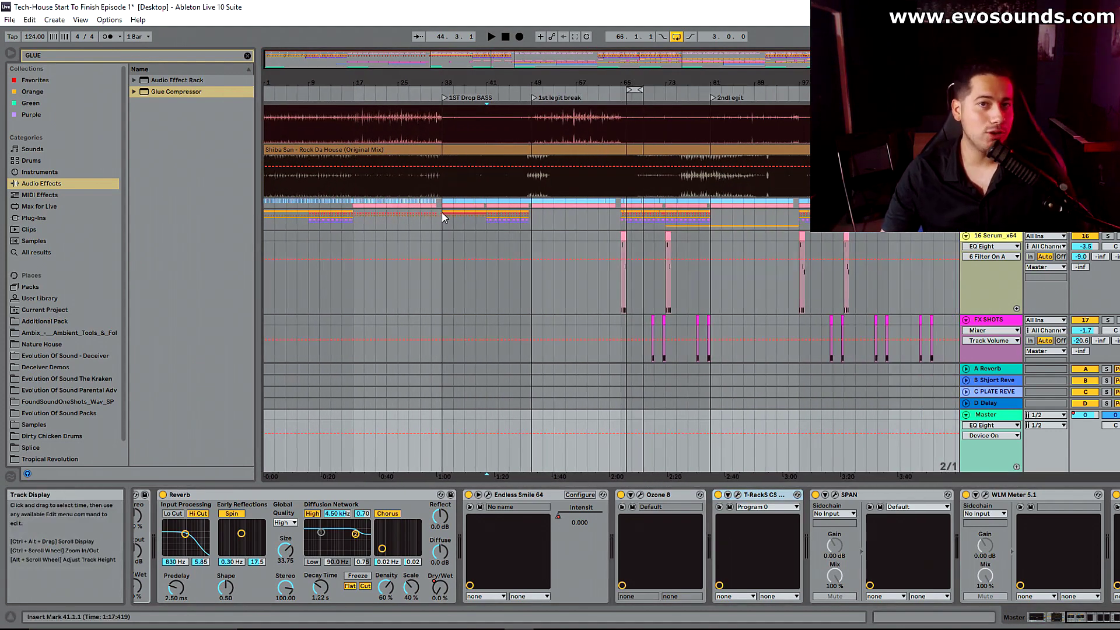
drag(453, 60, 458, 50)
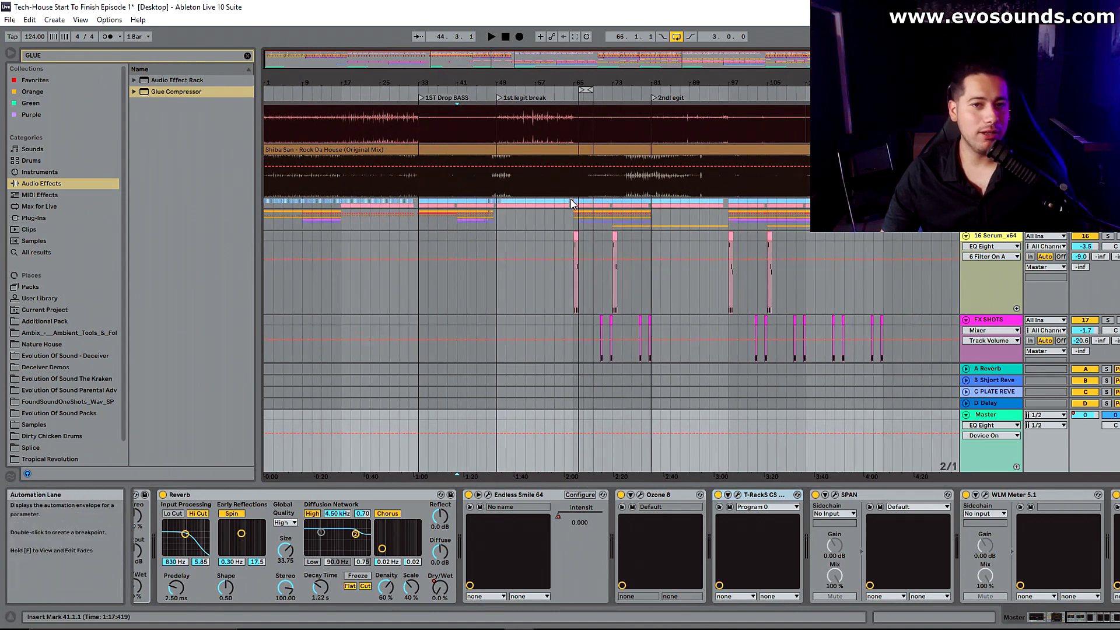
scroll(572, 205, down, 3)
scroll(571, 207, down, 2)
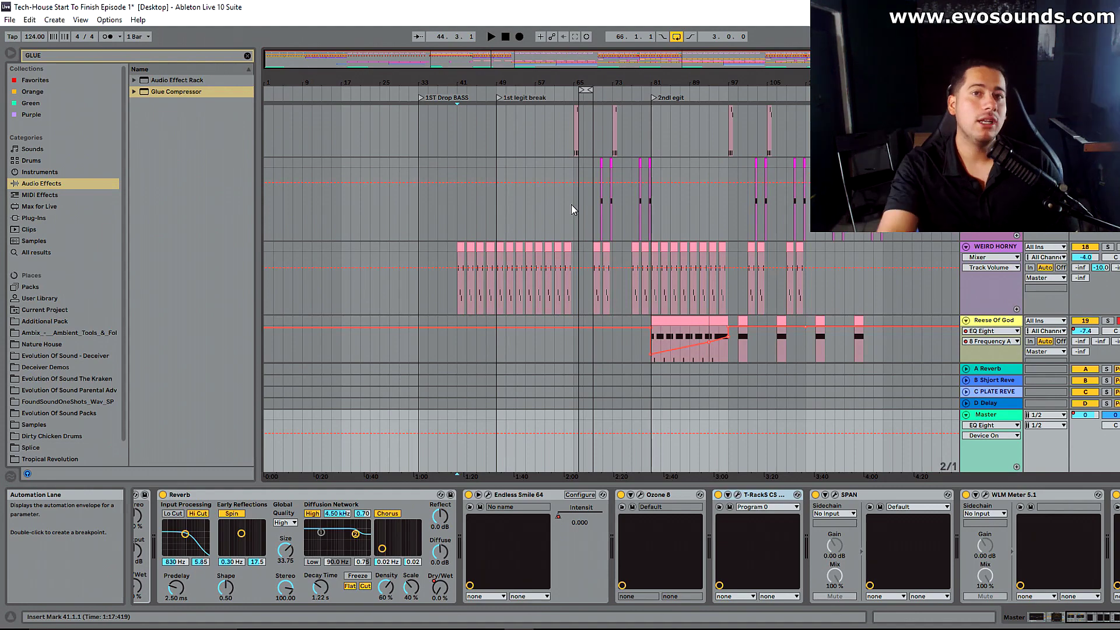
Step: Inspect the REFERENCE plug-in on the Master track with its two loaded reference songs, and close its window
click(993, 415)
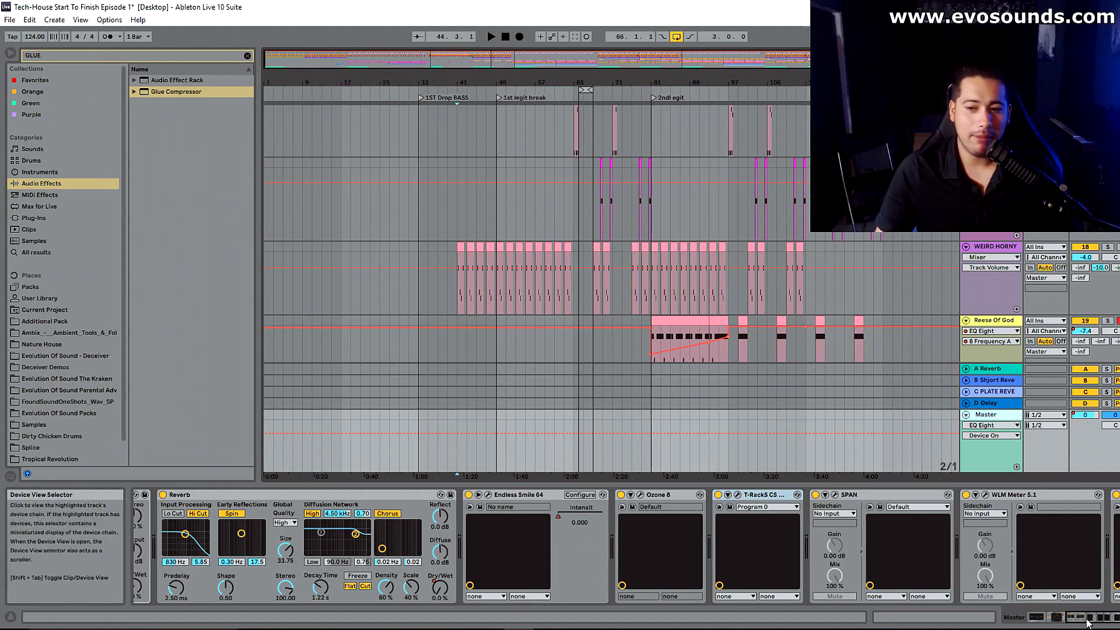
click(1110, 617)
click(1021, 495)
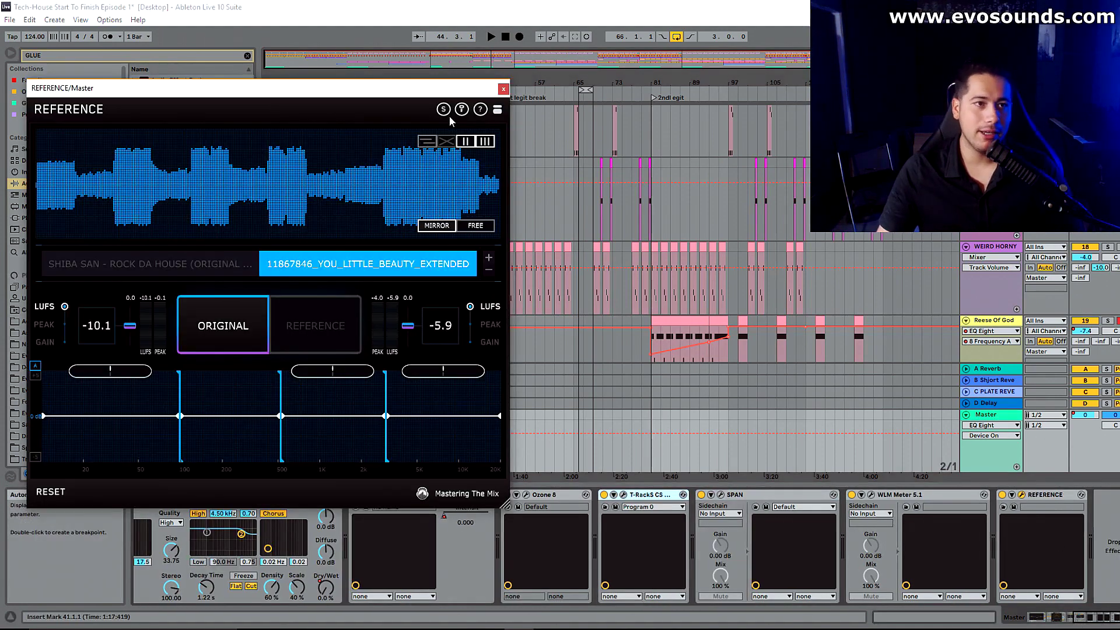
drag(339, 94, 509, 104)
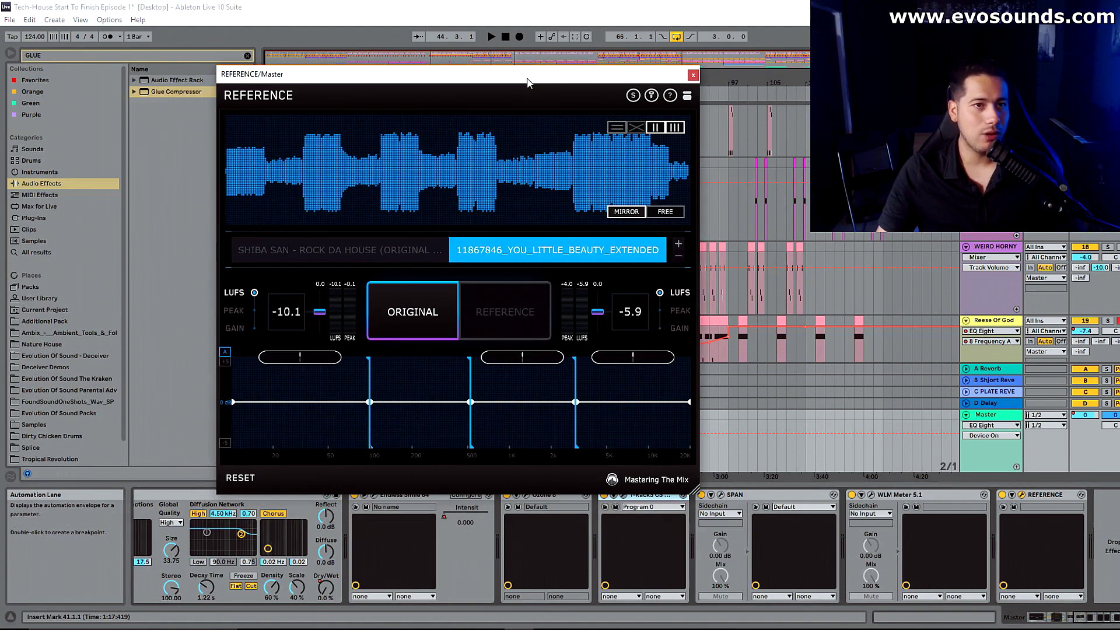
click(693, 74)
Step: Open Sonarworks Systemwide, toggle the calibration for the Adam A7X 2 profile twice, and close the window
click(1106, 592)
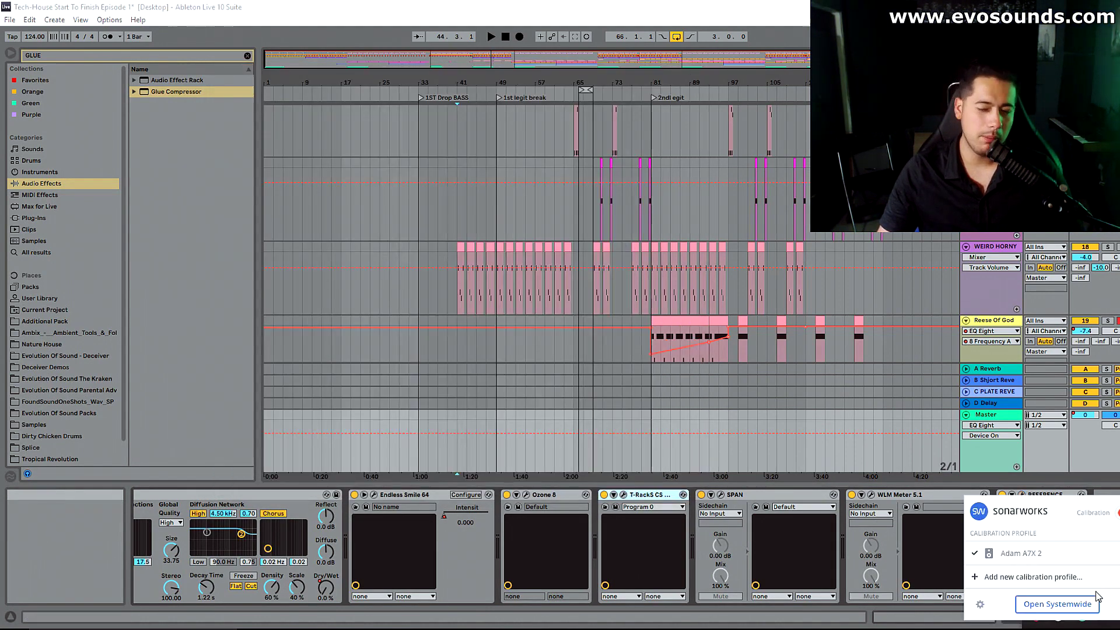
click(1050, 603)
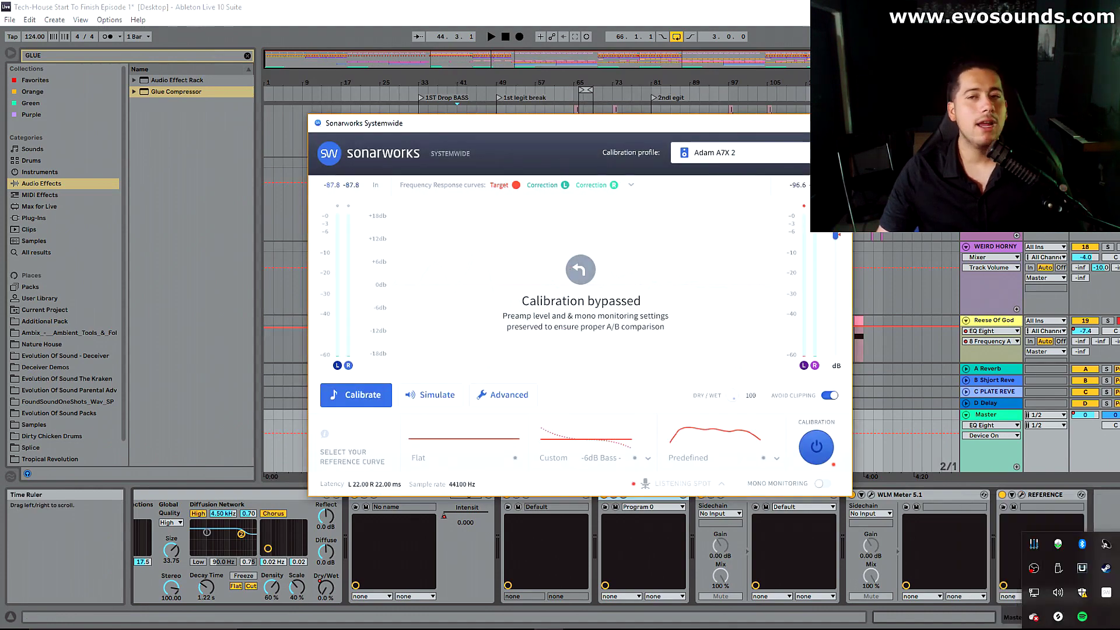
click(824, 449)
click(824, 449)
click(839, 123)
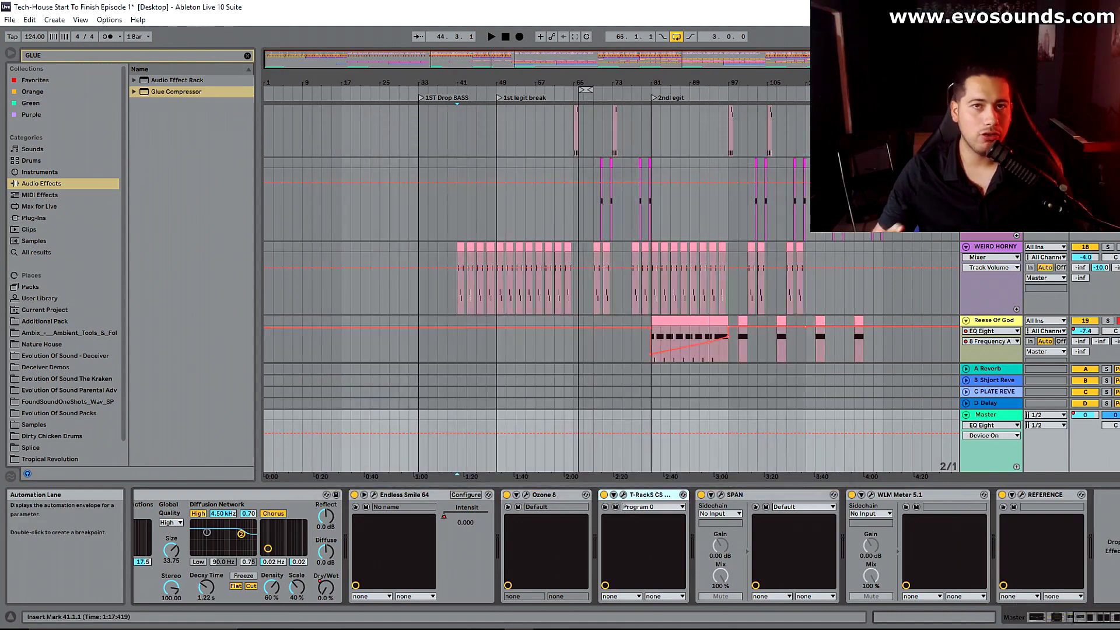